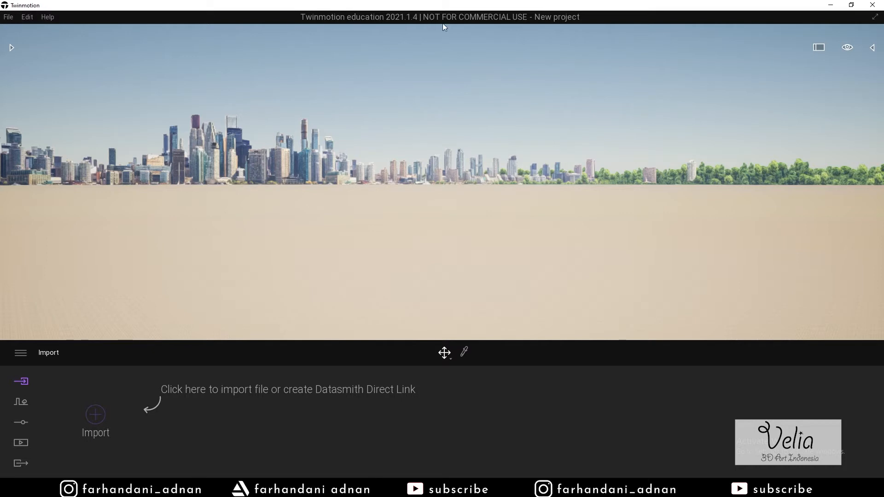
- Save the new project as Velia2 in G:\Youtube\3D ARTS INDONESIA\Project 15 - Velia\Twinmotion
click(8, 18)
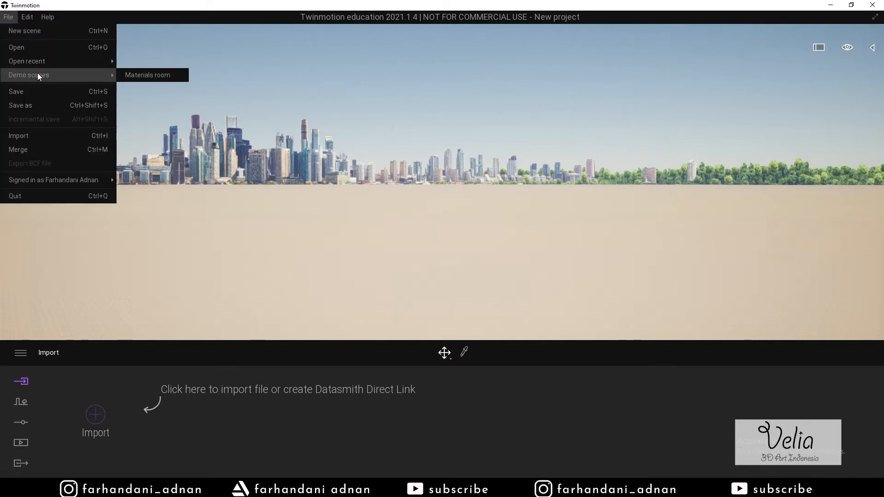
click(38, 103)
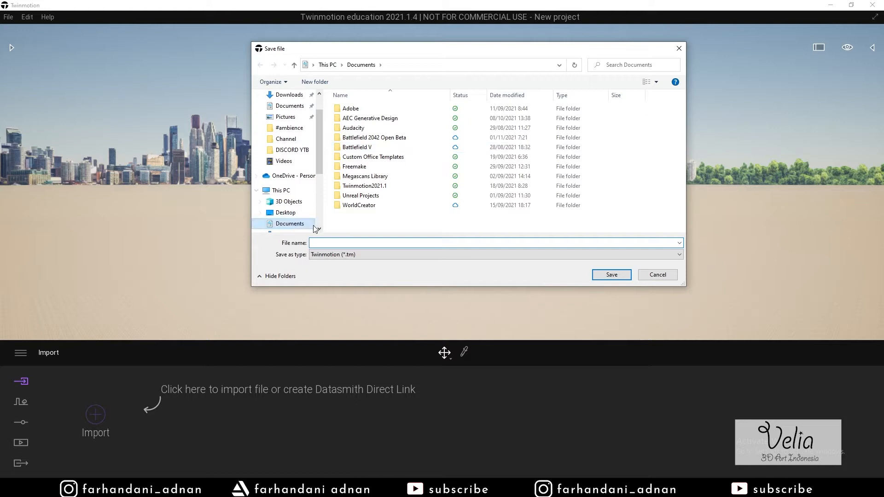
scroll(295, 212, down, 3)
click(289, 204)
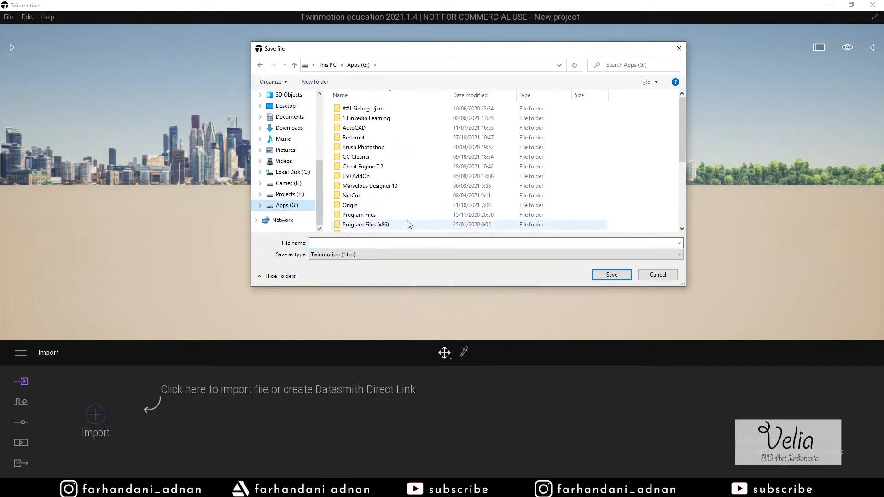
scroll(405, 223, down, 3)
double_click(377, 223)
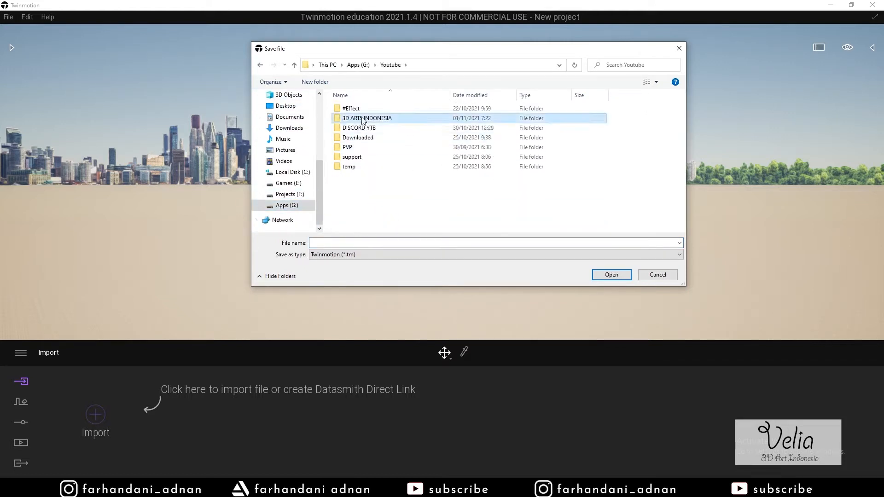
double_click(364, 118)
double_click(368, 186)
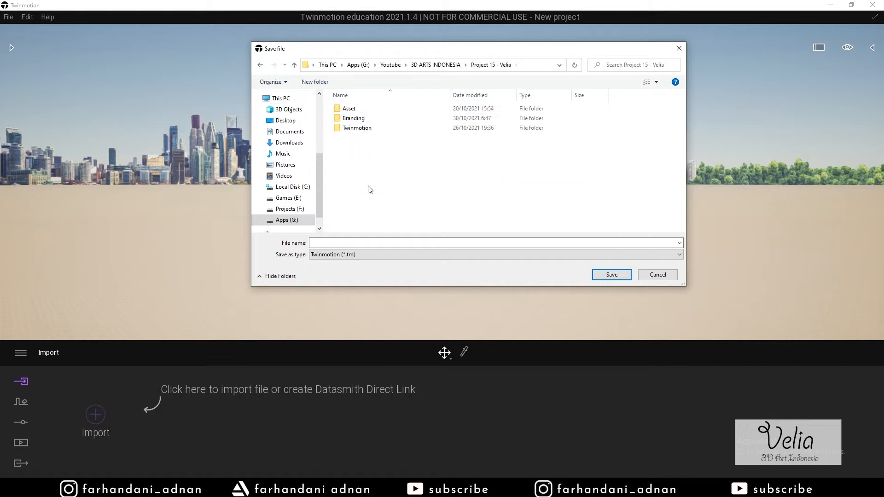
double_click(361, 127)
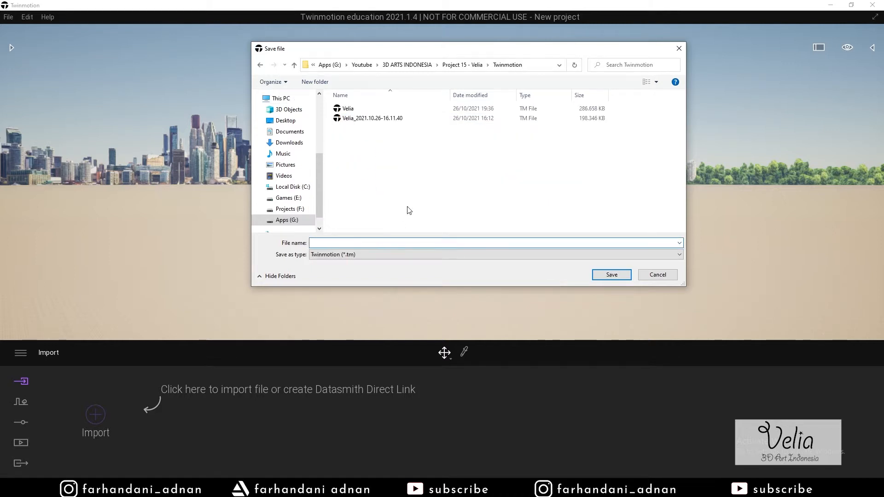
text(Velia2)
click(611, 276)
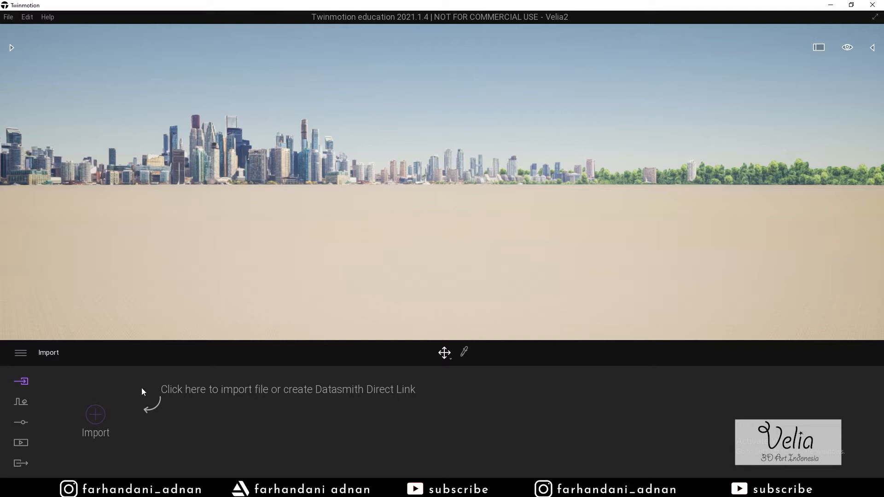
- Start a geometry import and browse to G:\Youtube\3D ARTS INDONESIA\Project 15 - Velia\Asset\Model
click(95, 416)
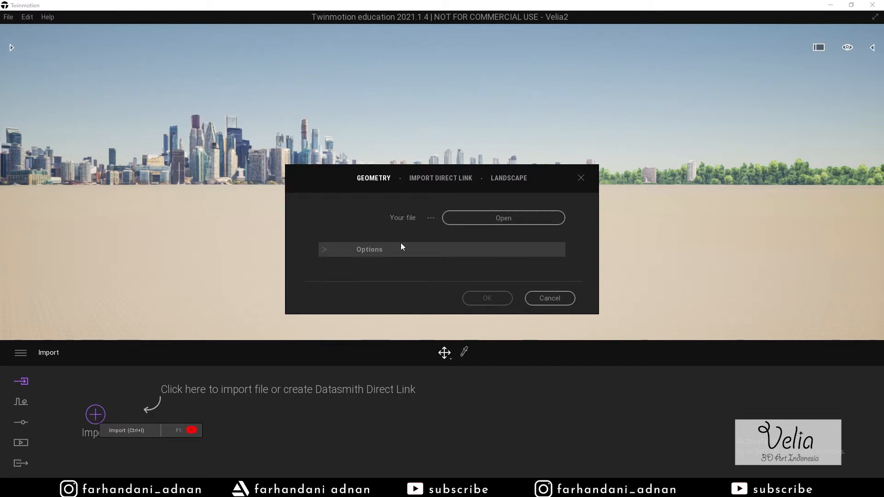
click(489, 218)
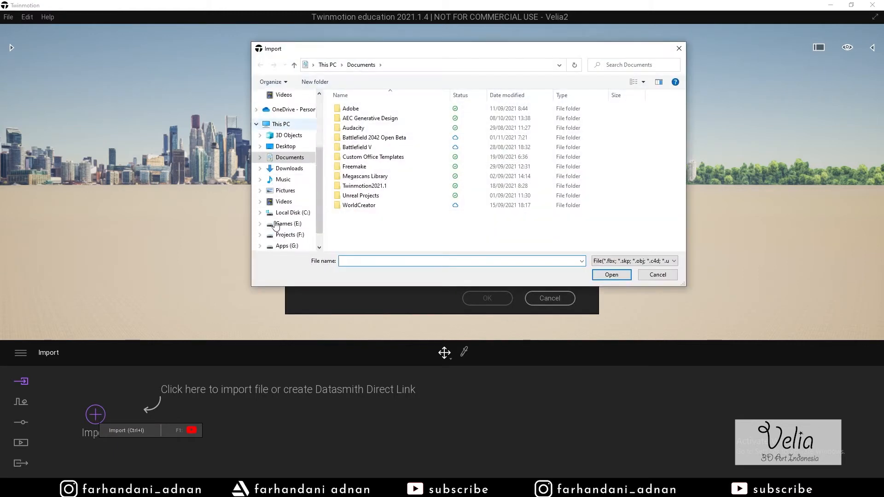
click(286, 220)
scroll(396, 217, down, 8)
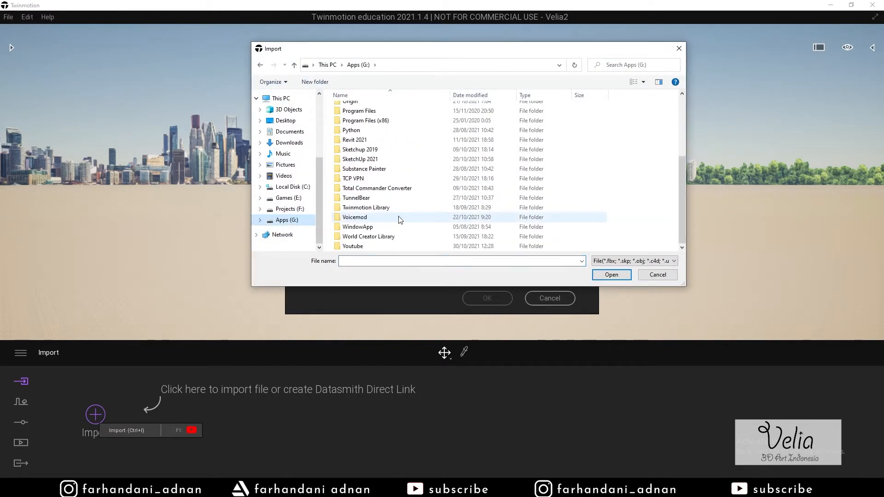
double_click(351, 246)
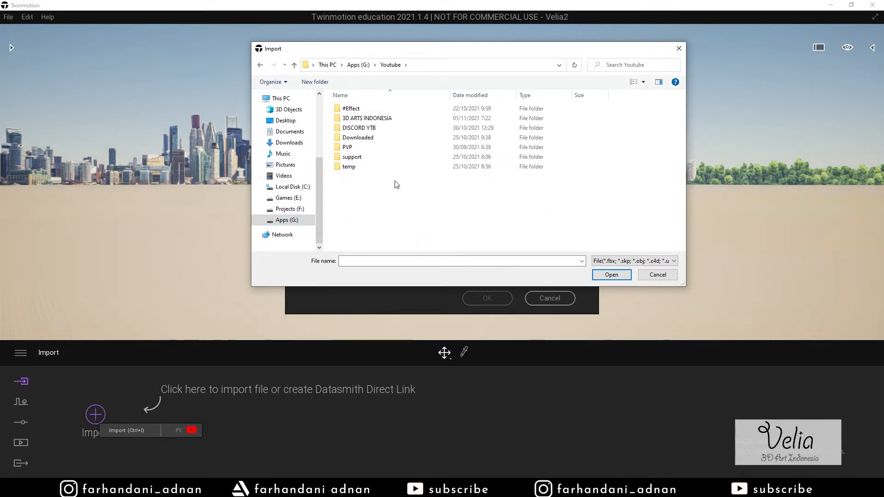
double_click(368, 119)
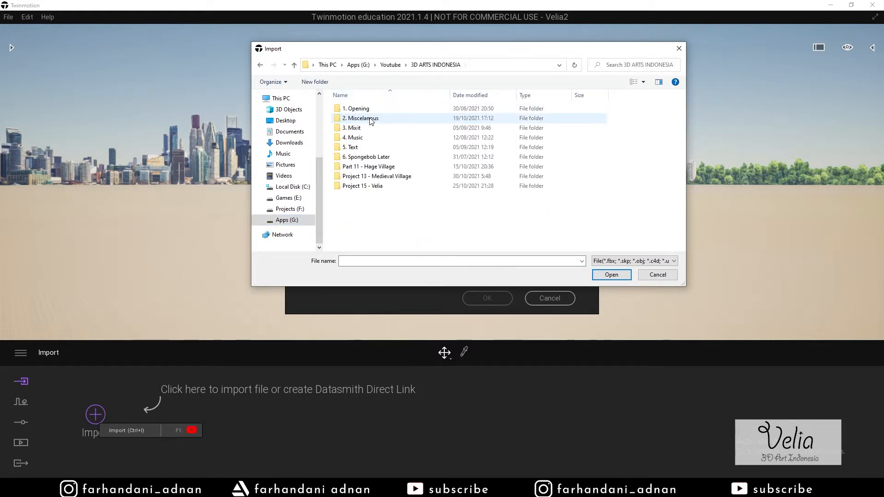
double_click(370, 186)
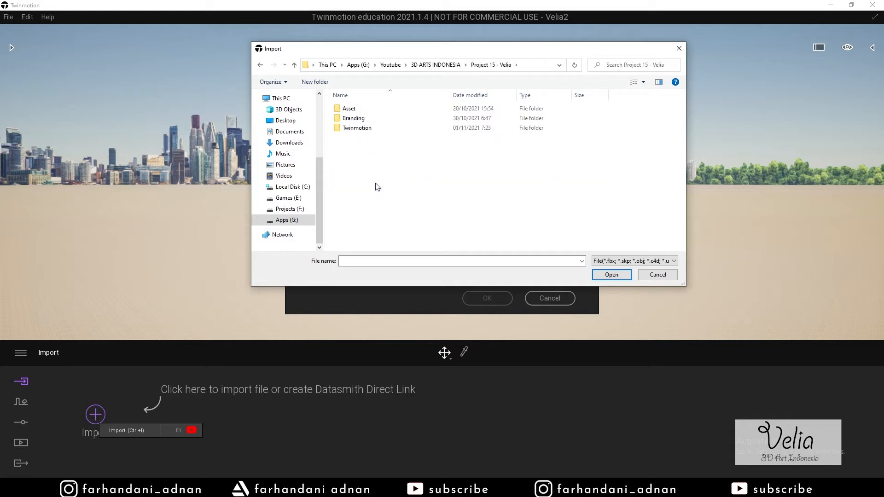
click(367, 111)
double_click(366, 112)
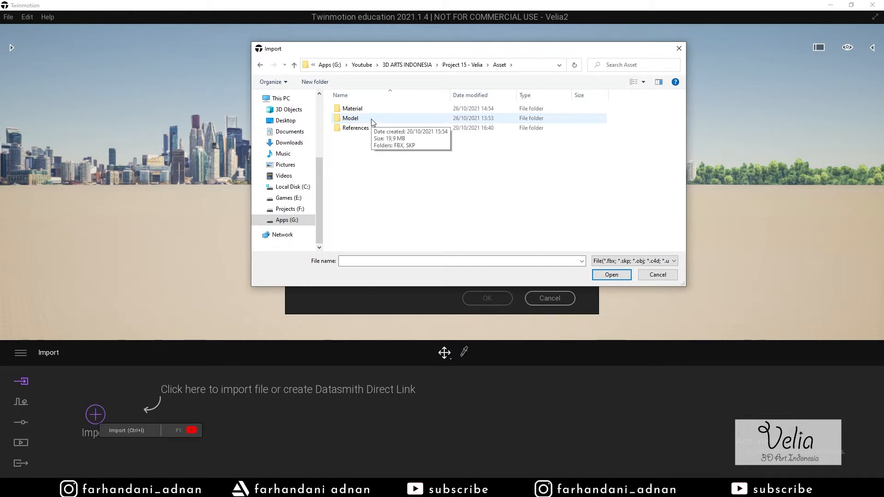
double_click(372, 120)
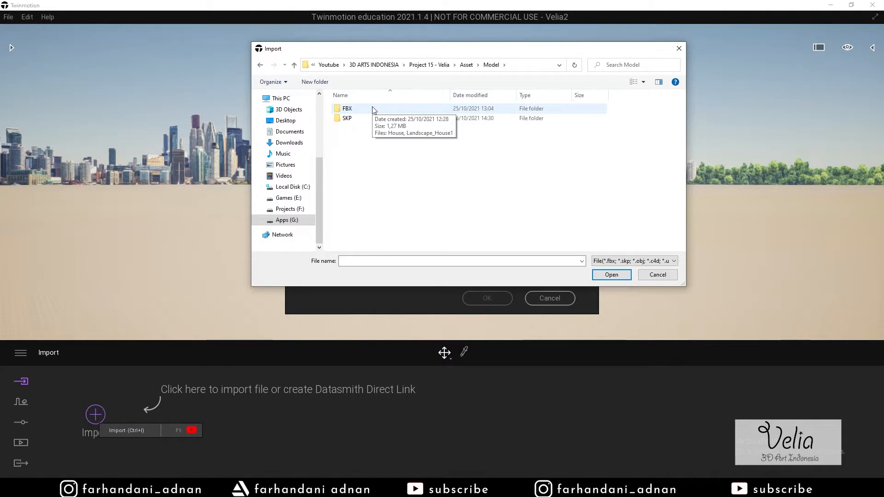
- Go back up to the Project 15 - Velia folder and return to its Asset\Model folder
mouse_move(375, 51)
mouse_down()
mouse_move(387, 57)
mouse_move(369, 56)
mouse_up()
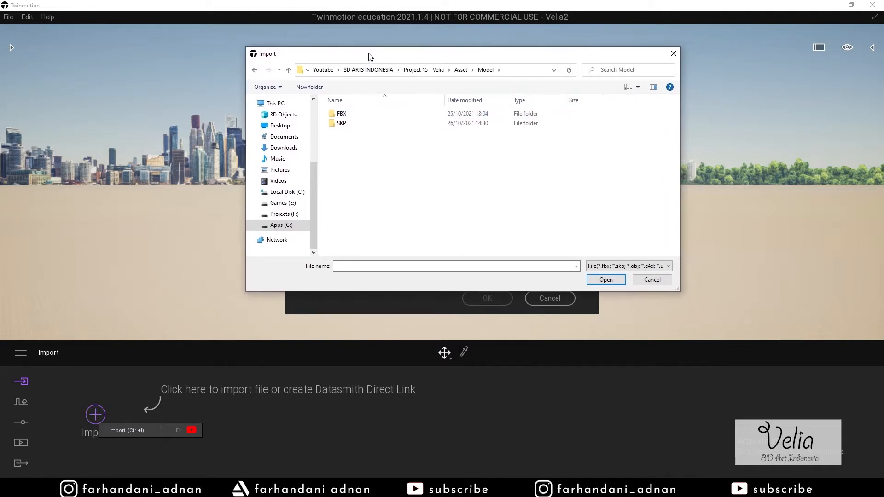
click(460, 70)
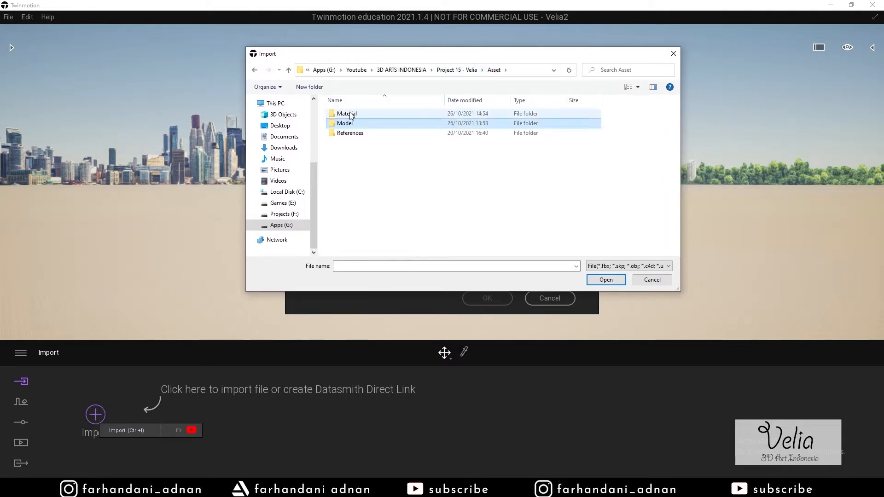
click(457, 70)
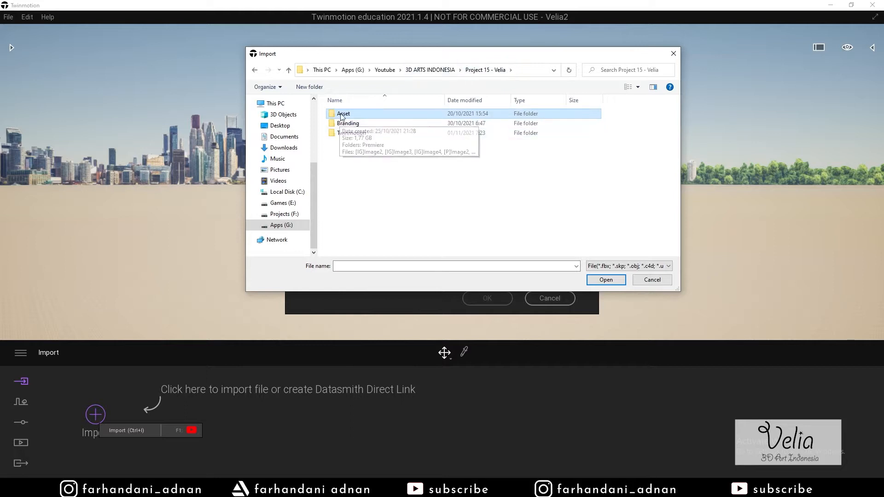
double_click(354, 114)
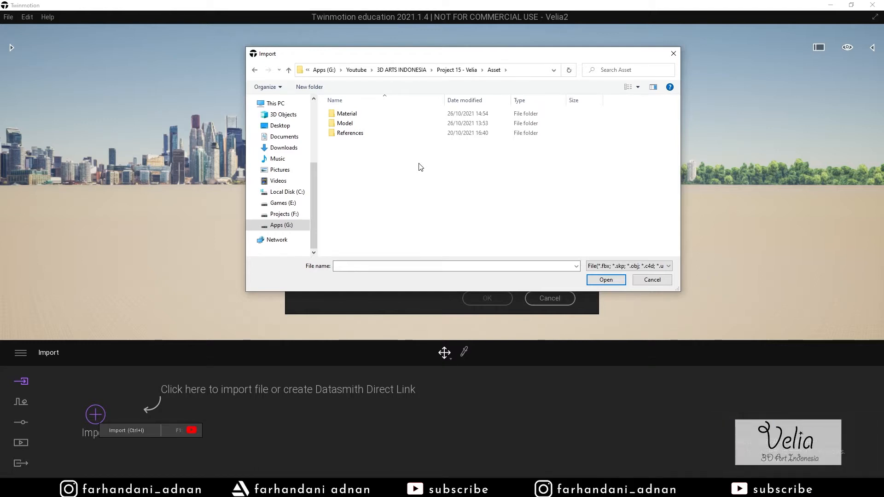
drag(391, 56, 373, 57)
double_click(347, 124)
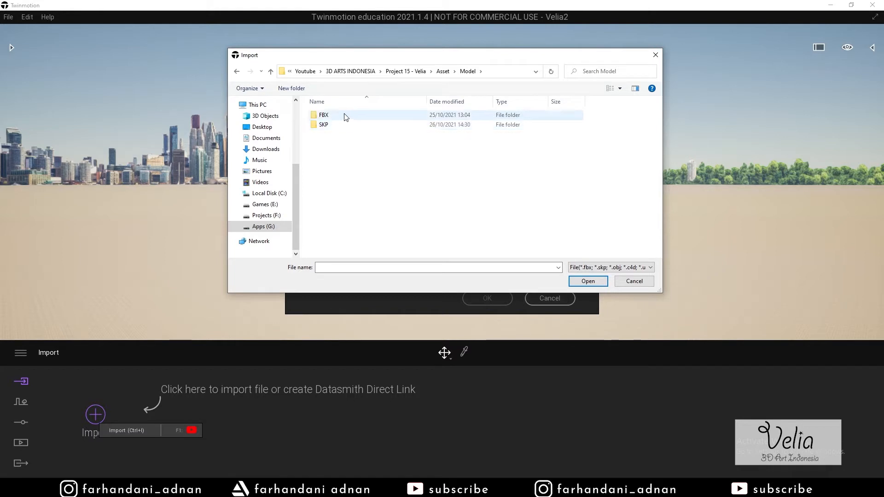
- Import the Landscape_House1 model from the FBX folder with the default import options
double_click(322, 116)
click(320, 125)
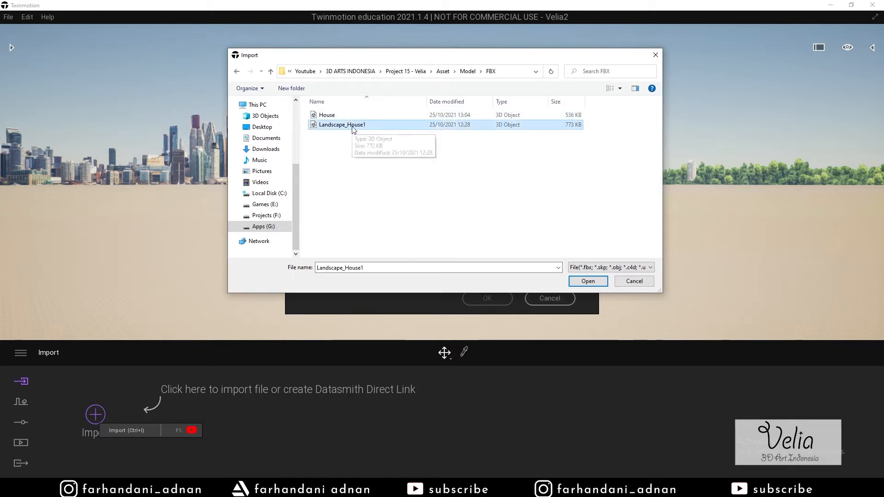
click(588, 281)
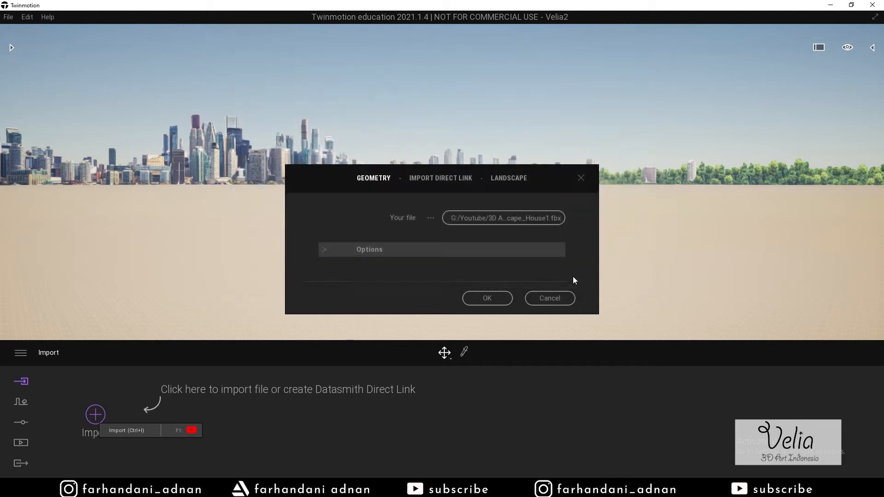
click(327, 252)
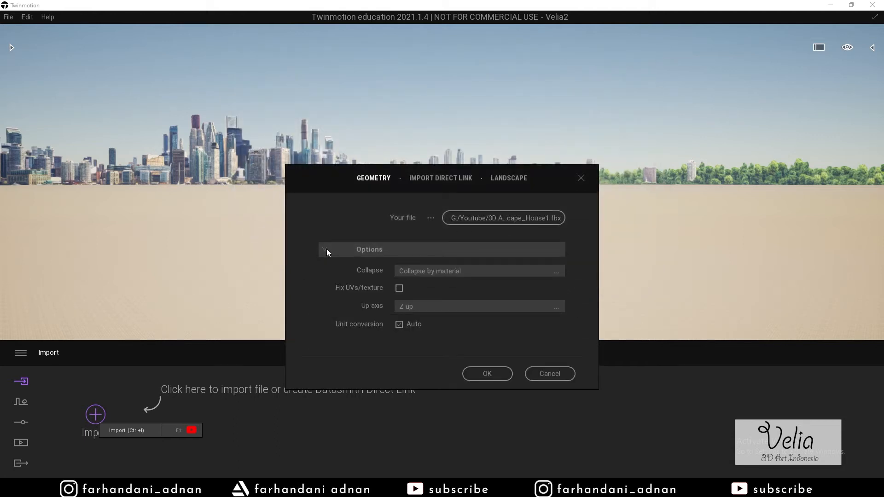
click(327, 250)
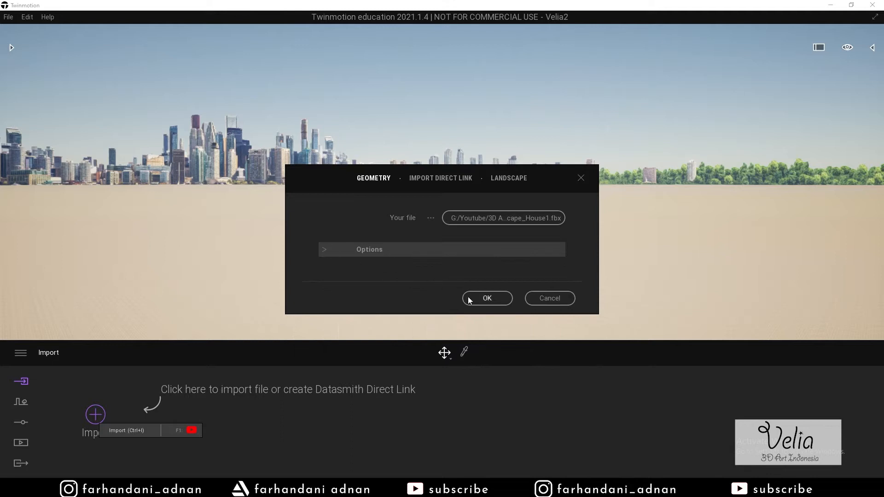
click(481, 299)
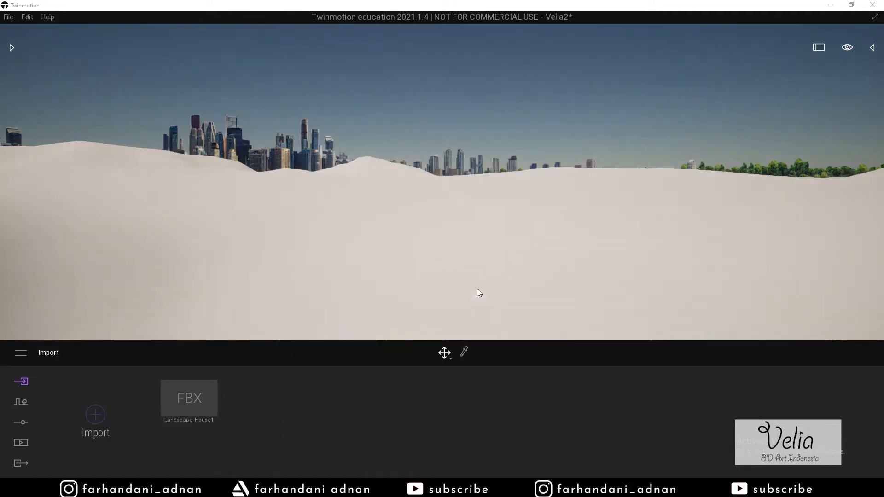
- Examine the shape and extent of the imported landscape from above
right_drag(468, 191, 416, 198)
key(w)
key(s)
key(a)
key(w)
key(q)
key(e)
key(s)
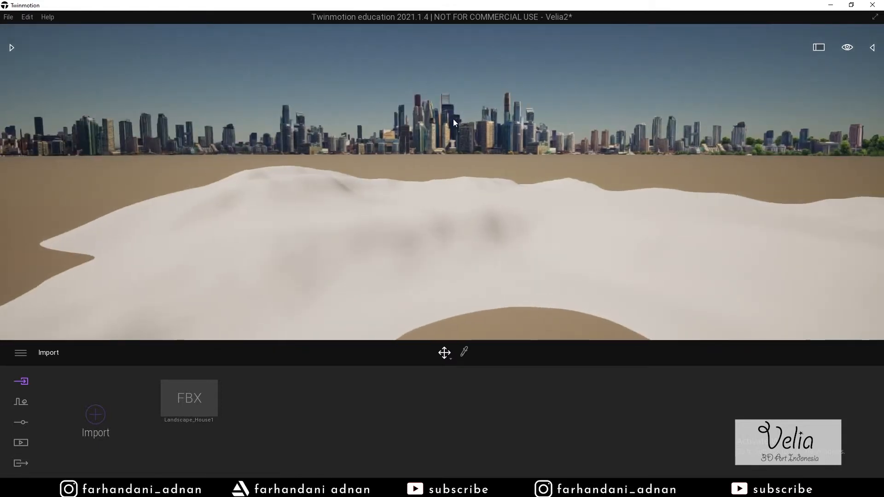
mouse_move(523, 174)
right_down()
mouse_move(620, 165)
mouse_move(516, 167)
right_up()
right_drag(578, 191, 493, 167)
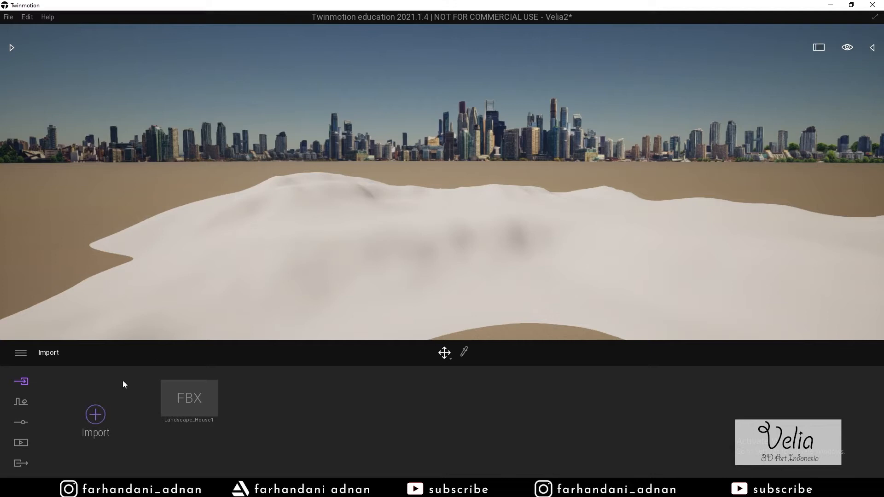
- Set the location's background picture to Mountains
click(22, 422)
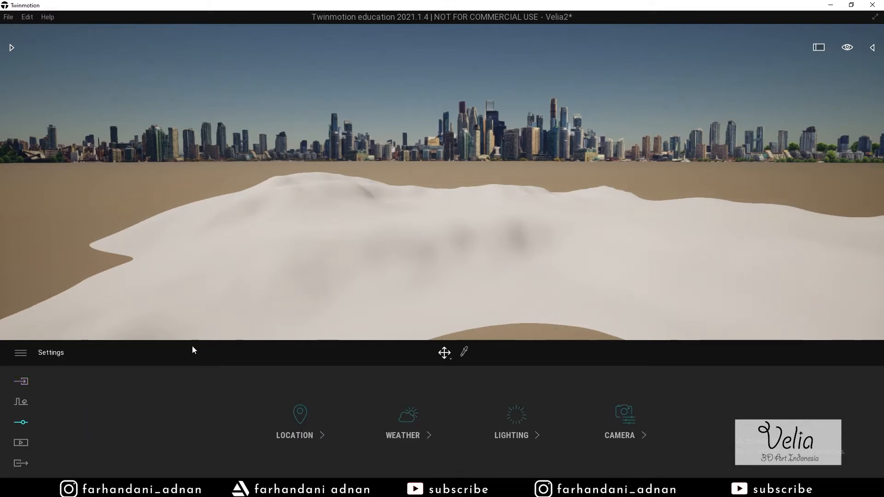
click(304, 415)
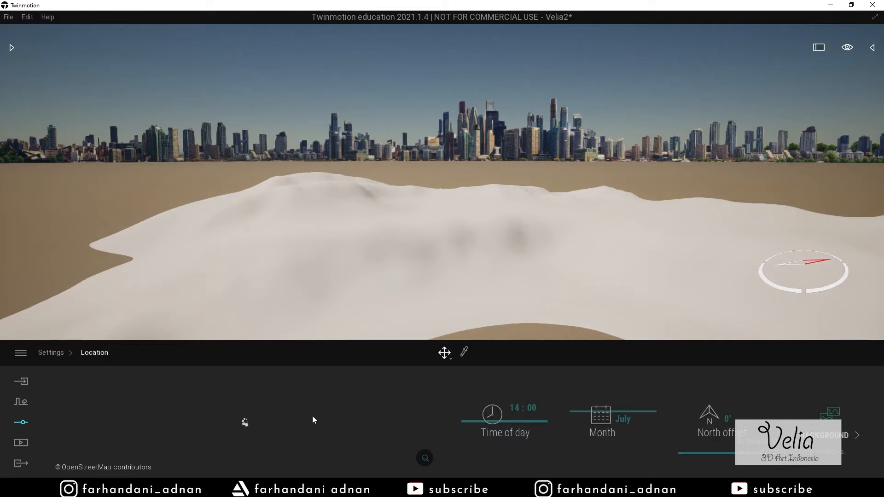
click(828, 427)
click(403, 427)
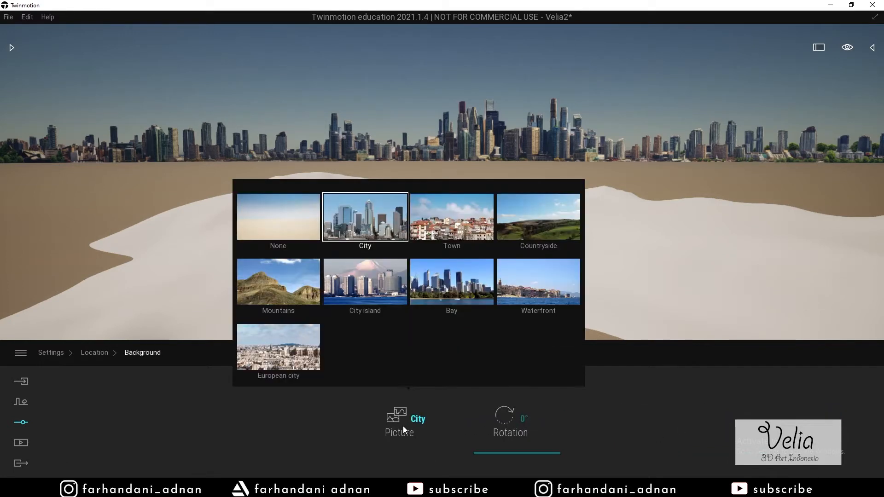
click(531, 222)
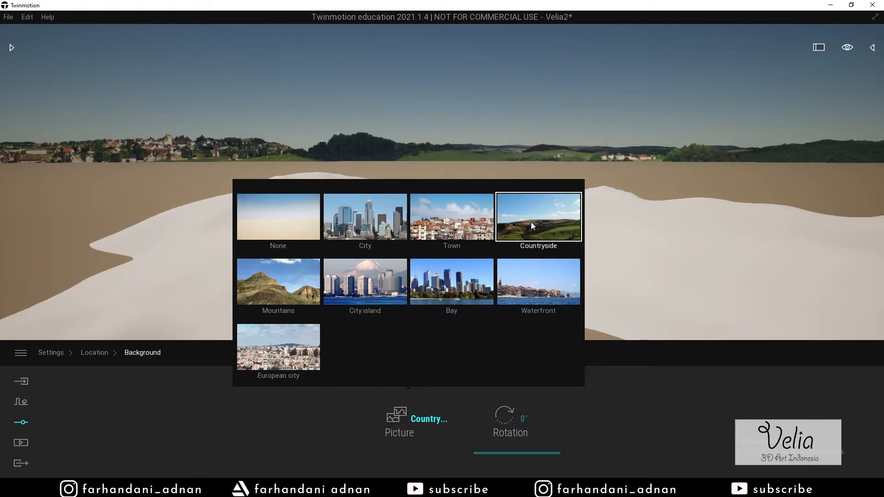
click(291, 291)
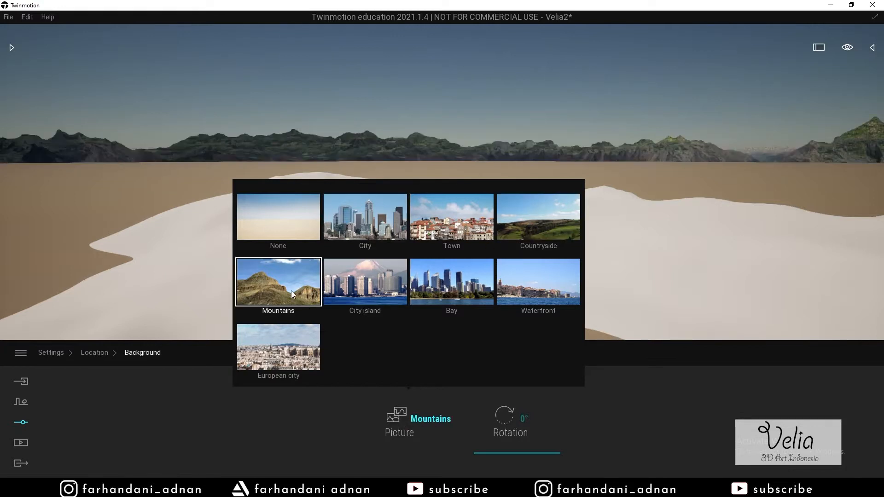
- Examine the whole landscape and its surrounding ground against the mountain background
right_drag(402, 319, 267, 323)
key(s)
key(q)
key(e)
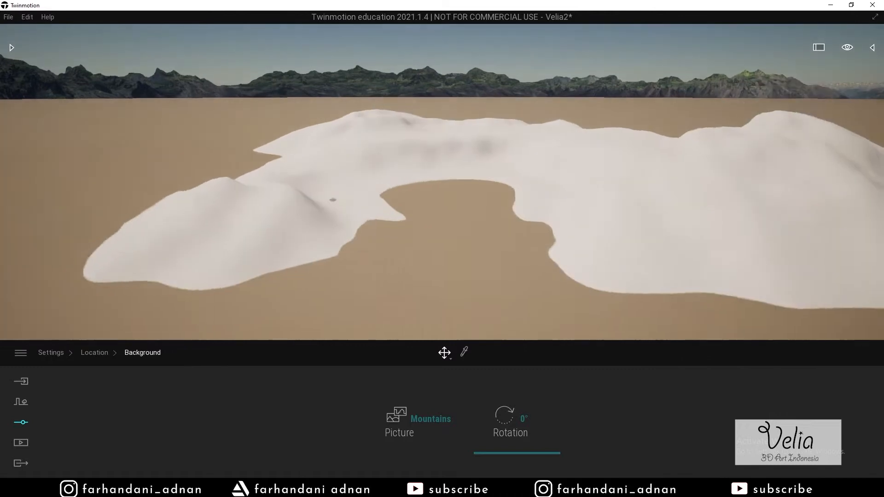
key(w)
key(s)
right_drag(483, 184, 562, 212)
key(e)
- Select the flat base ground around the landscape and raise it vertically
click(452, 212)
key(w)
key(a)
key(w)
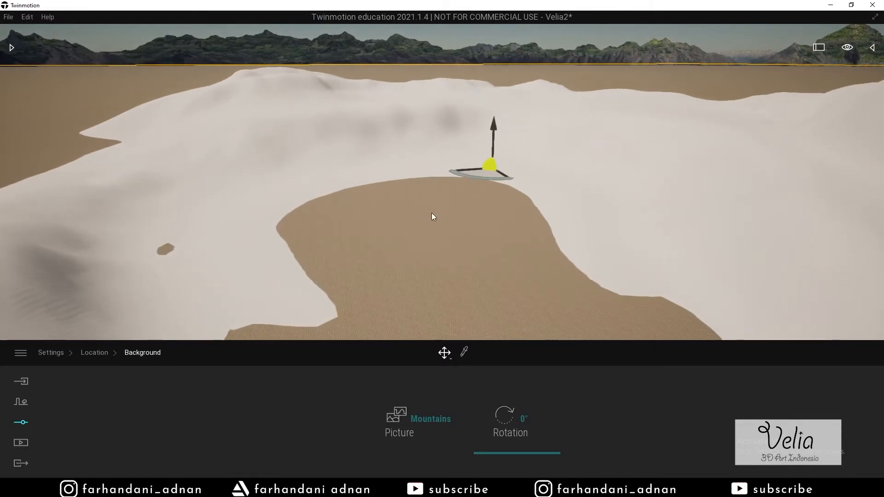
key(w)
right_drag(427, 214, 430, 209)
key(a)
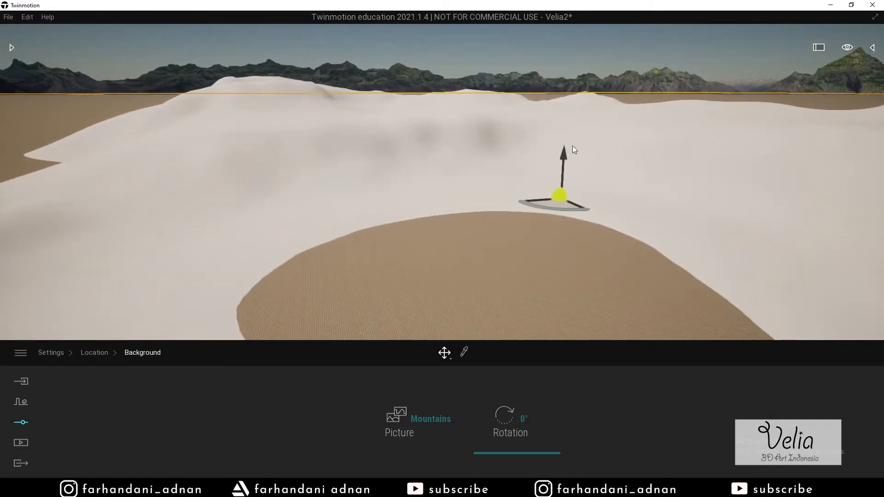
mouse_move(564, 157)
mouse_down()
mouse_move(566, 126)
mouse_move(559, 142)
mouse_up()
right_drag(560, 142, 505, 101)
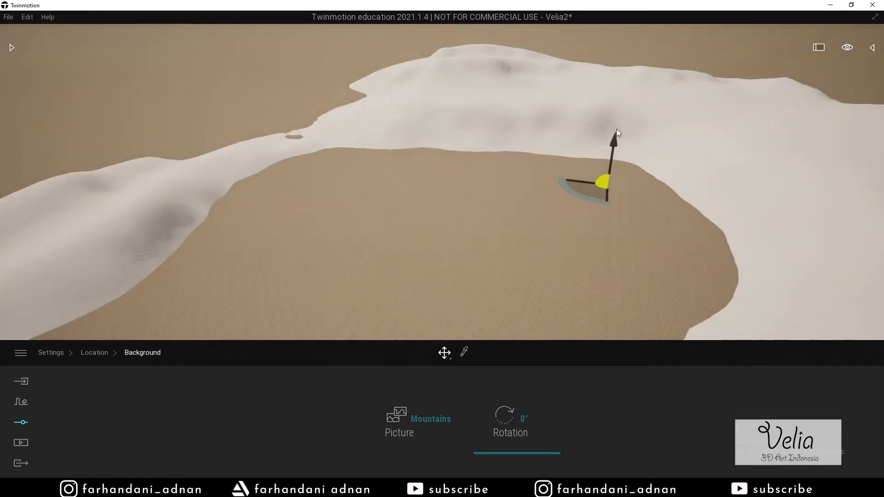
drag(615, 140, 615, 127)
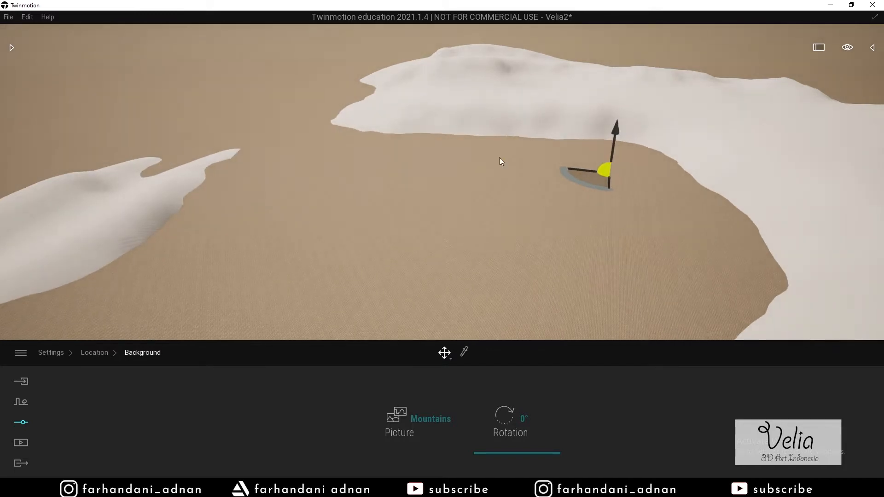
- Delete the base ground from the scene, keeping only the imported landscape
key(Delete)
right_drag(467, 165, 511, 159)
key(s)
right_drag(442, 183, 435, 209)
key(w)
right_drag(442, 141, 438, 155)
key(s)
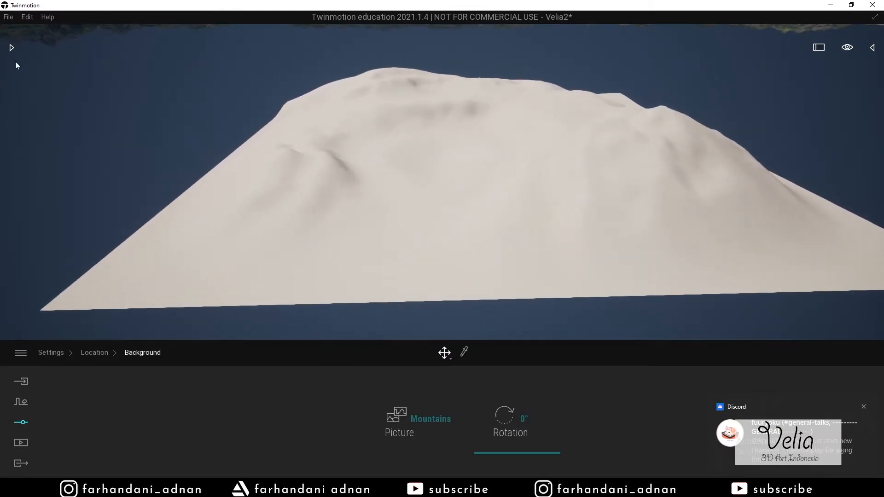
- Pick the landscape's material and assign 12K_landscape from the project's Asset/Material folder as its colour texture
click(463, 352)
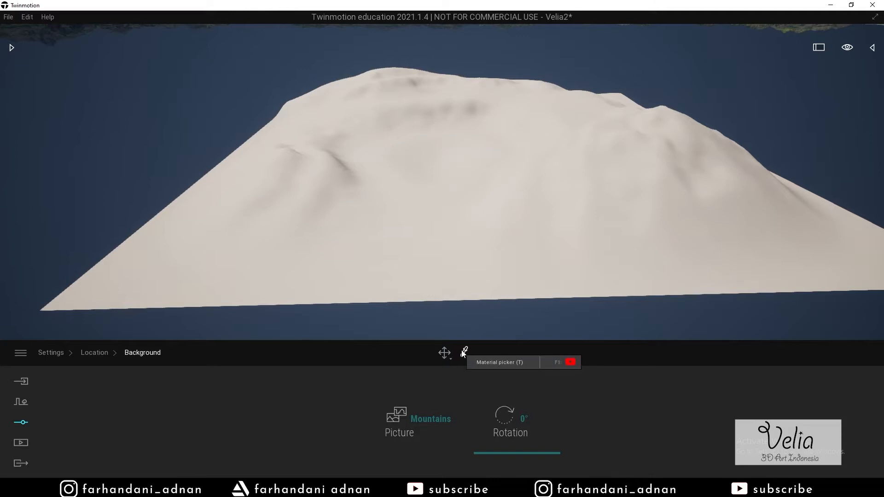
click(511, 160)
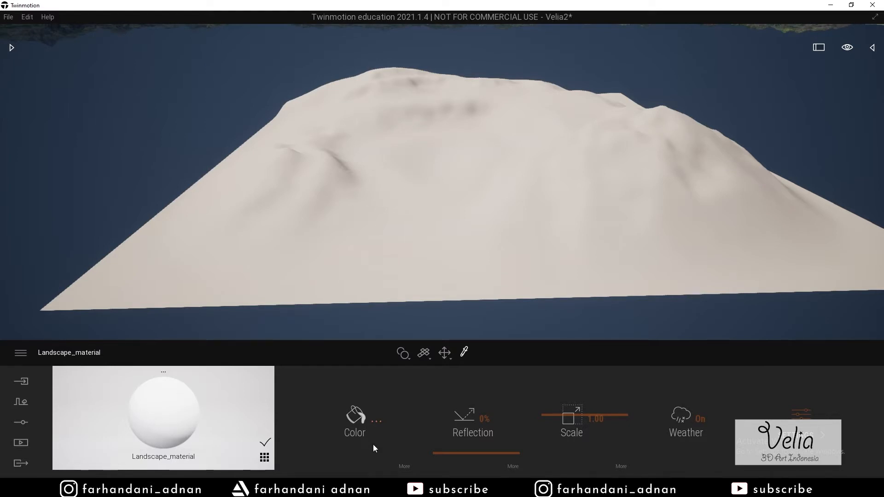
click(404, 466)
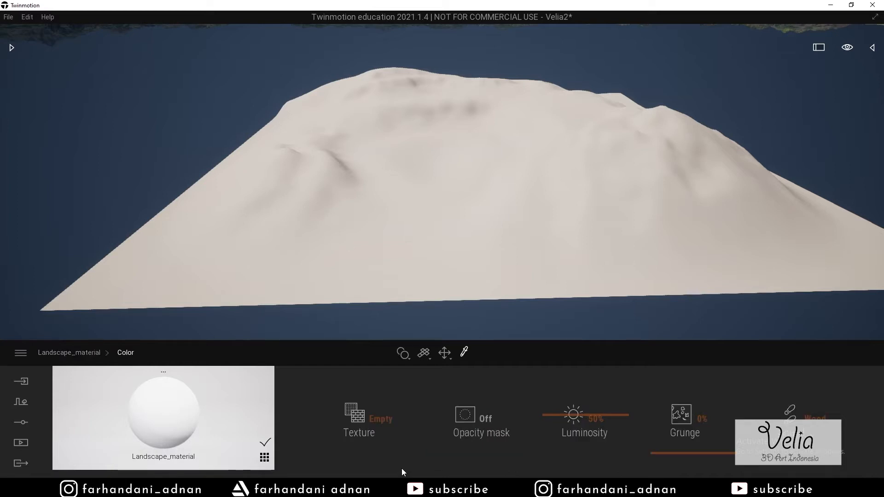
right_click(362, 419)
click(368, 349)
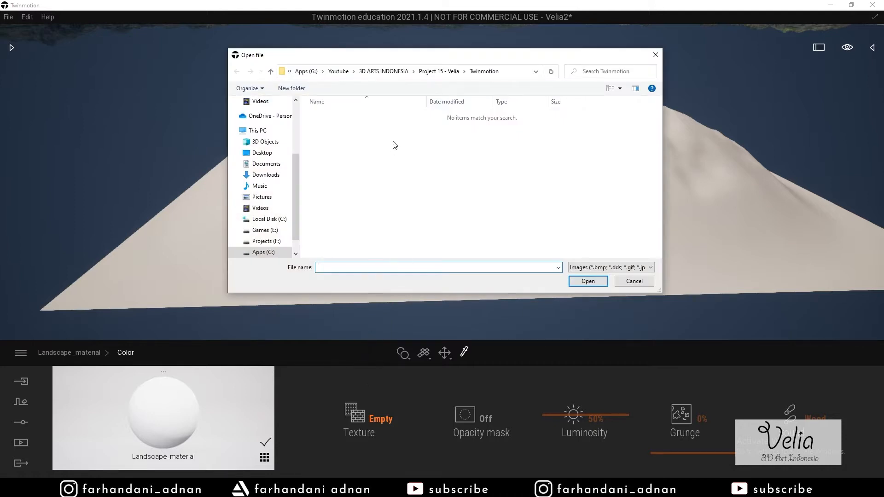
click(434, 73)
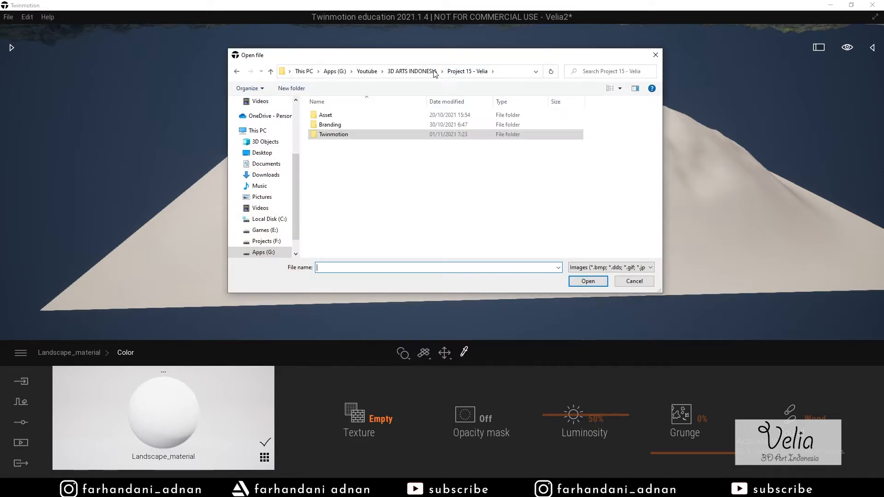
double_click(328, 116)
double_click(330, 116)
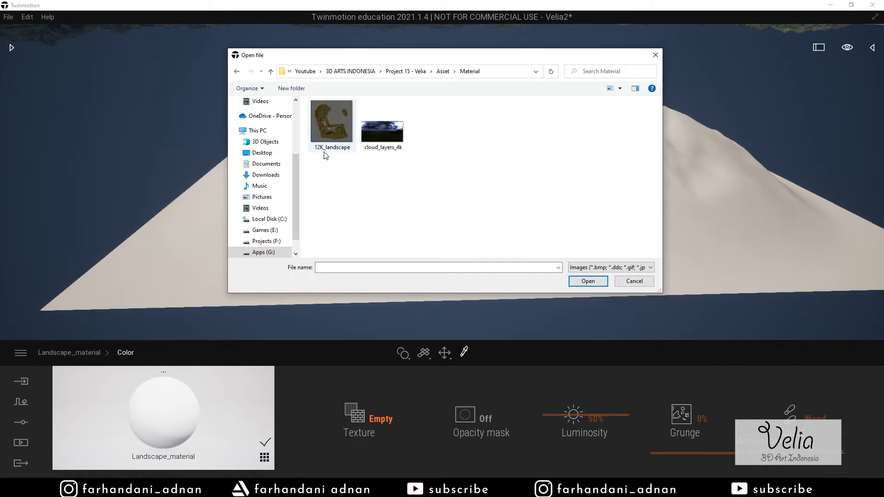
click(335, 127)
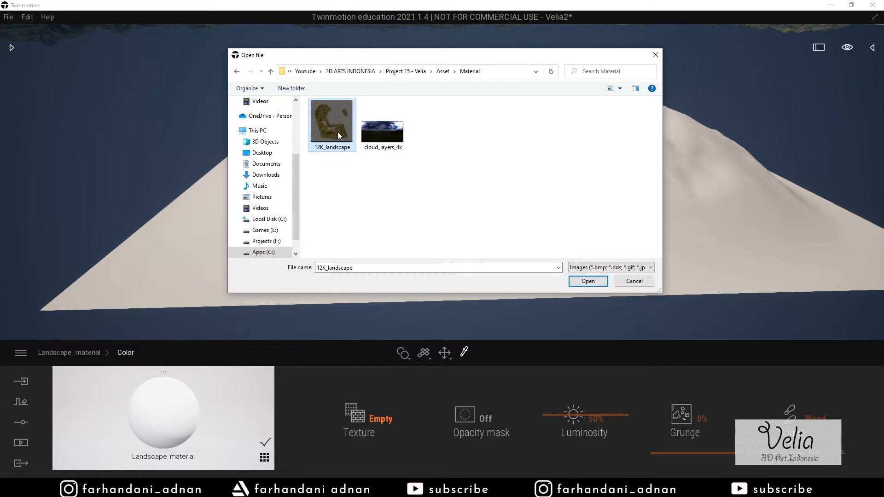
click(589, 281)
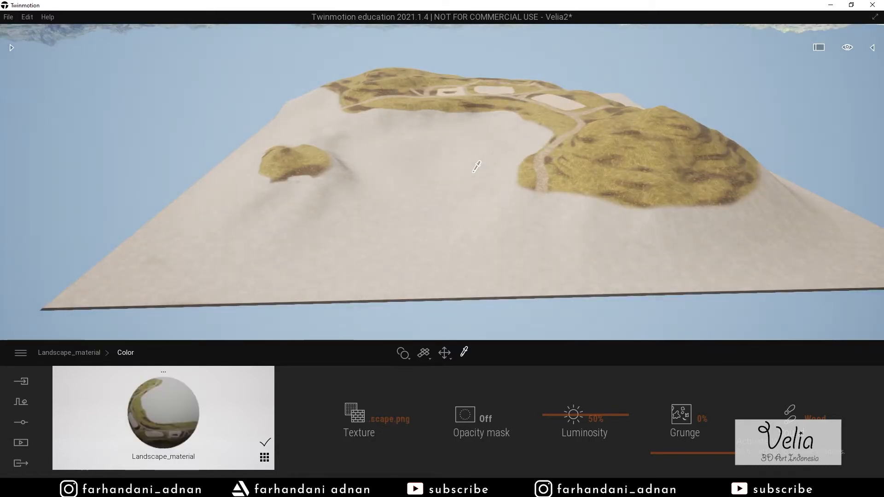
- Examine how the new texture's grass, dirt patches, paths and building plots lie on the landscape
right_drag(476, 166, 449, 177)
key(w)
key(s)
key(w)
key(s)
key(w)
key(s)
key(w)
key(a)
key(q)
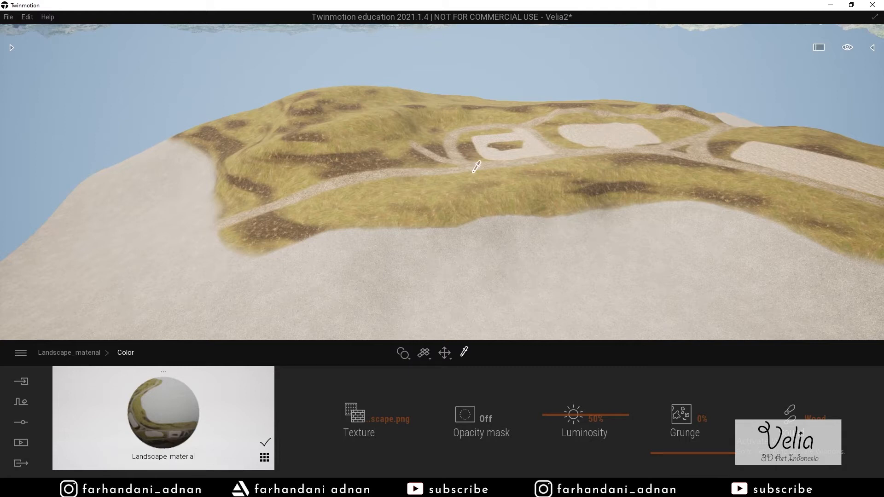
key(w)
mouse_move(473, 172)
right_down()
mouse_move(520, 174)
mouse_move(483, 171)
mouse_move(449, 188)
mouse_move(481, 177)
mouse_move(482, 165)
mouse_move(519, 169)
mouse_move(465, 171)
mouse_move(509, 183)
mouse_move(509, 168)
mouse_move(482, 173)
right_up()
key(s)
scroll(442, 182, up, 3)
scroll(442, 182, down, 1)
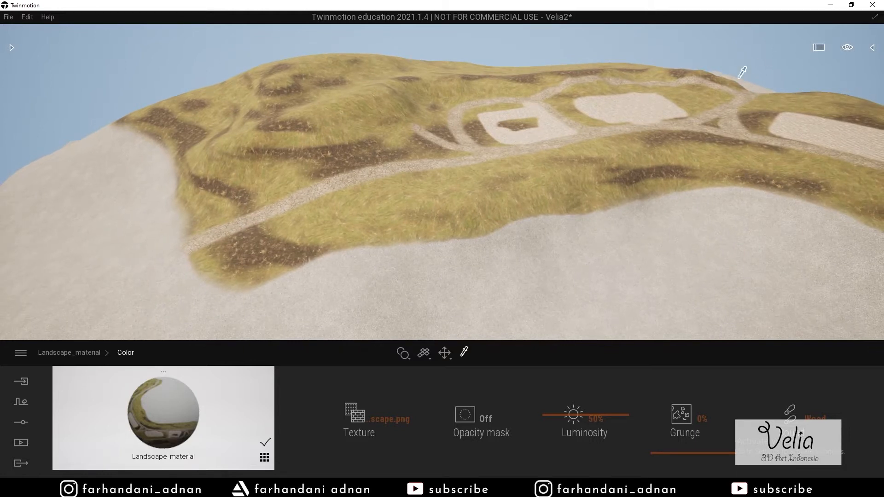
scroll(687, 130, up, 3)
scroll(686, 131, down, 2)
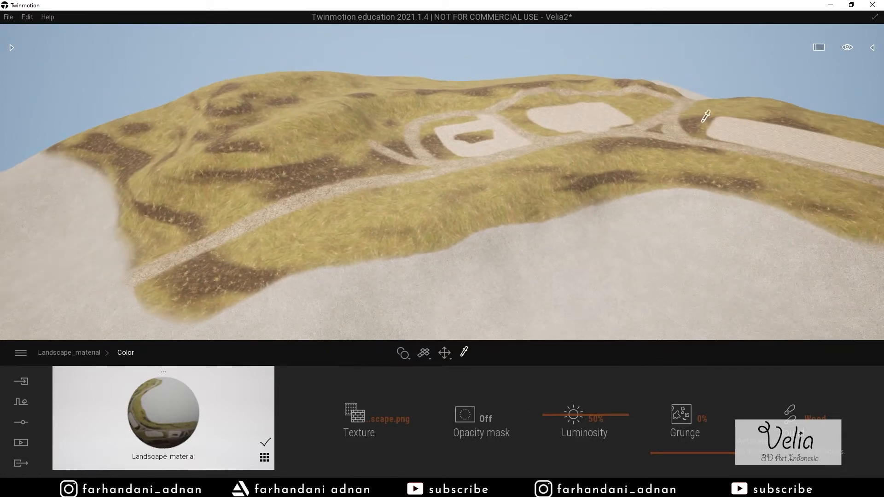
- Create a container named Landscape in the scene graph and place Landscape_House1.fbx inside it
click(872, 48)
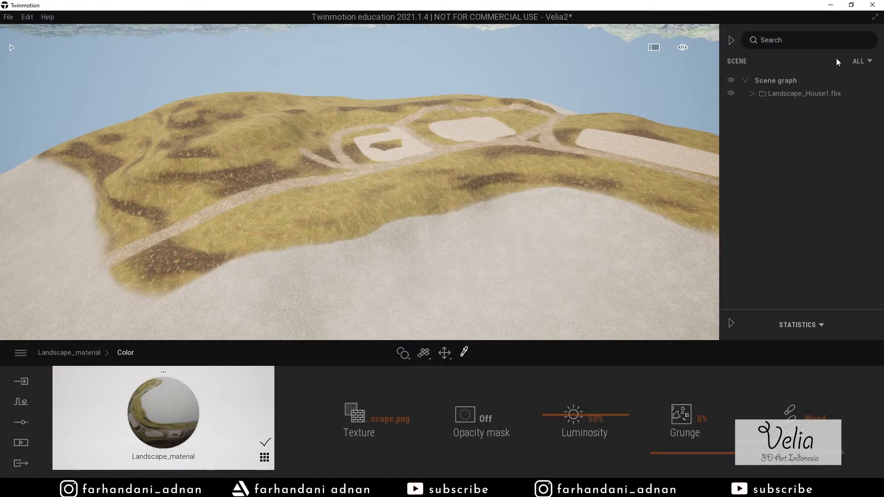
right_click(780, 81)
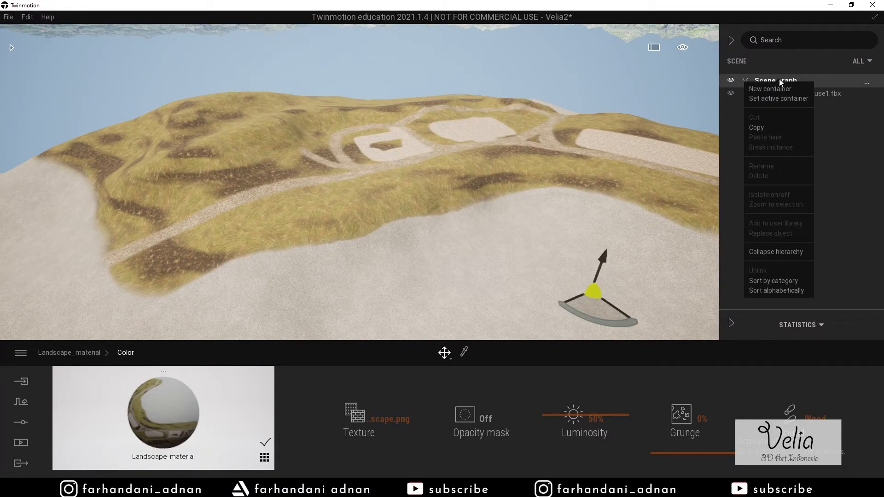
click(775, 89)
text(Landscape)
key(Return)
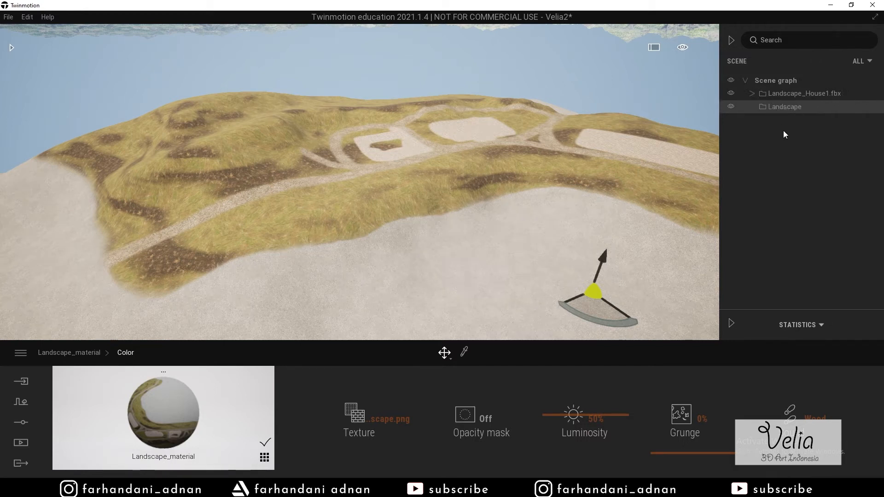
mouse_move(775, 105)
mouse_down()
mouse_move(777, 89)
mouse_move(784, 95)
mouse_up()
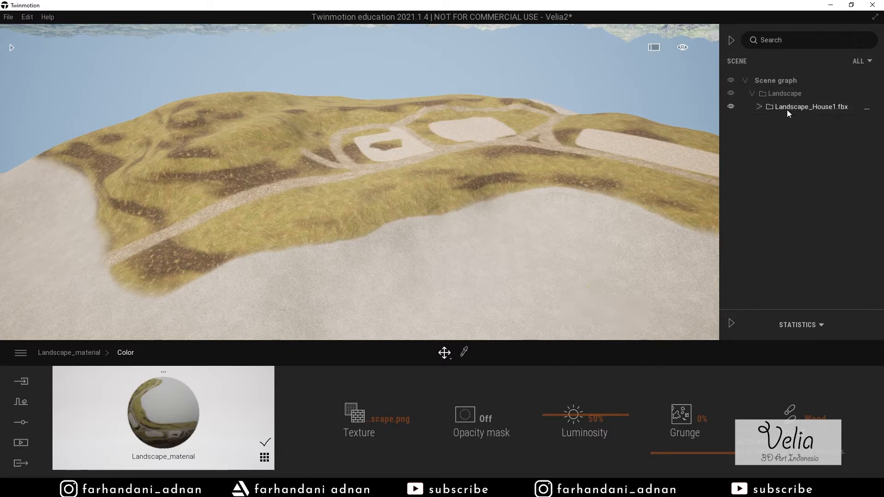
- Add two containers named Grass and Tree inside the Landscape container
right_click(787, 94)
click(787, 104)
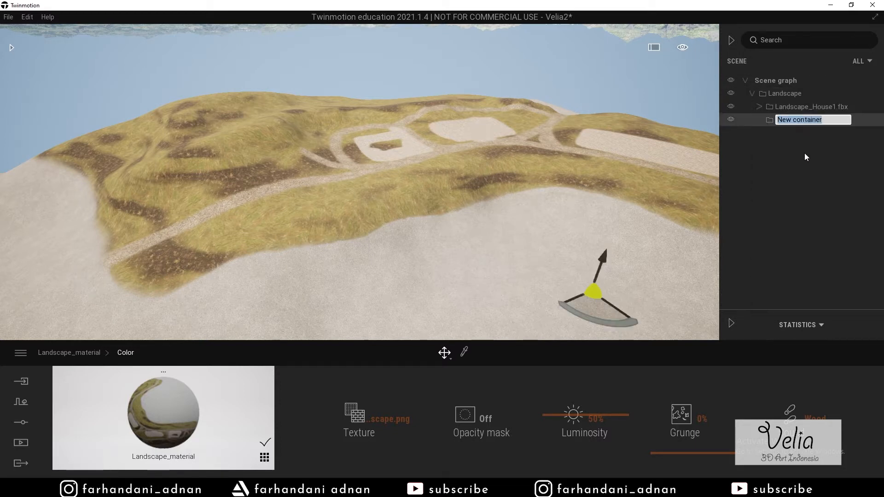
text(Grass)
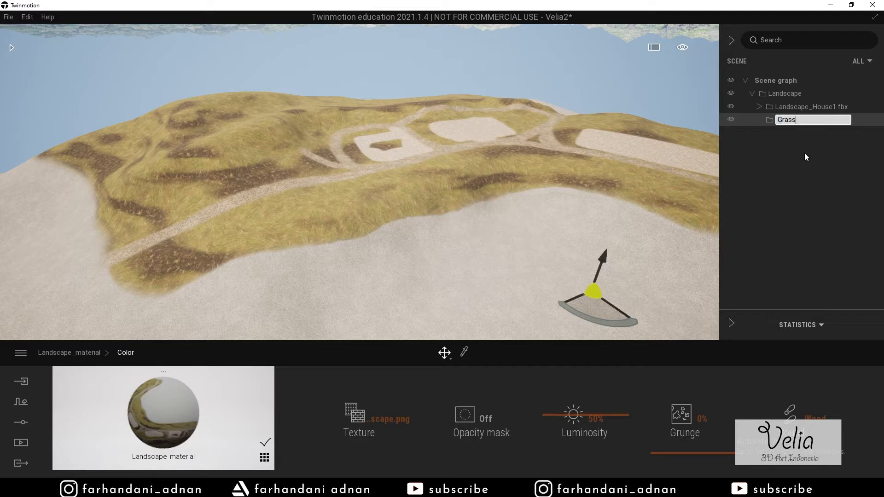
key(Return)
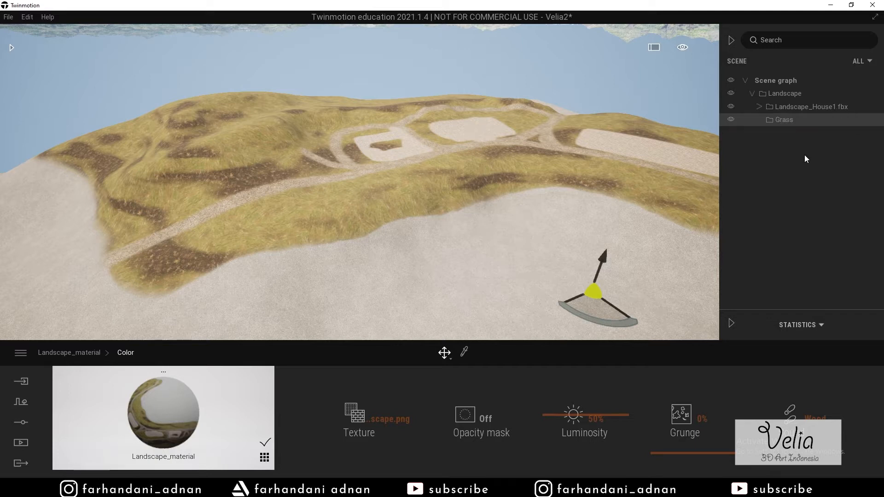
right_click(781, 93)
click(782, 103)
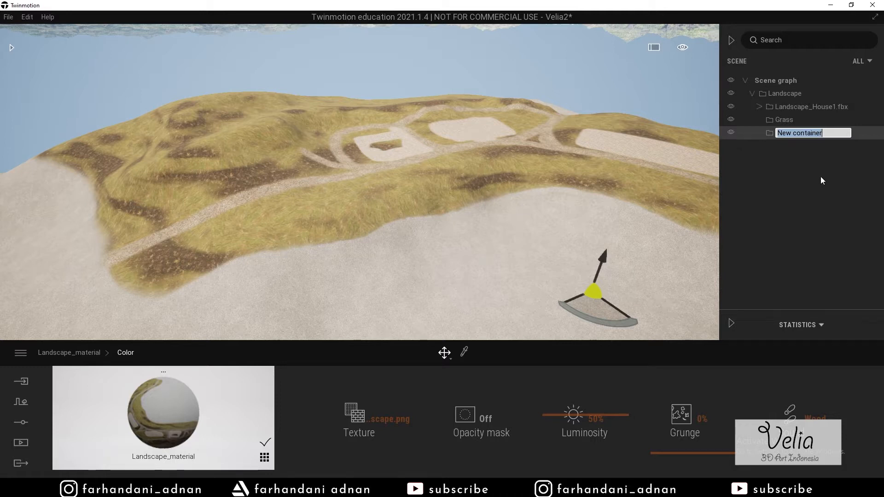
text(Tree)
key(Return)
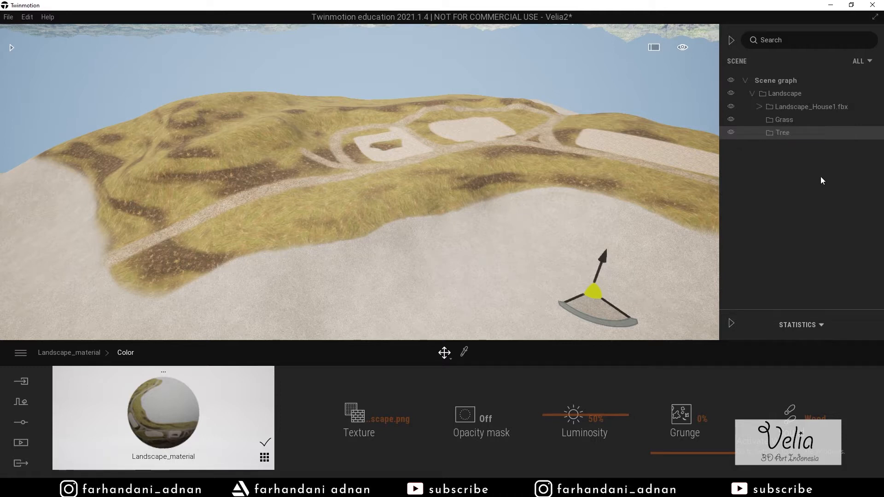
- Reorder the containers within Landscape so that Tree comes before Grass
right_drag(552, 175, 493, 172)
key(w)
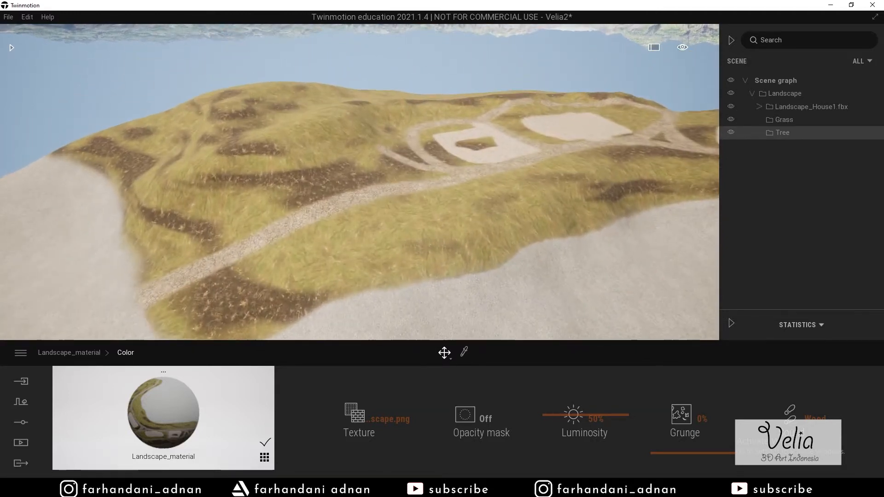
key(s)
mouse_move(359, 175)
right_down()
mouse_move(612, 173)
mouse_move(359, 173)
right_up()
key(w)
mouse_move(523, 162)
right_down()
mouse_move(460, 166)
mouse_move(539, 186)
mouse_move(523, 162)
right_up()
drag(785, 133, 785, 118)
- Open the Vegetation paint tool from the Context tools with the Grass container selected
right_drag(289, 245, 449, 233)
key(s)
key(w)
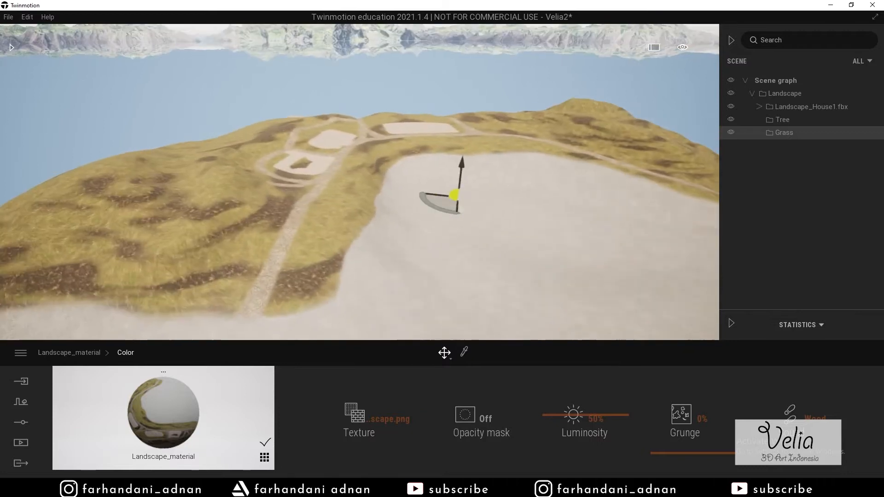
middle_drag(365, 260, 355, 229)
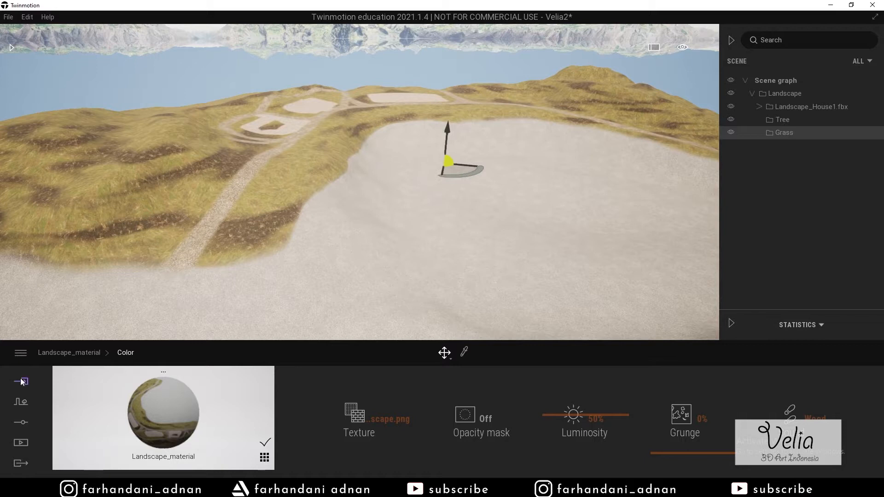
click(20, 402)
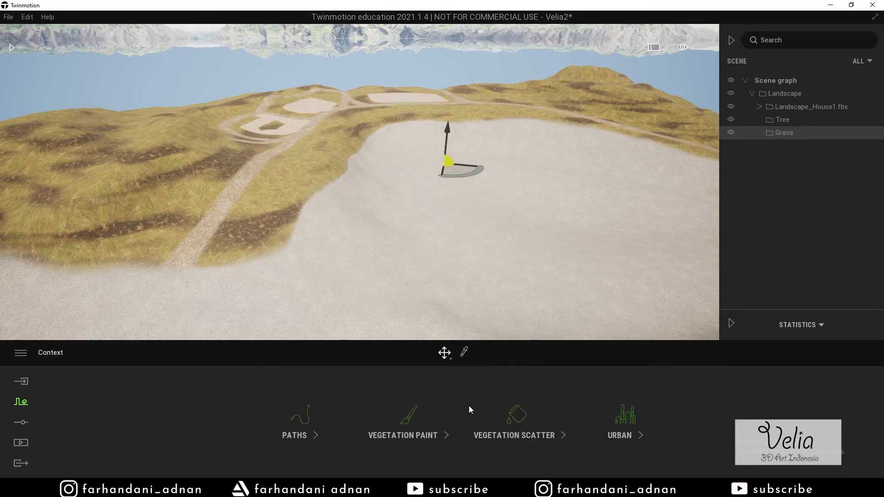
click(409, 422)
- Add Dry Grass 01 from the Grass and flowers library to the vegetation paint models
mouse_move(486, 189)
right_down()
mouse_move(460, 226)
mouse_move(403, 218)
mouse_move(532, 219)
mouse_move(501, 221)
right_up()
key(w)
key(a)
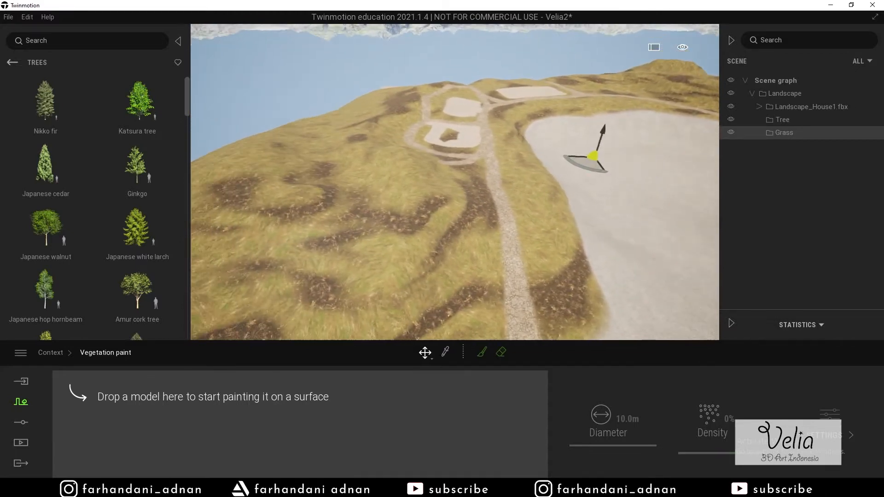
right_drag(484, 121, 436, 140)
key(w)
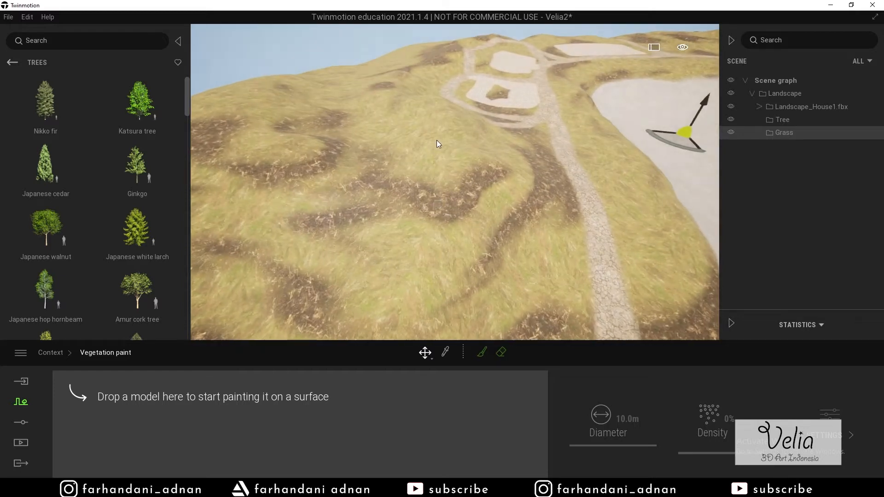
key(d)
right_drag(443, 190, 426, 183)
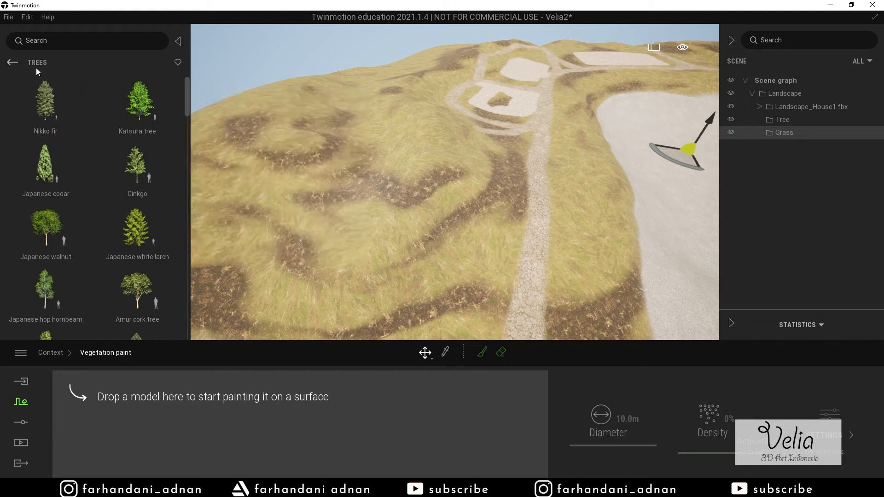
click(12, 63)
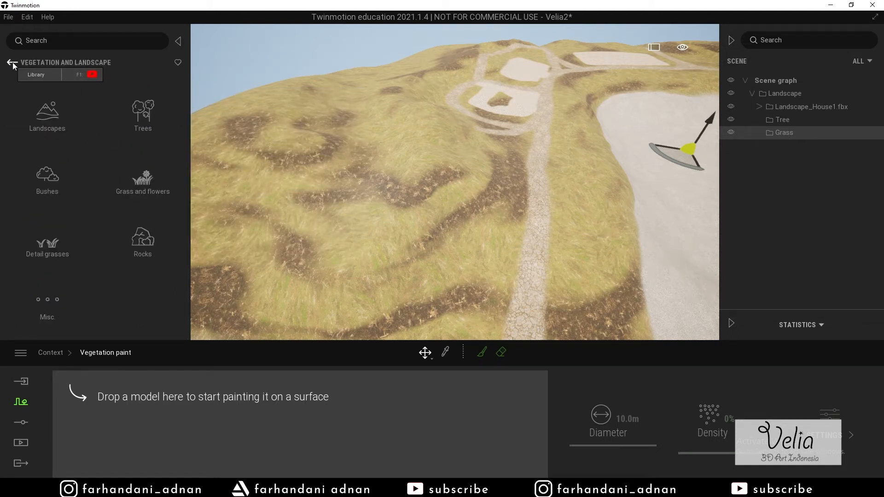
click(145, 184)
scroll(52, 217, down, 3)
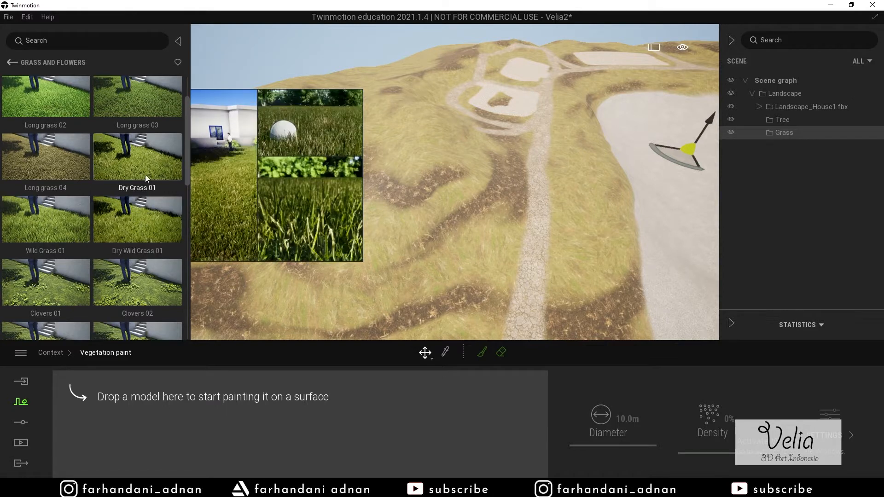
mouse_move(142, 153)
mouse_down()
mouse_move(126, 172)
mouse_move(121, 411)
mouse_move(115, 405)
mouse_up()
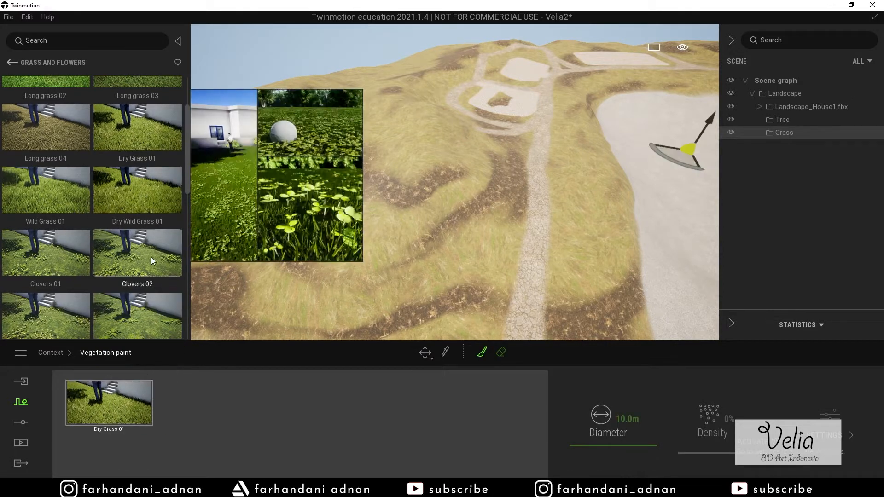
- Add Long grass 01, Dry Wild Grass 01 and Wild Grass 01 to the vegetation paint models
mouse_move(138, 132)
mouse_down()
mouse_move(149, 91)
mouse_move(193, 393)
mouse_up()
drag(138, 262, 302, 425)
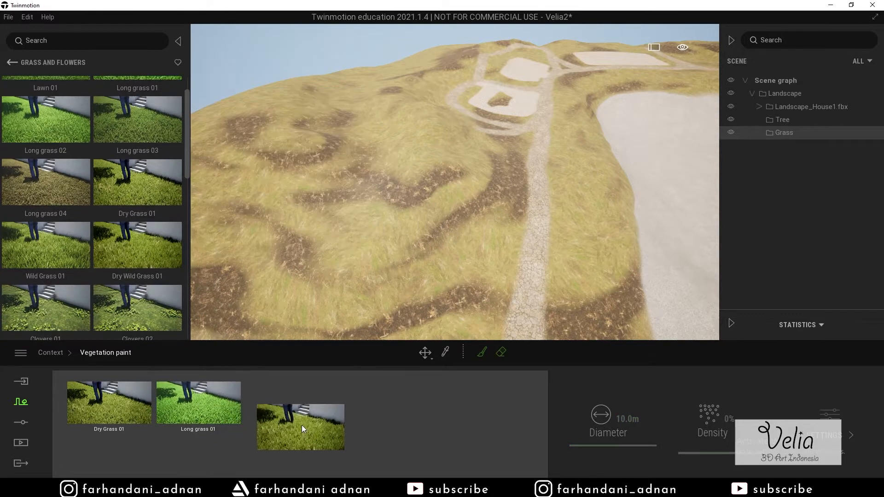
mouse_move(135, 198)
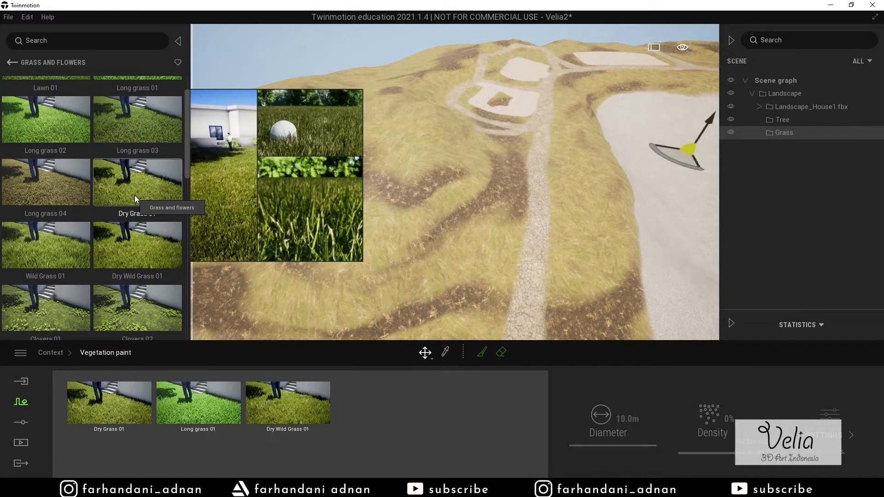
scroll(70, 281, down, 1)
scroll(66, 234, down, 1)
drag(67, 234, 388, 399)
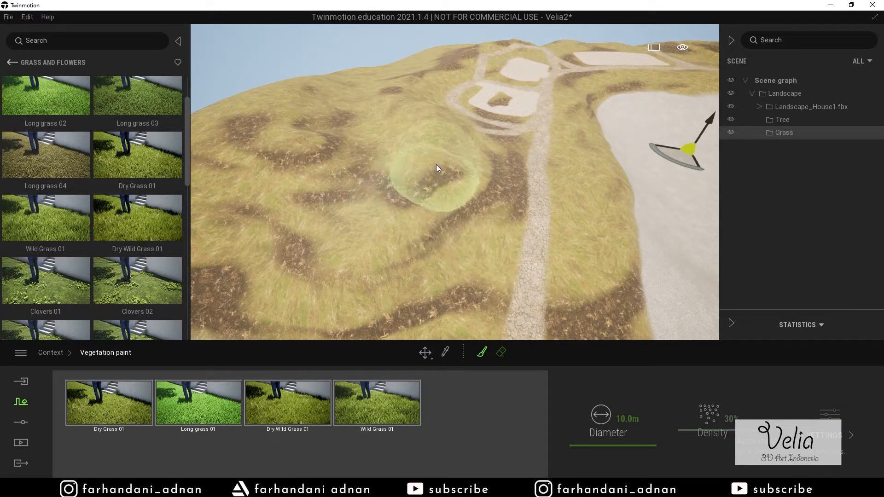
- Try painting the four grass models on the hill beside the path, and delete the painted vegetation
scroll(423, 168, up, 4)
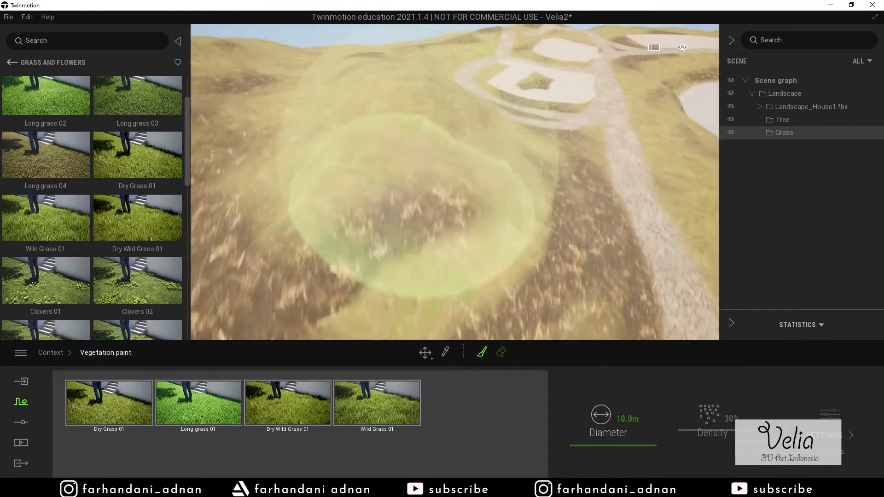
click(385, 178)
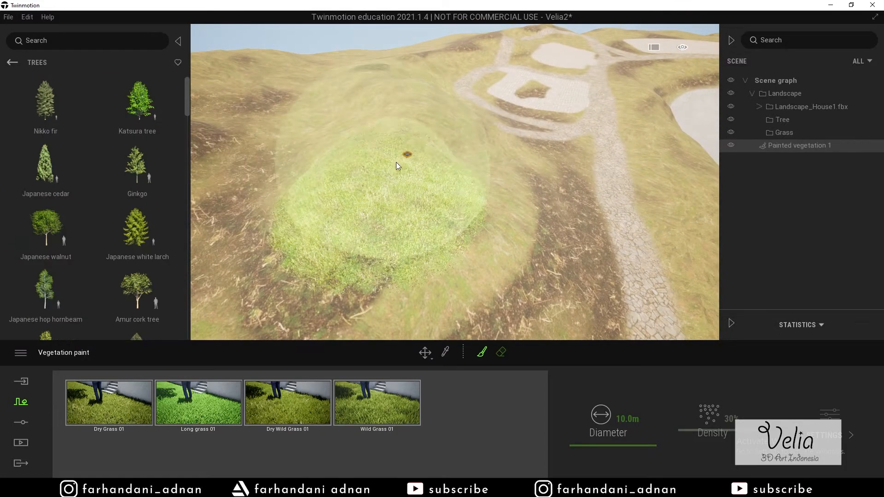
drag(491, 168, 434, 179)
mouse_move(511, 161)
middle_down()
mouse_move(529, 158)
mouse_move(533, 195)
mouse_move(535, 155)
mouse_move(521, 152)
middle_up()
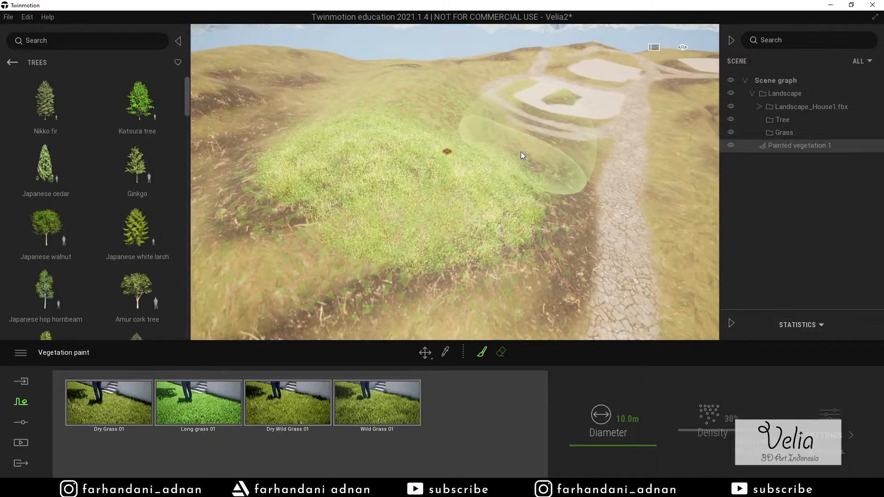
key(Delete)
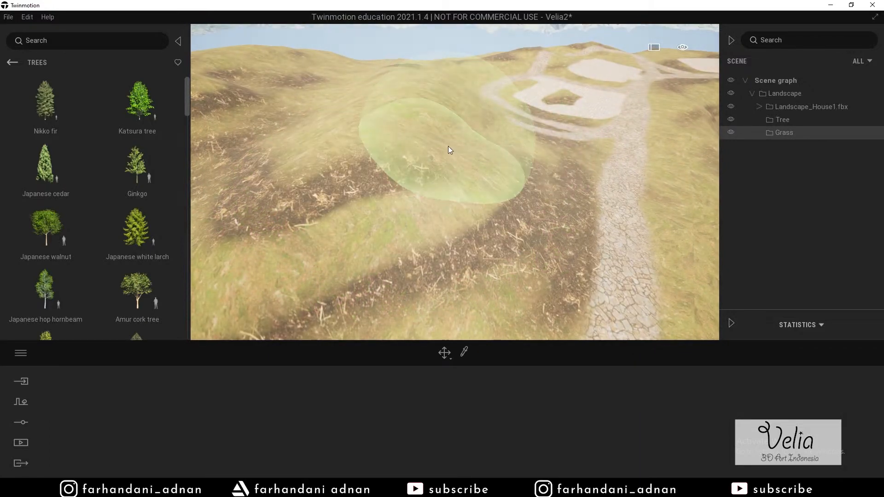
- Reopen Vegetation paint and add Long grass 01, Wild Grass 01, Dry Grass 01 and Long grass 03 from the Grass and flowers library
click(11, 62)
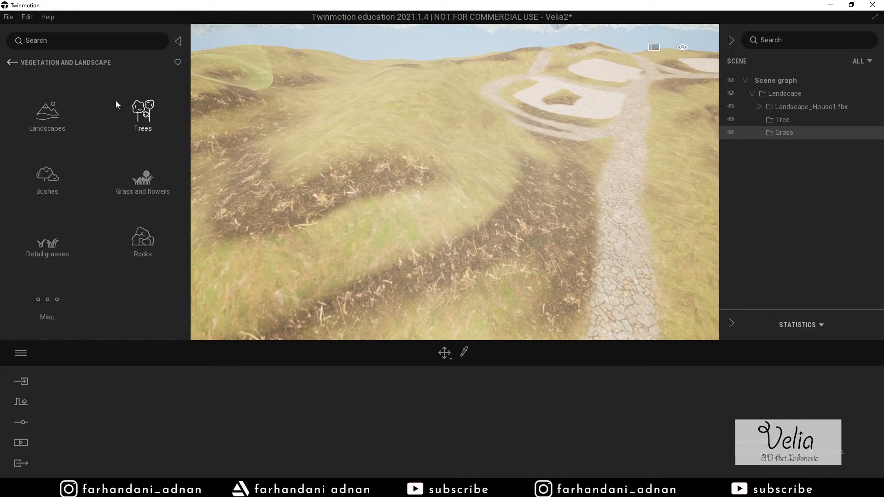
click(143, 180)
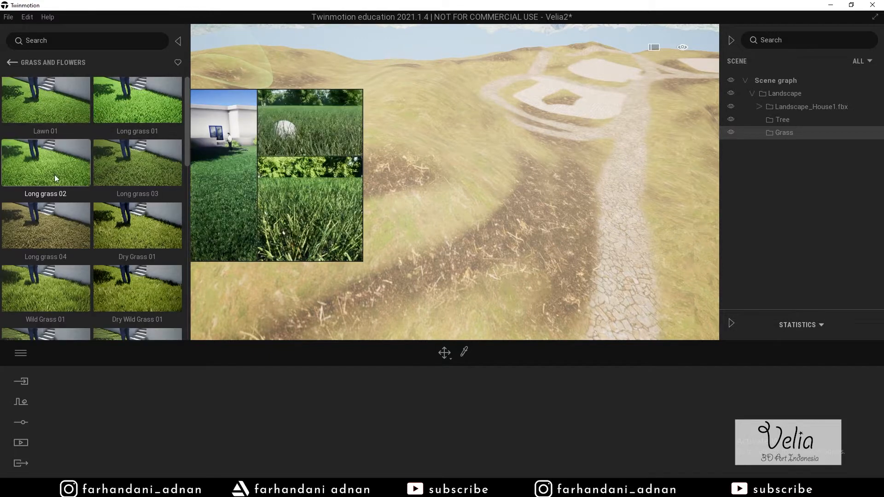
scroll(81, 255, down, 1)
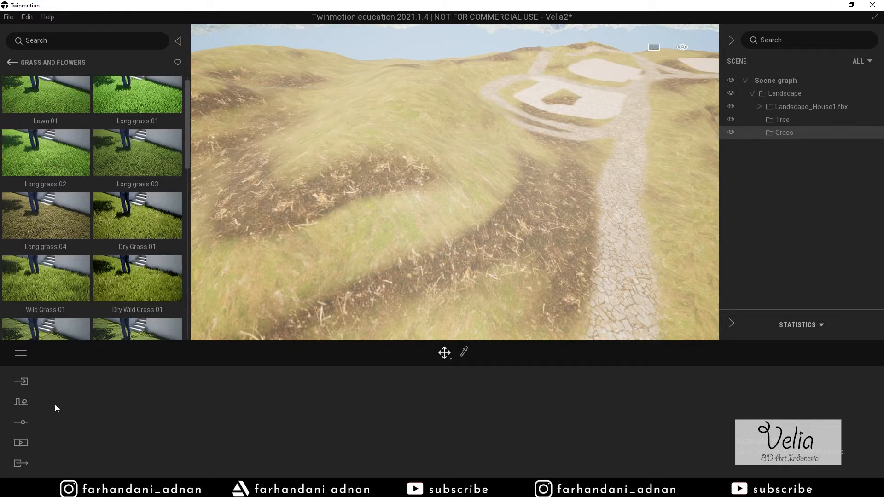
click(409, 414)
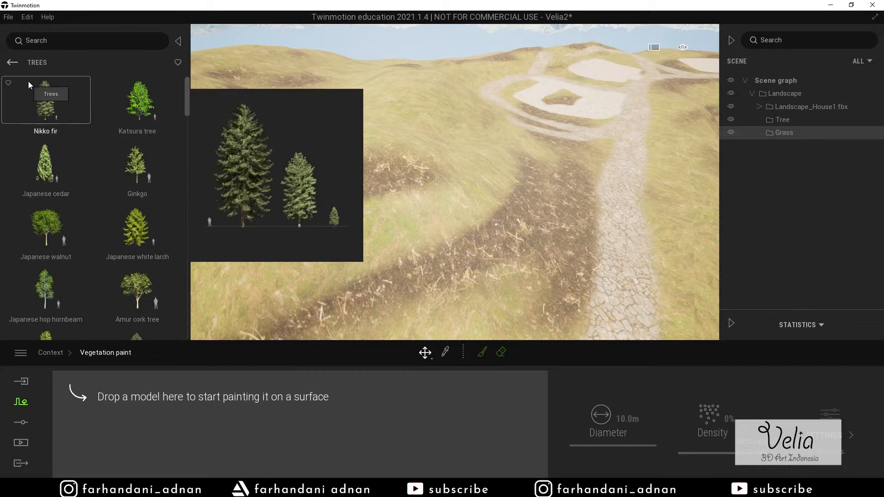
click(16, 64)
click(152, 170)
drag(140, 196, 135, 409)
drag(32, 248, 210, 402)
drag(147, 176, 146, 176)
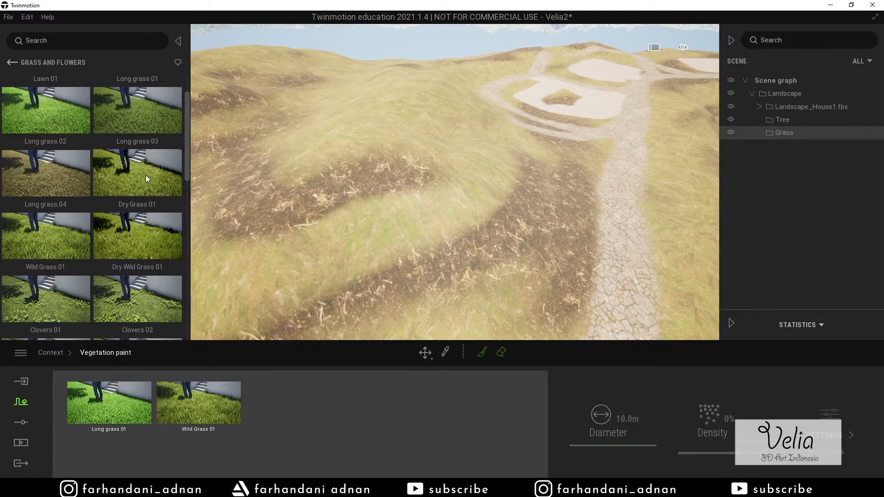
drag(112, 123, 330, 393)
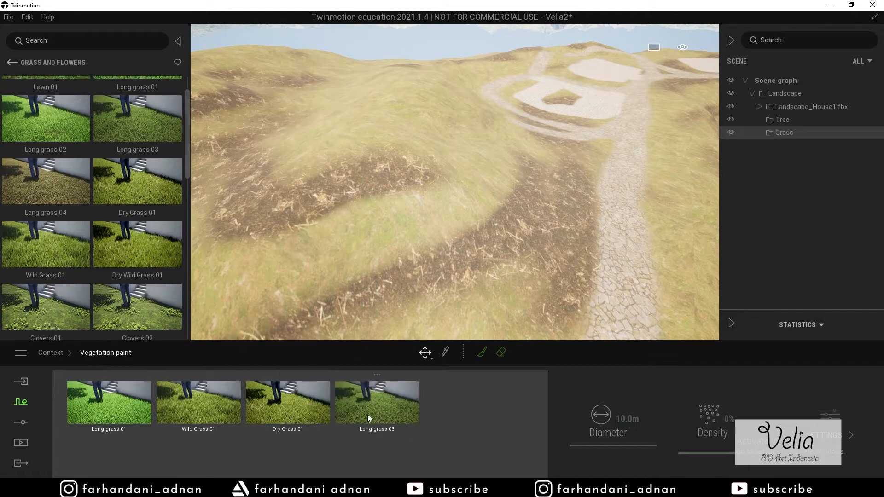
- Select all four grass models and activate the paint brush over the hill beside the path
middle_drag(401, 164, 464, 161)
scroll(464, 162, up, 2)
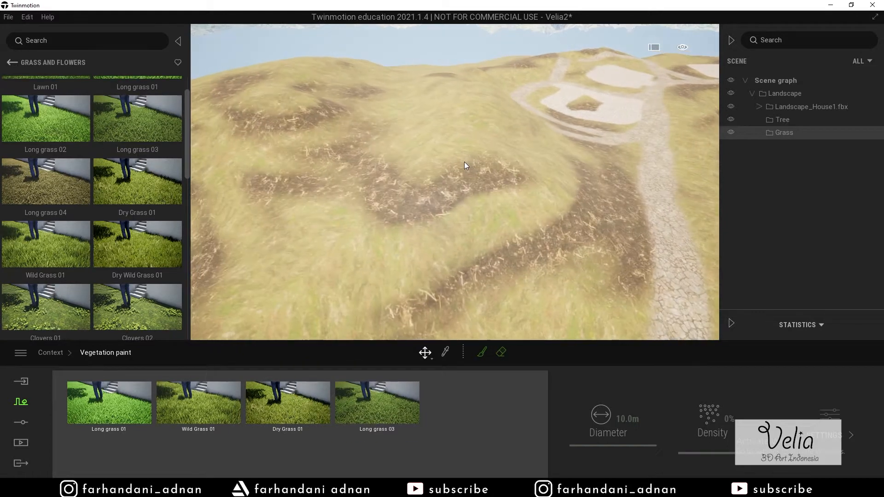
key(s)
key(a)
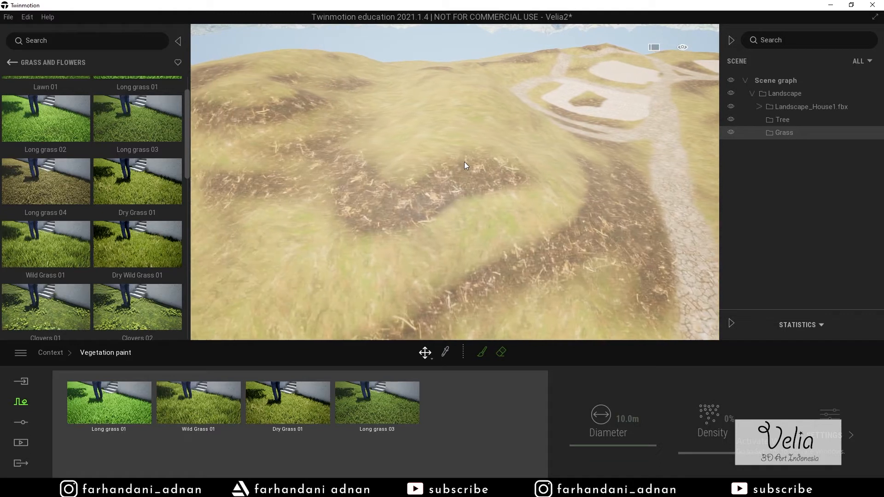
right_drag(464, 161, 464, 153)
click(110, 407)
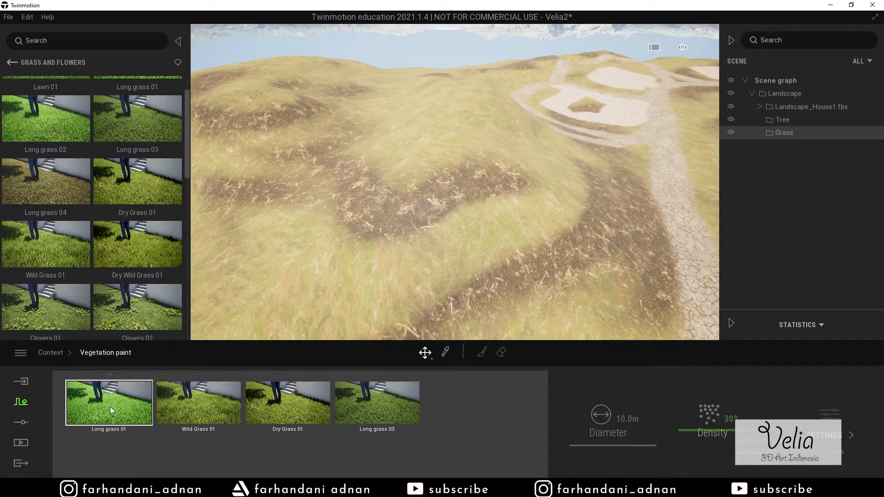
shift+click(384, 402)
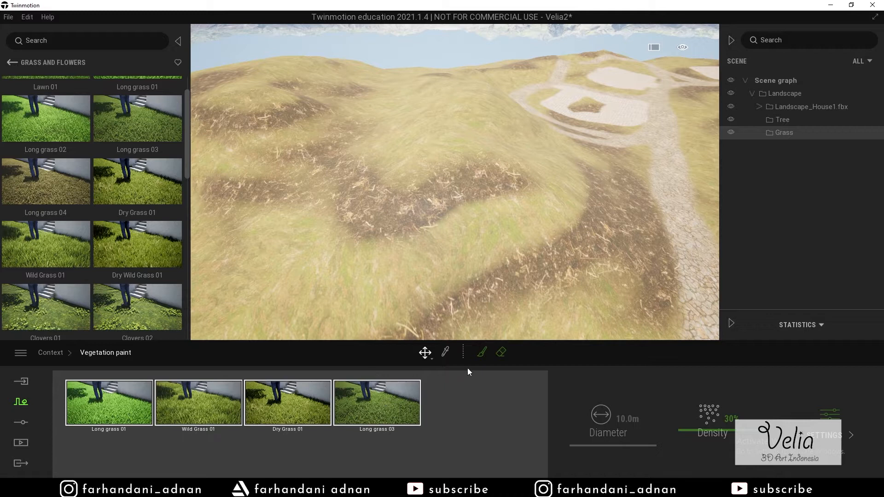
click(479, 353)
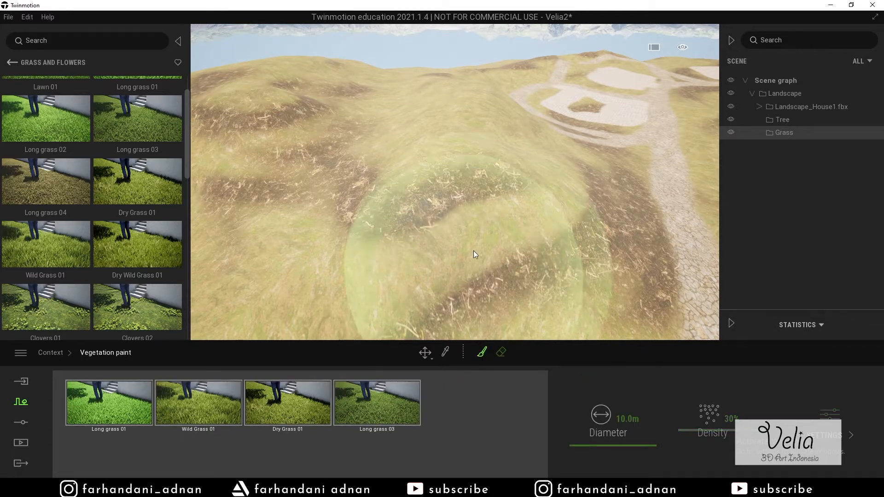
- Paint the mixed grass over the dark patches and the ridge of the hill beside the path
click(387, 169)
click(520, 203)
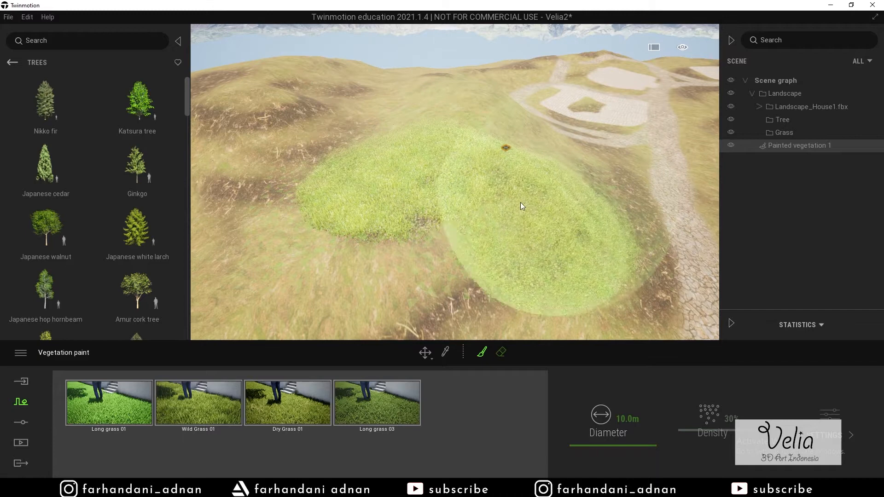
click(444, 221)
middle_drag(527, 134, 460, 131)
key(a)
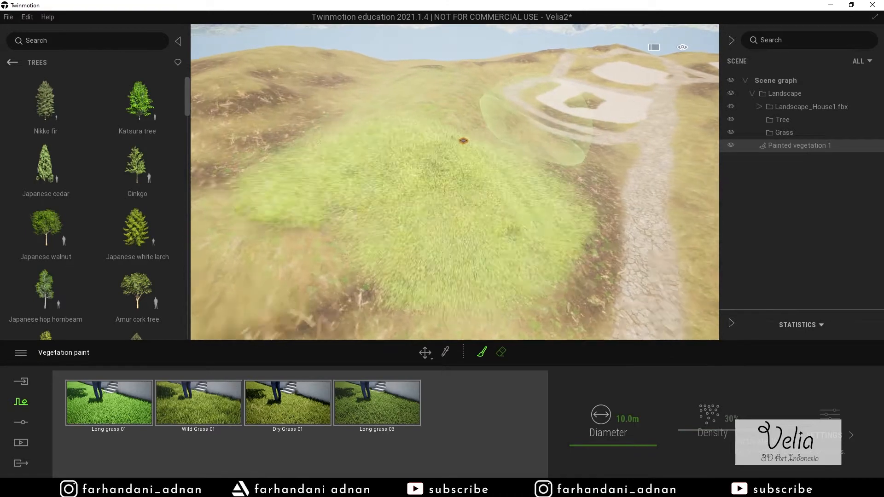
key(w)
key(s)
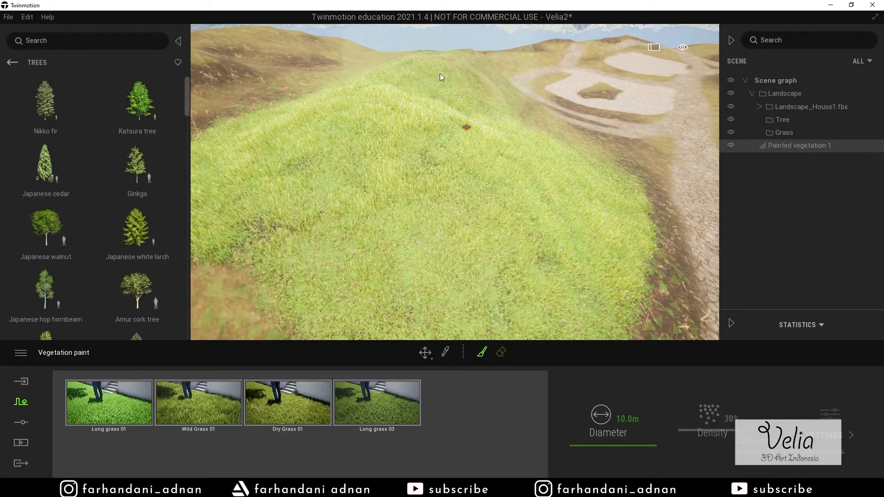
mouse_move(474, 86)
right_down()
mouse_move(437, 85)
mouse_move(430, 76)
mouse_move(449, 73)
right_up()
key(s)
- Undo the painted grass on the hill
key(ctrl+z)
mouse_move(485, 119)
right_down()
mouse_move(492, 102)
mouse_move(504, 122)
mouse_move(487, 117)
right_up()
key(w)
key(s)
middle_drag(486, 117, 485, 99)
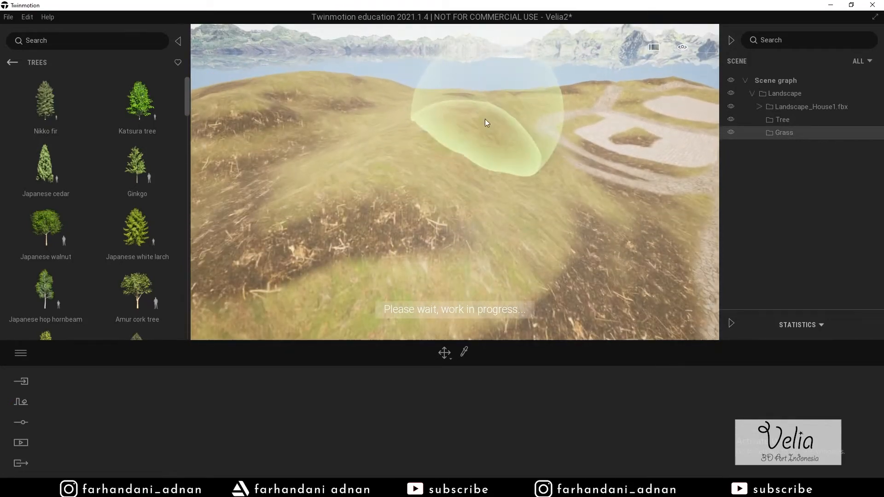
- Set the graphics quality preset to High in the preferences
click(31, 18)
click(65, 149)
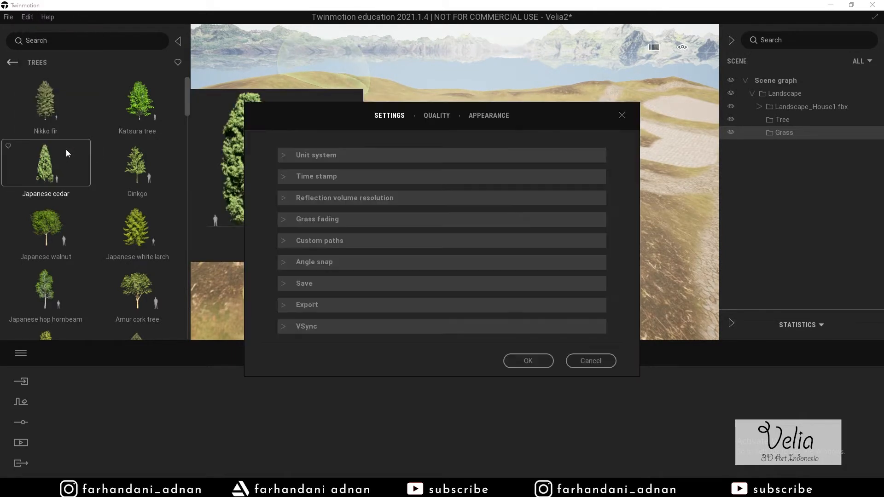
click(436, 115)
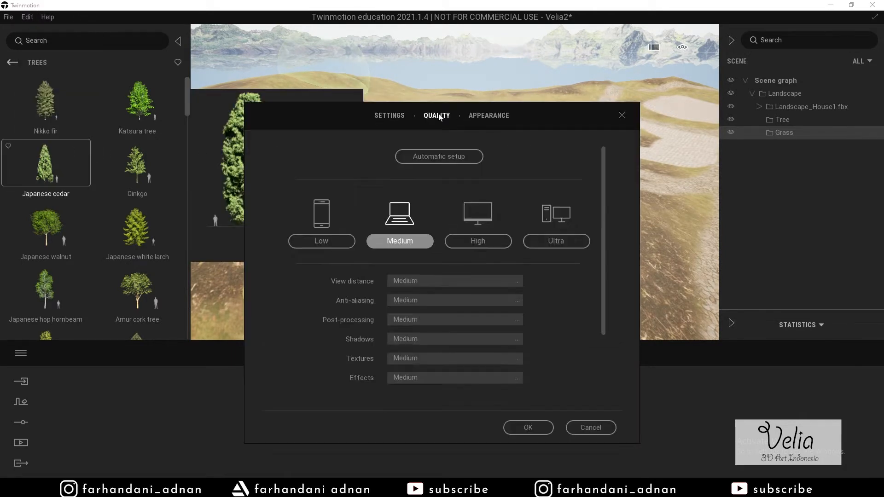
click(473, 205)
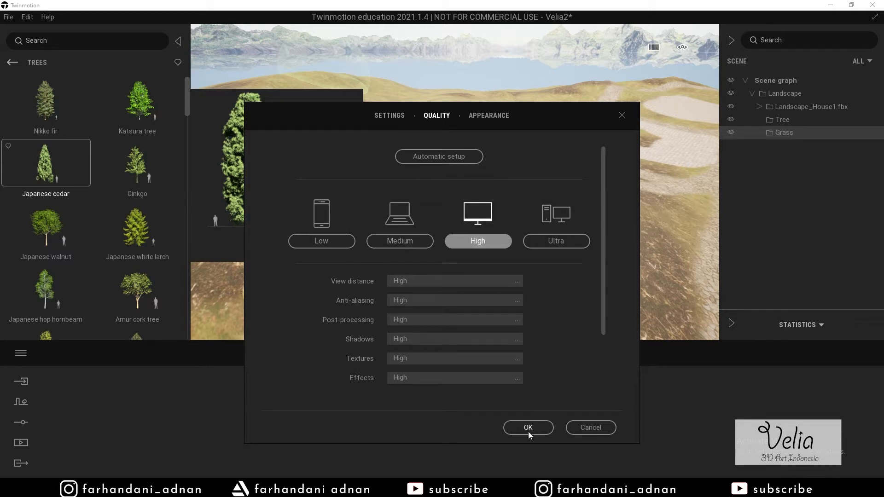
click(529, 427)
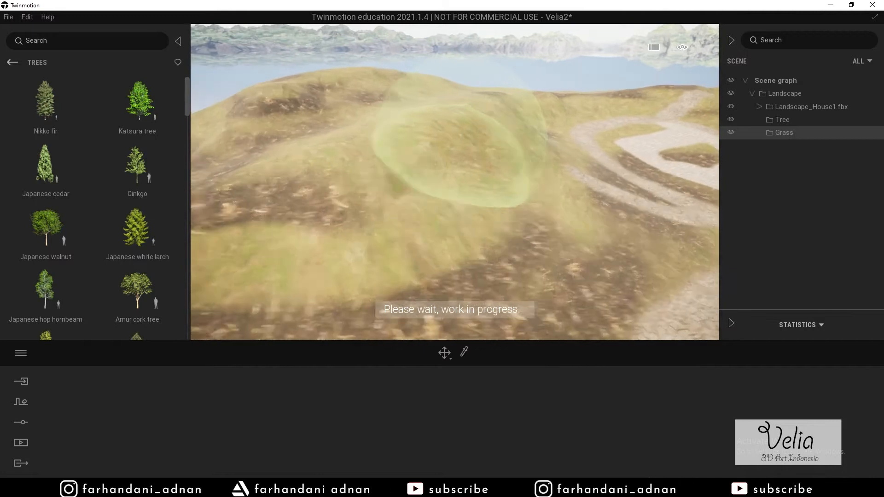
- Reopen the Vegetation paint tool with the Grass container selected and show the Grass and flowers library
mouse_move(458, 152)
right_down()
mouse_move(423, 148)
mouse_move(462, 155)
mouse_move(534, 150)
right_up()
key(d)
key(a)
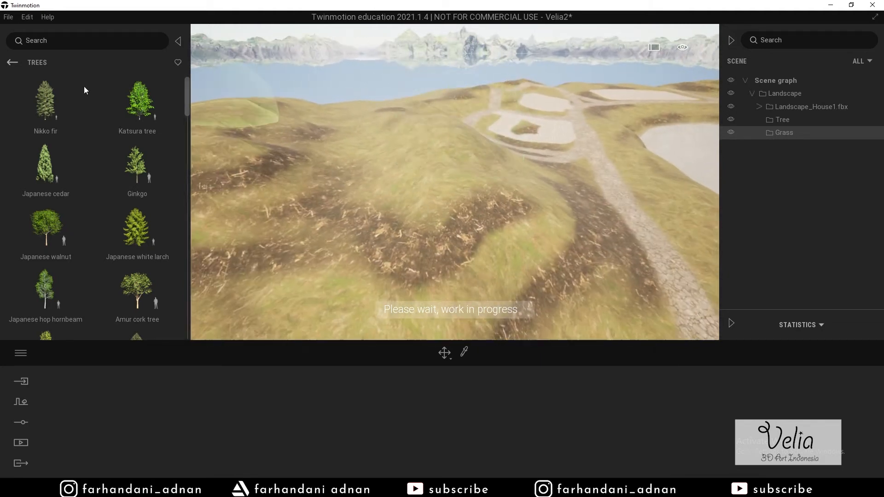
click(11, 63)
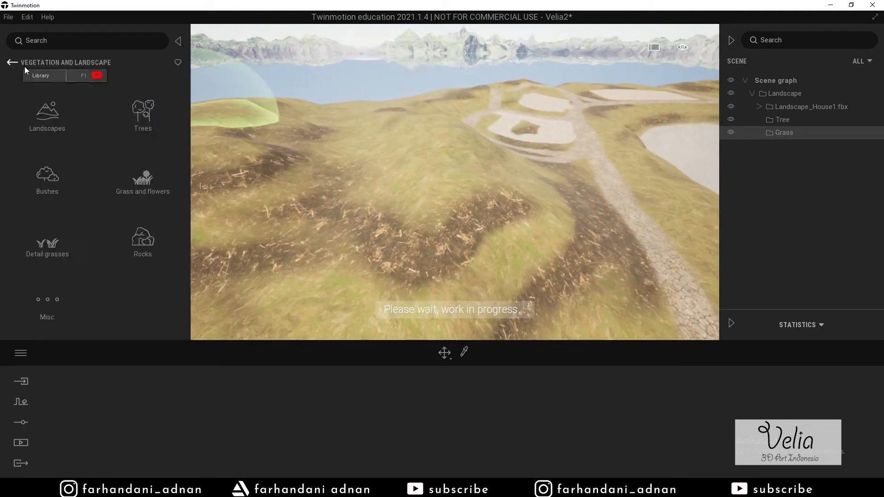
click(149, 174)
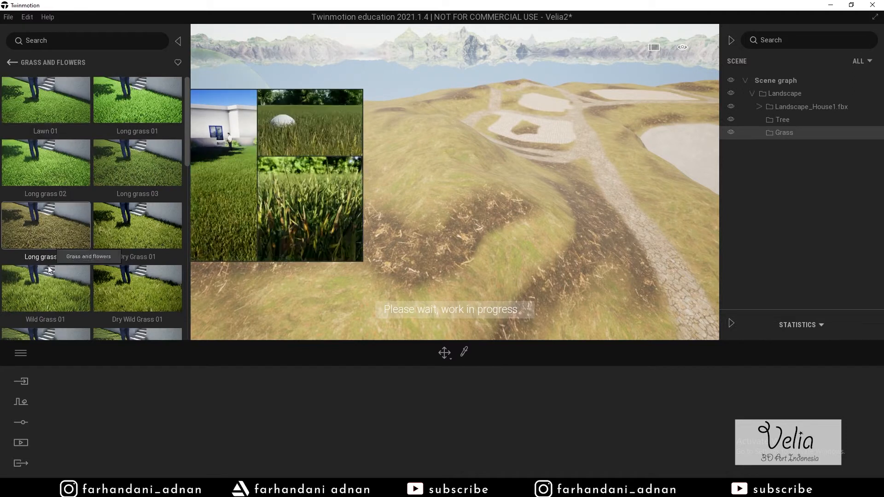
click(408, 416)
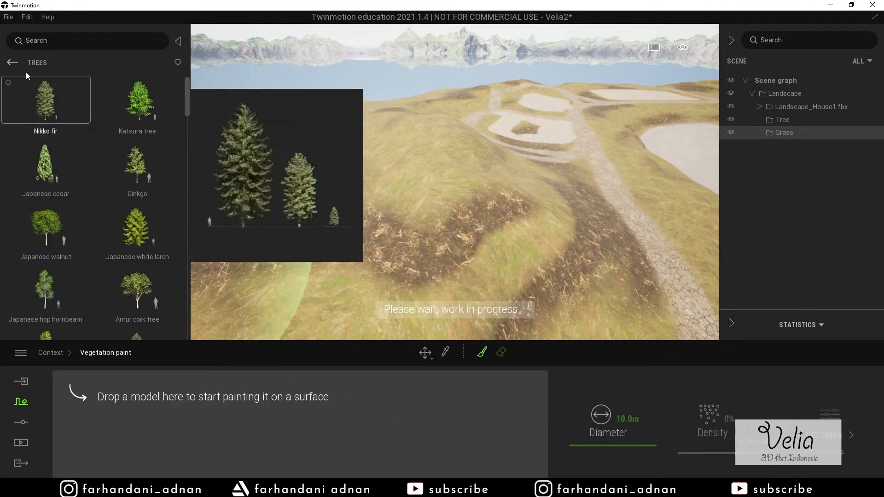
click(13, 62)
click(143, 179)
- Add Long grass 01, 02 and 03, Dry Grass 01, Wild Grass 01 and Dry Wild Grass 01 to the vegetation paint models
mouse_move(132, 98)
mouse_down()
mouse_move(150, 382)
mouse_move(110, 400)
mouse_up()
drag(45, 150, 221, 424)
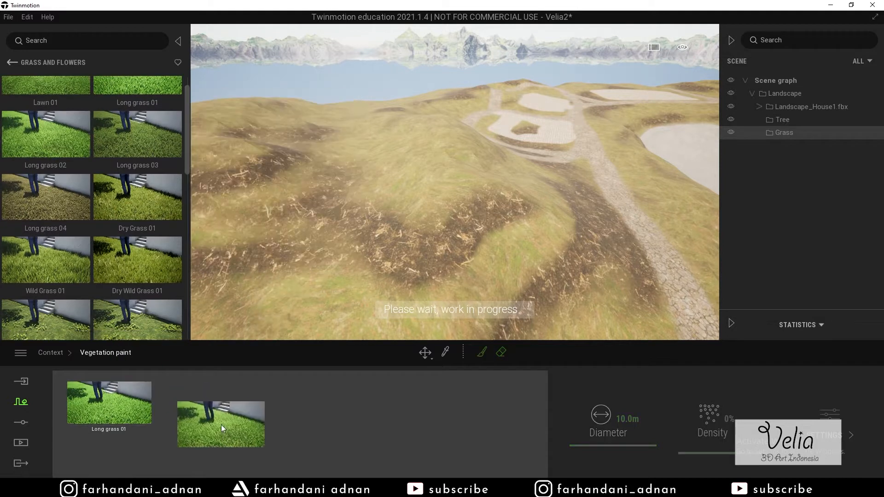
mouse_move(145, 153)
mouse_down()
mouse_move(246, 394)
mouse_move(288, 401)
mouse_up()
mouse_move(126, 209)
mouse_down()
mouse_move(394, 397)
mouse_move(377, 402)
mouse_up()
drag(69, 258, 494, 425)
drag(147, 251, 322, 452)
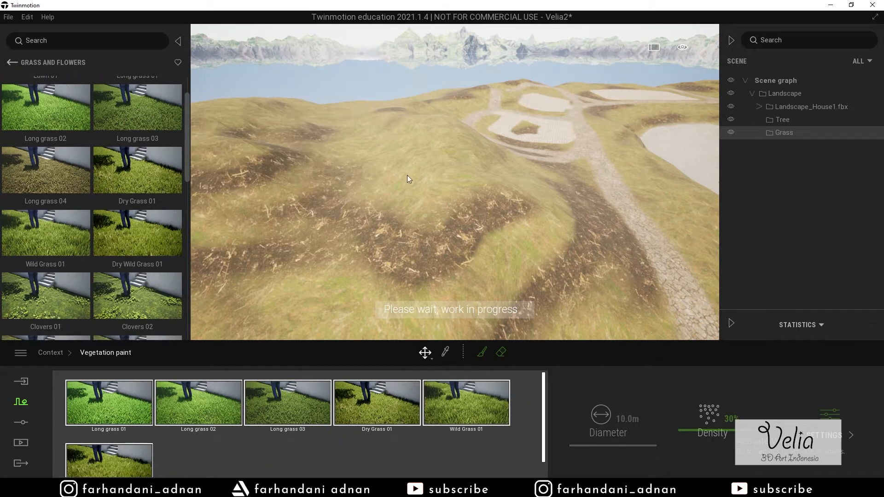
- Paint all six grass models over the hills beside the stone path with a 10 m brush
right_drag(515, 207, 452, 207)
click(482, 353)
mouse_move(536, 230)
right_down()
mouse_move(499, 212)
mouse_move(492, 230)
mouse_move(461, 226)
right_up()
mouse_move(499, 178)
mouse_down()
mouse_move(525, 158)
mouse_move(490, 107)
mouse_move(411, 106)
mouse_move(470, 62)
mouse_move(471, 112)
mouse_up()
mouse_move(471, 112)
right_down()
mouse_move(560, 122)
mouse_move(553, 138)
mouse_move(539, 125)
mouse_move(465, 143)
right_up()
mouse_move(420, 76)
mouse_down()
mouse_move(440, 188)
mouse_move(532, 105)
mouse_move(589, 121)
mouse_up()
right_drag(548, 112, 543, 115)
mouse_move(543, 116)
mouse_down()
mouse_move(533, 134)
mouse_move(414, 115)
mouse_move(347, 161)
mouse_move(460, 134)
mouse_up()
right_drag(460, 133, 461, 132)
mouse_move(462, 133)
mouse_down()
mouse_move(517, 177)
mouse_move(294, 192)
mouse_move(410, 133)
mouse_up()
right_drag(410, 134, 436, 133)
mouse_move(511, 101)
right_down()
mouse_move(541, 98)
mouse_move(512, 92)
mouse_move(520, 103)
mouse_move(527, 94)
mouse_move(513, 93)
mouse_move(509, 108)
mouse_move(513, 92)
mouse_move(529, 92)
right_up()
mouse_move(464, 147)
mouse_down()
mouse_move(346, 154)
mouse_move(609, 112)
mouse_up()
right_drag(618, 80, 522, 109)
mouse_move(521, 104)
mouse_down()
mouse_move(443, 166)
mouse_move(477, 134)
mouse_move(622, 108)
mouse_up()
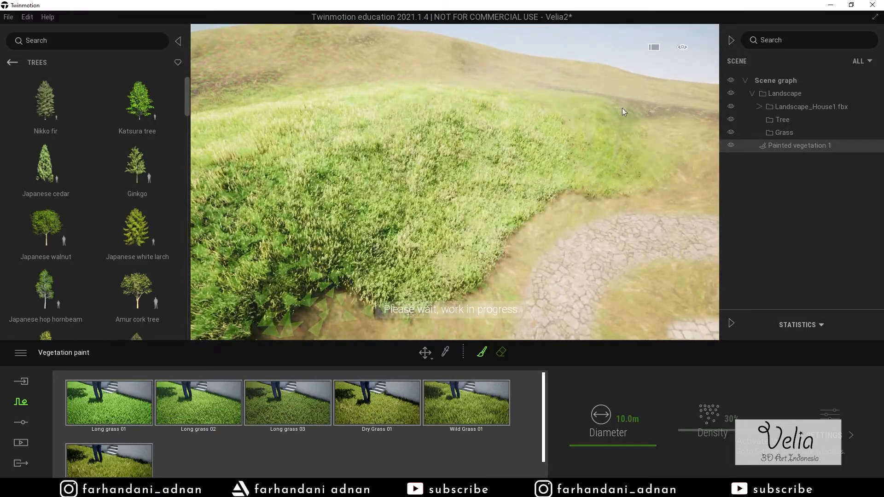
mouse_move(534, 87)
right_down()
mouse_move(532, 77)
mouse_move(530, 88)
right_up()
drag(513, 146, 508, 53)
mouse_move(507, 53)
right_down()
mouse_move(620, 134)
mouse_move(575, 159)
mouse_move(432, 65)
right_up()
drag(432, 65, 476, 87)
right_drag(476, 87, 465, 99)
drag(465, 99, 446, 173)
right_drag(446, 172, 448, 142)
drag(448, 142, 482, 120)
right_drag(482, 121, 465, 152)
drag(465, 152, 449, 218)
right_drag(449, 219, 454, 214)
drag(453, 214, 506, 285)
- Set the brush diameter to 2.1 m and paint grass in the narrow strips around the stone-paved area
drag(606, 394, 606, 401)
right_drag(460, 203, 415, 202)
mouse_move(405, 202)
mouse_down()
mouse_move(595, 184)
mouse_move(652, 247)
mouse_up()
mouse_move(653, 247)
right_down()
mouse_move(513, 211)
mouse_move(517, 220)
right_up()
mouse_move(518, 220)
mouse_down()
mouse_move(581, 172)
mouse_move(524, 171)
mouse_up()
right_drag(524, 172, 454, 235)
mouse_move(453, 236)
mouse_down()
mouse_move(632, 236)
mouse_move(587, 183)
mouse_up()
right_drag(587, 183, 582, 221)
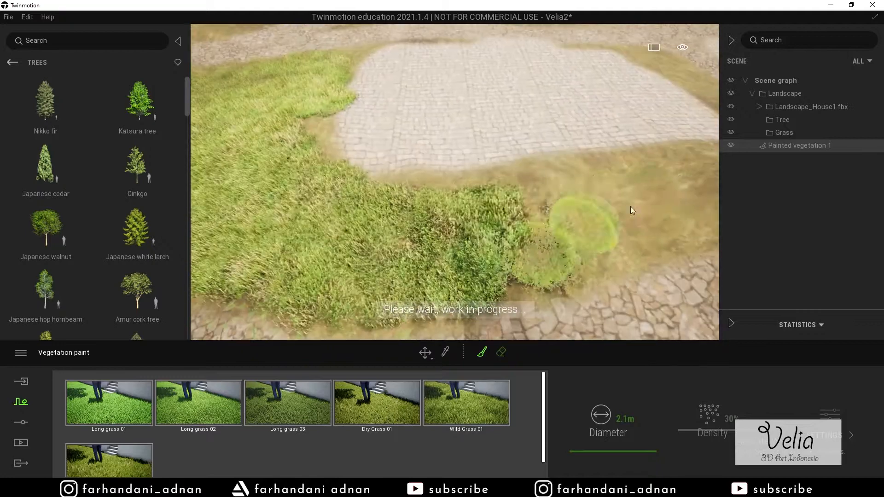
drag(630, 206, 477, 183)
right_drag(477, 184, 475, 198)
- Raise the vegetation density and paint more grass on the bare ground between the stone paving and the path
key(Escape)
mouse_move(702, 447)
mouse_down()
mouse_move(695, 453)
mouse_move(740, 451)
mouse_up()
key(Escape)
click(515, 221)
click(482, 352)
right_drag(488, 299, 530, 258)
mouse_move(617, 184)
mouse_down()
mouse_move(574, 241)
mouse_move(529, 272)
mouse_up()
right_drag(645, 294, 666, 314)
key(Escape)
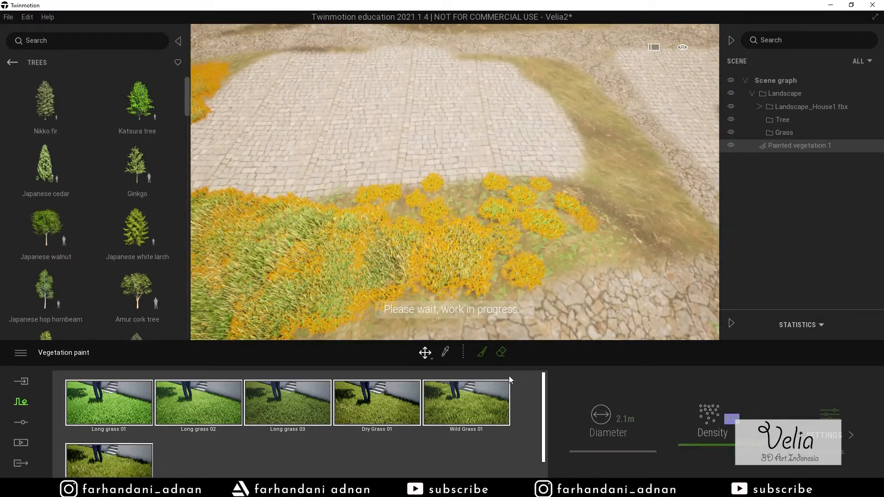
- Paint grass around the edge of the stone paving and onto the hill beside the stone path with the 2.1 m brush
click(482, 353)
drag(516, 230, 619, 224)
mouse_move(645, 227)
right_down()
mouse_move(564, 191)
mouse_move(570, 121)
mouse_move(543, 138)
mouse_move(529, 244)
right_up()
drag(529, 245, 539, 92)
right_drag(539, 92, 523, 148)
drag(523, 148, 657, 178)
mouse_move(657, 178)
right_down()
mouse_move(509, 180)
mouse_move(622, 139)
right_up()
mouse_move(622, 138)
mouse_down()
mouse_move(451, 235)
mouse_move(432, 119)
mouse_up()
right_drag(432, 120, 512, 183)
drag(512, 183, 322, 179)
right_drag(323, 179, 507, 152)
mouse_move(506, 152)
mouse_down()
mouse_move(388, 157)
mouse_move(480, 87)
mouse_move(441, 122)
mouse_up()
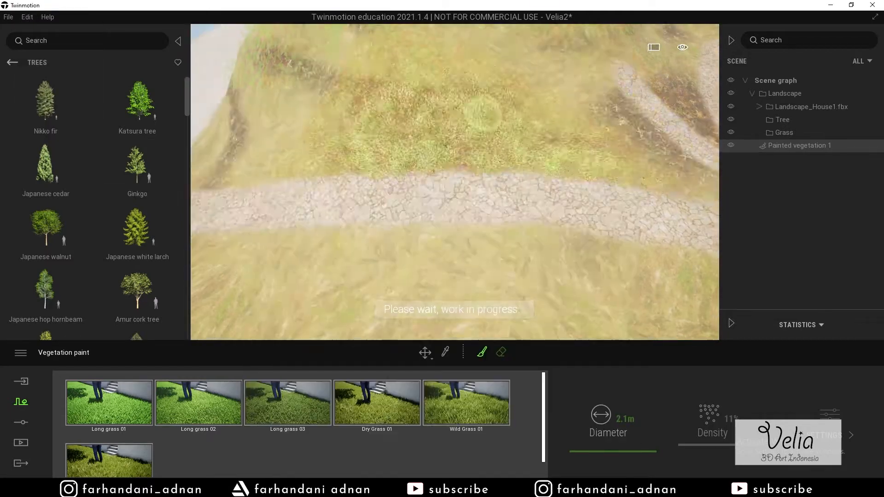
- Show the scene statistics and paint more grass on the ground alongside the stone path
right_drag(484, 115, 530, 152)
click(732, 323)
right_drag(507, 207, 364, 202)
drag(364, 203, 311, 220)
mouse_move(638, 99)
mouse_down()
mouse_move(386, 276)
mouse_move(392, 173)
mouse_move(509, 185)
mouse_move(677, 248)
mouse_up()
- Enlarge the viewport by hiding the library and scene graph, and keep painting grass beside the path
click(179, 41)
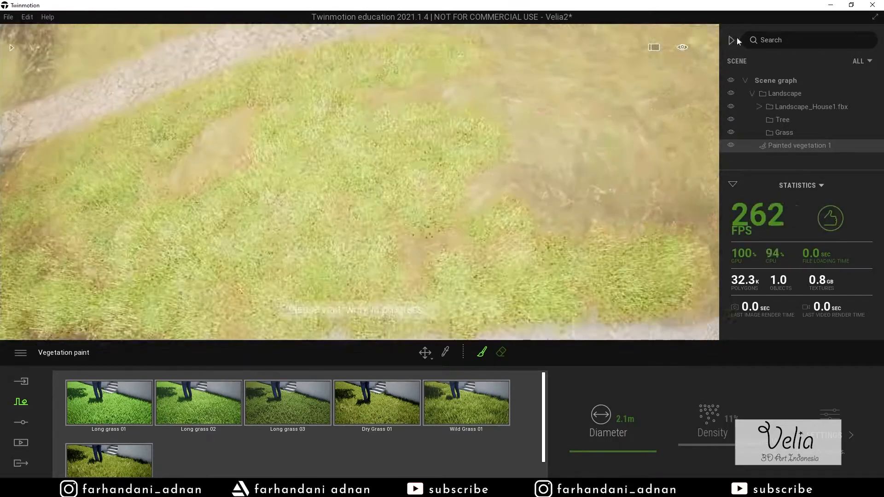
click(732, 41)
mouse_move(421, 147)
mouse_down()
mouse_move(540, 100)
mouse_move(548, 184)
mouse_move(537, 206)
mouse_move(741, 79)
mouse_move(333, 211)
mouse_move(666, 63)
mouse_move(585, 54)
mouse_up()
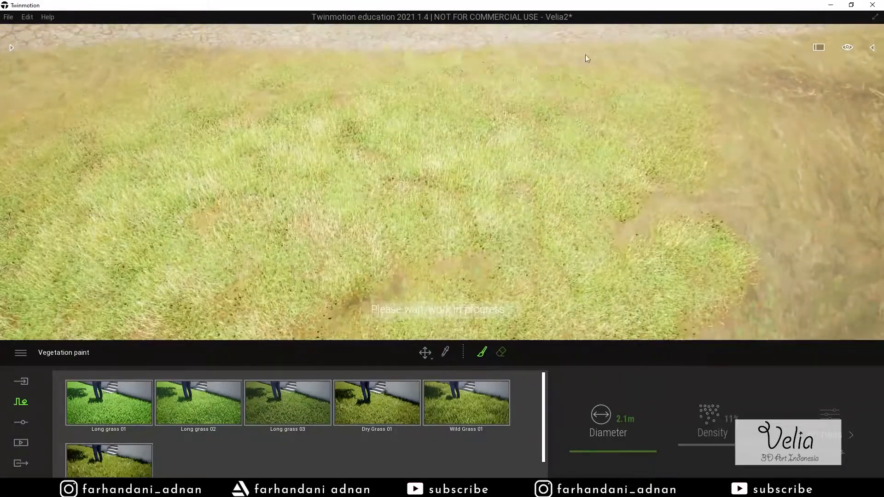
- Set the brush diameter to 5.7 m and paint grass across the open slope below the stone path
scroll(584, 55, down, 5)
drag(599, 451, 614, 450)
mouse_move(470, 168)
mouse_down()
mouse_move(582, 143)
mouse_move(594, 215)
mouse_move(817, 181)
mouse_up()
middle_drag(817, 181, 562, 159)
scroll(562, 159, down, 5)
mouse_move(464, 174)
mouse_down()
mouse_move(566, 177)
mouse_move(644, 231)
mouse_up()
scroll(617, 216, up, 5)
scroll(617, 217, down, 5)
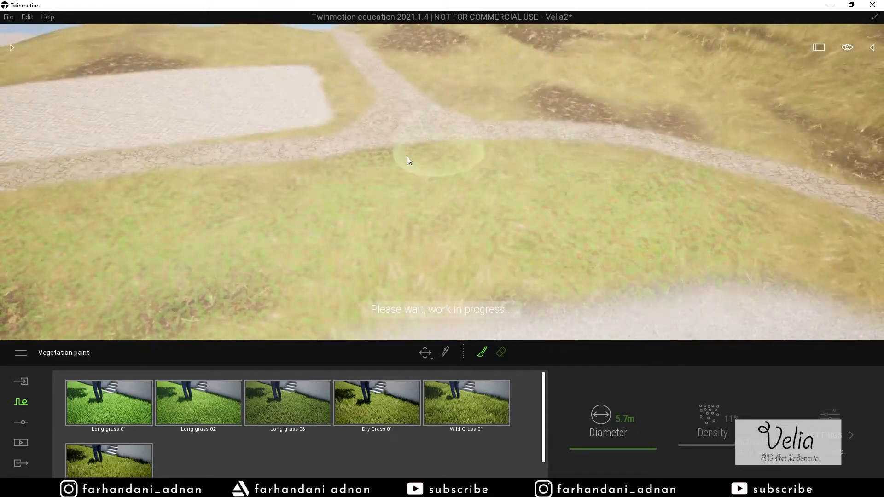
- Erase the grass spilling onto the stone path between the square paving and the grassy slope
scroll(362, 182, up, 5)
right_drag(361, 182, 362, 175)
click(501, 352)
drag(430, 207, 415, 161)
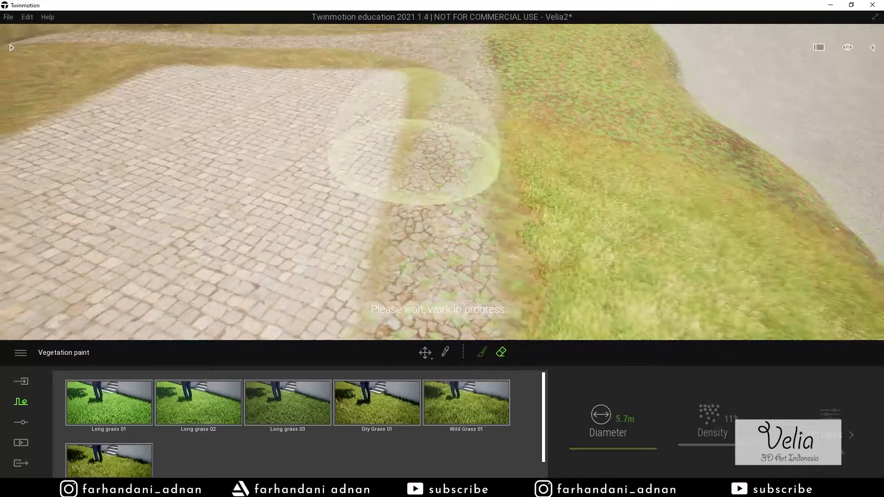
click(481, 352)
scroll(594, 215, down, 5)
scroll(642, 227, up, 5)
click(501, 352)
drag(465, 322, 458, 286)
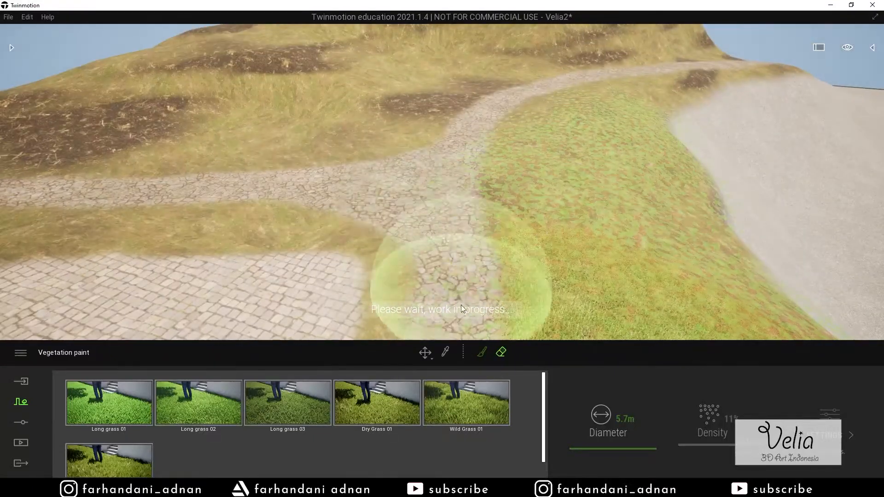
- Paint grass over the hills behind the square paving with the 5.7 m brush
click(482, 352)
scroll(542, 217, down, 5)
right_drag(542, 216, 575, 216)
scroll(542, 217, up, 3)
mouse_move(543, 216)
mouse_down()
mouse_move(428, 174)
mouse_move(602, 183)
mouse_up()
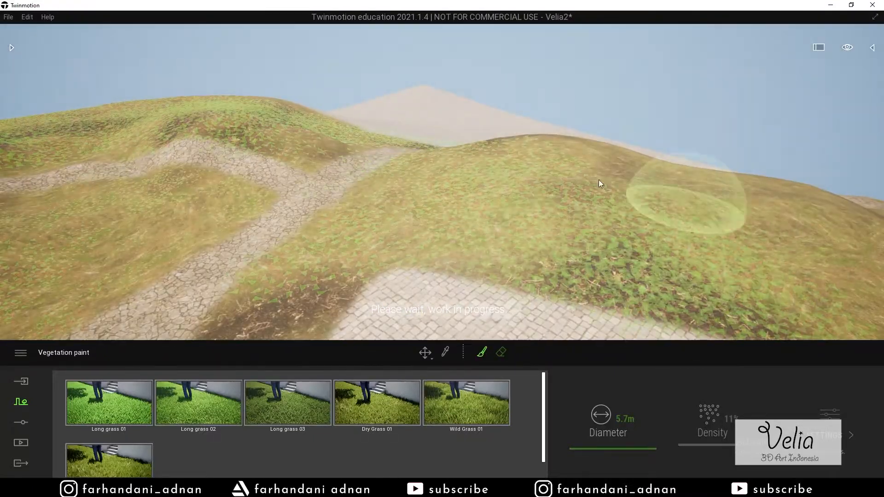
scroll(561, 184, up, 5)
right_drag(560, 185, 559, 194)
scroll(558, 194, down, 5)
mouse_move(559, 193)
mouse_down()
mouse_move(618, 227)
mouse_move(535, 85)
mouse_up()
right_drag(535, 86, 358, 172)
scroll(358, 171, up, 5)
- Reduce the brush diameter and paint grass across the remaining bare slopes
drag(609, 449, 603, 452)
mouse_move(571, 159)
mouse_down()
mouse_move(490, 150)
mouse_move(474, 118)
mouse_move(295, 175)
mouse_up()
right_drag(294, 175, 202, 177)
drag(391, 221, 504, 176)
drag(603, 452, 601, 453)
scroll(439, 102, up, 5)
mouse_move(438, 115)
mouse_down()
mouse_move(390, 145)
mouse_move(435, 121)
mouse_up()
mouse_move(434, 120)
right_down()
mouse_move(515, 168)
mouse_move(548, 107)
right_up()
drag(548, 108, 405, 178)
right_drag(404, 178, 553, 138)
- Set the brush diameter to 0.5 m and paint grass in the narrow areas
drag(615, 453, 615, 455)
click(625, 419)
text(0.5)
key(Return)
drag(462, 247, 478, 120)
right_drag(478, 121, 488, 175)
mouse_move(488, 175)
mouse_down()
mouse_move(408, 140)
mouse_move(293, 138)
mouse_up()
- Set the brush diameter to 4.5 m and paint grass on the wide ground and hillside beside the stone path
click(625, 419)
text(1.5)
key(Return)
mouse_move(293, 138)
right_down()
mouse_move(373, 236)
mouse_move(478, 186)
mouse_move(431, 123)
right_up()
drag(615, 452, 615, 449)
mouse_move(597, 166)
right_down()
mouse_move(576, 181)
mouse_move(407, 145)
right_up()
right_drag(533, 104, 415, 240)
mouse_move(414, 239)
mouse_down()
mouse_move(516, 156)
mouse_move(638, 126)
mouse_up()
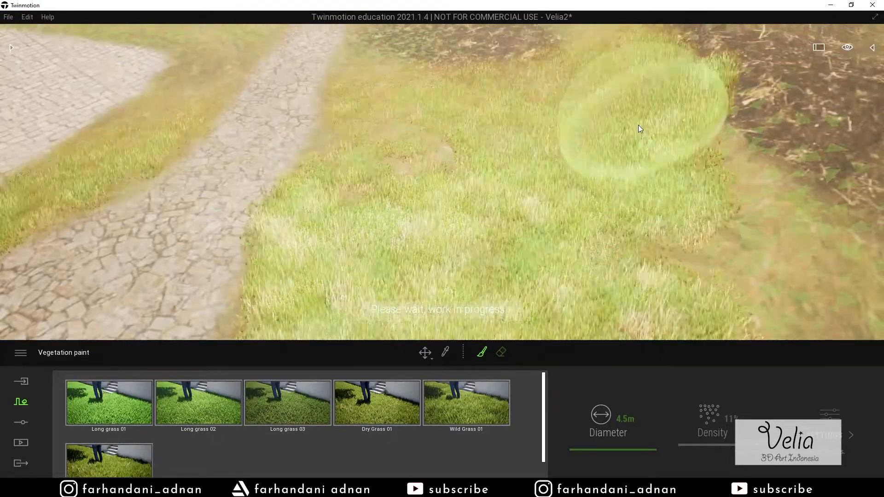
right_drag(638, 125, 510, 238)
drag(511, 238, 459, 109)
mouse_move(459, 109)
right_down()
mouse_move(414, 173)
mouse_move(609, 137)
right_up()
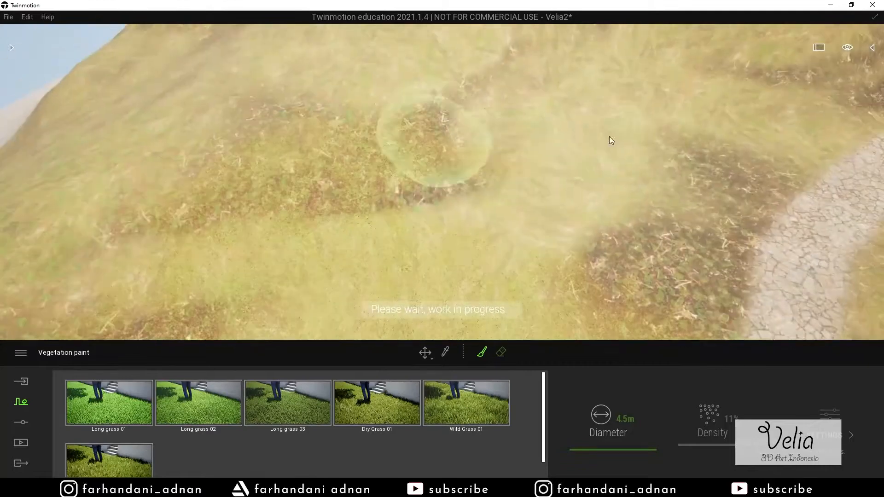
- Paint grass over the top and upper slopes of the large hill with the 4.5 m brush
right_drag(780, 60, 631, 79)
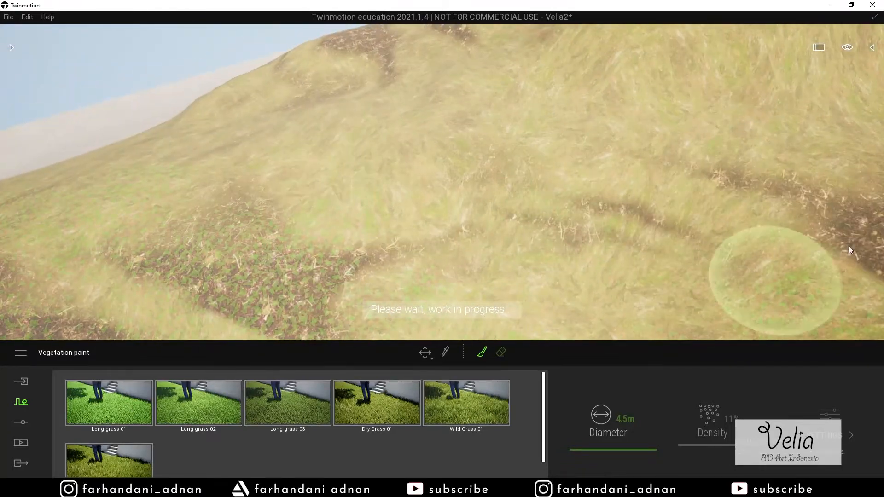
drag(774, 280, 642, 165)
mouse_move(741, 234)
right_down()
mouse_move(533, 124)
mouse_move(373, 189)
right_up()
mouse_move(373, 190)
mouse_down()
mouse_move(719, 145)
mouse_move(222, 46)
mouse_up()
right_drag(222, 46, 385, 292)
click(482, 352)
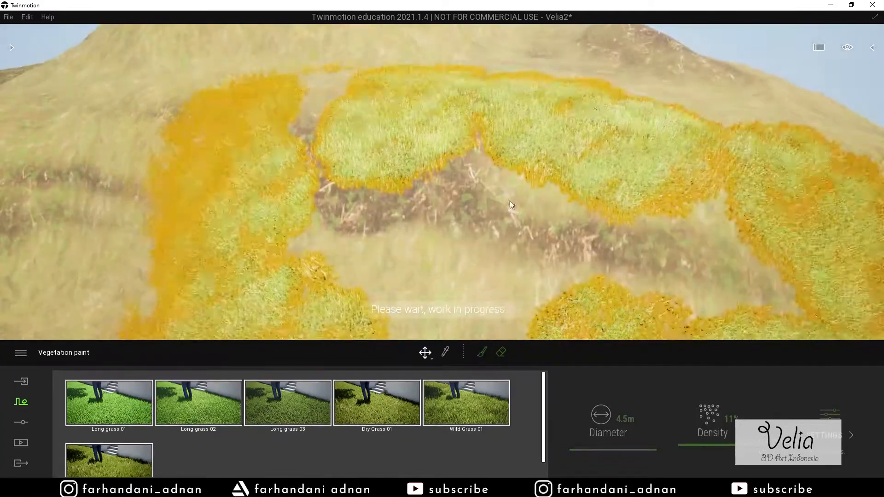
click(482, 352)
drag(513, 213, 749, 242)
mouse_move(750, 242)
right_down()
mouse_move(624, 279)
mouse_move(681, 211)
right_up()
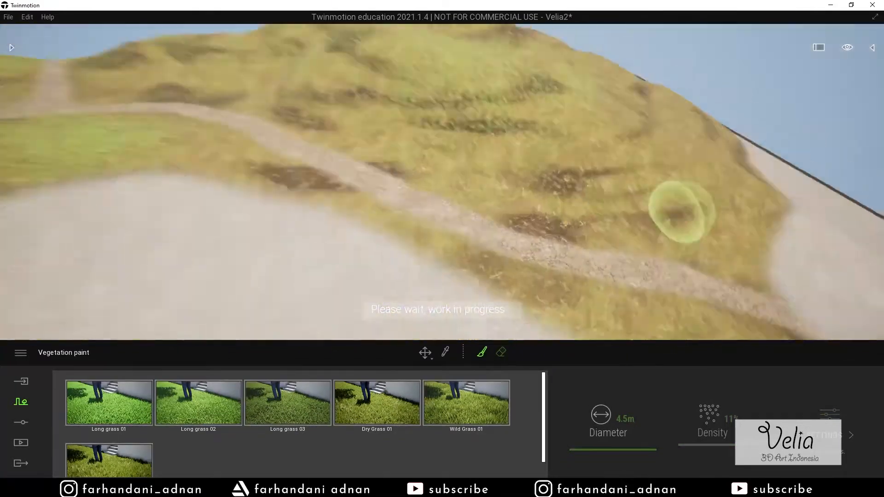
- Paint grass on the hillside between the stone path and the outer edge of the terrain
drag(590, 209, 347, 138)
right_drag(347, 138, 314, 190)
drag(315, 190, 573, 190)
mouse_move(574, 190)
right_down()
mouse_move(553, 142)
mouse_move(571, 88)
right_up()
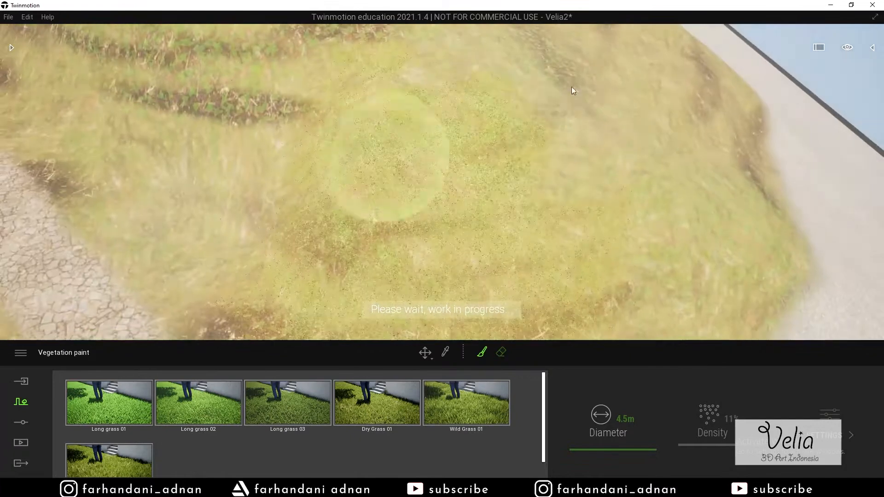
drag(572, 88, 722, 123)
mouse_move(722, 123)
right_down()
mouse_move(352, 58)
mouse_move(387, 89)
mouse_move(487, 112)
right_up()
mouse_move(487, 112)
mouse_down()
mouse_move(146, 138)
mouse_move(368, 138)
mouse_up()
right_drag(368, 138, 451, 127)
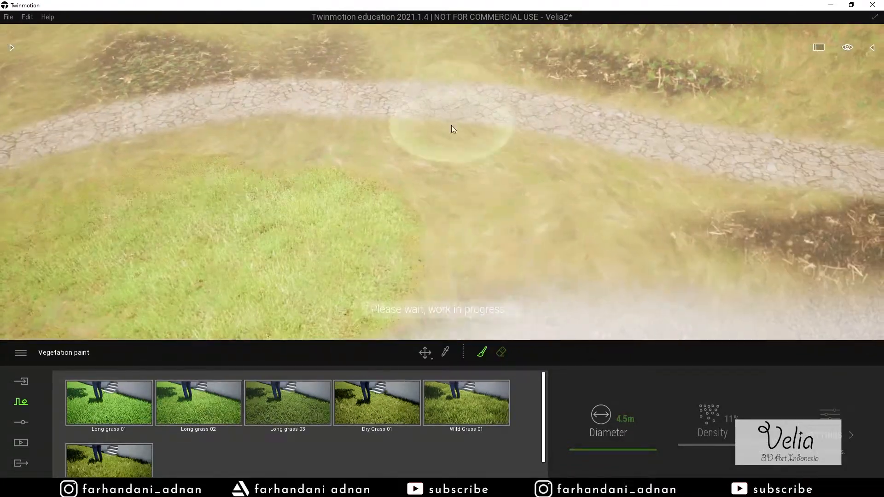
- Reduce the brush diameter and paint grass on the bare ground below the curved stone path
drag(609, 450, 603, 450)
mouse_move(449, 221)
mouse_down()
mouse_move(519, 201)
mouse_move(184, 152)
mouse_up()
mouse_move(184, 152)
right_down()
mouse_move(290, 161)
mouse_move(284, 181)
right_up()
drag(284, 181, 488, 189)
- Set the brush diameter to 0.9 m and paint grass along the edges of the stone path
drag(625, 452, 607, 455)
mouse_move(559, 161)
mouse_down()
mouse_move(602, 140)
mouse_move(542, 112)
mouse_up()
right_drag(541, 111, 604, 112)
mouse_move(604, 112)
mouse_down()
mouse_move(472, 141)
mouse_move(622, 172)
mouse_up()
right_drag(621, 172, 678, 166)
drag(678, 167, 732, 176)
right_drag(732, 176, 332, 196)
mouse_move(333, 195)
mouse_down()
mouse_move(657, 159)
mouse_move(587, 137)
mouse_up()
mouse_move(587, 137)
right_down()
mouse_move(543, 147)
mouse_move(309, 149)
mouse_move(396, 175)
mouse_move(442, 156)
mouse_move(359, 184)
mouse_move(415, 148)
mouse_move(442, 157)
mouse_move(368, 175)
mouse_move(355, 148)
mouse_move(359, 133)
right_up()
- Adjust the application preferences and apply the changes
click(27, 17)
click(41, 69)
click(437, 114)
click(477, 240)
click(531, 428)
click(27, 17)
click(40, 69)
click(405, 116)
click(290, 220)
click(358, 275)
click(528, 413)
- Move Painted vegetation 1 into the Grass container of the scene graph and deselect it
right_drag(496, 145, 543, 161)
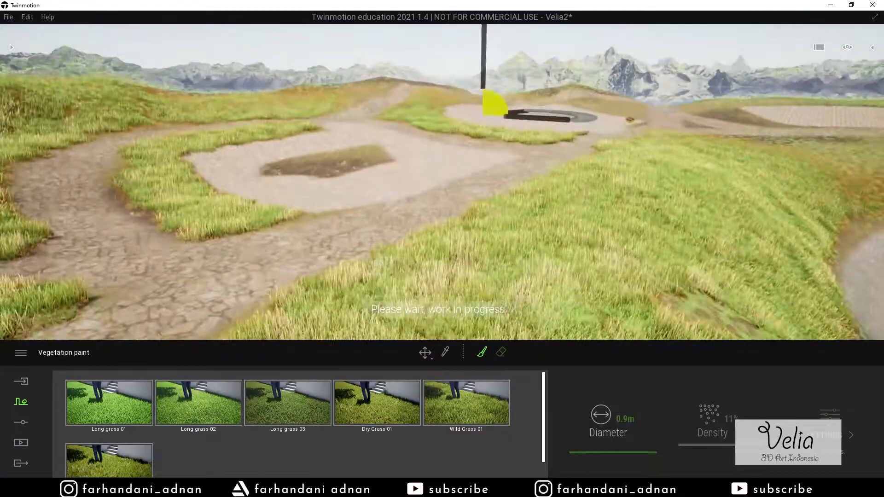
click(872, 48)
click(731, 184)
drag(799, 145, 788, 132)
click(792, 221)
- Reselect Painted vegetation 1 and paint grass over the curved bare patch on the slope with the 0.9 m brush
right_drag(442, 166, 483, 221)
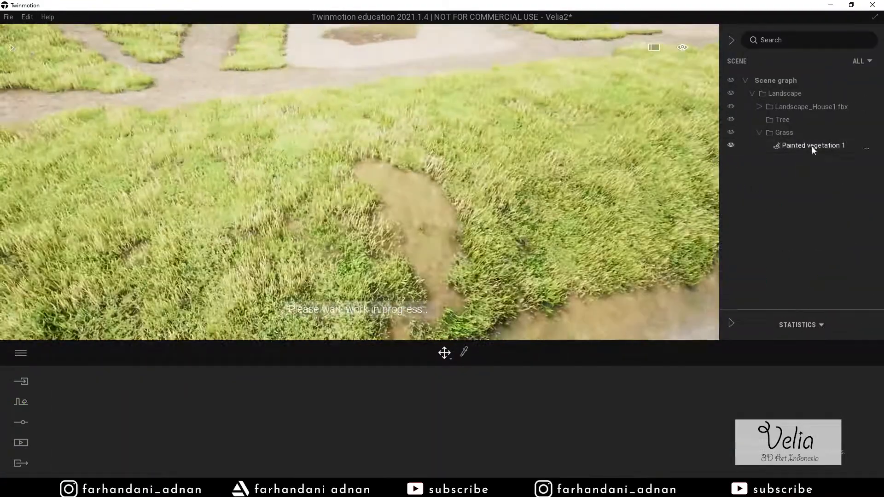
click(812, 148)
click(484, 352)
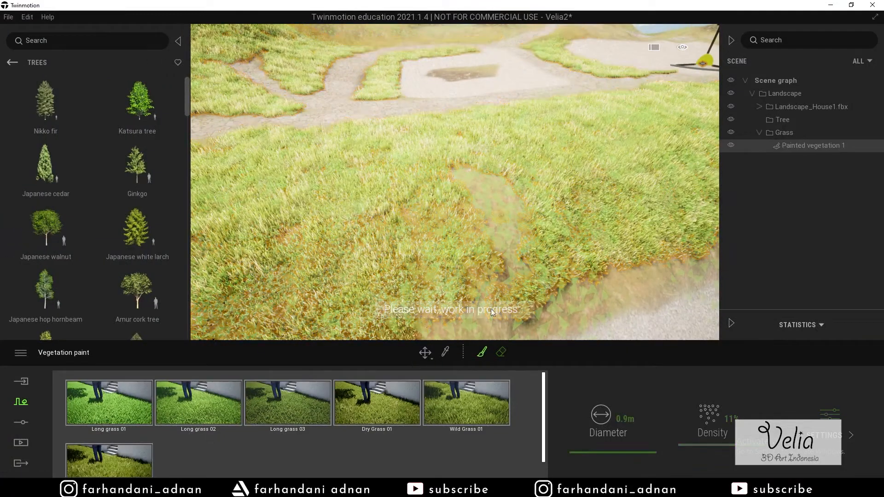
mouse_move(473, 212)
mouse_down()
mouse_move(521, 204)
mouse_move(463, 157)
mouse_move(552, 207)
mouse_up()
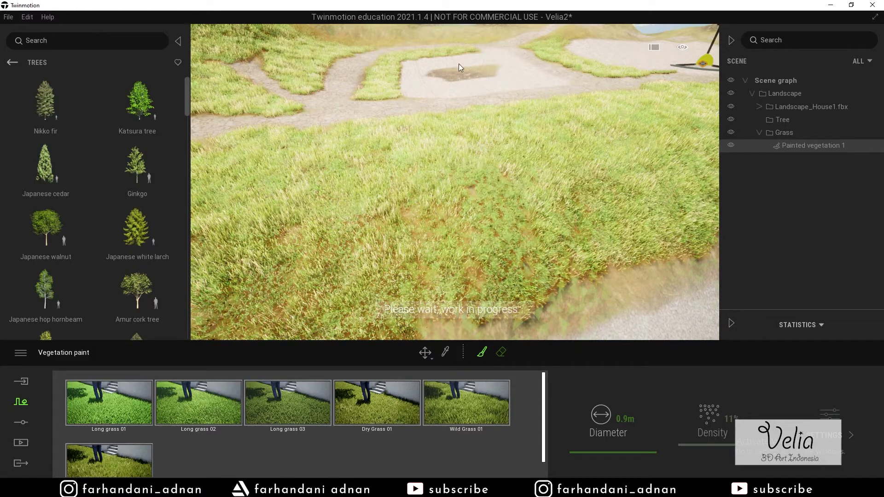
click(178, 41)
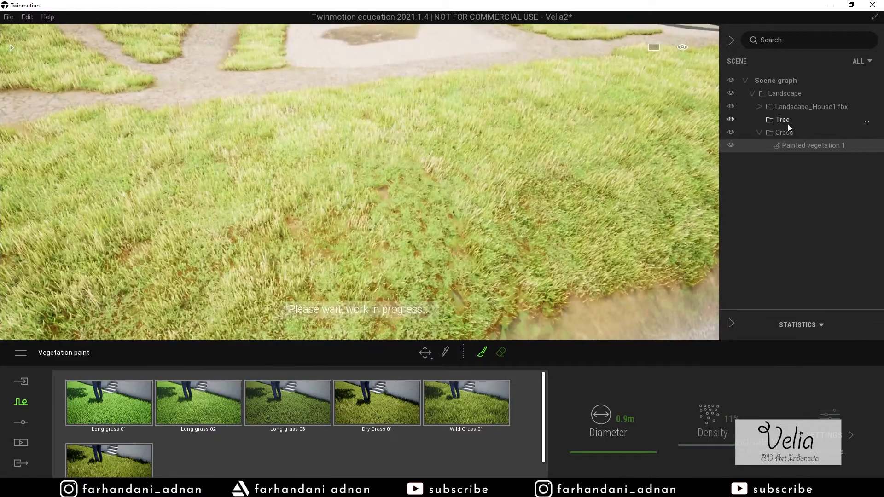
- Leave vegetation painting and examine the grass coverage over the hills, stone paths and paved areas
click(430, 356)
mouse_move(444, 182)
right_down()
mouse_move(435, 89)
mouse_move(263, 98)
mouse_move(436, 103)
right_up()
click(439, 96)
right_drag(594, 258, 499, 250)
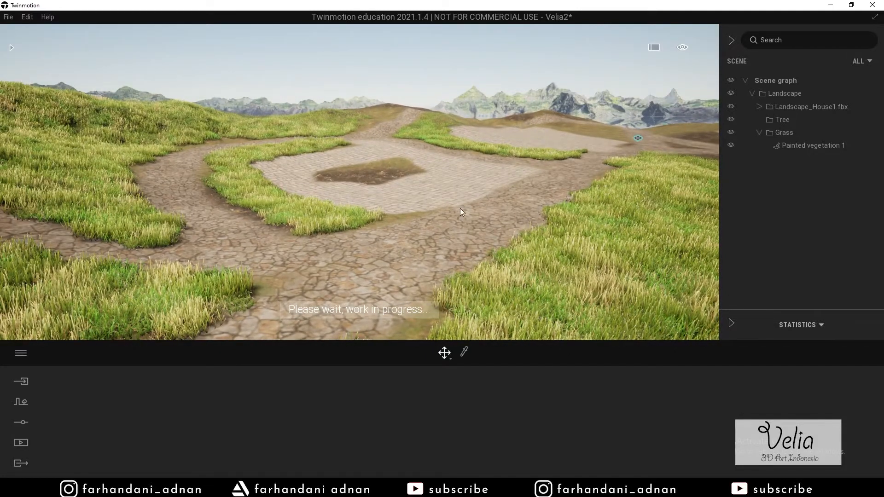
right_drag(460, 211, 543, 223)
key(d)
key(w)
key(s)
key(s)
key(d)
key(w)
right_drag(264, 261, 59, 235)
right_drag(396, 223, 412, 203)
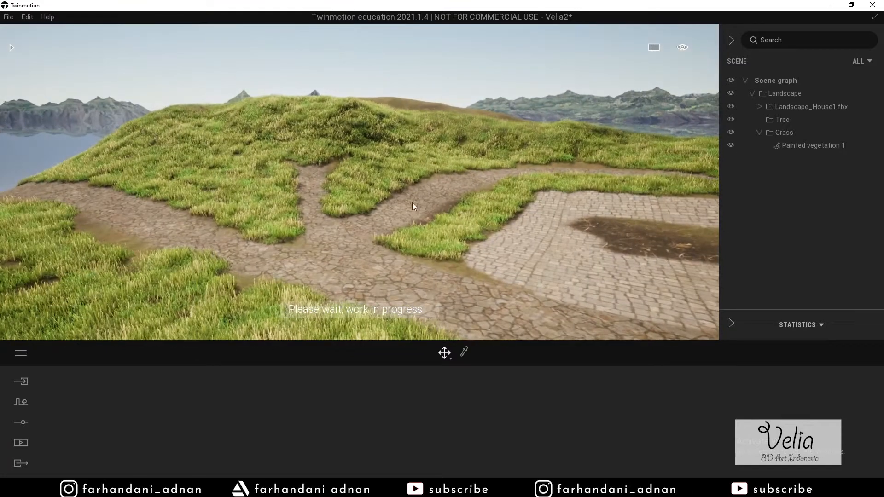
- Save the project
click(9, 16)
click(45, 91)
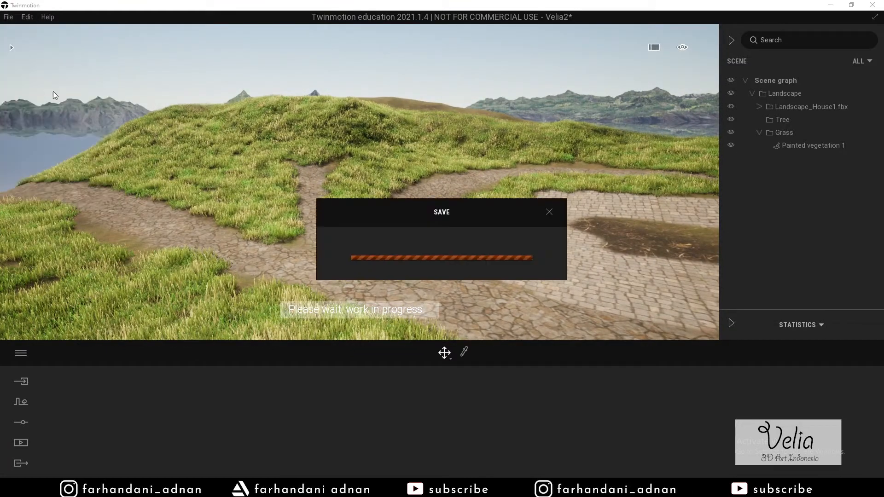
- Select Painted vegetation 1 and paint grass over the bare slope where the stone paths meet, using the 0.9 m brush
right_drag(371, 156, 497, 190)
key(w)
key(w)
key(w)
key(s)
key(w)
mouse_move(645, 133)
right_down()
mouse_move(603, 159)
mouse_move(636, 145)
right_up()
key(s)
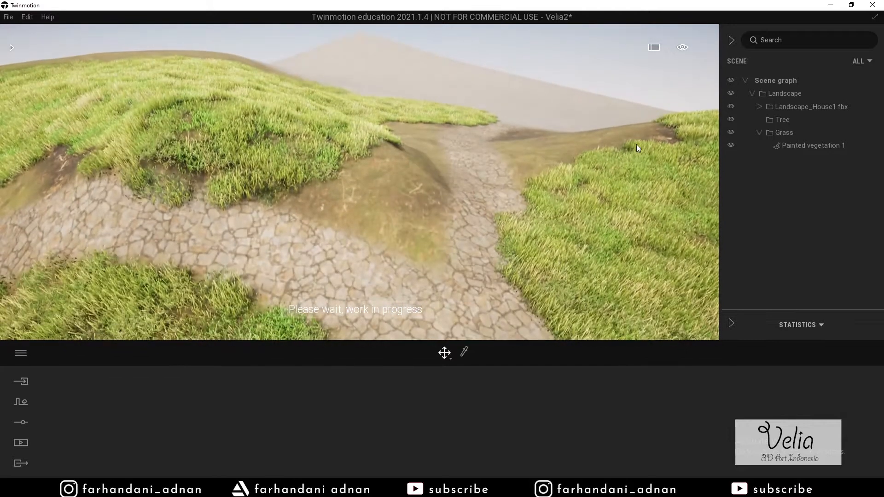
click(802, 145)
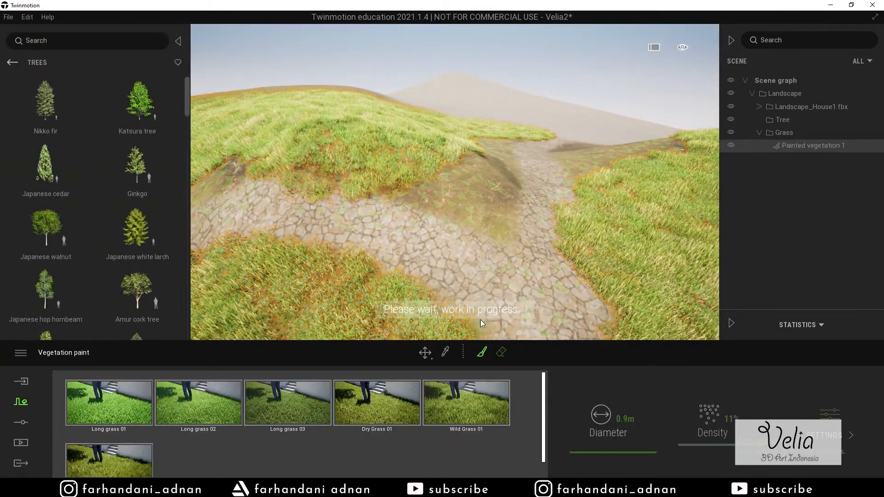
mouse_move(439, 192)
mouse_down()
mouse_move(481, 212)
mouse_move(420, 187)
mouse_move(498, 192)
mouse_move(476, 168)
mouse_move(505, 176)
mouse_move(446, 167)
mouse_up()
right_drag(446, 168, 518, 181)
key(w)
- Extend the painted grass over the remaining bare soil at the foot of the hill beside the stone path
mouse_move(598, 137)
mouse_down()
mouse_move(479, 170)
mouse_move(476, 181)
mouse_move(504, 214)
mouse_move(587, 140)
mouse_move(571, 145)
mouse_move(584, 160)
mouse_move(512, 159)
mouse_move(595, 133)
mouse_up()
right_drag(596, 134, 656, 147)
key(w)
right_drag(422, 206, 364, 214)
key(s)
right_drag(478, 237, 499, 238)
key(w)
right_drag(344, 163, 318, 165)
key(w)
right_drag(594, 200, 612, 206)
key(s)
mouse_move(515, 212)
mouse_down()
mouse_move(447, 210)
mouse_move(523, 181)
mouse_move(471, 206)
mouse_move(350, 216)
mouse_move(341, 228)
mouse_move(628, 207)
mouse_up()
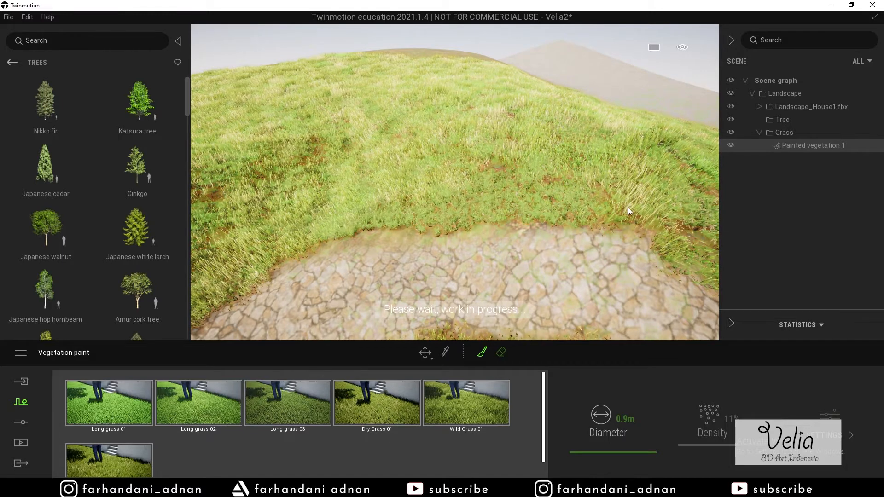
- Paint more mixed grass across the thin patches on the hillside above the curved stone path
key(w)
mouse_move(628, 207)
right_down()
mouse_move(543, 216)
mouse_move(428, 193)
mouse_move(419, 203)
right_up()
key(s)
mouse_move(610, 221)
mouse_down()
mouse_move(523, 213)
mouse_move(498, 199)
mouse_move(490, 165)
mouse_move(357, 191)
mouse_move(388, 189)
mouse_move(322, 176)
mouse_up()
middle_drag(321, 176, 576, 196)
mouse_move(576, 196)
mouse_down()
mouse_move(377, 201)
mouse_move(419, 181)
mouse_move(383, 171)
mouse_move(421, 213)
mouse_up()
middle_drag(422, 212, 435, 187)
mouse_move(443, 200)
mouse_down()
mouse_move(565, 156)
mouse_move(308, 173)
mouse_move(379, 176)
mouse_up()
shift+middle_drag(379, 176, 414, 179)
right_drag(415, 180, 460, 159)
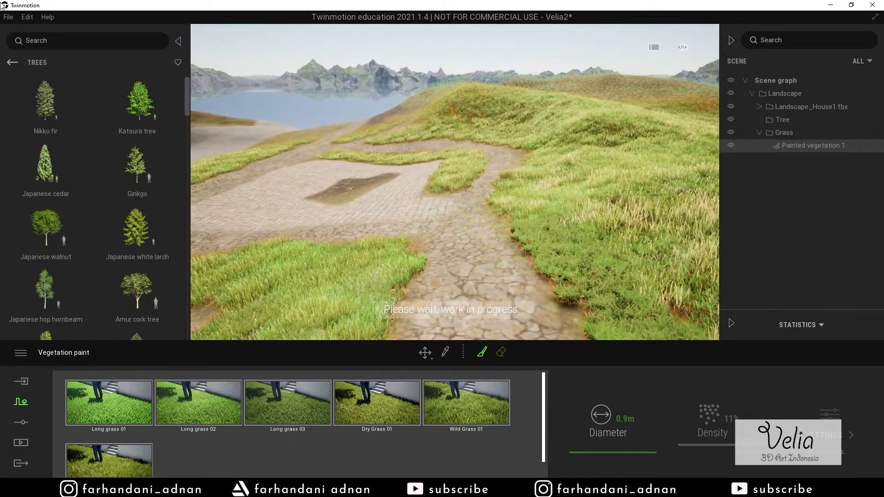
- Set the grass fading preference to Near and apply it
click(27, 17)
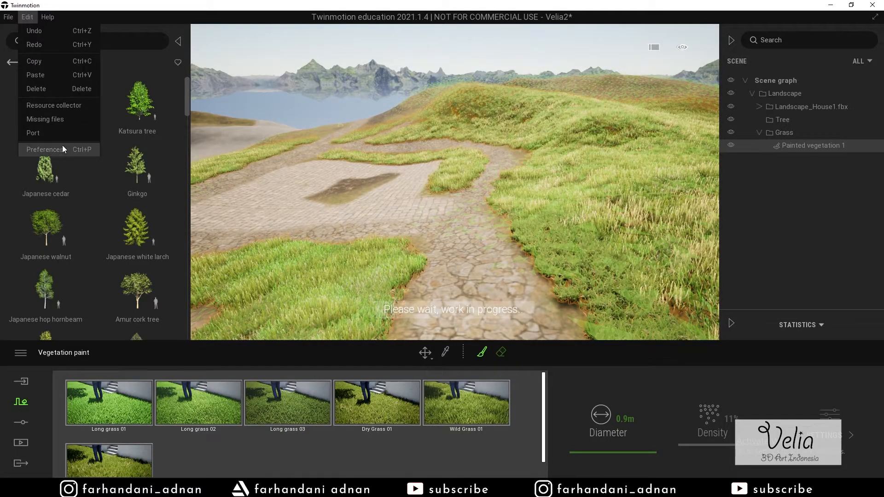
click(63, 148)
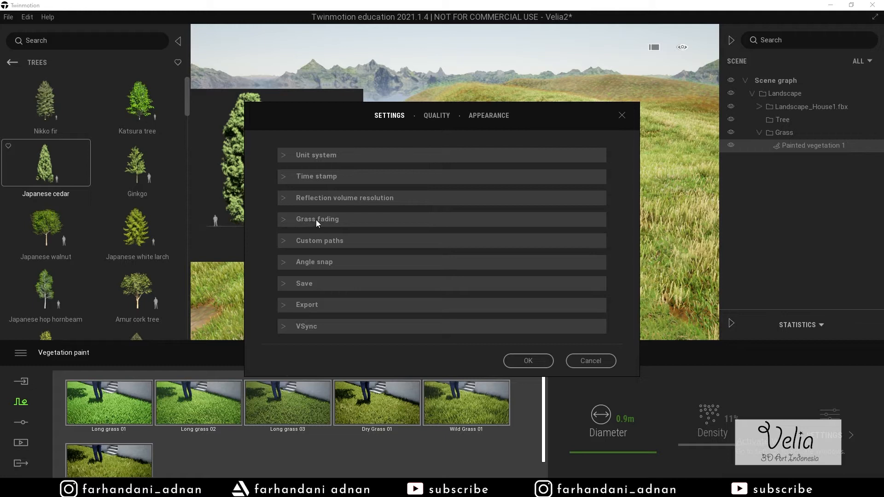
click(289, 220)
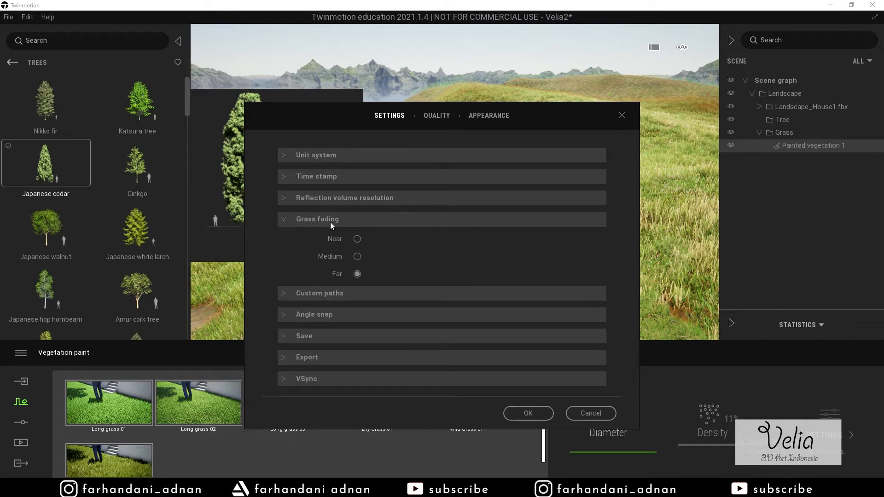
drag(533, 110, 570, 187)
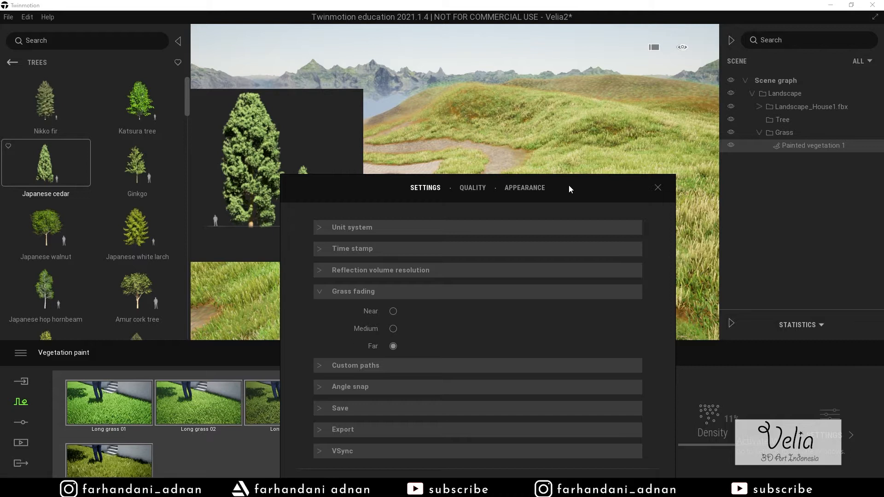
mouse_move(569, 189)
mouse_down()
mouse_move(568, 144)
mouse_move(561, 179)
mouse_up()
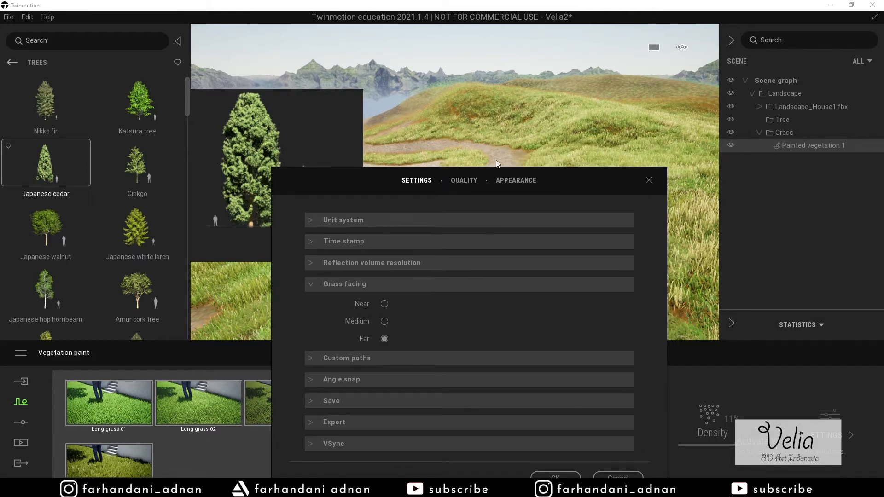
drag(594, 179, 566, 277)
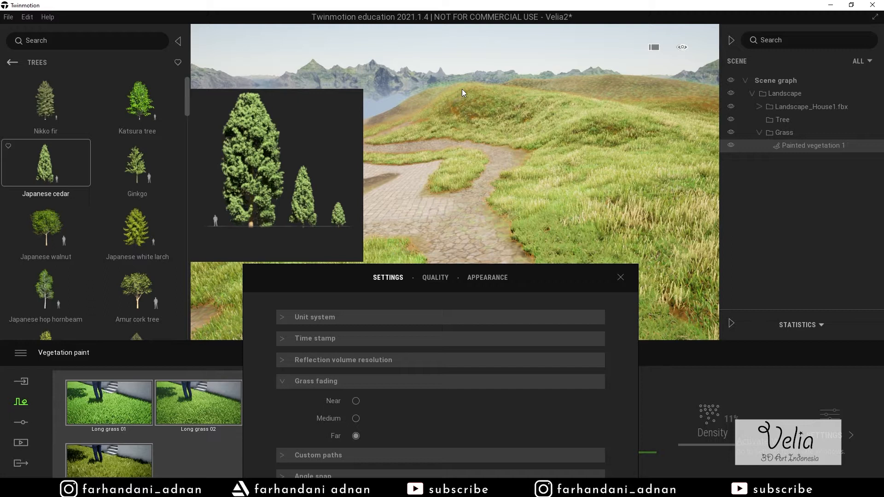
drag(488, 284, 521, 156)
click(366, 368)
click(517, 454)
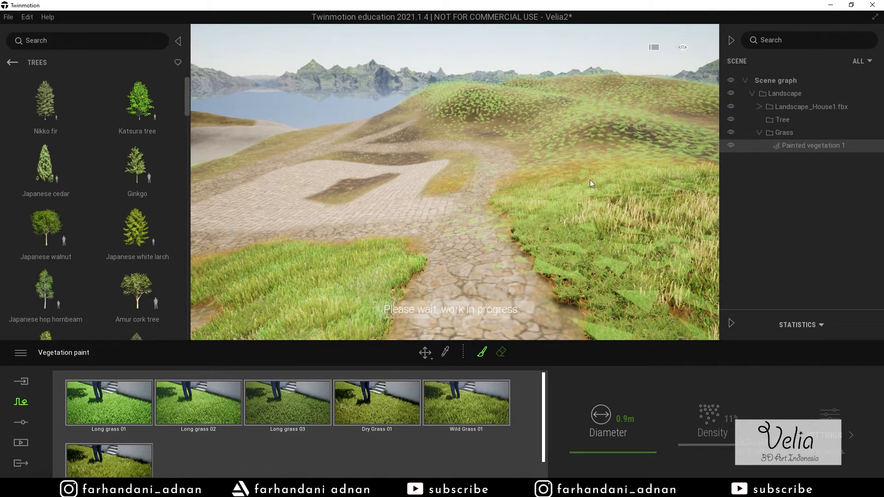
- Restore the grass fading preference to Far and apply it
click(28, 10)
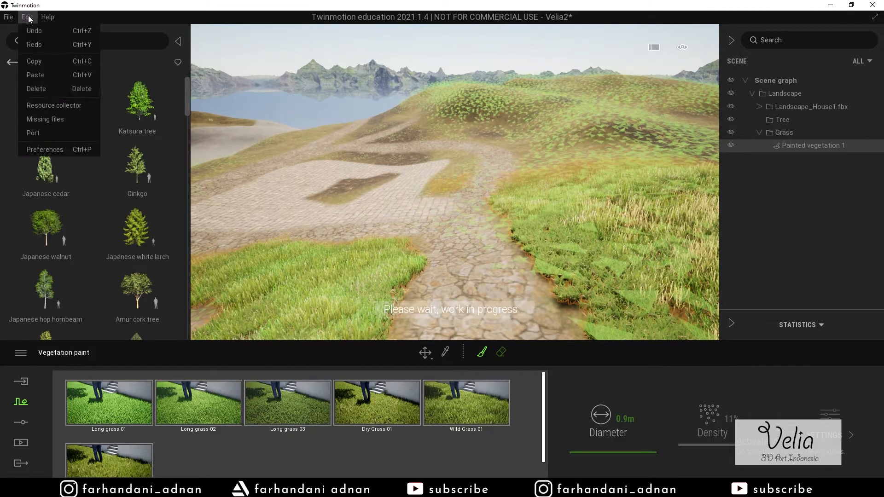
click(65, 148)
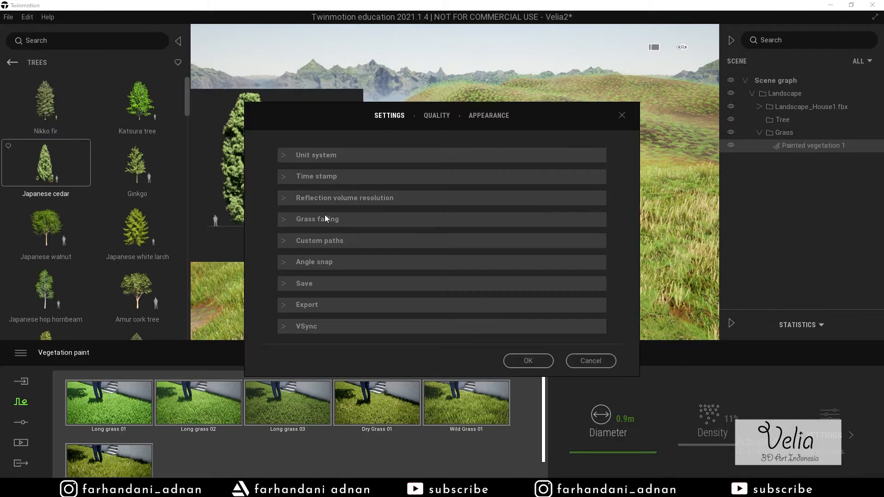
click(298, 219)
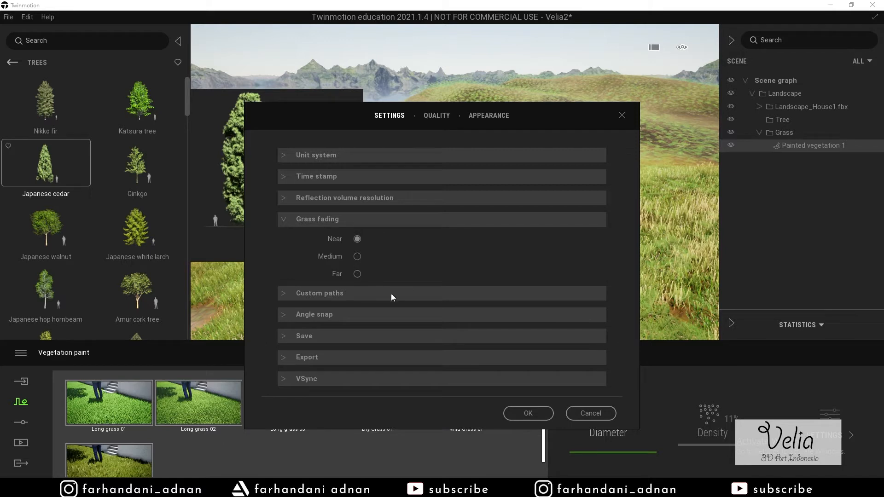
click(530, 411)
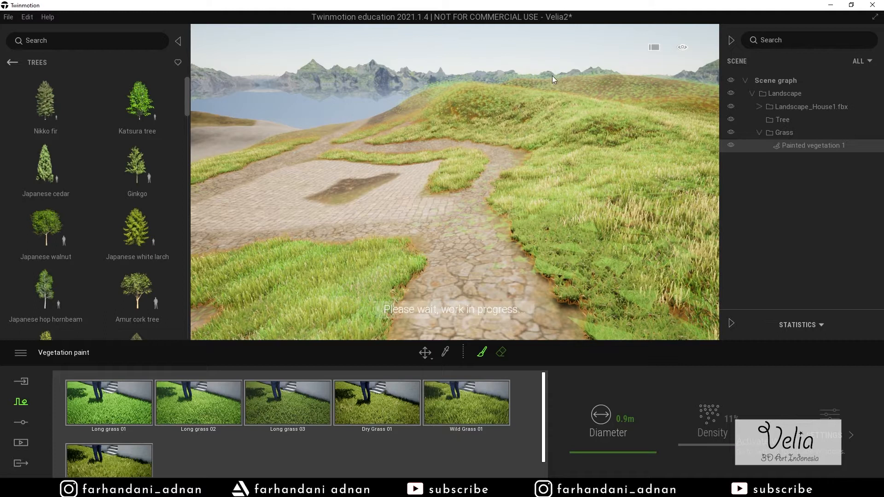
- Examine the grass coverage over the hills, along the stone paths and around the paved areas
key(w)
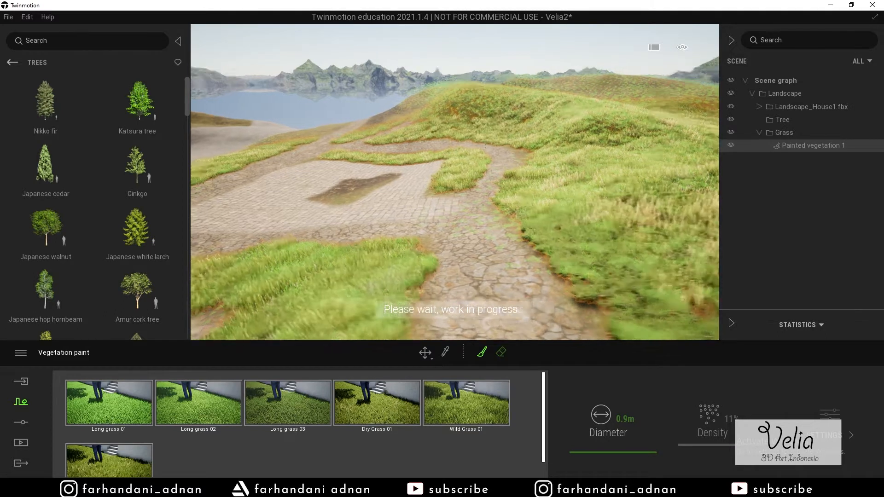
right_drag(484, 136, 575, 127)
key(w)
key(a)
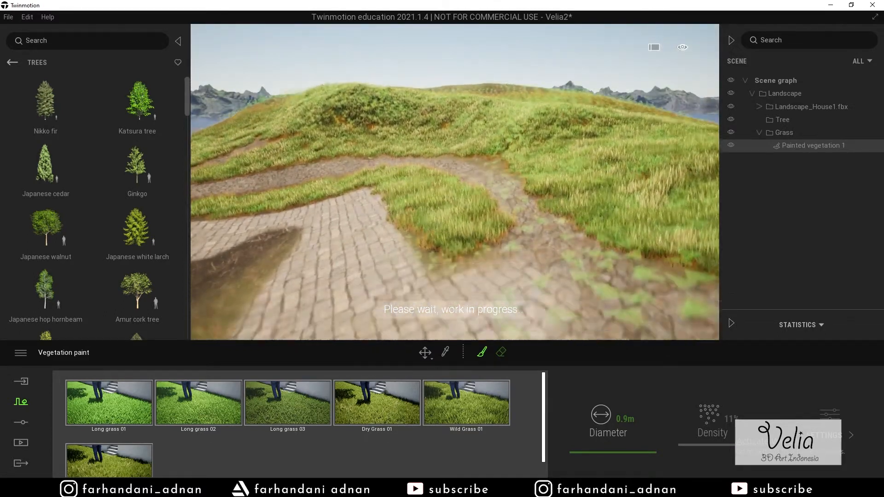
key(w)
right_drag(483, 136, 644, 140)
key(a)
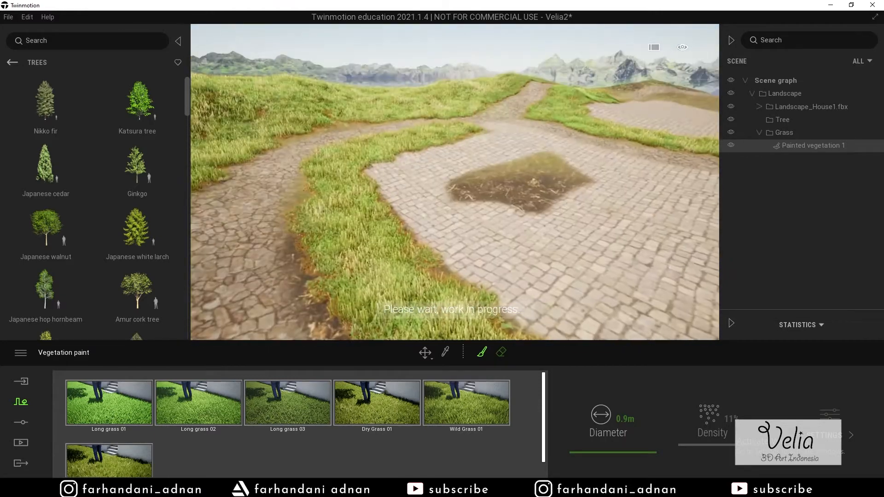
key(s)
right_drag(455, 182, 414, 168)
key(e)
key(s)
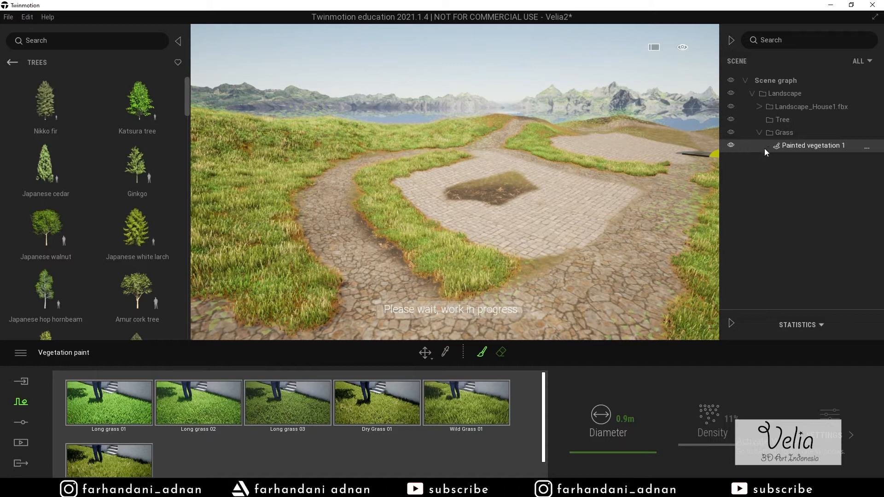
- Collapse the Grass container, move it above the Tree container in the scene graph, and select Tree
click(771, 129)
click(758, 132)
mouse_move(781, 134)
mouse_down()
mouse_move(787, 112)
mouse_move(783, 139)
mouse_move(783, 125)
mouse_up()
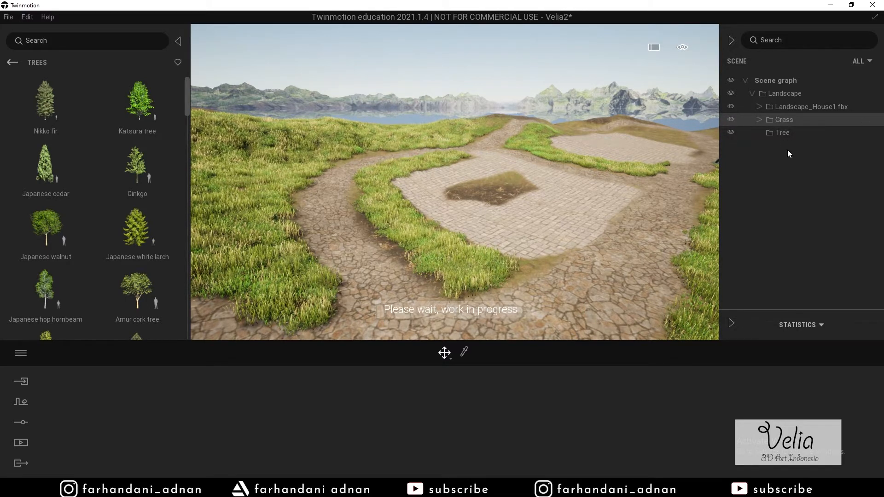
click(790, 132)
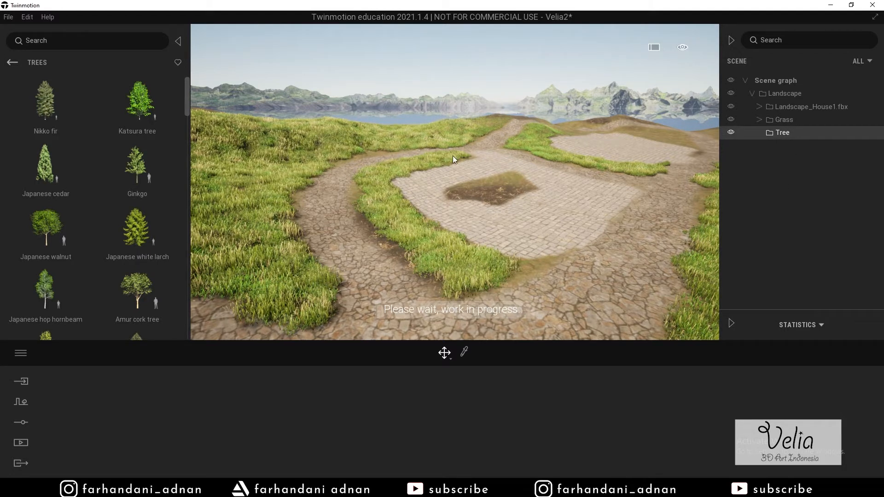
mouse_move(151, 98)
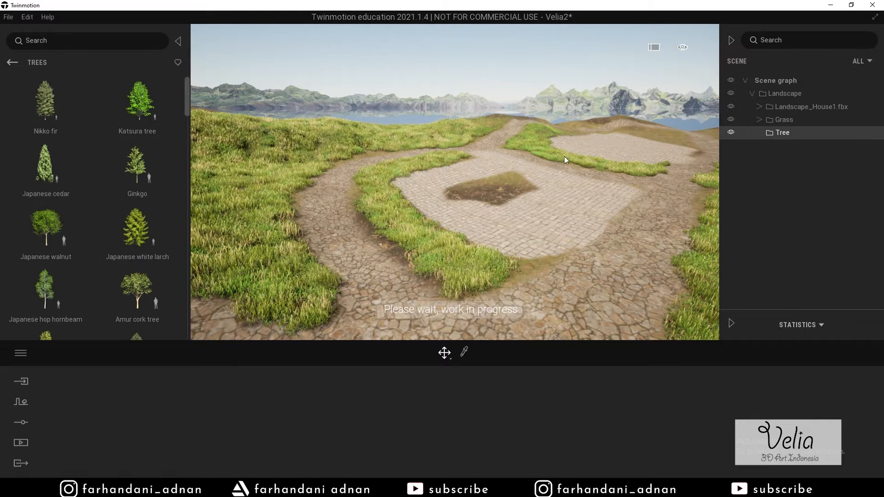
- Start a new vegetation paint set in the Tree container and add Balsam poplar to it
click(21, 402)
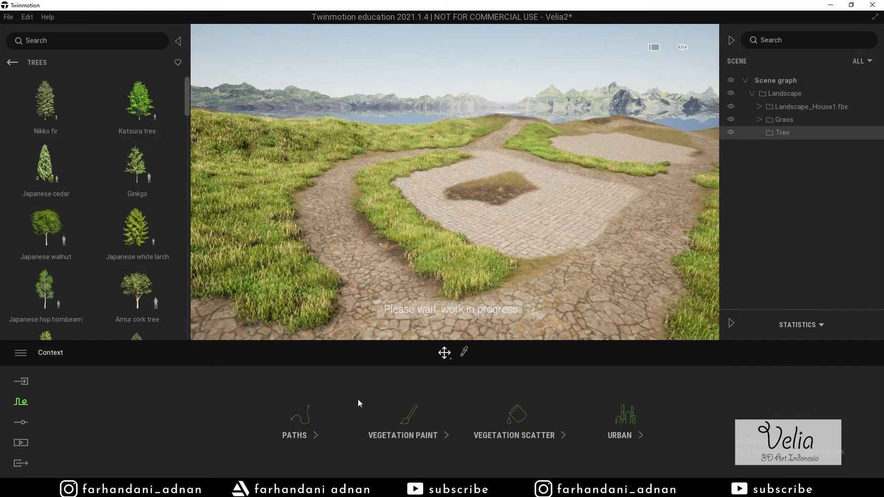
click(418, 420)
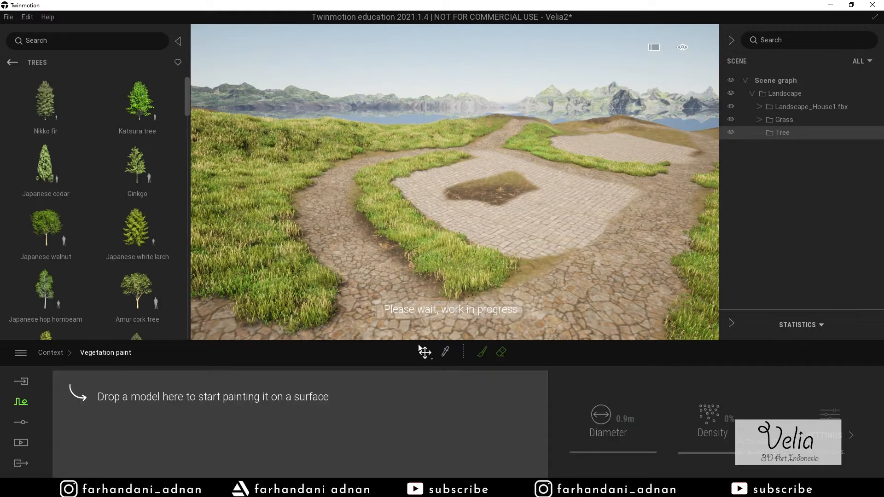
scroll(134, 235, down, 6)
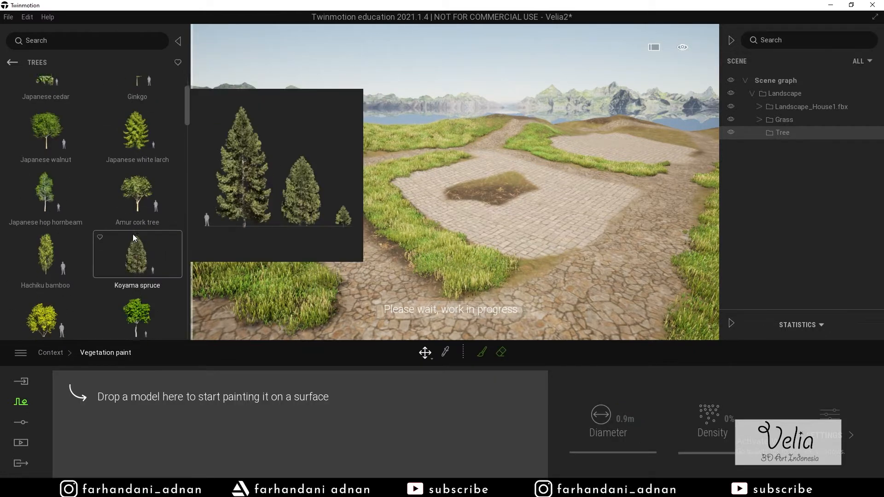
scroll(134, 238, down, 2)
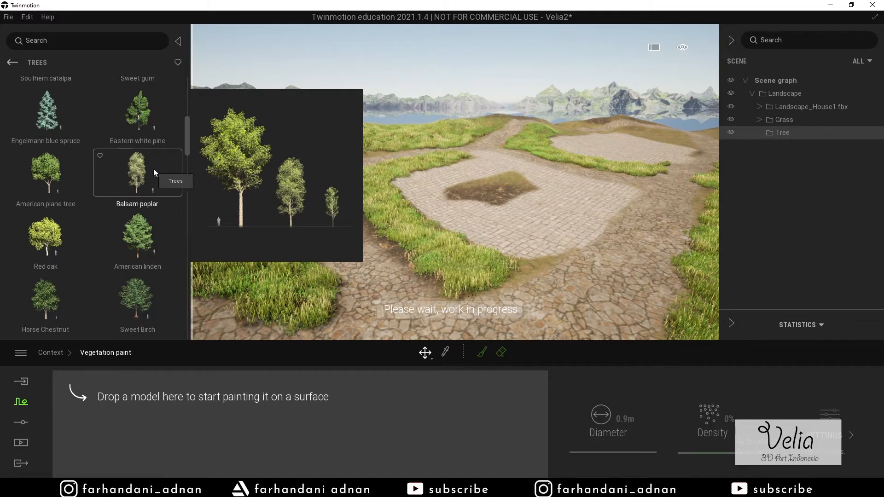
drag(155, 212, 131, 401)
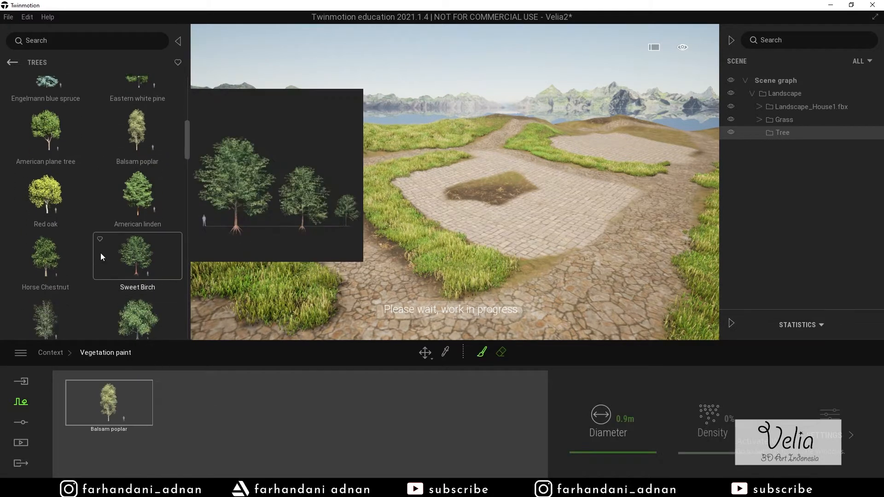
- Add Western Red Cedar from the tree library to the vegetation paint set
scroll(100, 255, down, 3)
scroll(74, 203, down, 3)
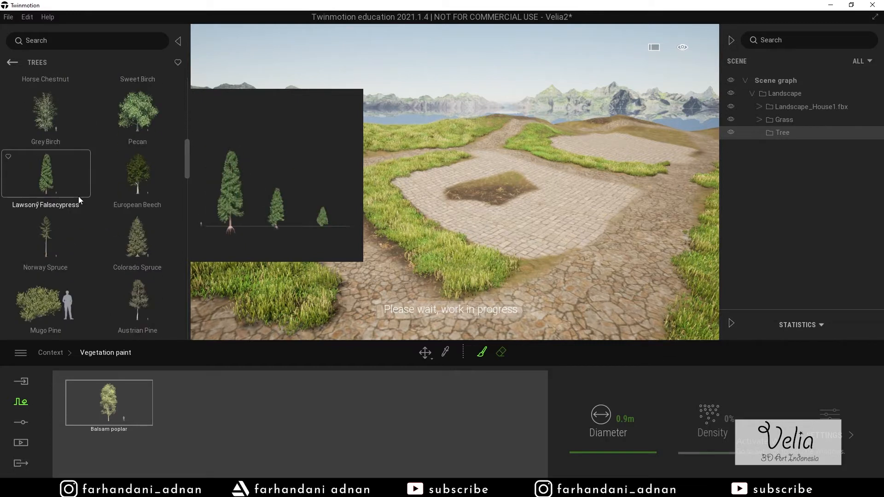
scroll(79, 196, down, 5)
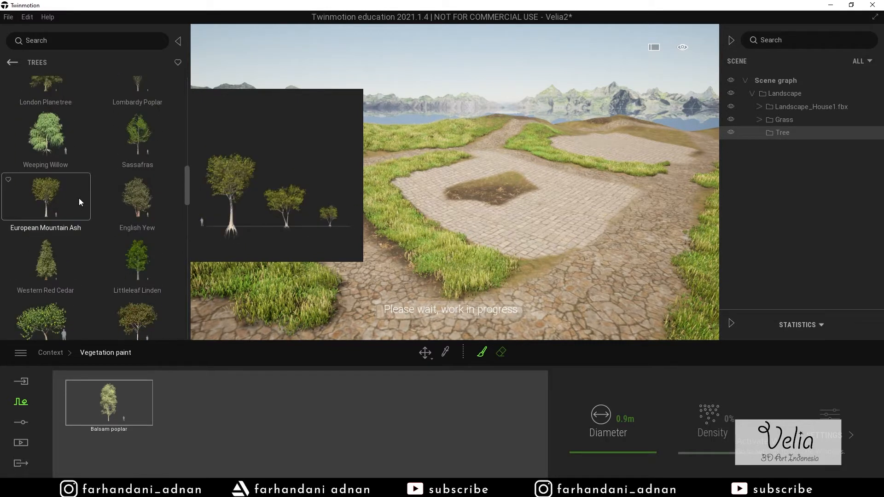
mouse_move(64, 272)
mouse_down()
mouse_move(189, 391)
mouse_move(167, 400)
mouse_up()
- Add Sea Pine and Laurel from the tree library to the vegetation paint set
scroll(89, 231, down, 6)
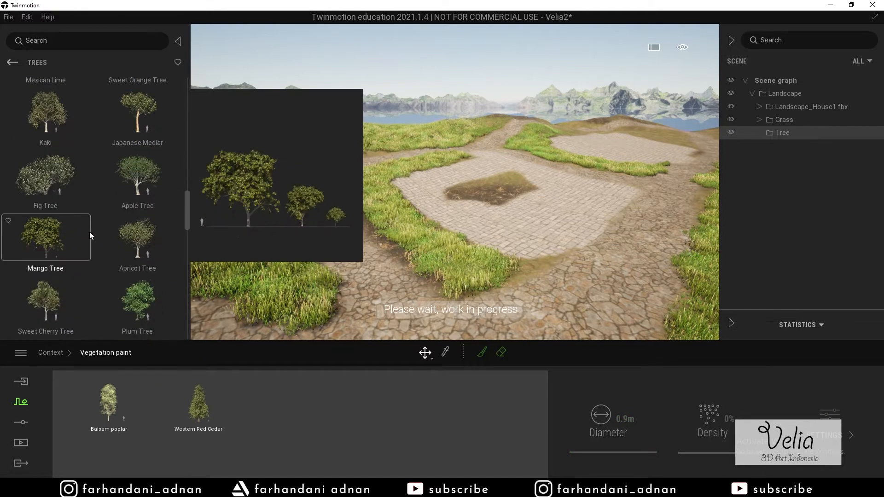
scroll(90, 231, down, 4)
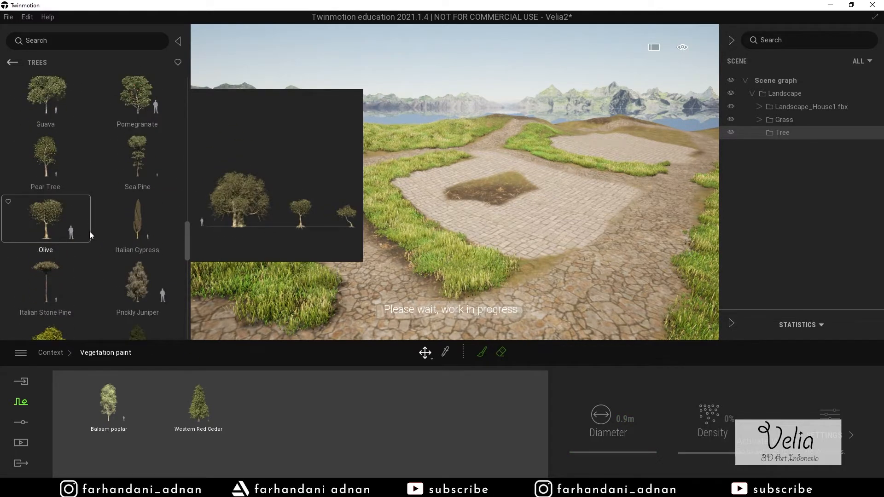
scroll(89, 231, down, 2)
scroll(90, 232, up, 2)
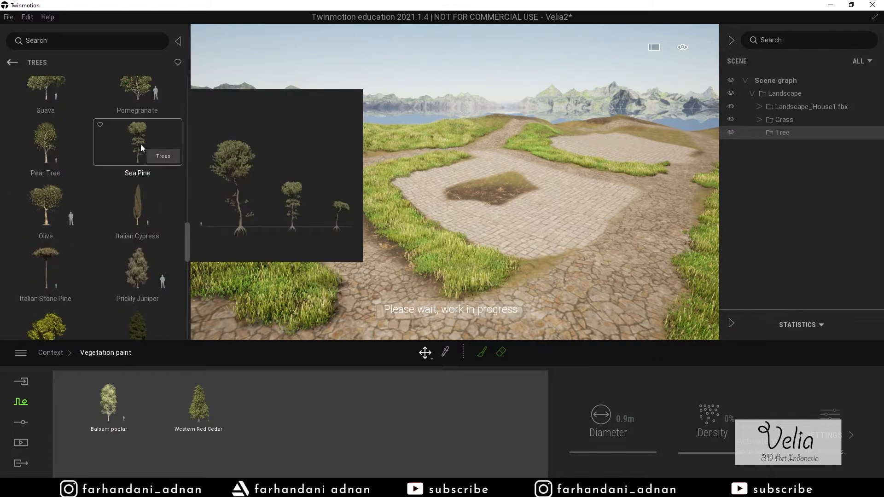
drag(140, 145, 235, 398)
scroll(79, 222, down, 2)
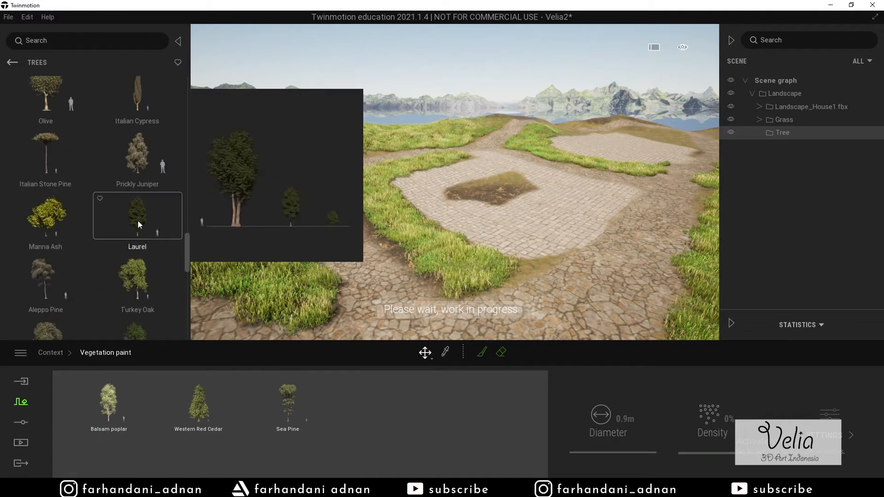
mouse_move(137, 220)
mouse_down()
mouse_move(296, 381)
mouse_move(328, 397)
mouse_up()
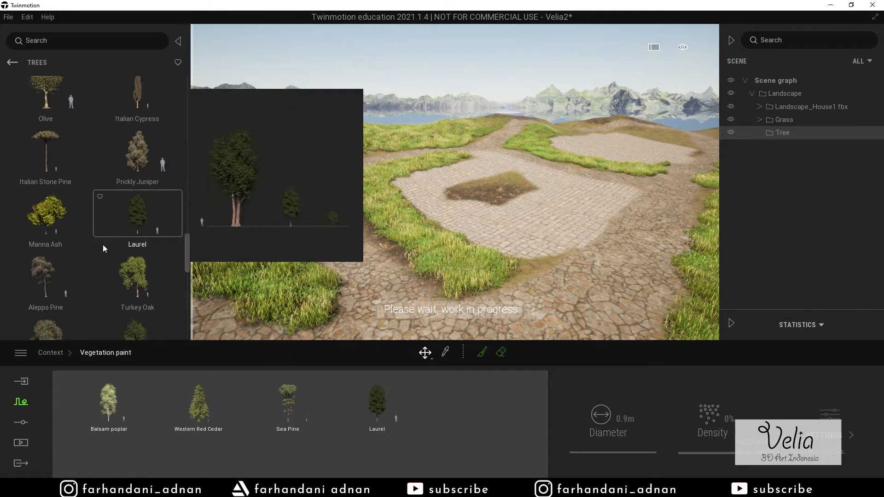
- Add Curry Leaf Tree from the tree library to the vegetation paint set
scroll(103, 244, down, 2)
scroll(115, 244, down, 6)
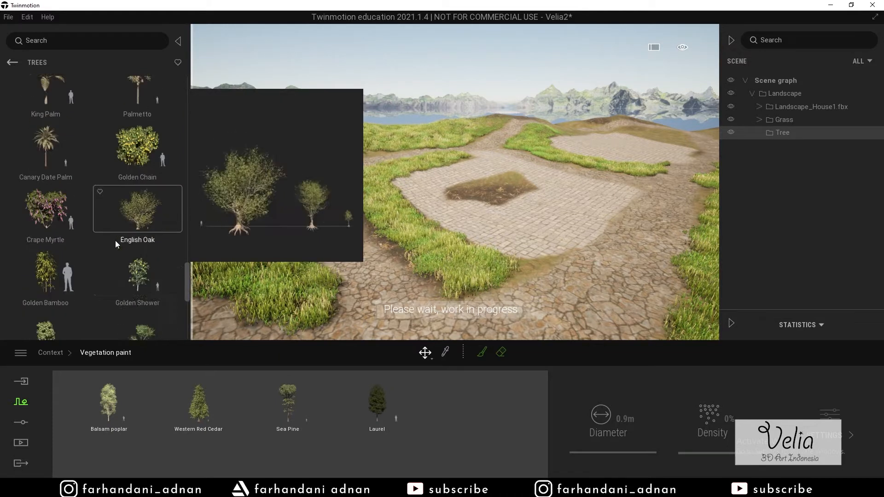
mouse_move(140, 205)
mouse_down()
mouse_move(435, 385)
mouse_move(419, 388)
mouse_up()
- Browse the tree library and add a sixth species with a broad olive-brown crown to the vegetation paint set
scroll(140, 252, down, 5)
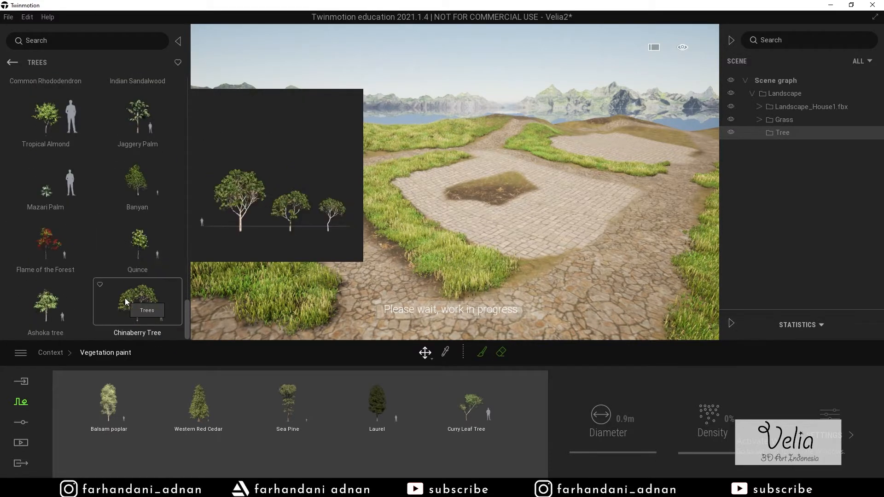
scroll(101, 209, up, 5)
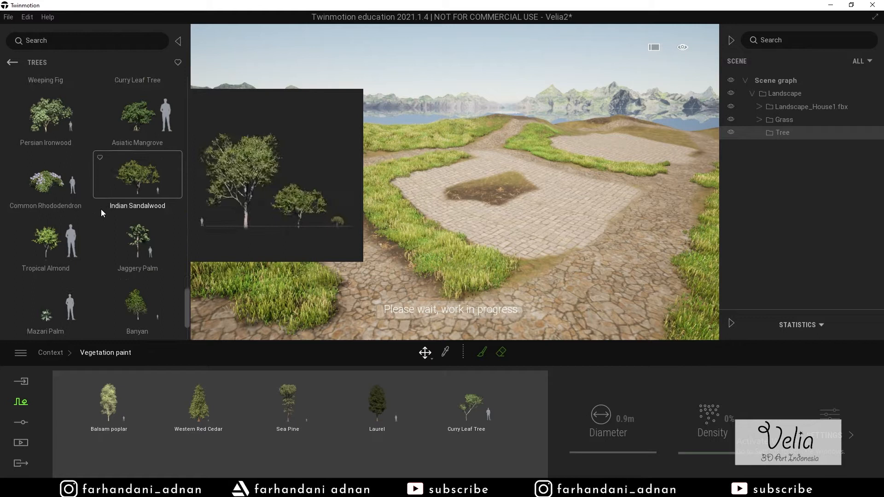
scroll(100, 209, up, 5)
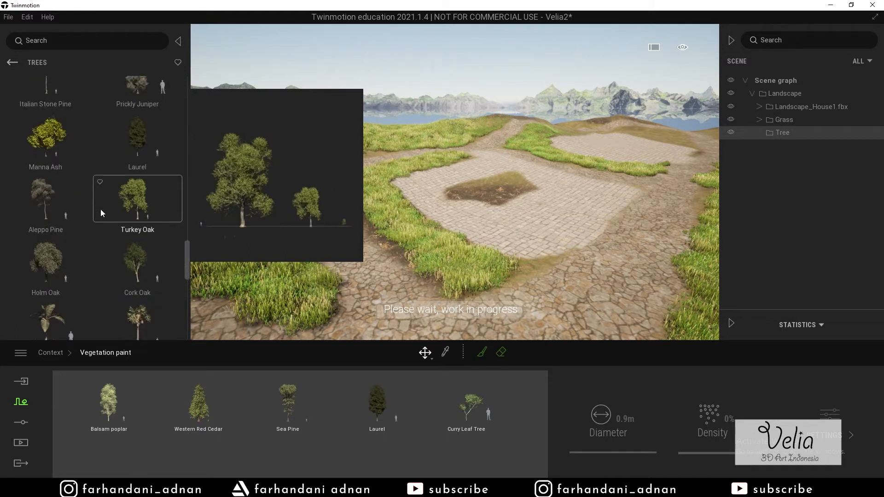
scroll(68, 173, up, 5)
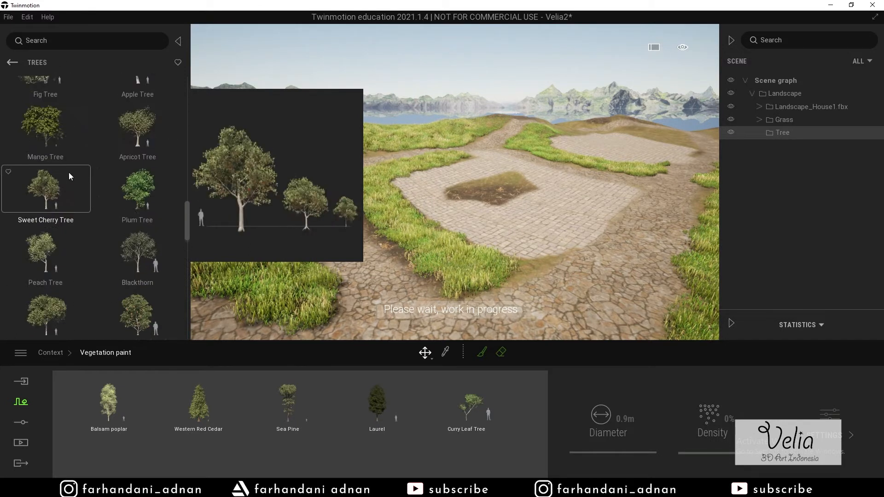
scroll(131, 199, up, 2)
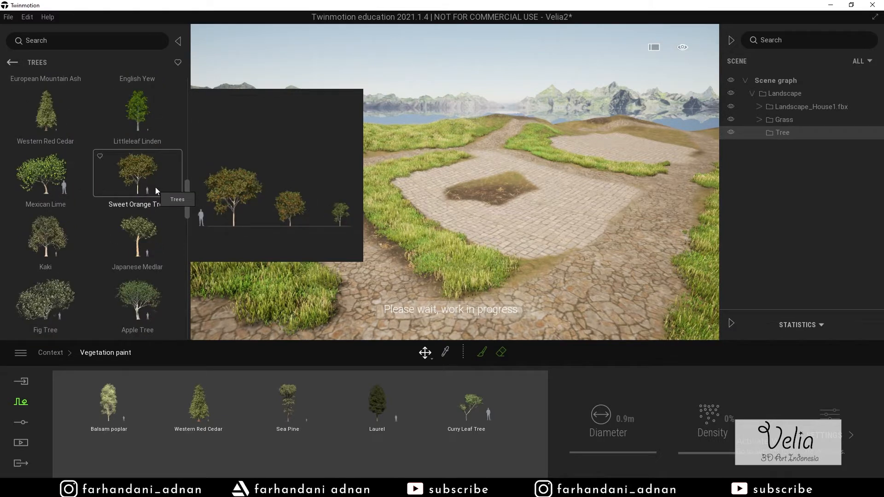
scroll(138, 184, up, 3)
mouse_move(136, 232)
mouse_down()
mouse_move(445, 358)
mouse_move(509, 413)
mouse_up()
- Add Grey Birch and Hachiku bamboo from the tree library to the vegetation paint set
scroll(104, 193, up, 5)
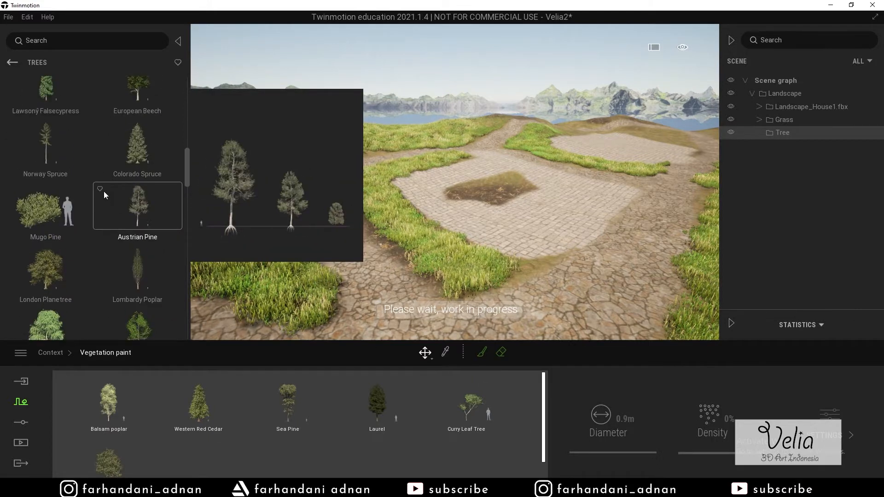
scroll(41, 195, up, 1)
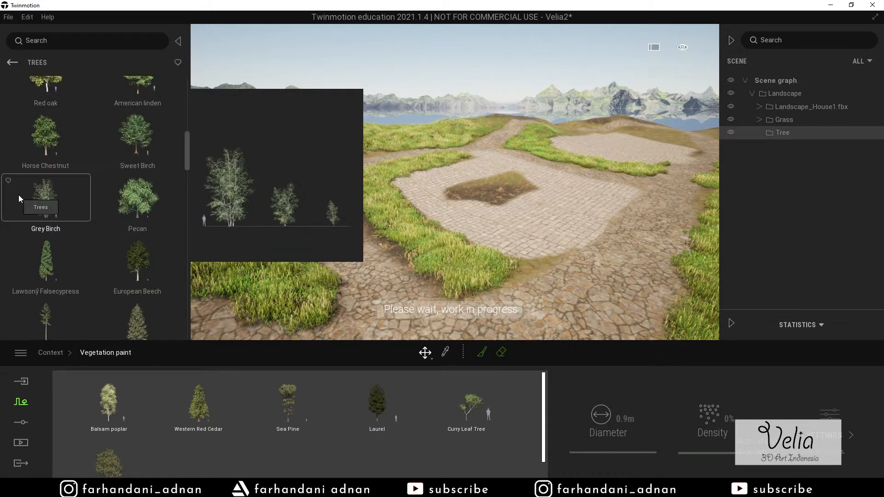
mouse_move(18, 194)
mouse_down()
mouse_move(250, 401)
mouse_move(244, 396)
mouse_up()
scroll(110, 170, up, 4)
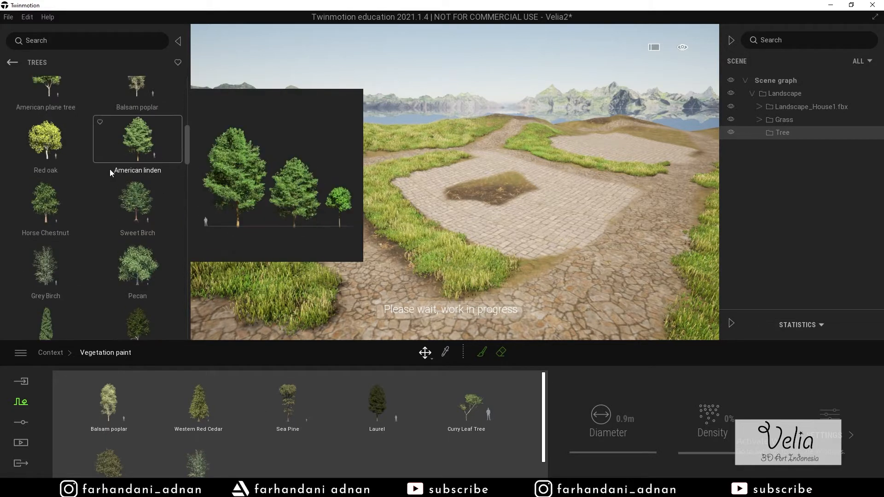
scroll(109, 169, up, 4)
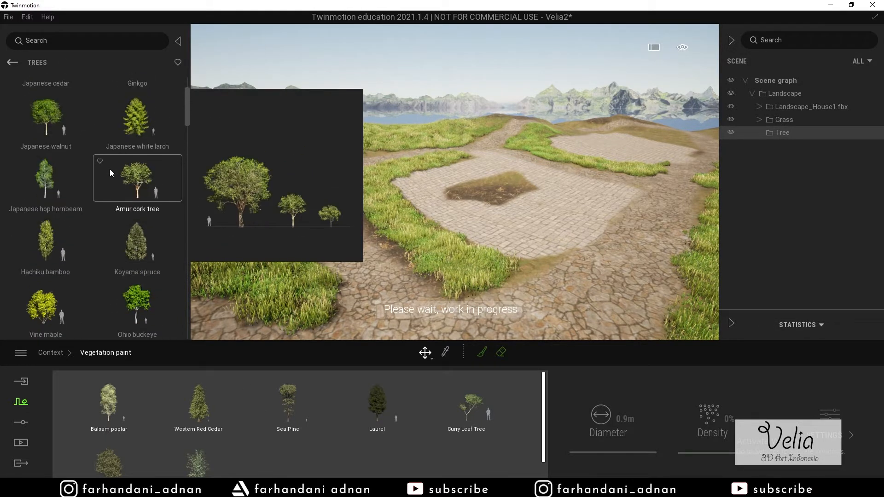
mouse_move(60, 295)
mouse_down()
mouse_move(211, 394)
mouse_move(205, 378)
mouse_up()
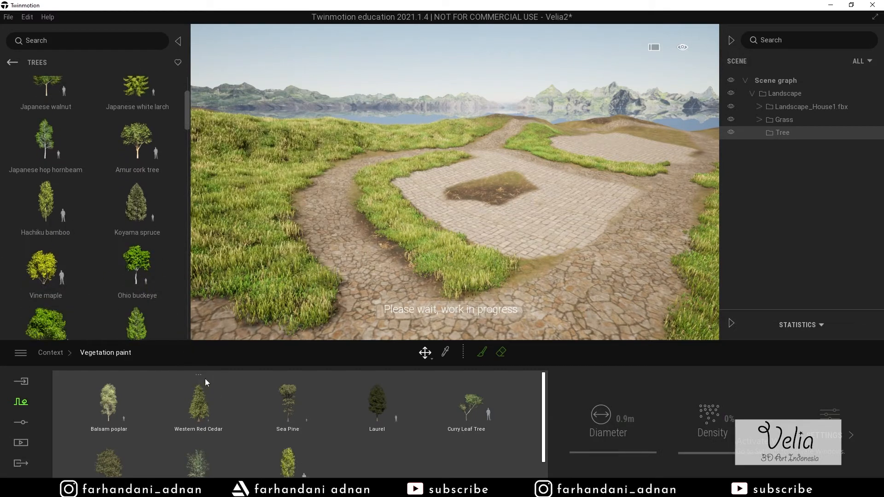
- Add Japanese cedar and Nikko fir from the tree library to the vegetation paint set
scroll(110, 178, up, 3)
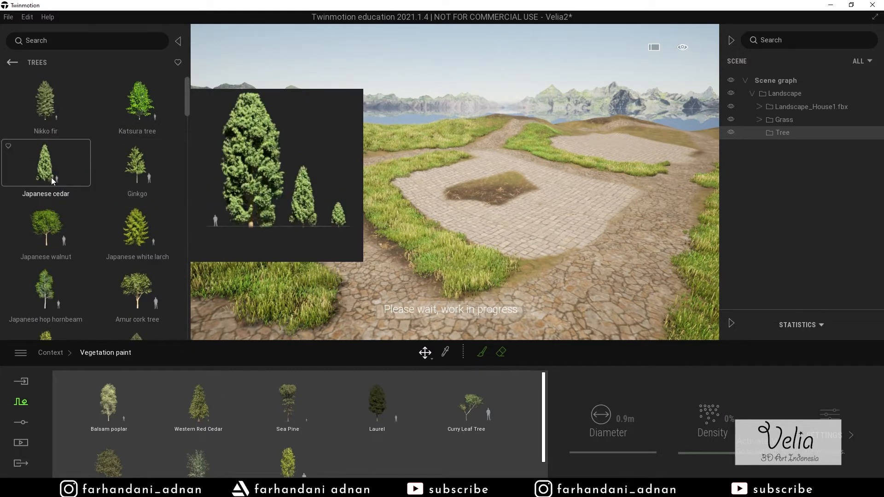
mouse_move(48, 173)
mouse_down()
mouse_move(321, 380)
mouse_move(316, 400)
mouse_up()
mouse_move(43, 92)
drag(43, 92, 458, 433)
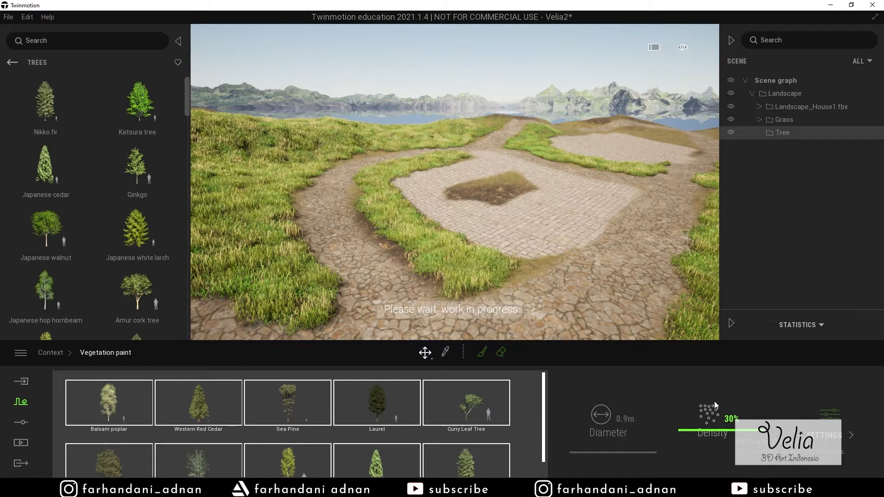
- Set the tree density to 16% and the brush diameter to 8.1 m, and paint a spot on the grassy hill
drag(706, 430, 709, 443)
mouse_move(501, 181)
right_down()
mouse_move(580, 200)
mouse_move(414, 161)
mouse_move(465, 161)
mouse_move(414, 168)
right_up()
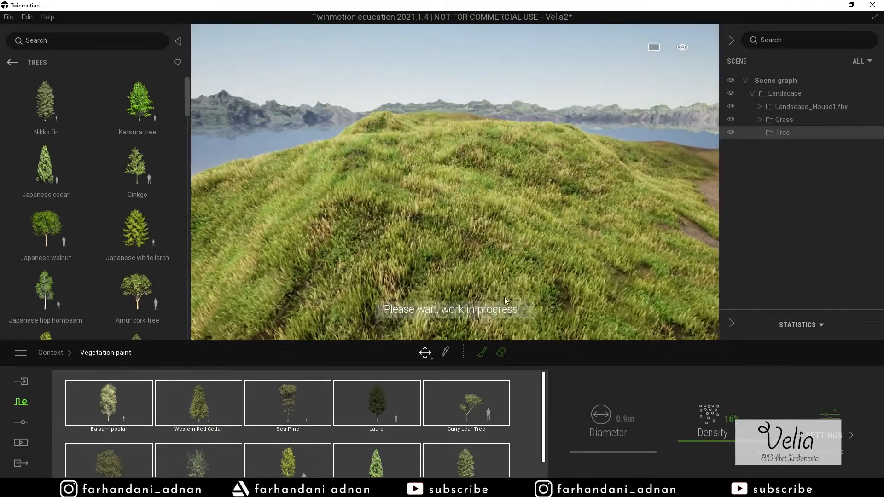
click(481, 352)
mouse_move(592, 447)
mouse_down()
mouse_move(601, 447)
mouse_move(593, 447)
mouse_up()
click(444, 185)
right_drag(557, 140, 554, 134)
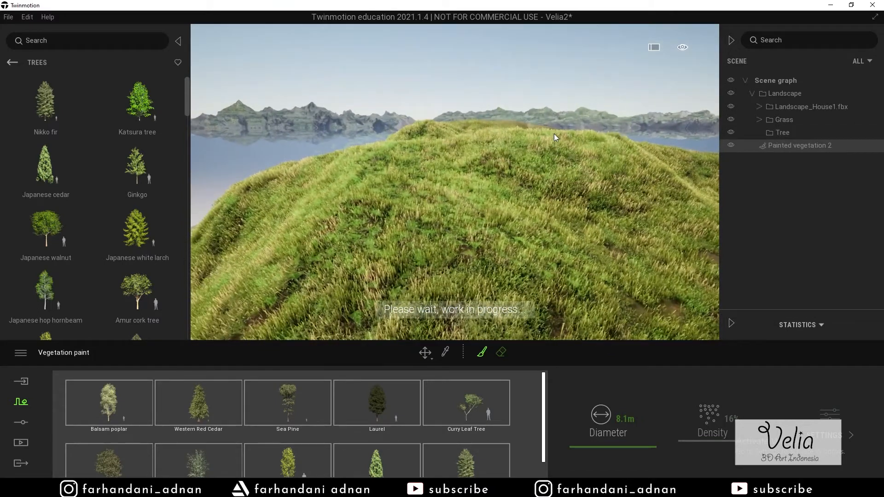
- Raise the painted trees' density to 43% and paint trees at several spots across the hilltop
click(780, 145)
mouse_move(715, 441)
mouse_down()
mouse_move(718, 408)
mouse_move(718, 423)
mouse_up()
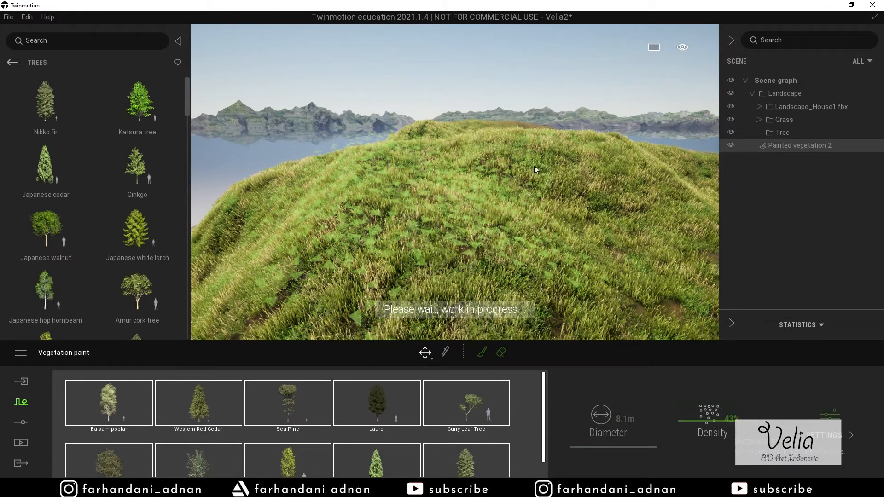
right_drag(534, 167, 537, 170)
key(s)
click(482, 352)
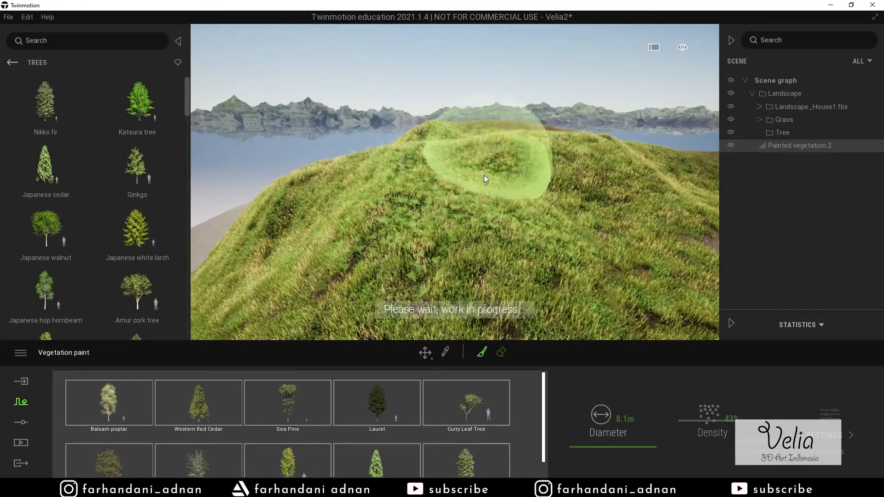
click(484, 174)
click(429, 201)
click(551, 162)
- Paint more mixed trees farther along the grassy hill, between the existing trees and the far crest
mouse_move(558, 230)
right_down()
mouse_move(565, 222)
mouse_move(563, 235)
right_up()
key(d)
key(e)
right_drag(465, 138, 476, 152)
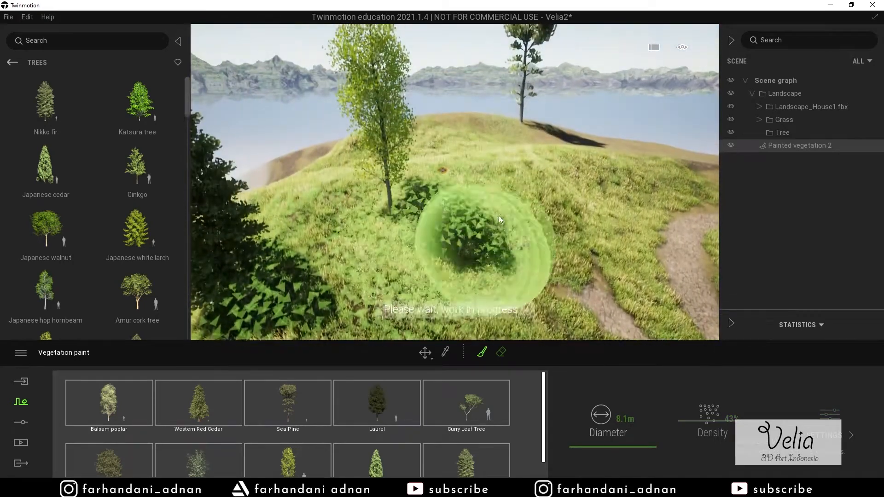
click(509, 210)
click(501, 134)
middle_drag(502, 153, 503, 145)
- Set the painted vegetation's density to 61% and paint additional trees on the hill
click(826, 147)
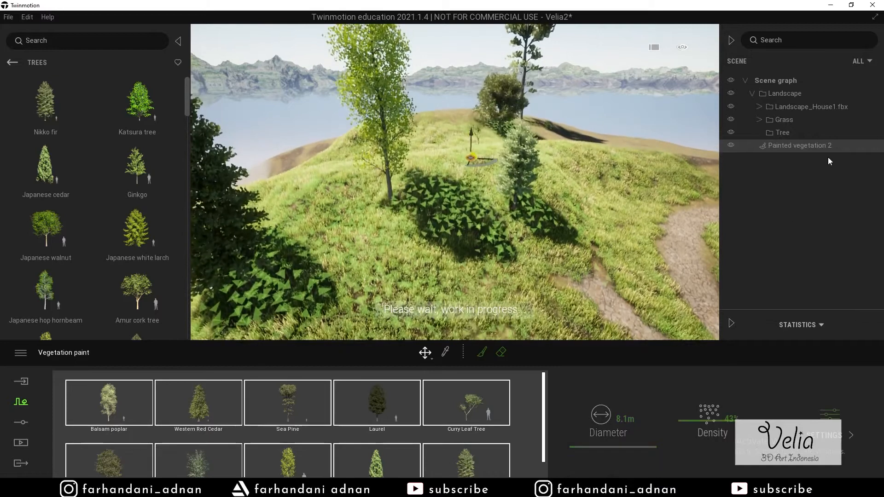
drag(721, 419, 721, 407)
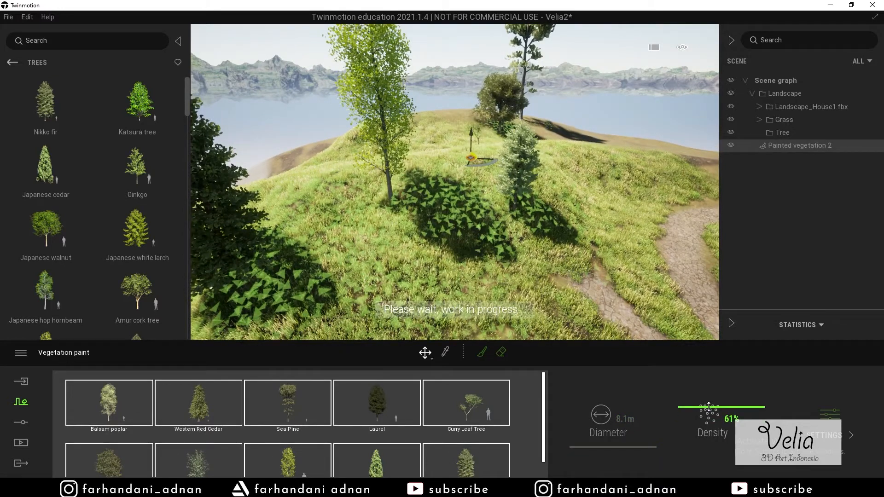
click(482, 352)
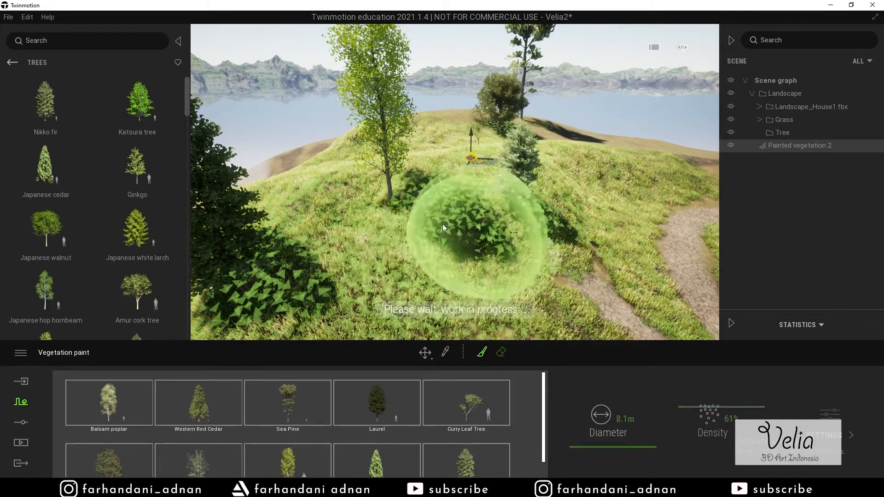
click(434, 159)
mouse_move(449, 172)
right_down()
mouse_move(391, 177)
mouse_move(427, 186)
mouse_move(444, 161)
mouse_move(474, 173)
mouse_move(465, 179)
right_up()
click(427, 186)
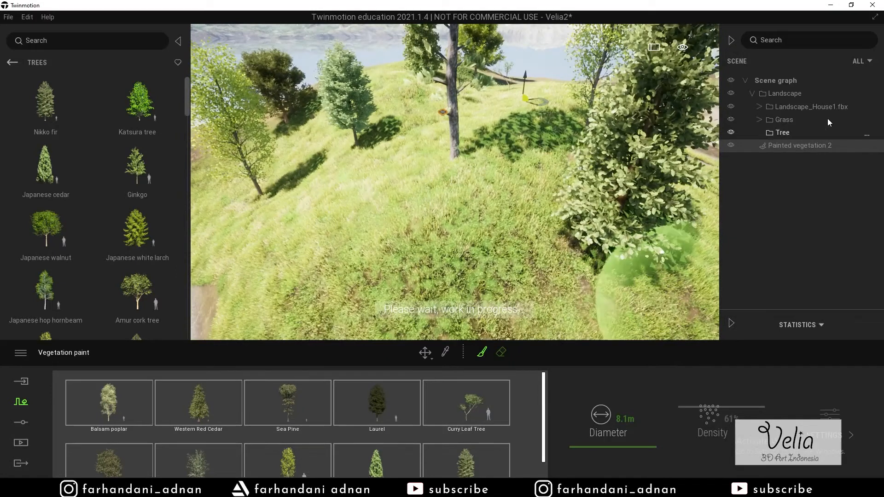
- Set the tree density to 82% and paint trees along the grass strip between the stone path and the pale flat area
drag(719, 403, 717, 390)
click(482, 353)
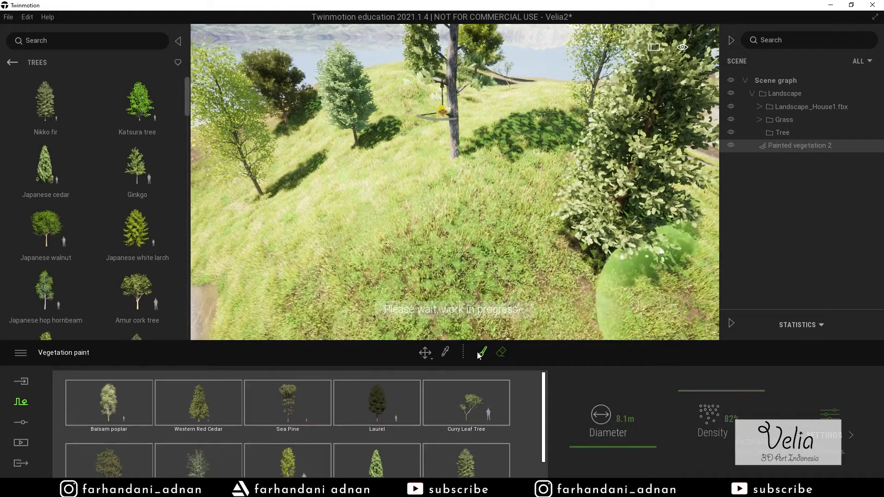
mouse_move(444, 184)
right_down()
mouse_move(484, 179)
mouse_move(475, 196)
mouse_move(477, 189)
right_up()
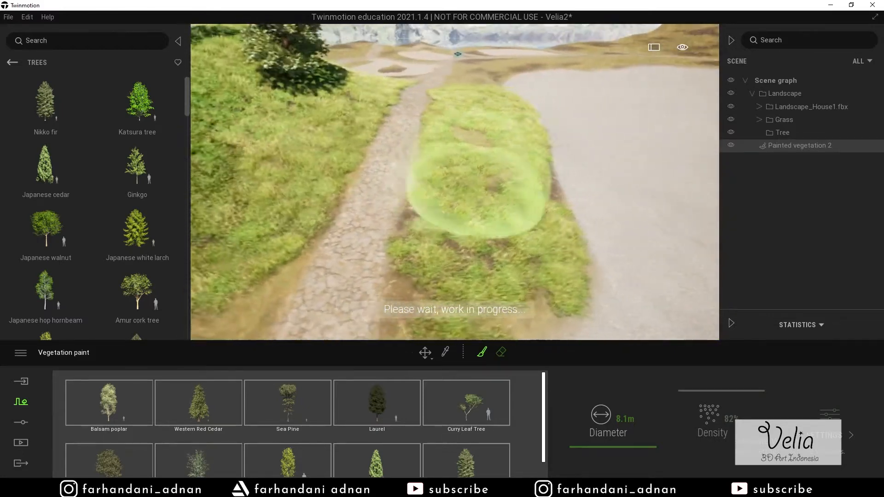
mouse_move(470, 265)
mouse_down()
mouse_move(477, 150)
mouse_move(465, 118)
mouse_up()
right_drag(464, 115, 477, 102)
key(w)
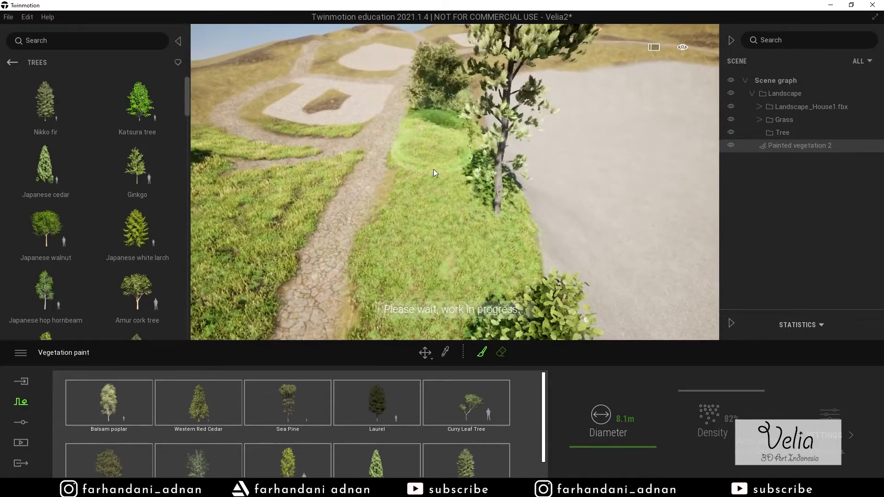
- Set the painted vegetation's density to 95% and paint trees in the gaps on the grassy hill
right_drag(441, 203, 492, 160)
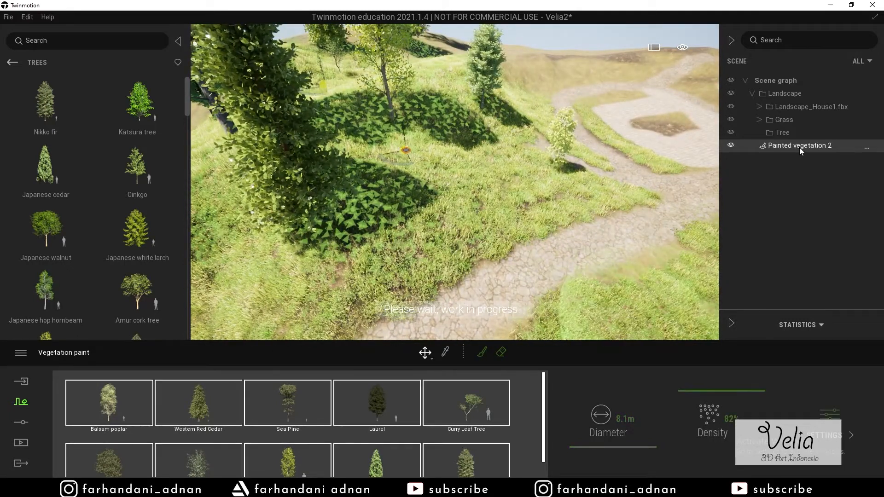
drag(718, 391, 714, 380)
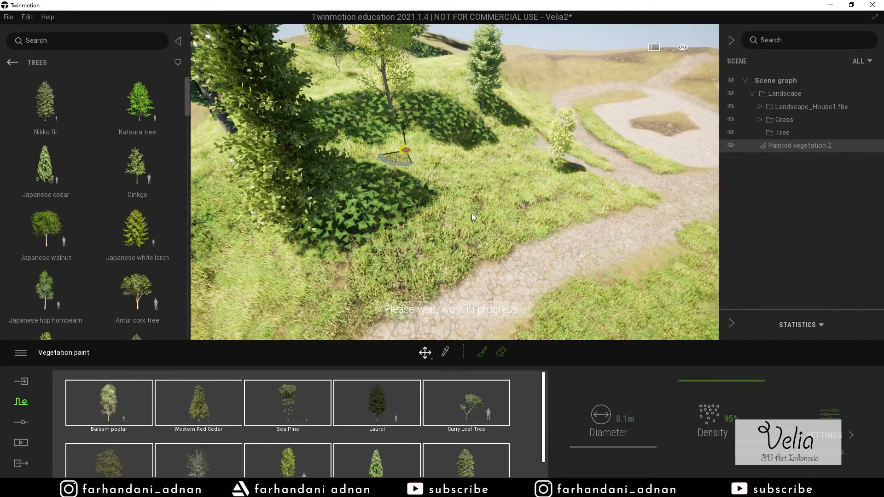
click(785, 144)
click(482, 352)
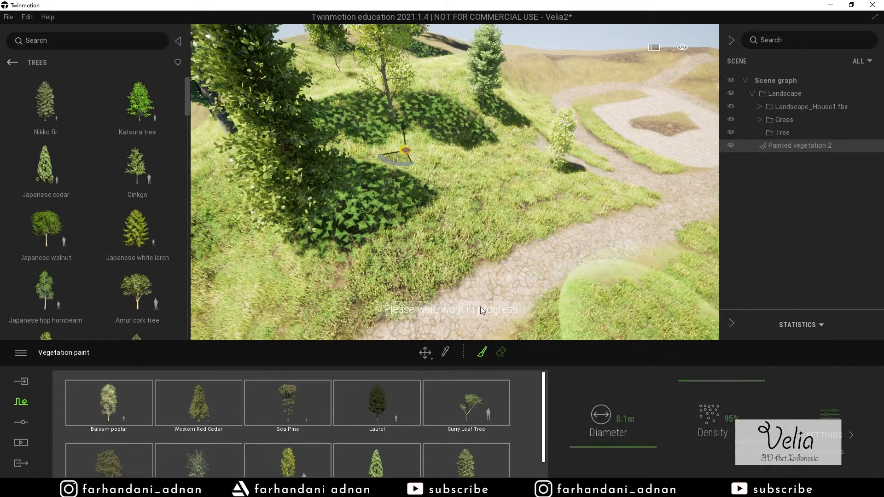
click(453, 177)
mouse_move(416, 177)
right_down()
mouse_move(465, 158)
mouse_move(451, 162)
right_up()
click(537, 124)
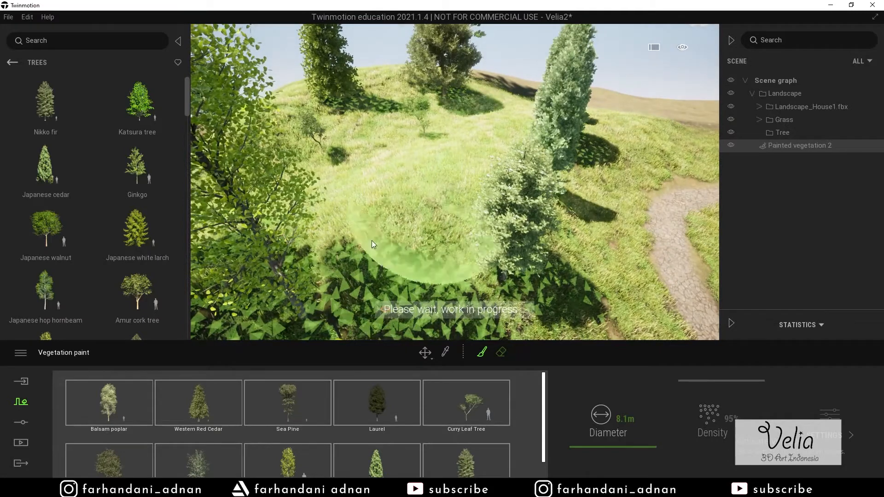
- Paint a group of trees on the open grass slope beside the stone path
right_drag(399, 189, 506, 188)
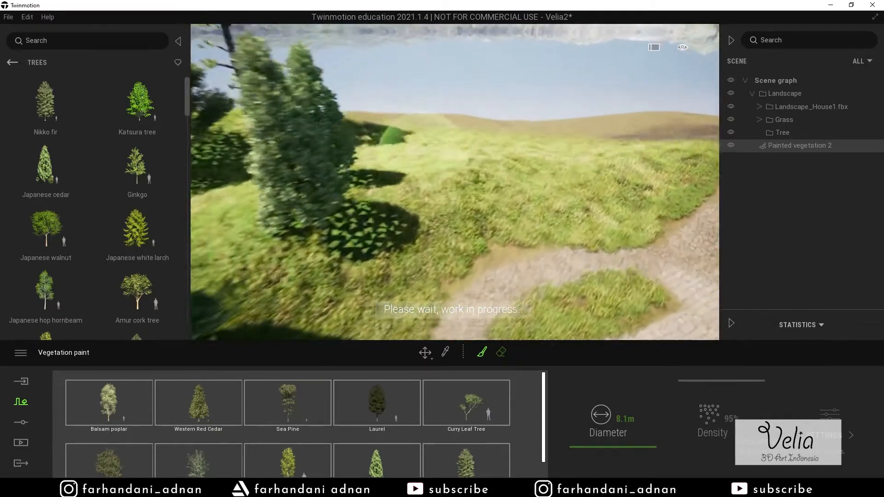
click(472, 190)
click(497, 235)
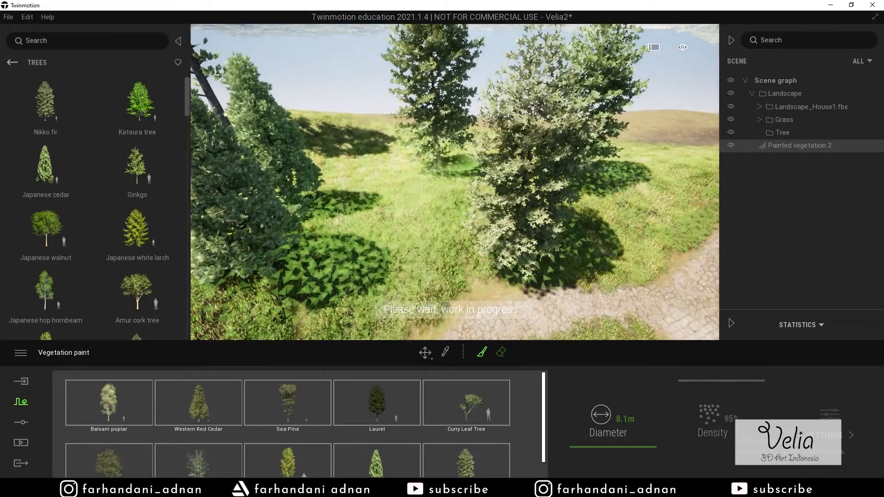
right_drag(400, 219, 350, 249)
- Raise the tree density to 100%, paint another spot, and set the brush diameter to 11.7 m
mouse_move(466, 173)
right_down()
mouse_move(461, 179)
mouse_move(521, 156)
mouse_move(349, 231)
mouse_move(511, 207)
mouse_move(520, 221)
mouse_move(482, 213)
mouse_move(375, 138)
mouse_move(291, 177)
mouse_move(504, 71)
mouse_move(516, 187)
mouse_move(396, 131)
mouse_move(523, 206)
mouse_move(247, 158)
mouse_move(465, 252)
mouse_move(470, 206)
mouse_move(389, 148)
mouse_move(495, 224)
mouse_move(440, 219)
mouse_move(426, 139)
mouse_move(488, 184)
mouse_move(481, 189)
mouse_move(485, 163)
mouse_move(455, 92)
right_up()
click(799, 146)
click(482, 352)
click(523, 206)
drag(617, 448, 629, 447)
mouse_move(469, 193)
right_down()
mouse_move(405, 141)
mouse_move(427, 167)
mouse_move(571, 157)
right_up()
drag(628, 443, 624, 443)
- Paint trees with the larger brush on the grass bordering the stone path and the pale flat area
mouse_move(519, 214)
right_down()
mouse_move(483, 211)
mouse_move(502, 207)
mouse_move(479, 198)
mouse_move(460, 116)
mouse_move(494, 122)
mouse_move(562, 206)
right_up()
click(490, 166)
mouse_move(490, 165)
right_down()
mouse_move(410, 134)
mouse_move(374, 159)
mouse_move(349, 151)
mouse_move(502, 211)
mouse_move(494, 169)
mouse_move(465, 161)
mouse_move(442, 170)
mouse_move(358, 103)
mouse_move(412, 152)
mouse_move(424, 148)
mouse_move(410, 178)
mouse_move(609, 128)
right_up()
click(490, 157)
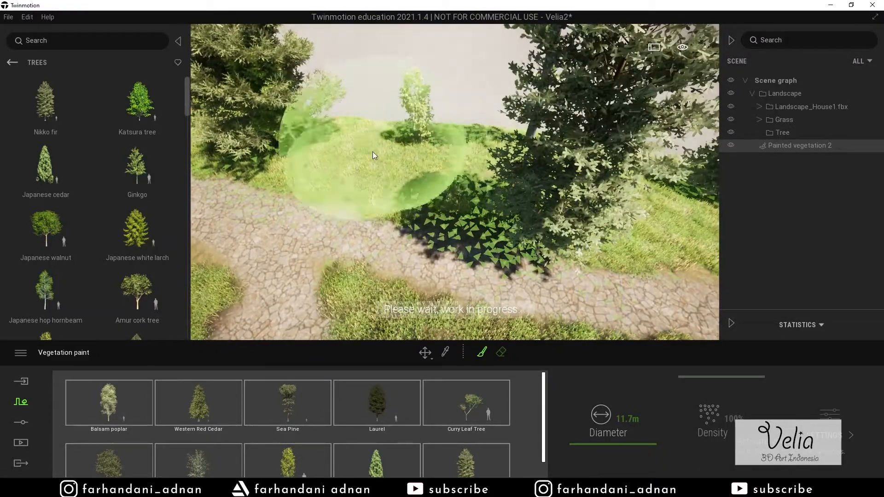
- Paint trees over the crest and side slope of the far hill behind the stone path
mouse_move(445, 150)
right_down()
mouse_move(418, 130)
mouse_move(454, 159)
right_up()
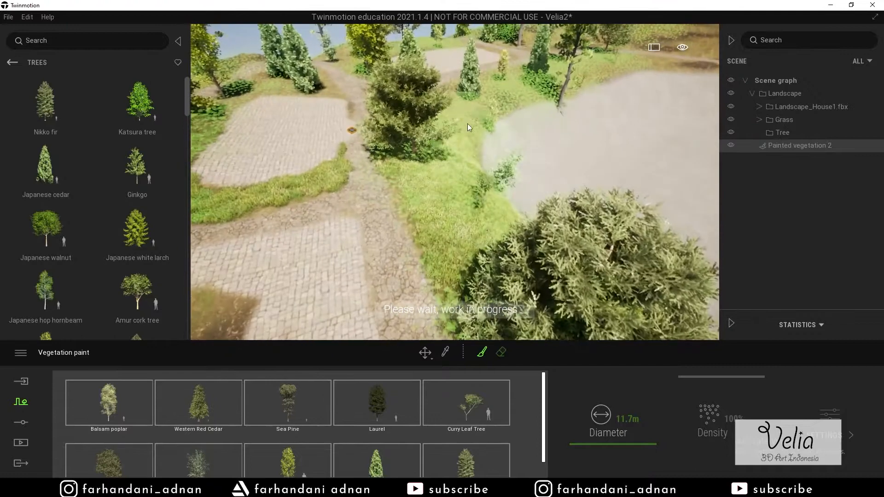
right_drag(491, 112, 498, 131)
click(549, 158)
click(602, 158)
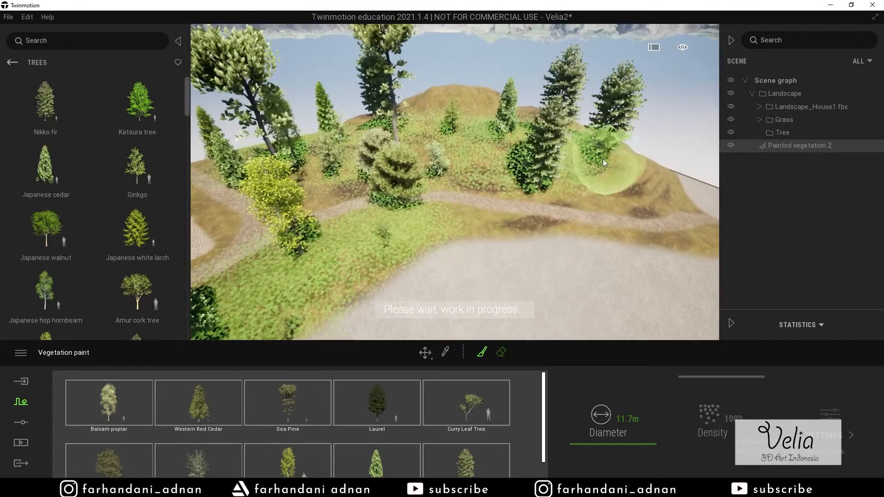
click(465, 105)
click(426, 106)
click(544, 167)
click(607, 180)
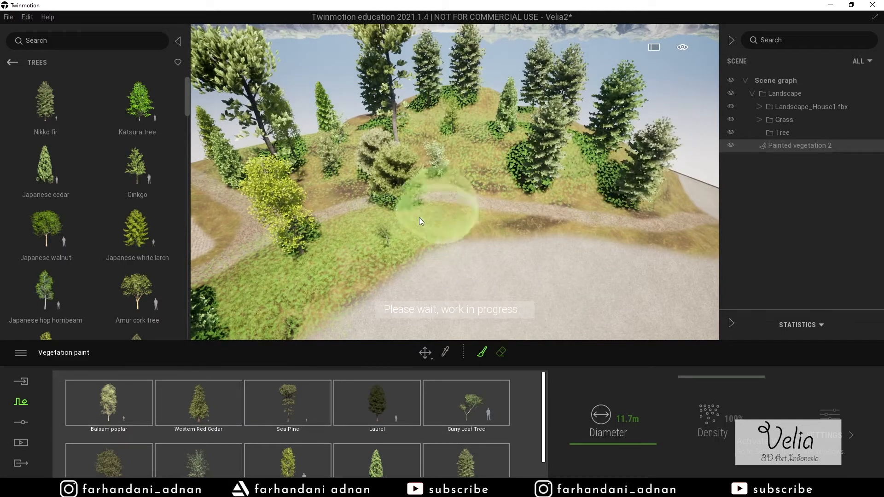
- Move the painted trees into the Tree container and rename them Painted vegetation Tree '1
right_drag(368, 242, 313, 244)
mouse_move(405, 213)
right_down()
mouse_move(420, 173)
mouse_move(457, 164)
mouse_move(449, 197)
mouse_move(397, 193)
mouse_move(328, 164)
right_up()
right_drag(398, 180, 354, 191)
drag(799, 145, 803, 132)
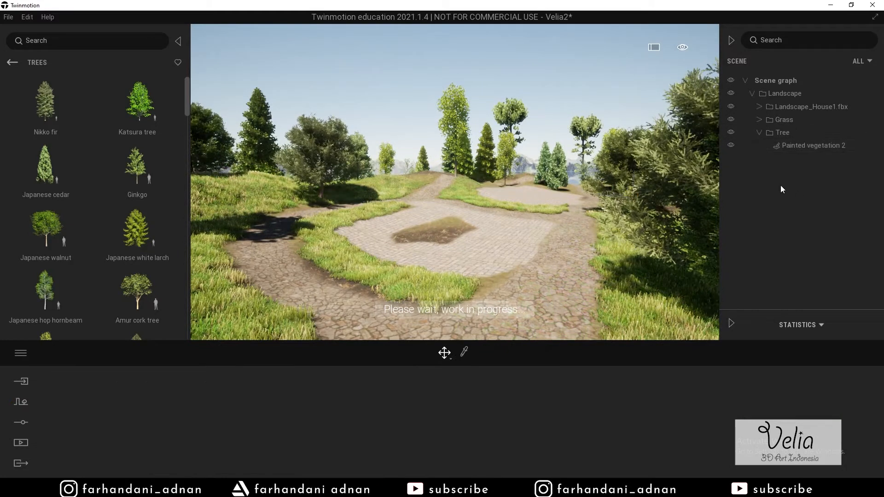
right_click(808, 145)
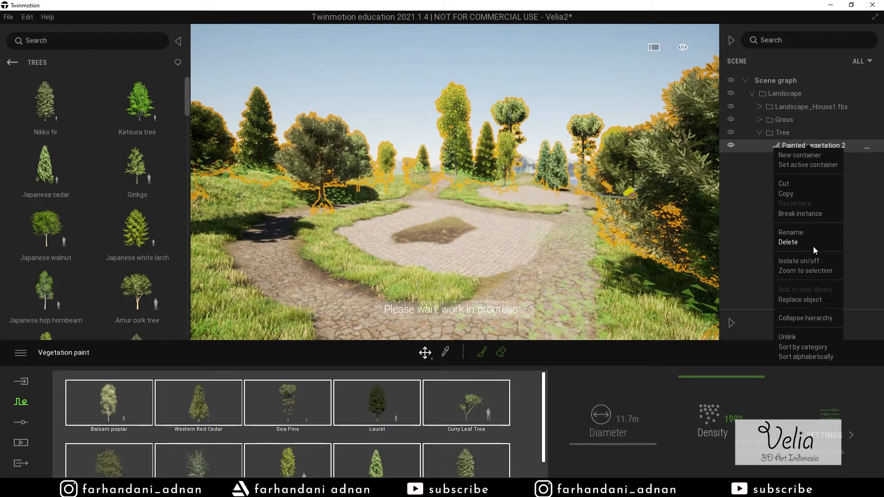
click(804, 231)
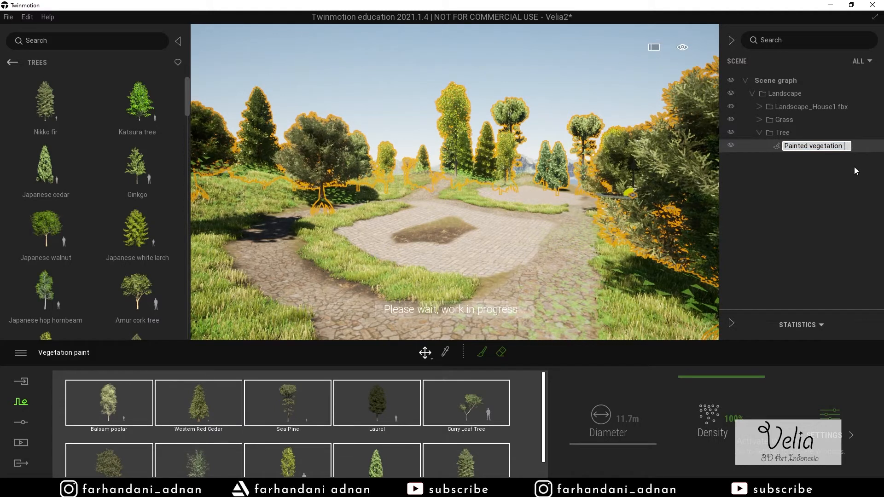
text(Tree1)
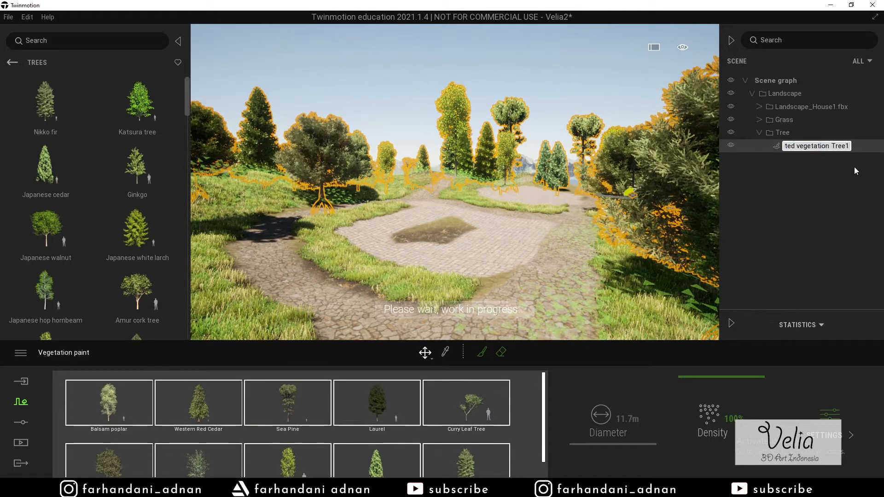
key(Return)
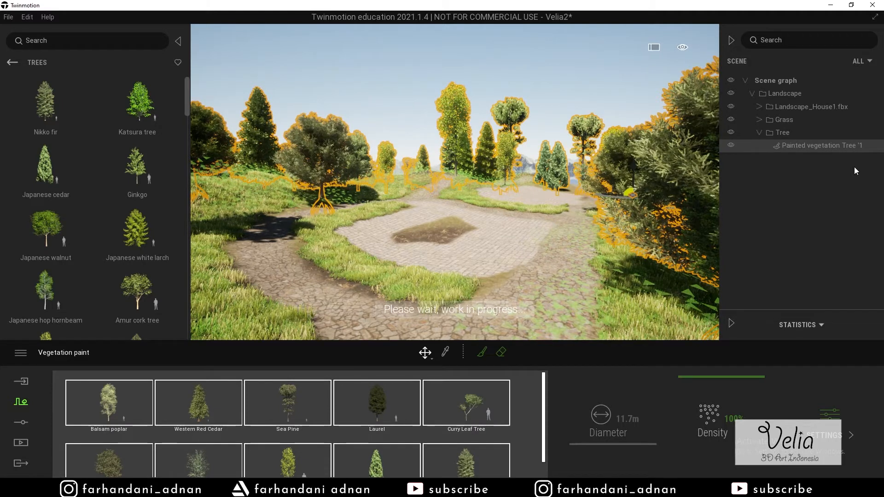
- Try to duplicate Painted vegetation Tree '1 by copying and pasting it in the scene graph
right_click(809, 148)
click(813, 193)
right_click(814, 144)
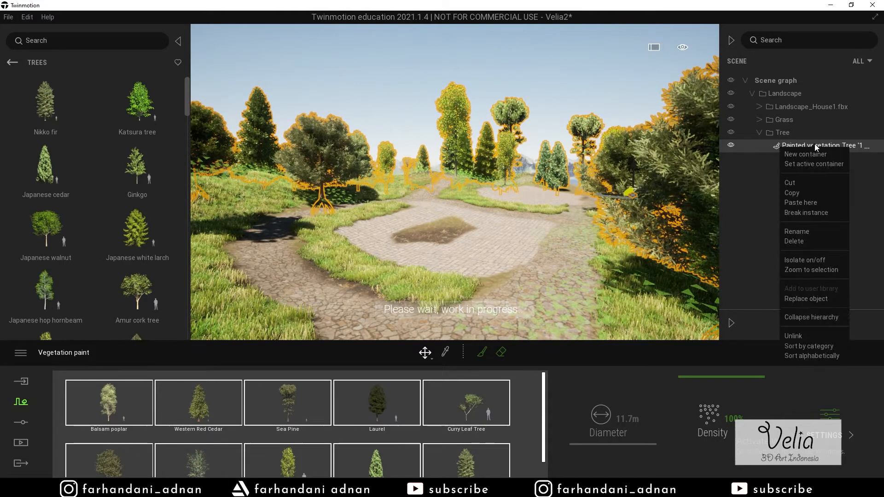
click(802, 193)
right_click(806, 181)
click(810, 145)
right_click(809, 146)
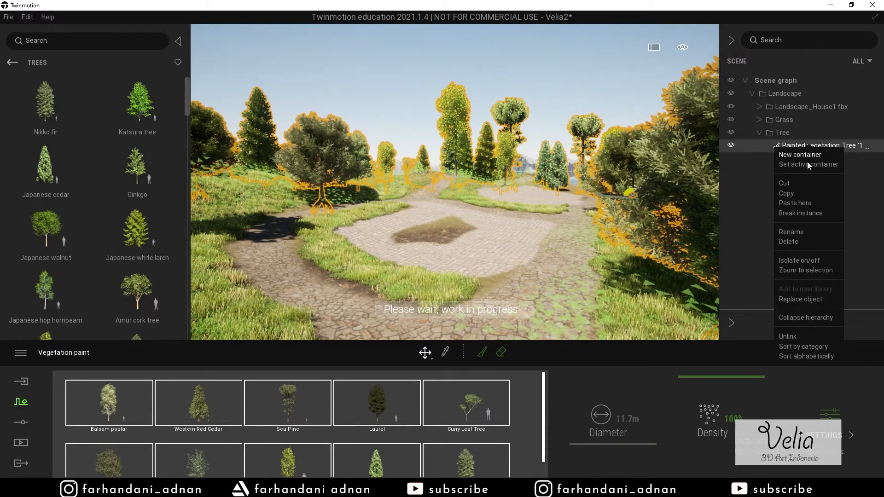
click(800, 202)
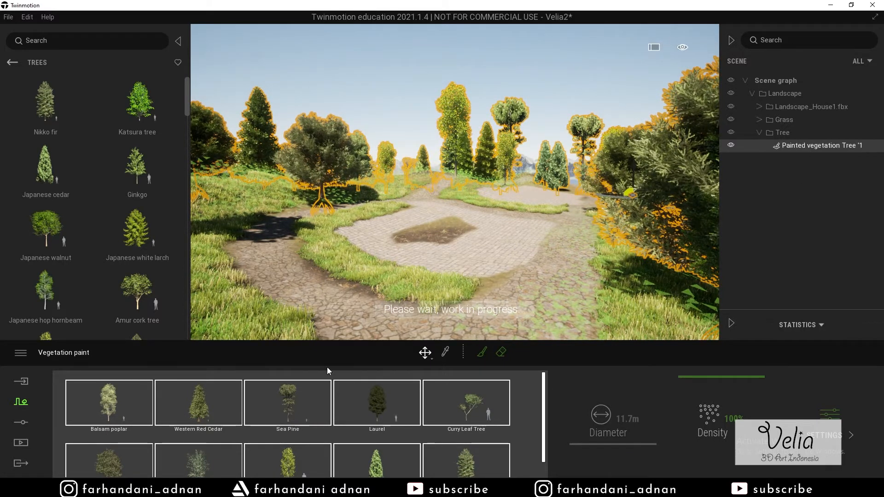
- Deselect Painted vegetation Tree '1 and start a new, empty vegetation paint set
click(21, 402)
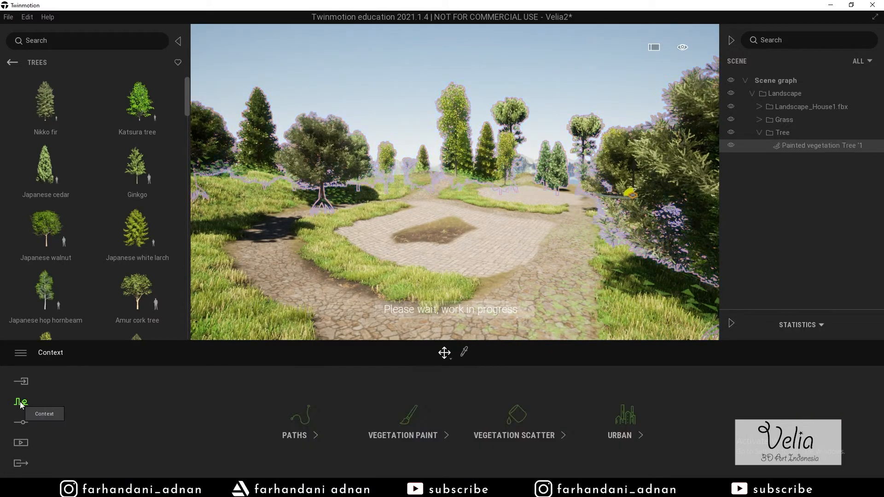
click(422, 410)
scroll(454, 210, down, 2)
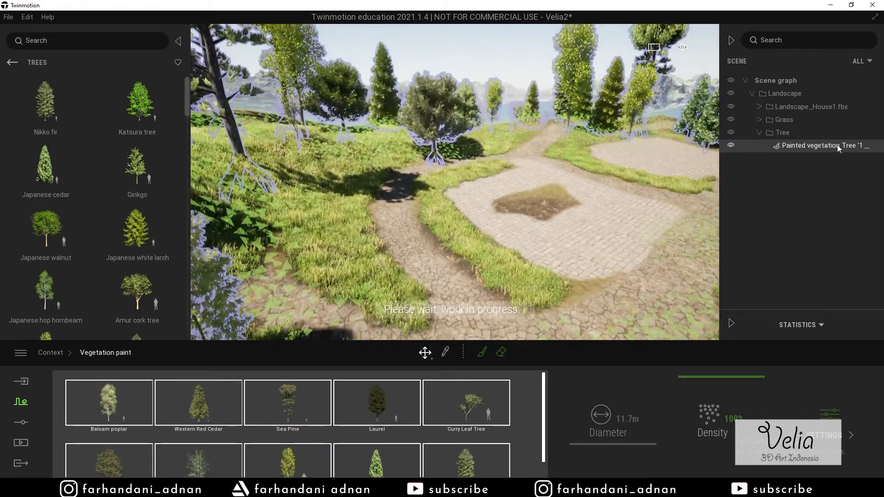
click(775, 195)
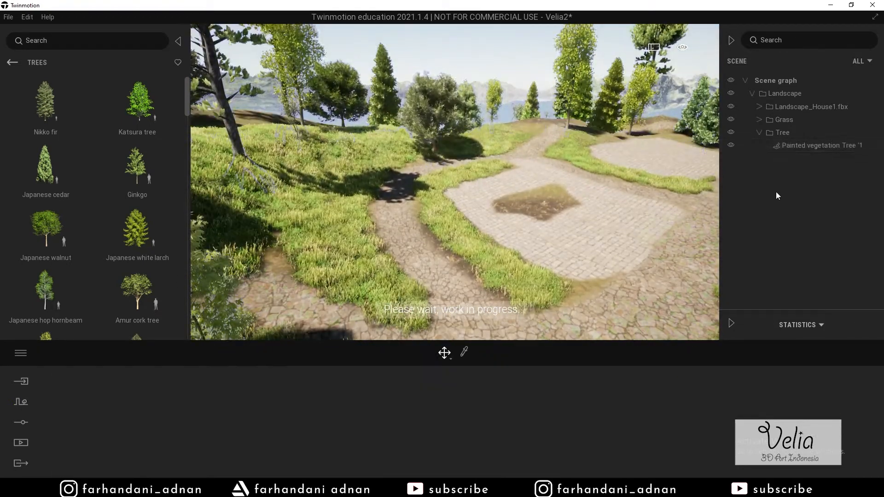
click(21, 402)
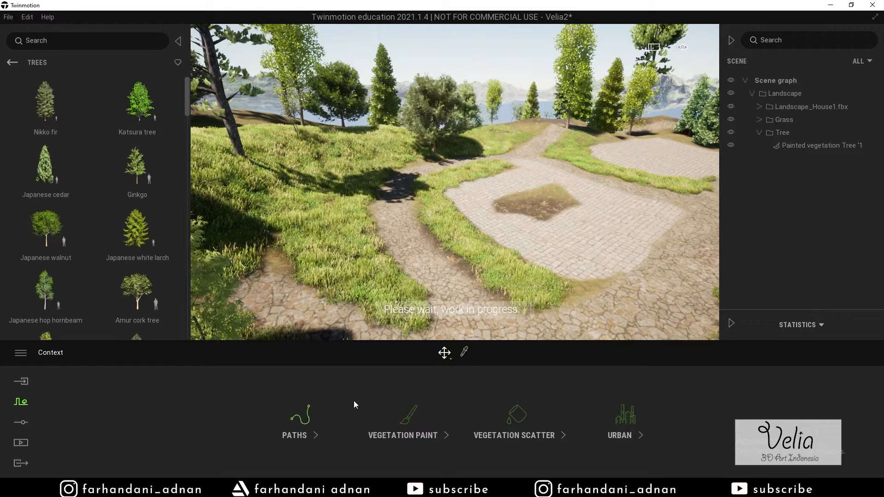
click(397, 408)
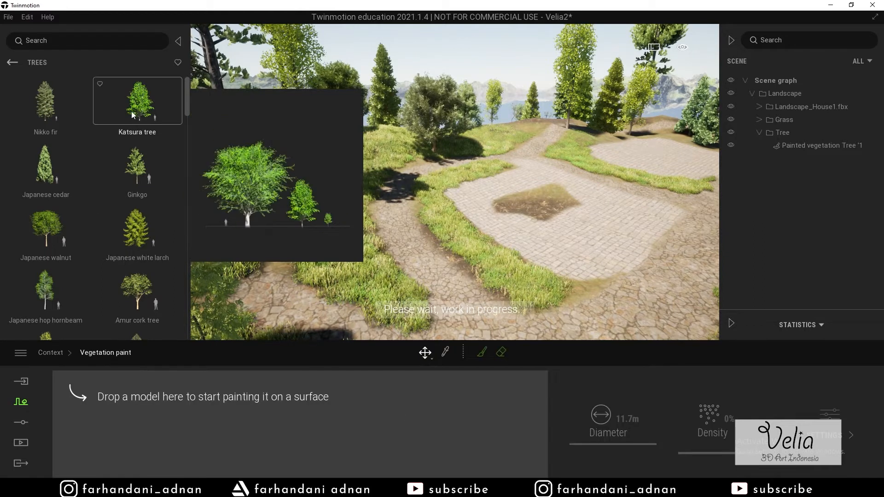
- Add Sweet gum, Eastern white pine, American plane tree and Sweet Birch to the new vegetation paint set
scroll(138, 191, down, 2)
scroll(138, 180, up, 2)
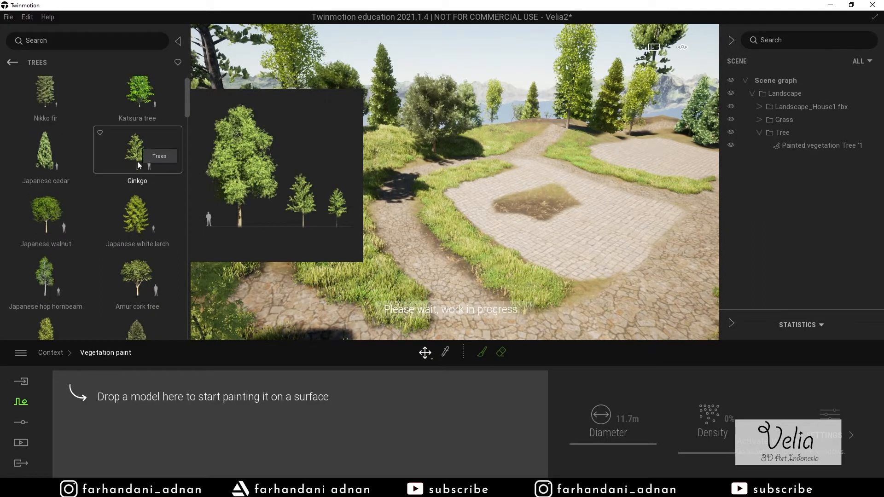
scroll(143, 194, down, 3)
scroll(142, 202, down, 1)
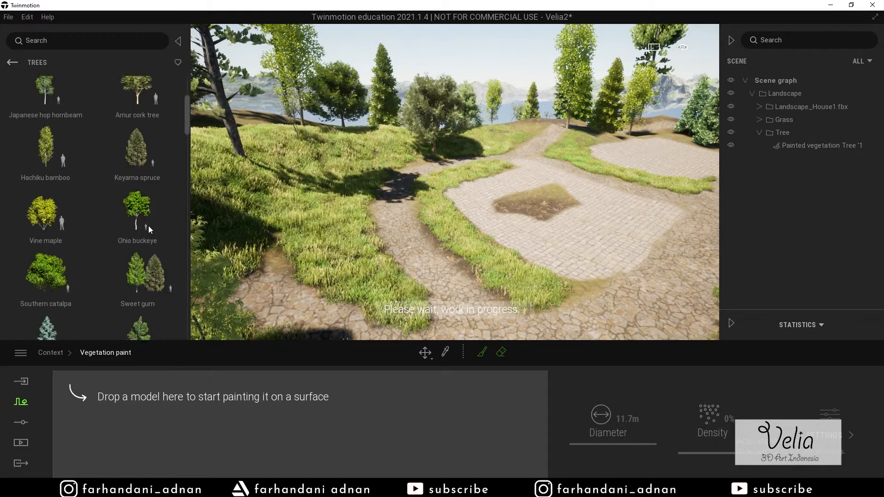
mouse_move(146, 298)
mouse_down()
mouse_move(185, 396)
mouse_move(233, 421)
mouse_up()
scroll(89, 222, down, 3)
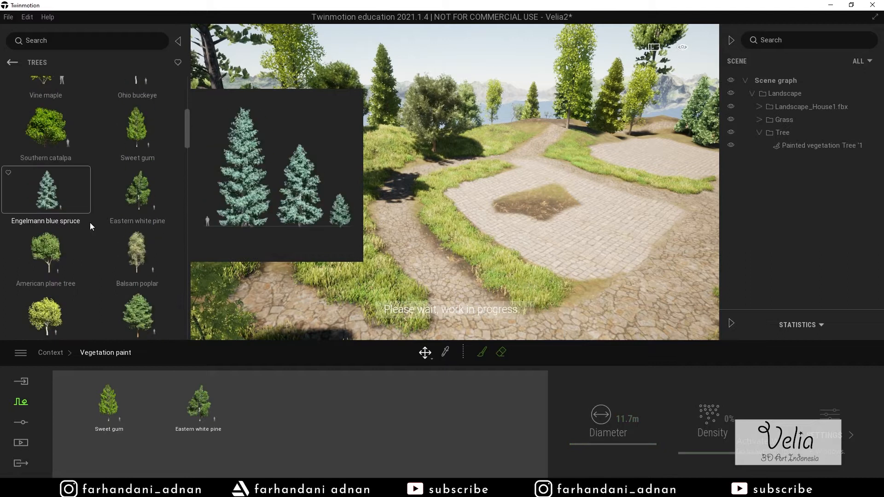
mouse_move(68, 187)
mouse_down()
mouse_move(325, 410)
mouse_move(278, 411)
mouse_up()
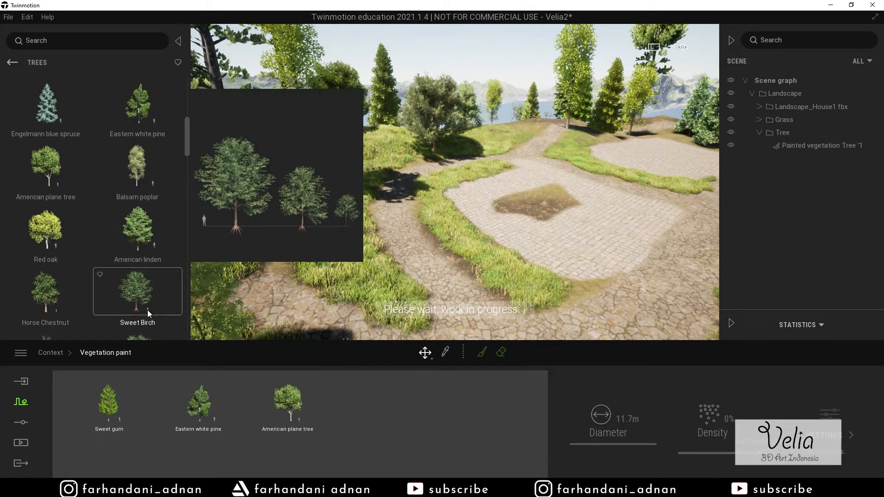
mouse_move(149, 299)
mouse_down()
mouse_move(370, 431)
mouse_move(375, 415)
mouse_up()
- Find Indian Sandalwood and Chinaberry Tree in the tree library and add both to the vegetation paint set
scroll(114, 291, down, 5)
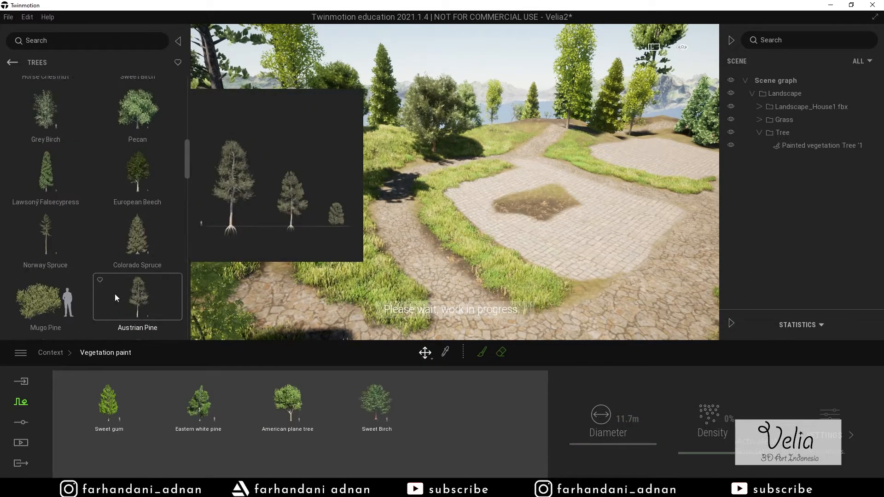
scroll(110, 287, down, 8)
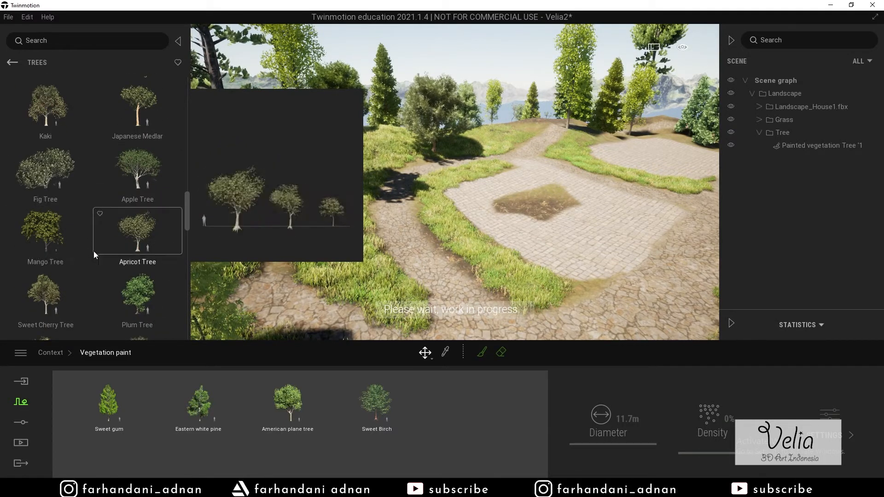
scroll(64, 235, down, 2)
scroll(112, 228, down, 4)
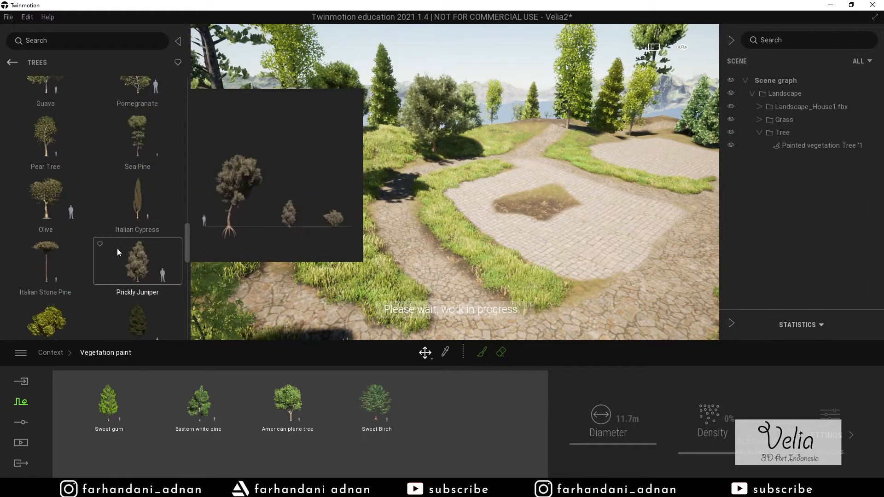
scroll(117, 251, down, 3)
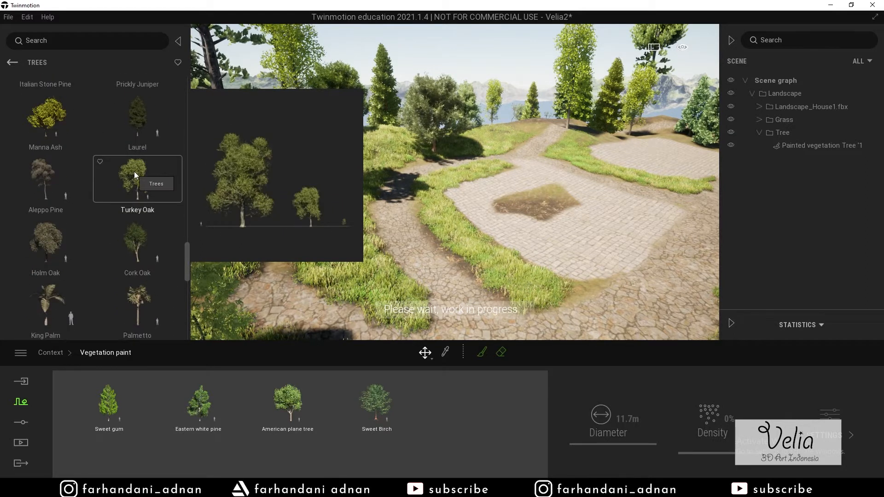
scroll(134, 185, down, 4)
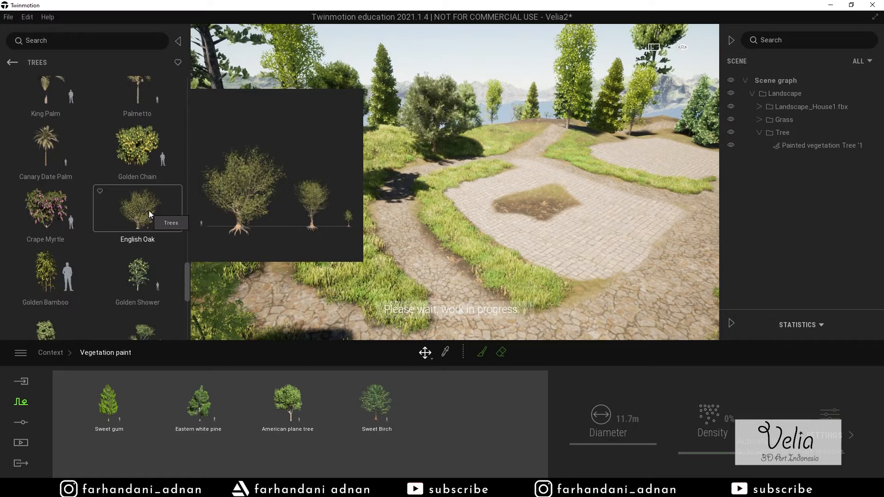
scroll(85, 243, down, 5)
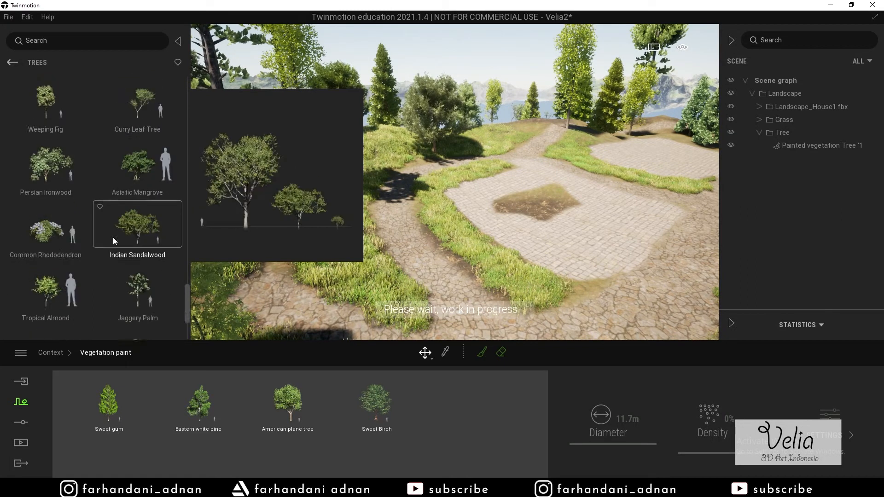
mouse_move(118, 232)
mouse_down()
mouse_move(373, 377)
mouse_move(444, 406)
mouse_up()
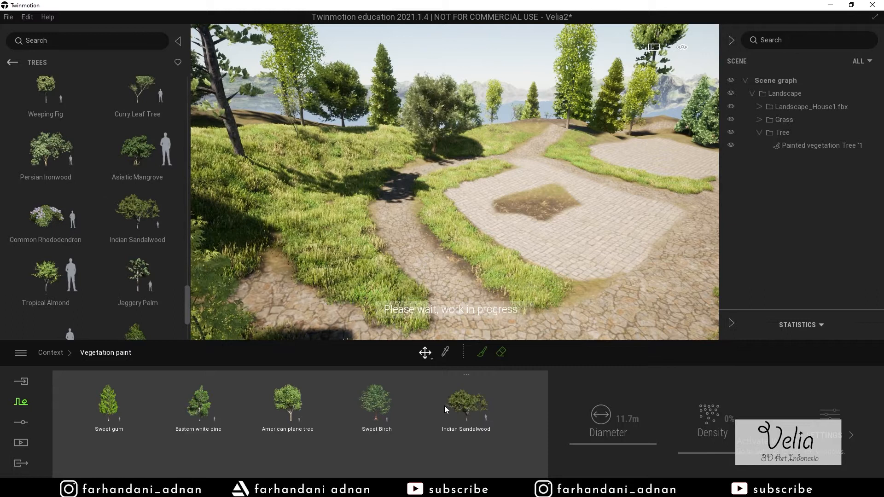
scroll(99, 279, down, 2)
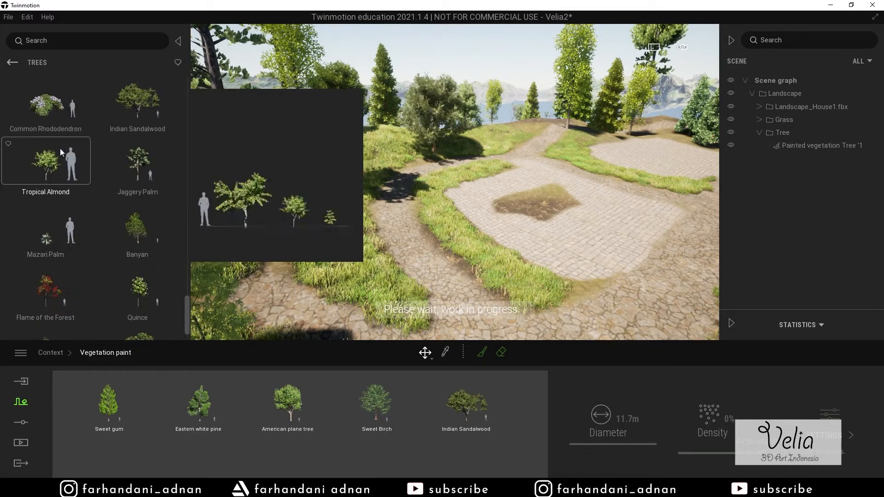
scroll(74, 194, down, 1)
mouse_move(142, 302)
mouse_down()
mouse_move(441, 446)
mouse_move(225, 438)
mouse_move(150, 448)
mouse_up()
- Set the density of all trees in the paint set to 32% and paint trees on the grass slope beside the path
shift+click(147, 449)
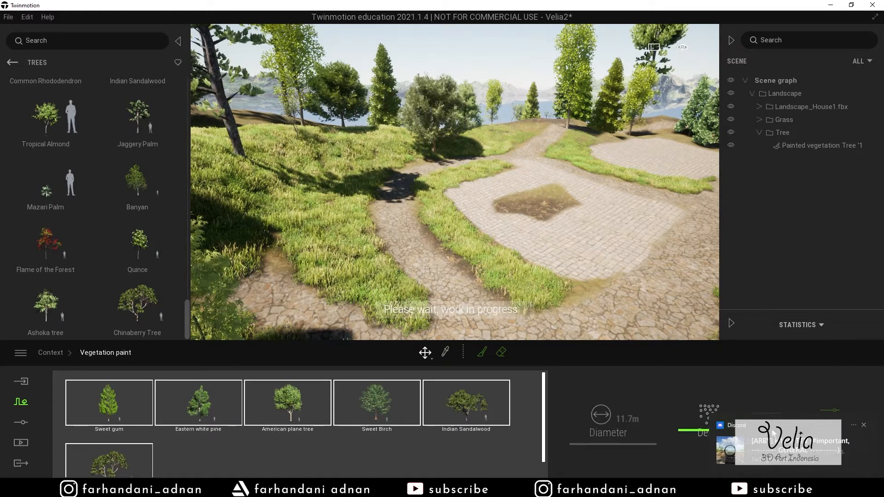
click(864, 425)
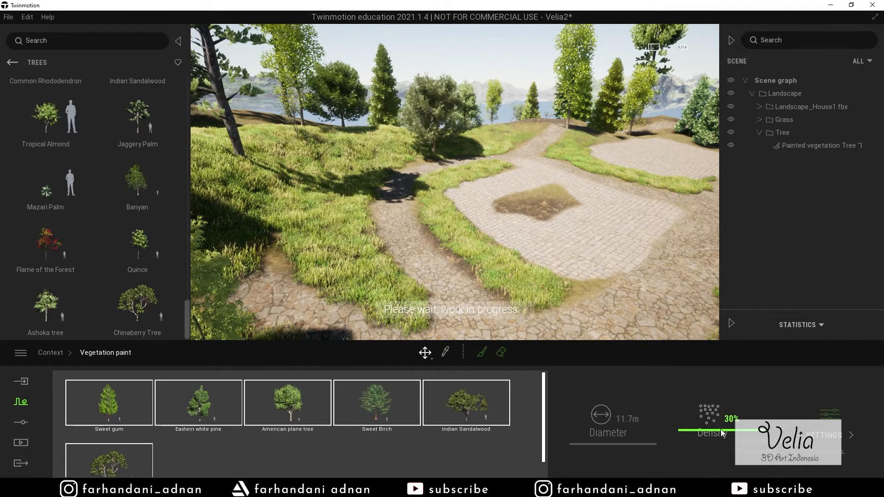
mouse_move(538, 263)
right_down()
mouse_move(510, 276)
mouse_move(472, 264)
right_up()
click(482, 351)
drag(435, 193, 390, 176)
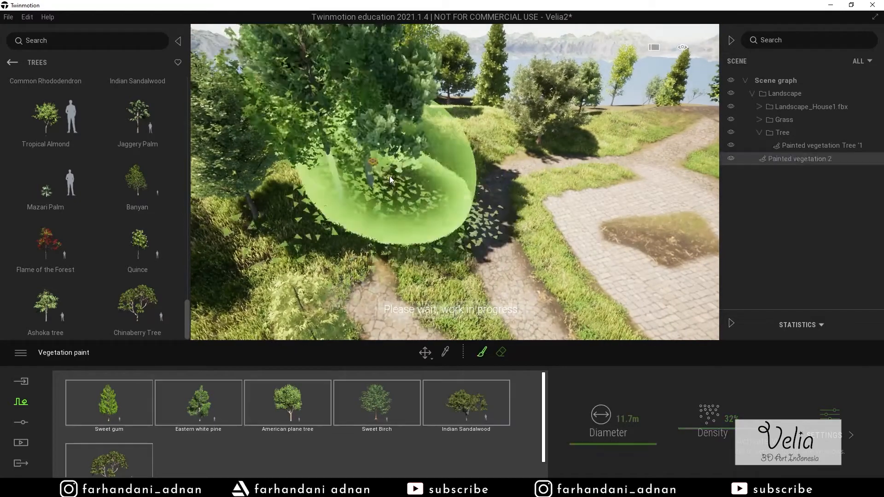
- Paint more trees across the grass around the paving, temporarily hiding Painted vegetation Tree '1
mouse_move(436, 194)
shift+middle_down()
mouse_move(391, 182)
mouse_move(445, 181)
mouse_move(455, 167)
shift+middle_up()
drag(455, 167, 541, 136)
mouse_move(574, 273)
shift+middle_down()
mouse_move(543, 263)
mouse_move(473, 207)
mouse_move(465, 161)
mouse_move(473, 126)
mouse_move(455, 166)
shift+middle_up()
click(730, 146)
drag(504, 203, 400, 198)
mouse_move(511, 48)
shift+middle_down()
mouse_move(475, 191)
mouse_move(453, 132)
mouse_move(371, 82)
shift+middle_up()
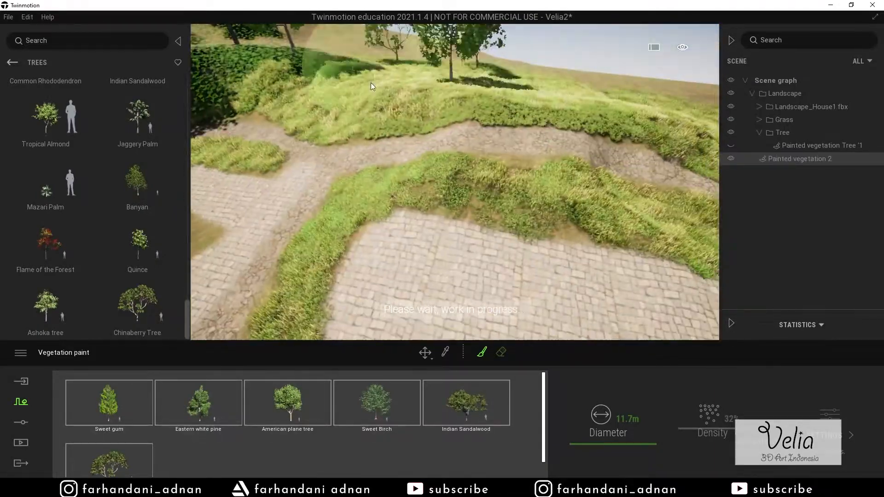
click(731, 146)
- Adjust the brush diameter and paint single spots of trees on the grass bordering the paved area
mouse_move(557, 138)
shift+middle_down()
mouse_move(497, 175)
mouse_move(507, 221)
shift+middle_up()
drag(609, 444, 603, 448)
mouse_move(321, 98)
shift+middle_down()
mouse_move(458, 135)
mouse_move(571, 82)
shift+middle_up()
mouse_move(498, 138)
shift+middle_down()
mouse_move(541, 199)
mouse_move(466, 167)
mouse_move(460, 224)
mouse_move(400, 175)
shift+middle_up()
drag(606, 451, 611, 449)
click(381, 156)
key(w)
mouse_move(457, 164)
right_down()
mouse_move(575, 198)
mouse_move(612, 195)
mouse_move(594, 212)
mouse_move(520, 202)
mouse_move(474, 103)
mouse_move(435, 152)
right_up()
drag(611, 447, 611, 449)
click(422, 144)
- Place an individual Banyan and Persian Ironwood near the paved area, deleting the unwanted trial trees
right_drag(489, 136, 396, 145)
mouse_move(137, 189)
drag(137, 189, 617, 258)
right_drag(552, 219, 544, 203)
key(Delete)
drag(59, 248, 615, 214)
key(Delete)
scroll(105, 229, up, 3)
drag(138, 122, 658, 236)
right_drag(658, 235, 709, 207)
- Move Painted vegetation 2, Banyan and Persian Ironwood into the Tree container and collapse it
shift+click(789, 159)
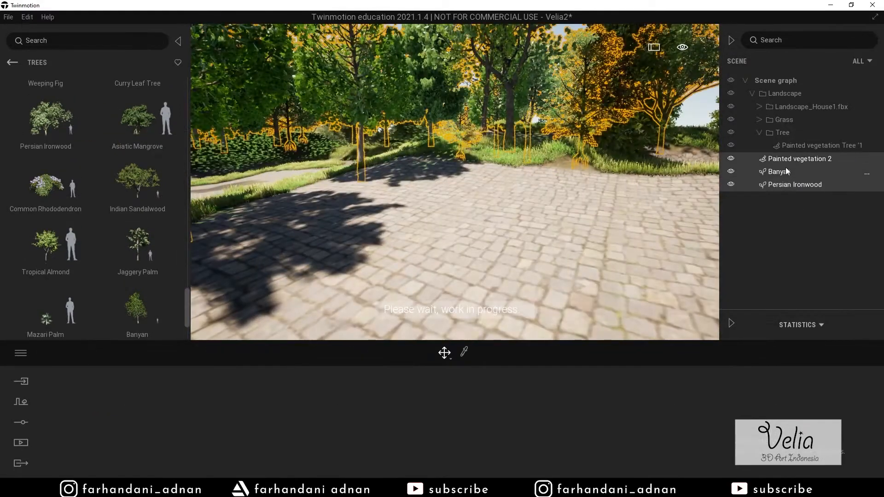
click(760, 133)
- Save the Velia2 scene with the finished tree planting
right_drag(626, 204, 668, 228)
key(w)
key(Escape)
key(w)
key(s)
key(e)
key(q)
key(e)
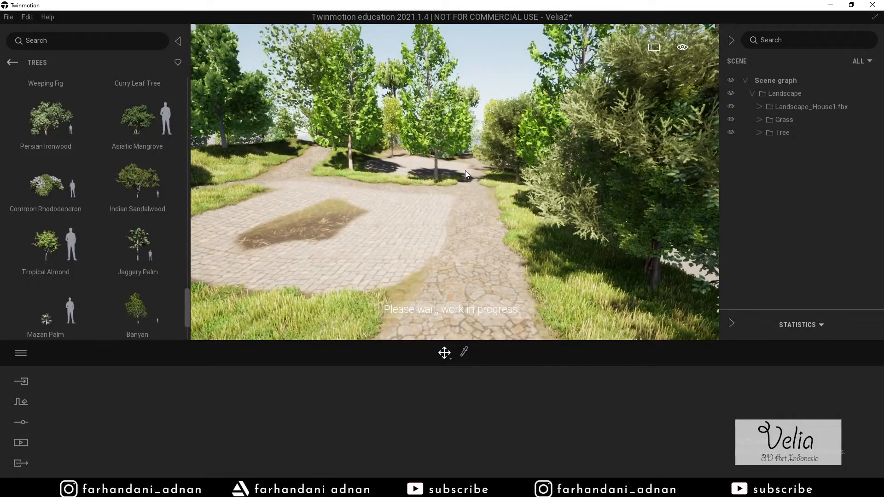
click(9, 17)
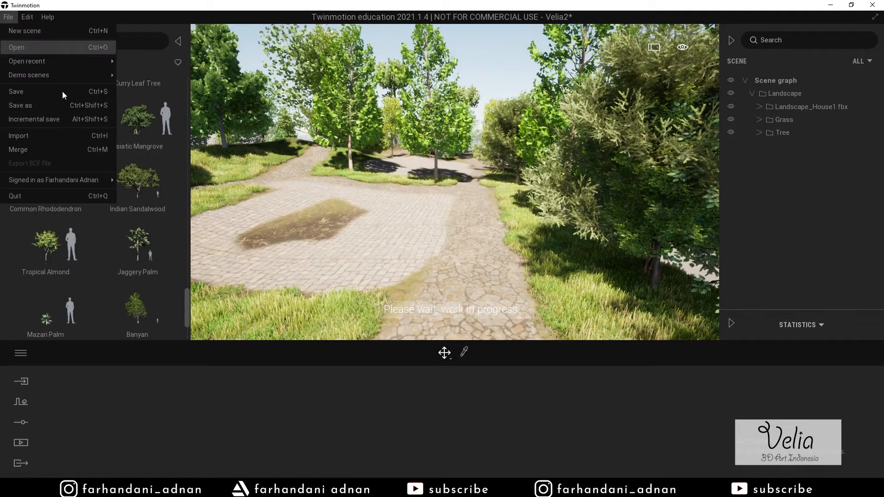
click(60, 94)
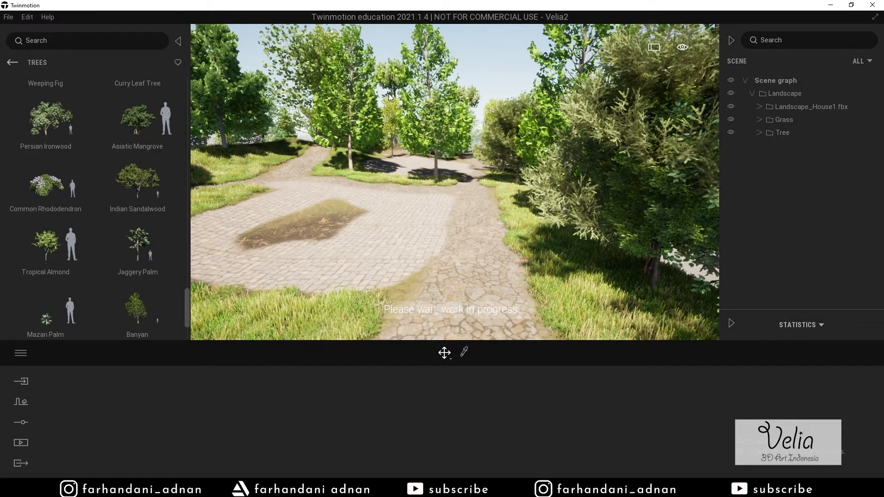
- Collapse the Landscape container in the scene graph and hide the asset library
right_drag(455, 121, 511, 166)
key(w)
right_drag(347, 200, 242, 200)
key(w)
key(w)
key(s)
click(752, 94)
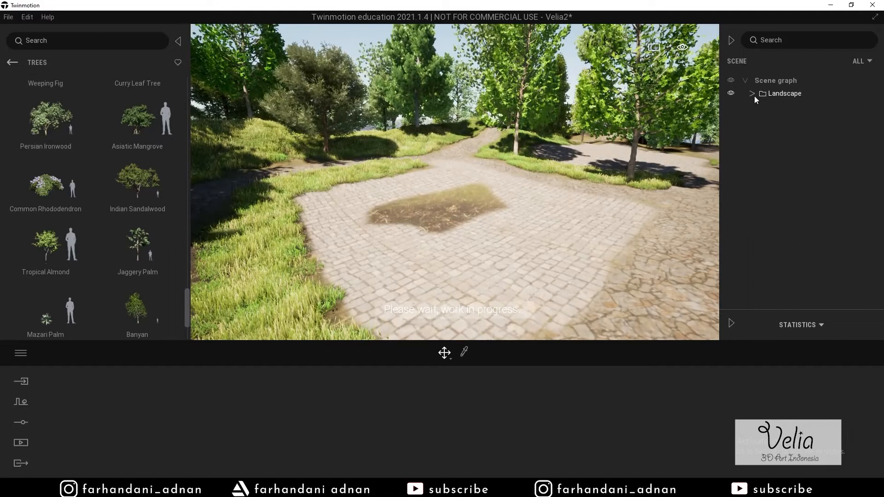
click(179, 41)
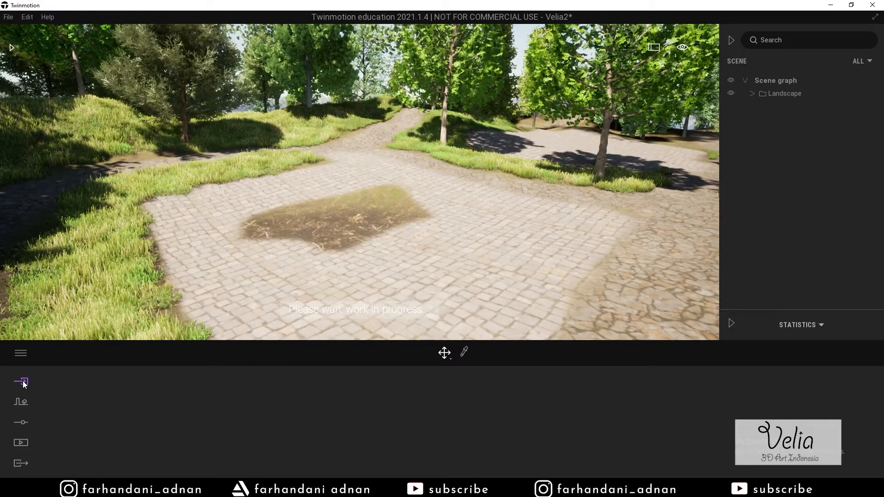
- Import the House model from the project's FBX folder as geometry into the scene
click(97, 418)
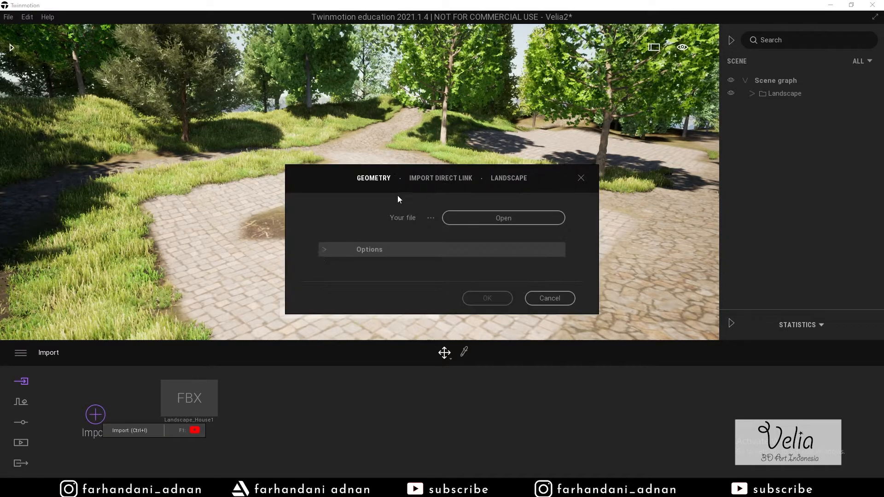
click(463, 218)
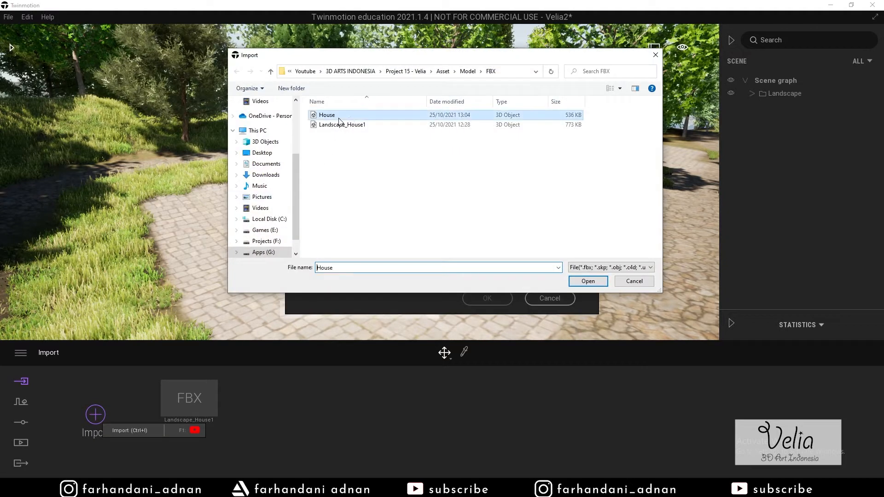
click(588, 281)
click(486, 298)
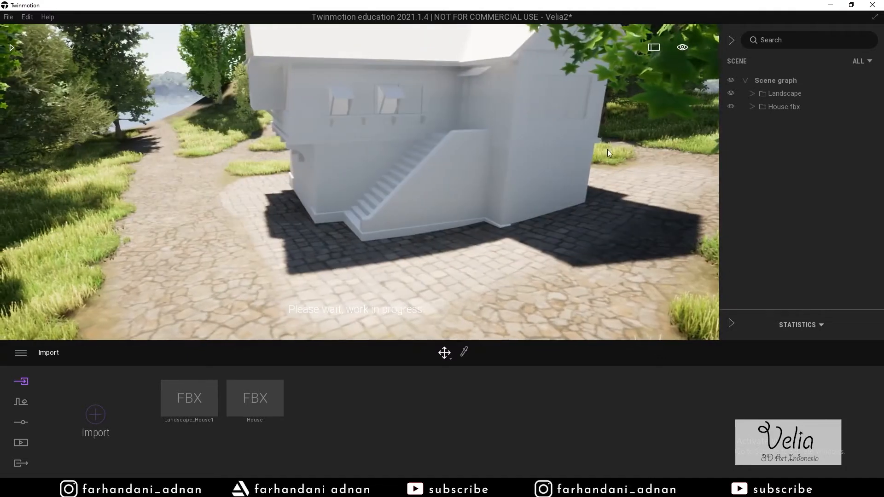
- Identify the imported house's lower and upper wall parts in the scene graph and collapse the House.fbx container
click(528, 201)
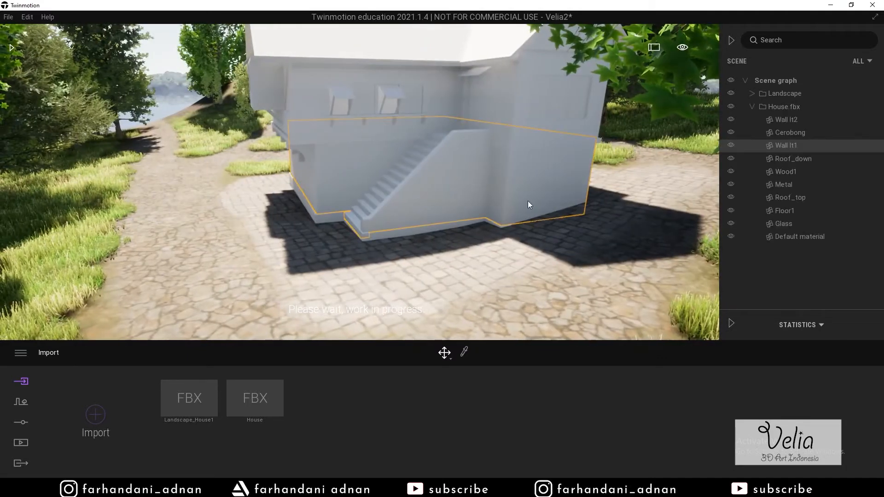
click(775, 120)
click(753, 106)
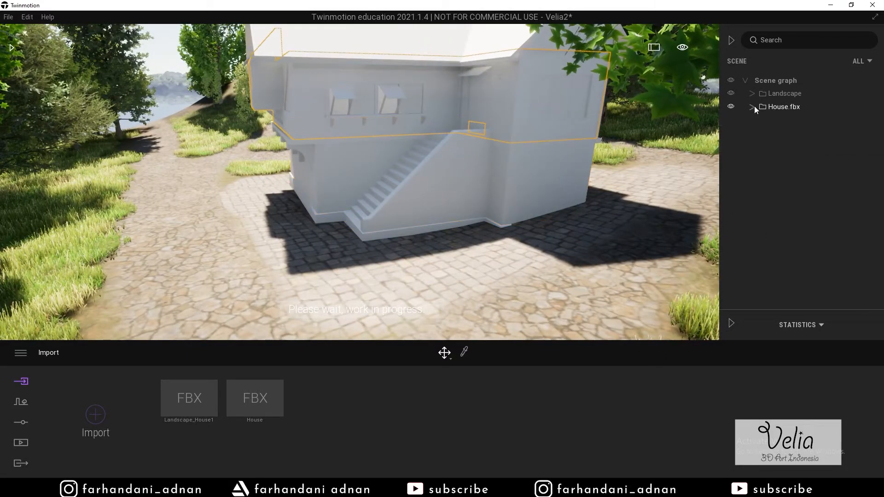
click(769, 107)
- Select all parts in House.fbx, from Wall lt2 to Default material, and try the Scale and Rotate tools on them
right_drag(515, 334, 527, 217)
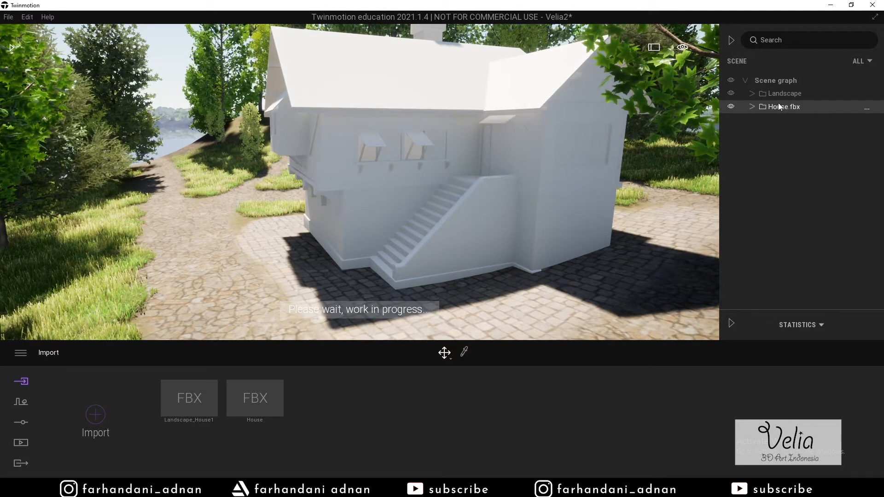
click(754, 108)
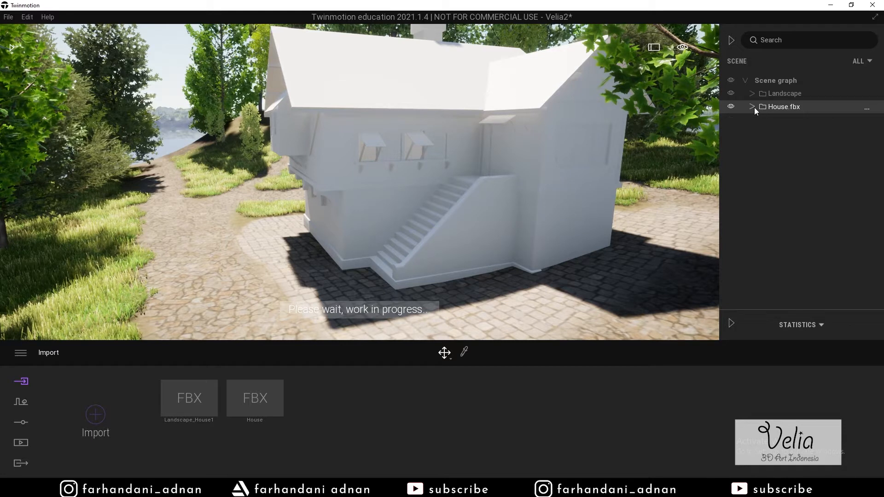
click(780, 118)
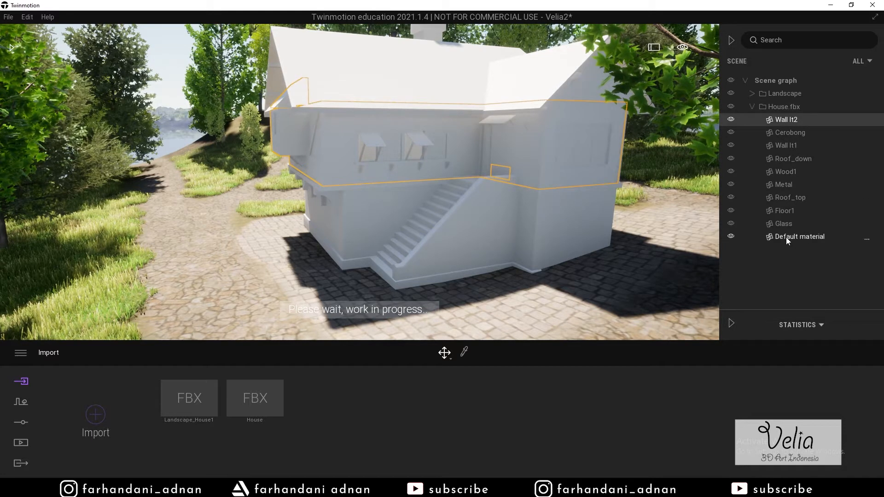
shift+click(786, 237)
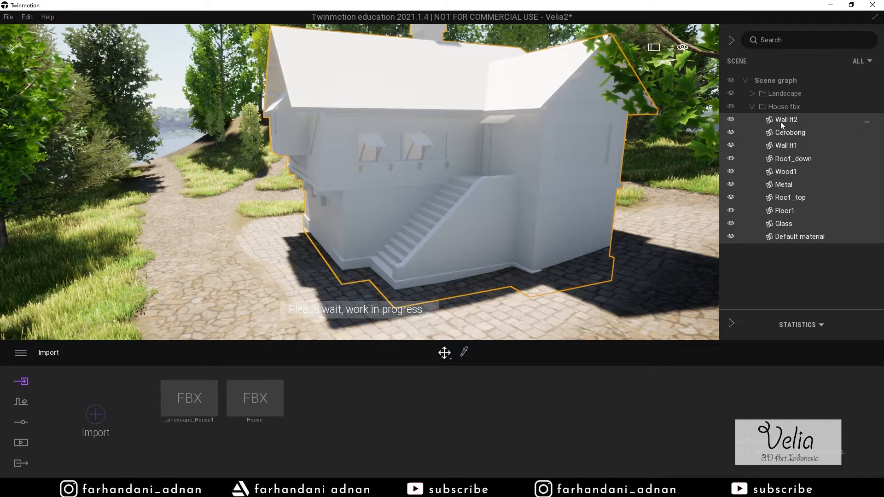
click(445, 354)
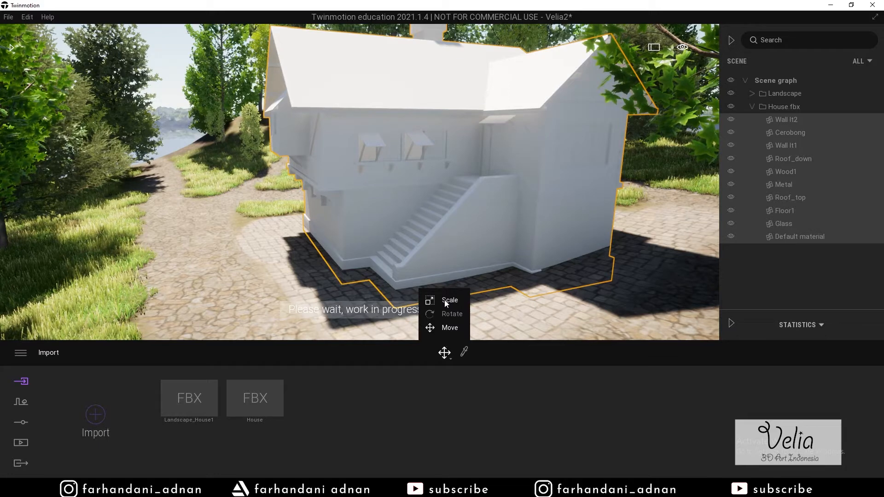
shift+middle_drag(457, 244, 475, 256)
right_drag(474, 255, 466, 192)
right_drag(440, 219, 534, 235)
key(w)
key(w)
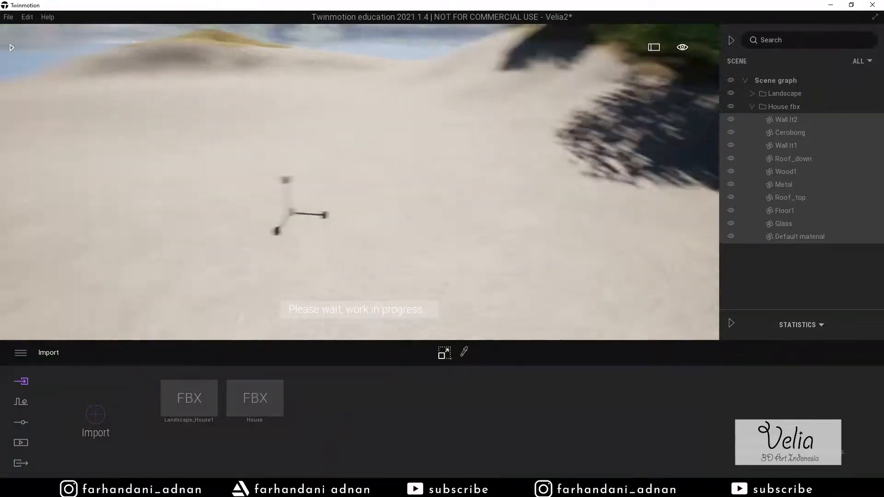
key(s)
right_drag(351, 224, 408, 205)
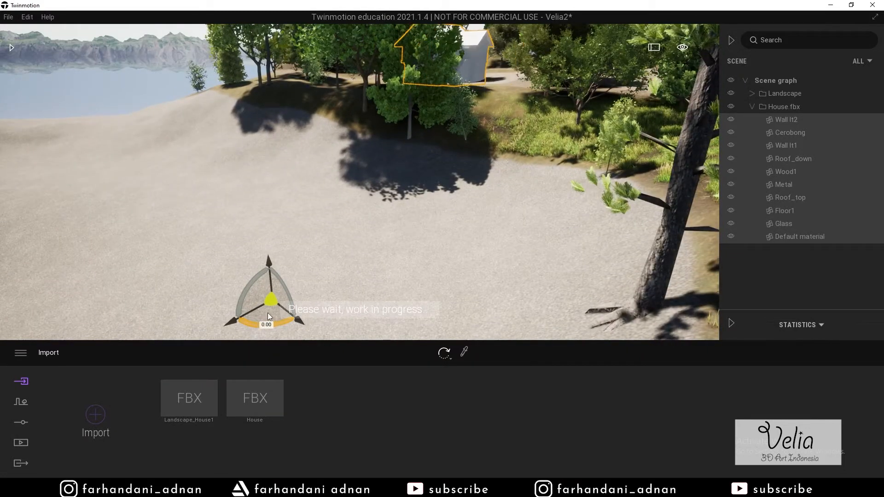
- Return to the house, clear the selection of its parts and collapse the House.fbx container
right_drag(328, 314, 351, 279)
key(w)
right_drag(461, 142, 476, 145)
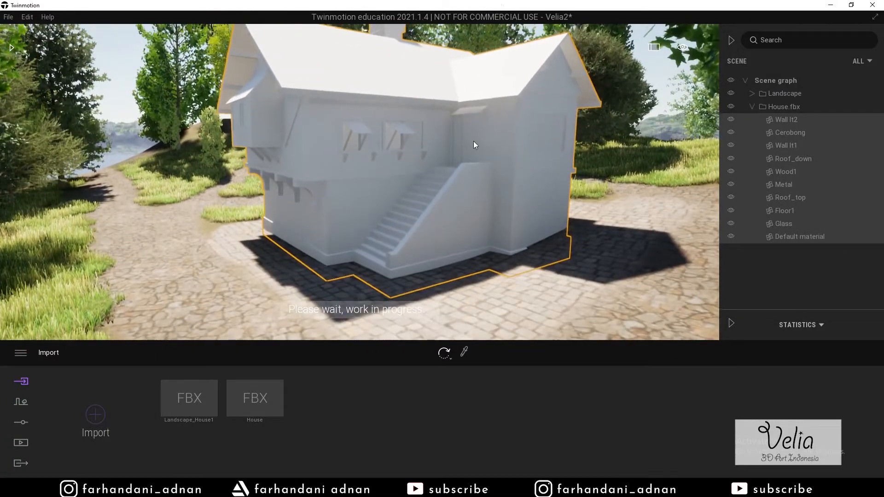
right_drag(458, 110, 456, 99)
click(322, 44)
mouse_move(322, 45)
right_down()
mouse_move(349, 54)
mouse_move(329, 52)
mouse_move(324, 61)
mouse_move(330, 53)
right_up()
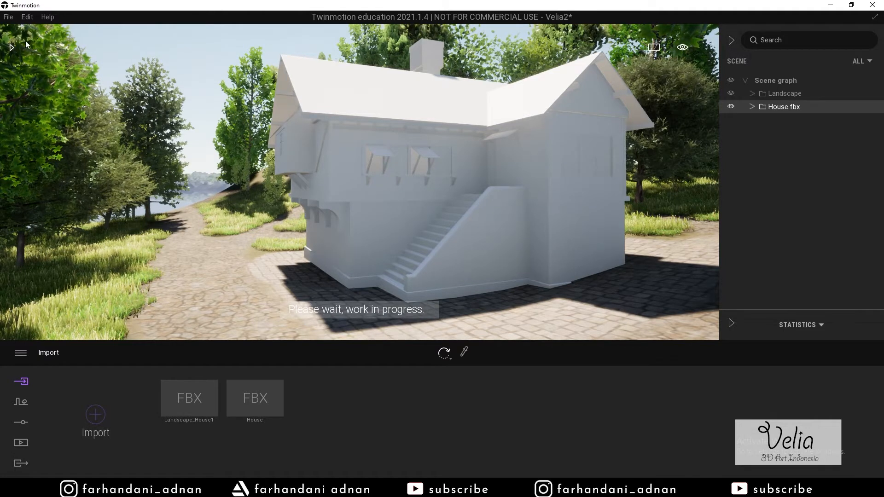
- Show the asset library and switch it from Trees to the Materials category
click(11, 48)
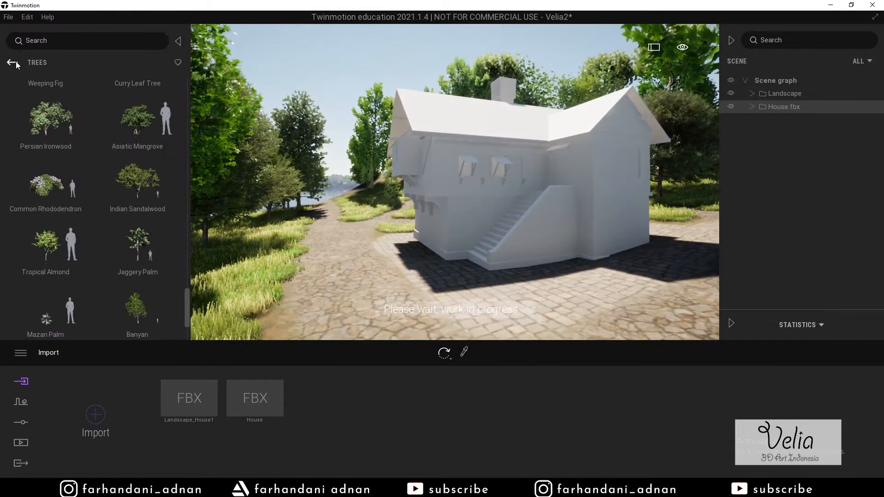
click(16, 65)
click(14, 65)
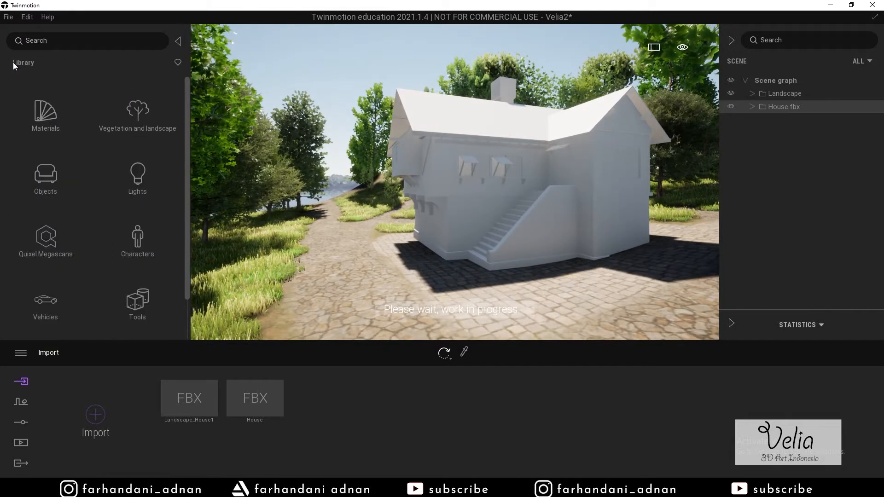
click(45, 113)
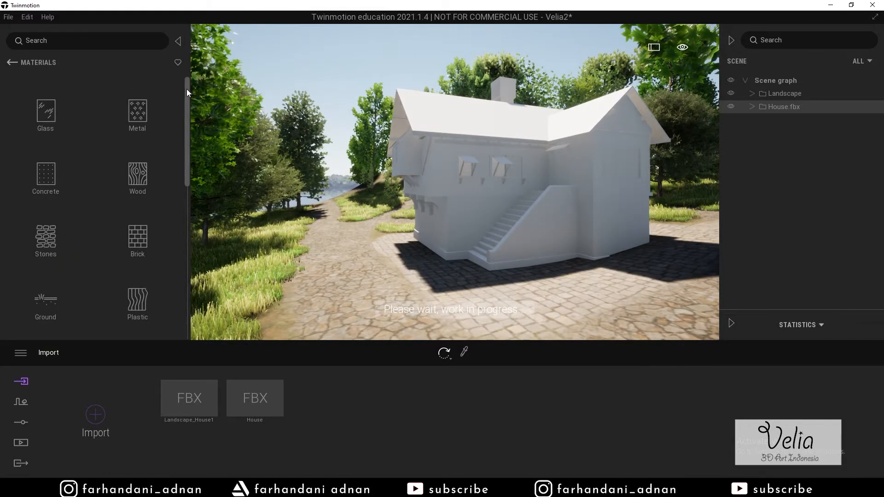
drag(186, 89, 187, 180)
- Apply the Roof covering 24 material from the roof coverings to the house's roof
key(w)
right_drag(378, 163, 422, 189)
key(e)
key(s)
key(w)
scroll(117, 247, down, 4)
scroll(136, 248, up, 4)
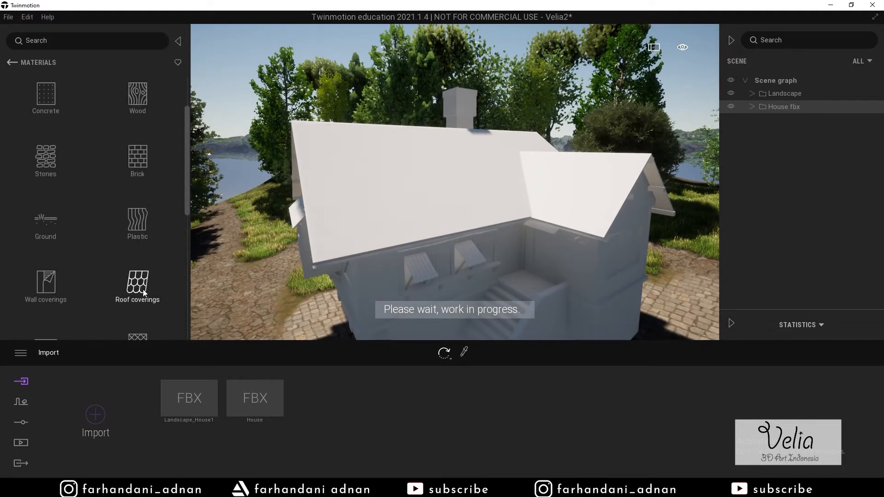
click(138, 283)
scroll(134, 172, down, 2)
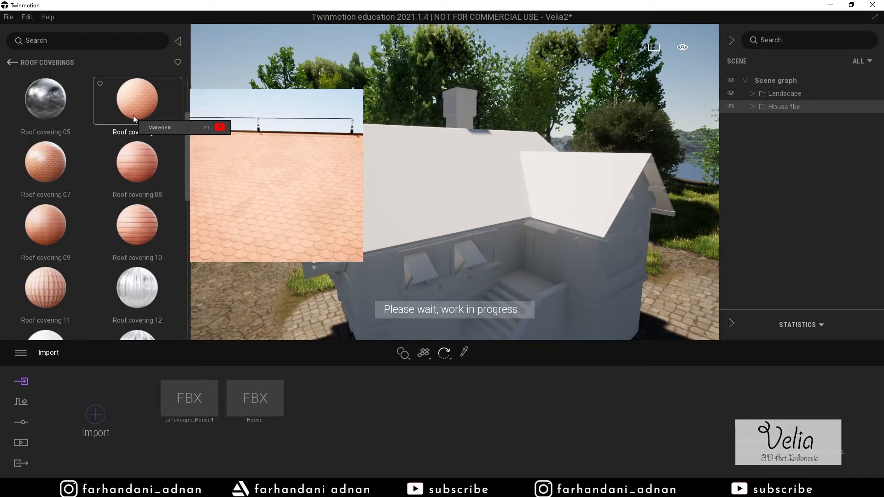
scroll(120, 158, down, 7)
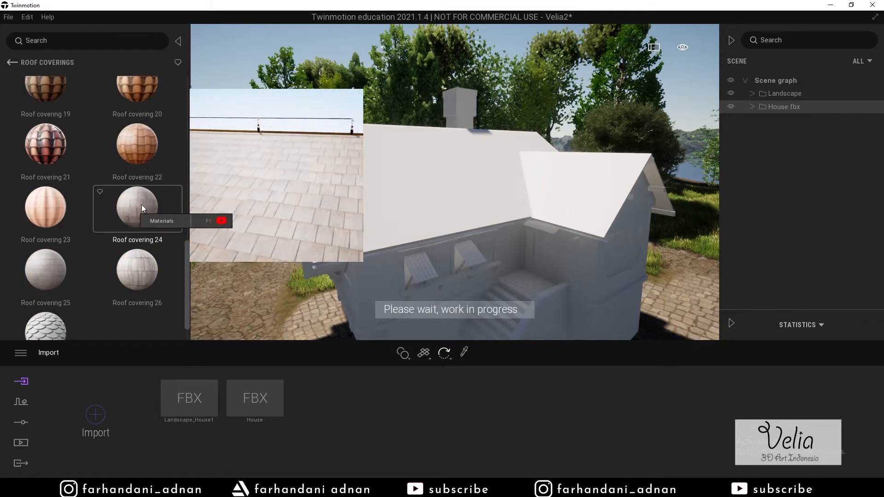
drag(153, 210, 332, 207)
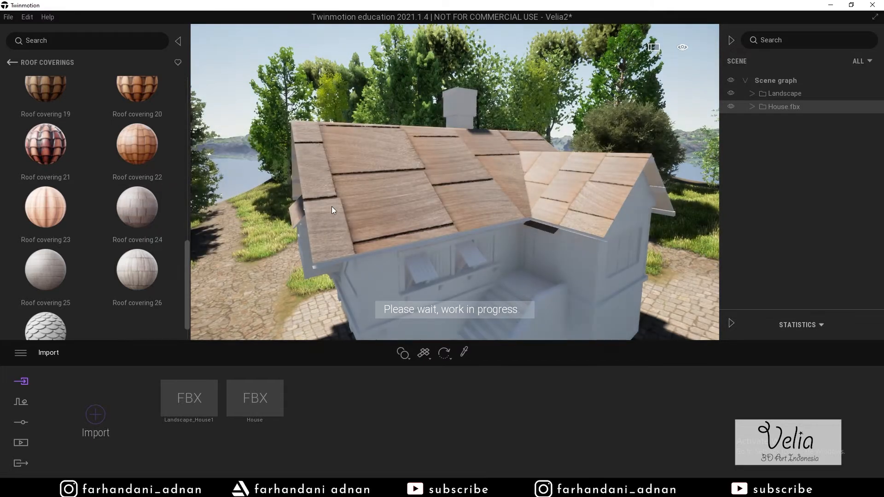
- Set the Roof covering 24 material's scale to 0.30 and its rotation to 90°
shift+middle_drag(442, 184, 437, 207)
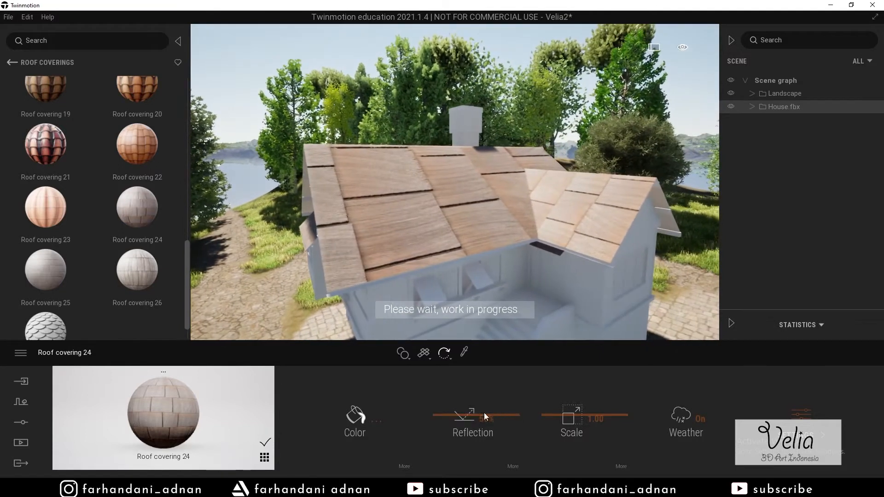
drag(565, 415, 564, 446)
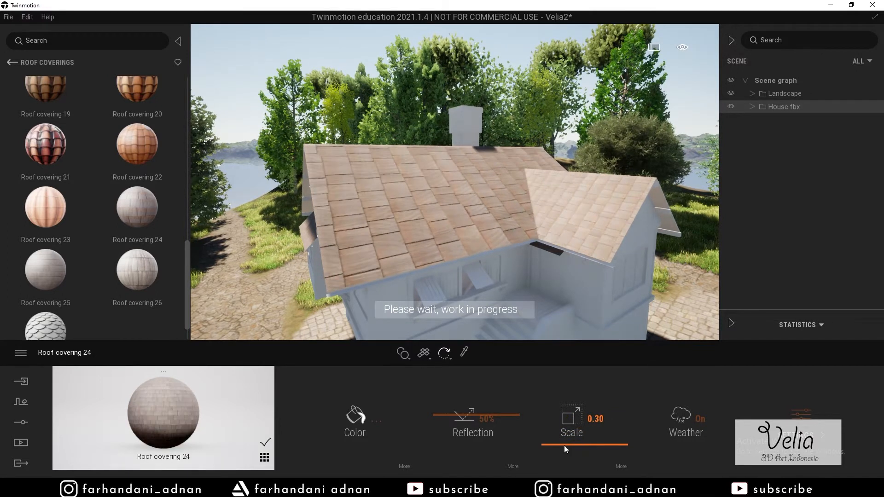
click(620, 466)
text(90)
key(Return)
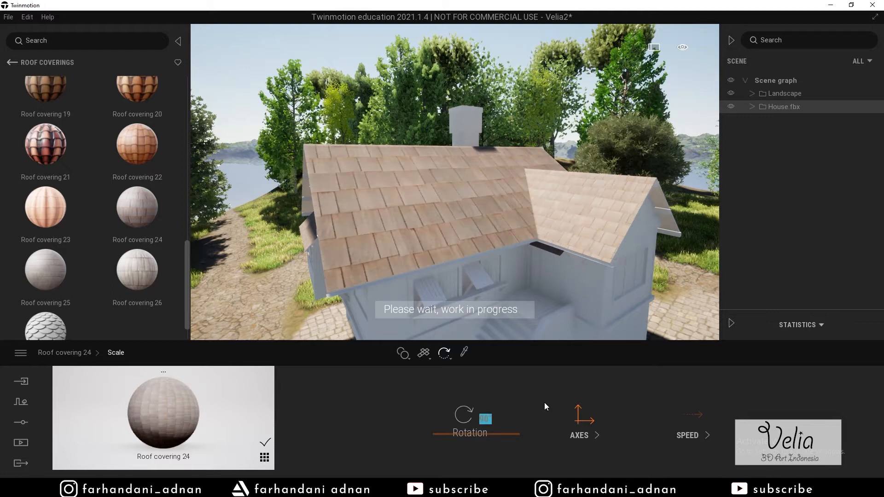
- Examine the roof shingles' direction, size and surface detail up close and from above the house
key(w)
right_drag(463, 206, 455, 224)
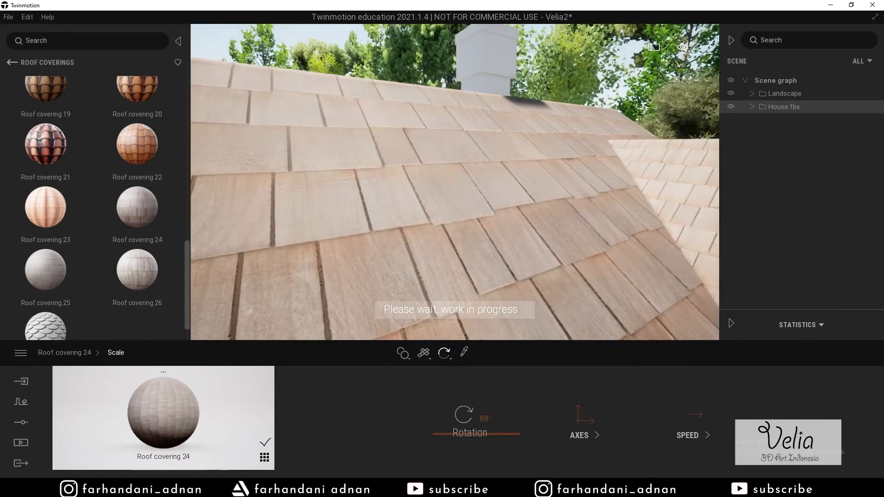
key(s)
key(w)
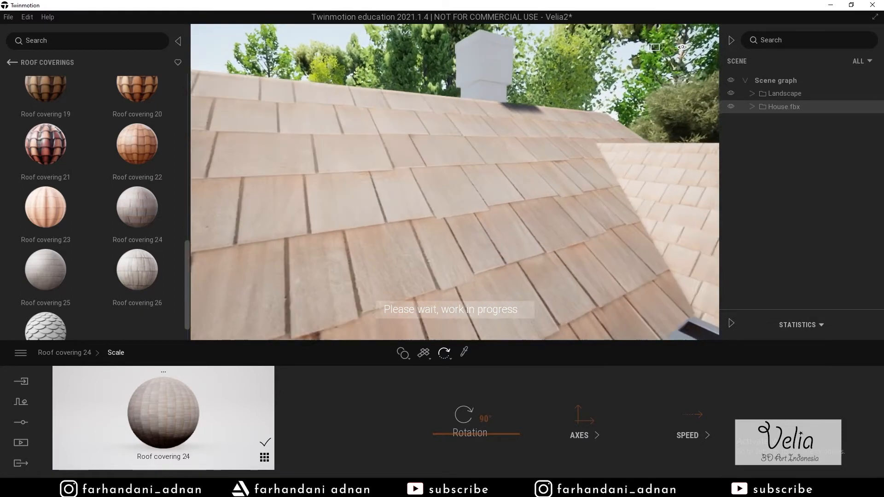
key(a)
right_drag(455, 233, 461, 238)
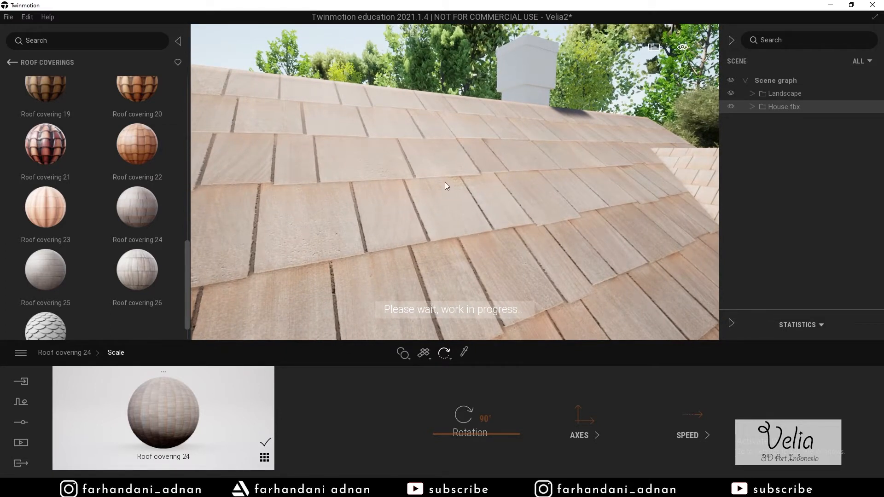
key(s)
right_drag(460, 190, 483, 195)
key(w)
key(s)
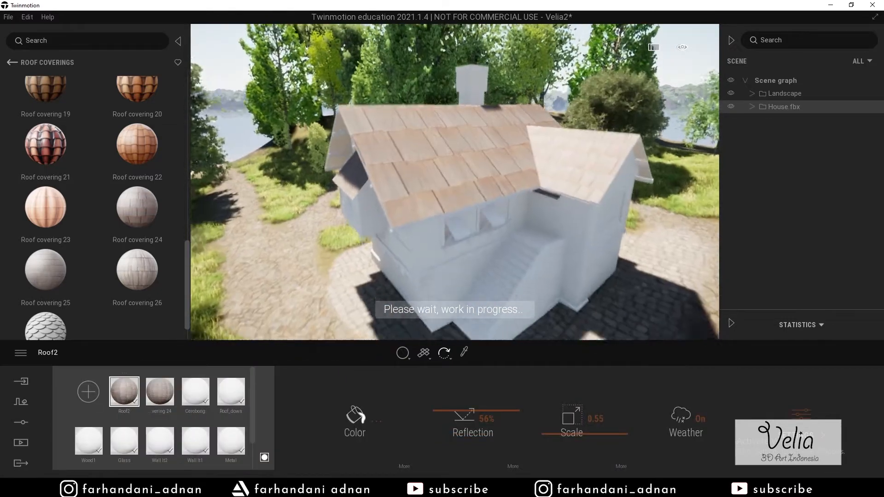
- Set the Roof2 material's scale to 0.41 on the house's roof
key(w)
right_drag(455, 184, 400, 204)
key(s)
key(w)
key(d)
key(w)
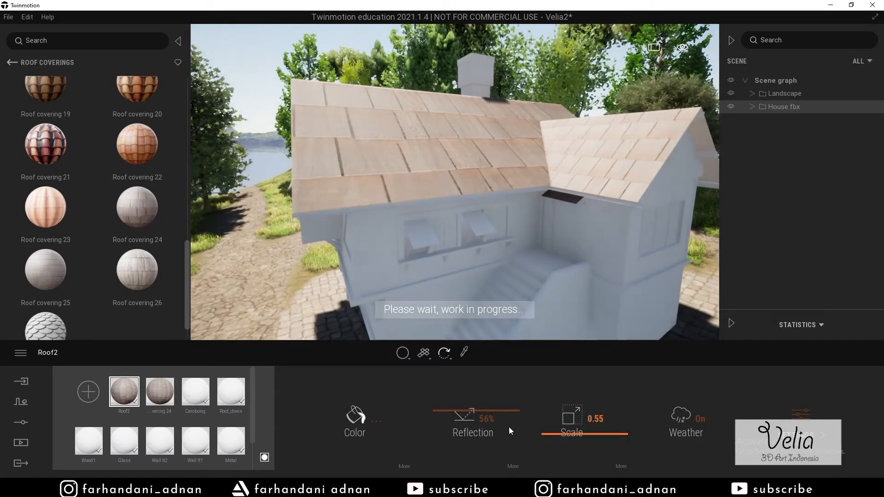
drag(574, 434, 572, 441)
- Apply the Rough planks wood material to the house's upper-floor wall around the windows
shift+middle_drag(497, 194, 510, 146)
shift+drag(407, 196, 371, 195)
scroll(370, 201, up, 3)
mouse_move(370, 200)
shift+middle_down()
mouse_move(416, 198)
mouse_move(368, 199)
shift+middle_up()
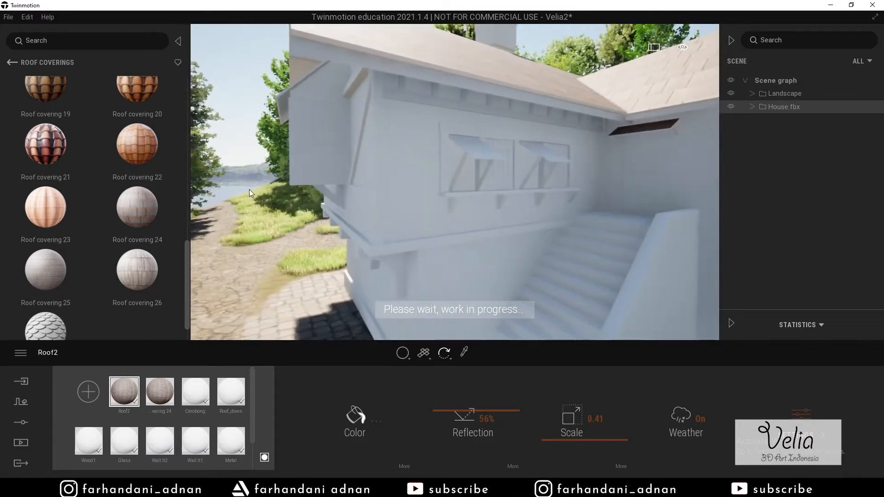
click(12, 62)
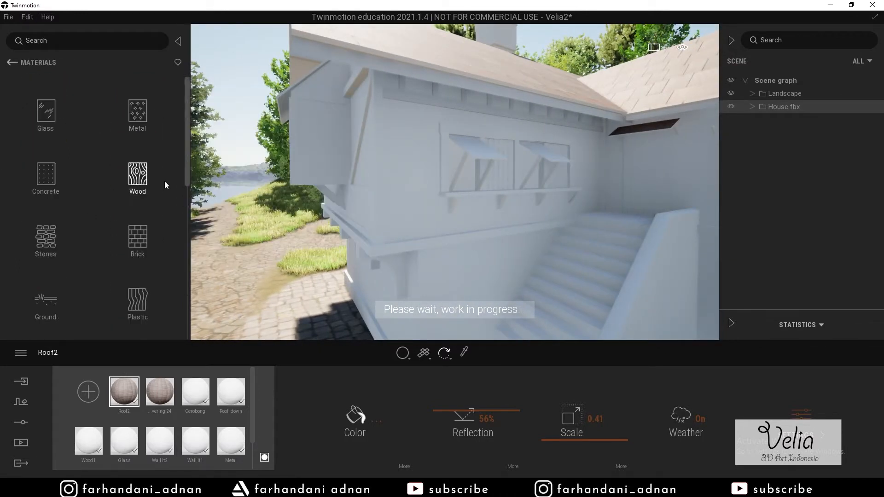
click(133, 193)
scroll(84, 171, down, 3)
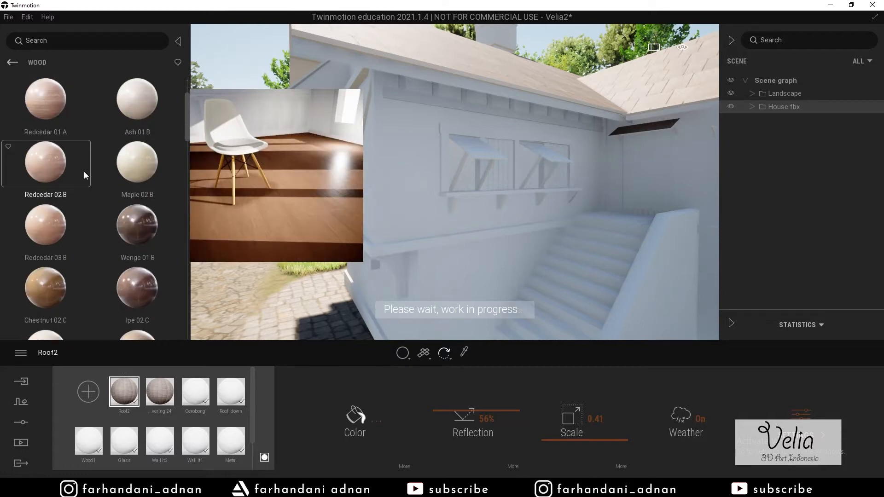
scroll(84, 172, down, 10)
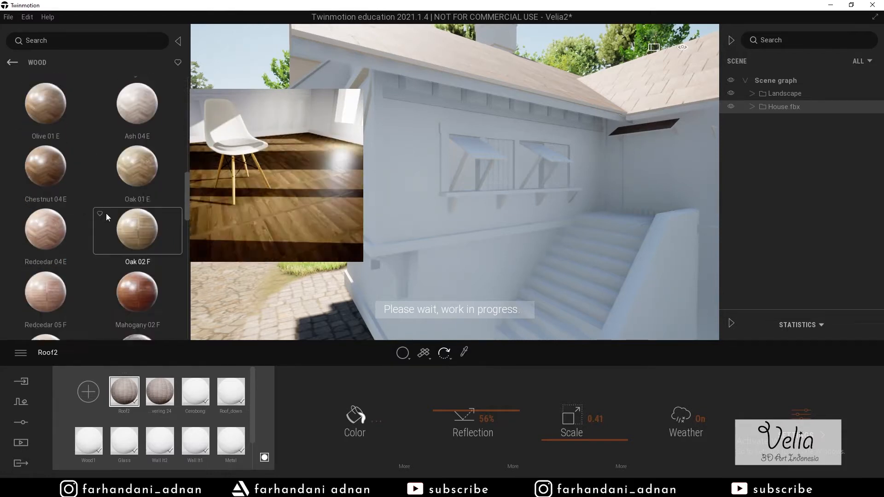
scroll(118, 210, down, 5)
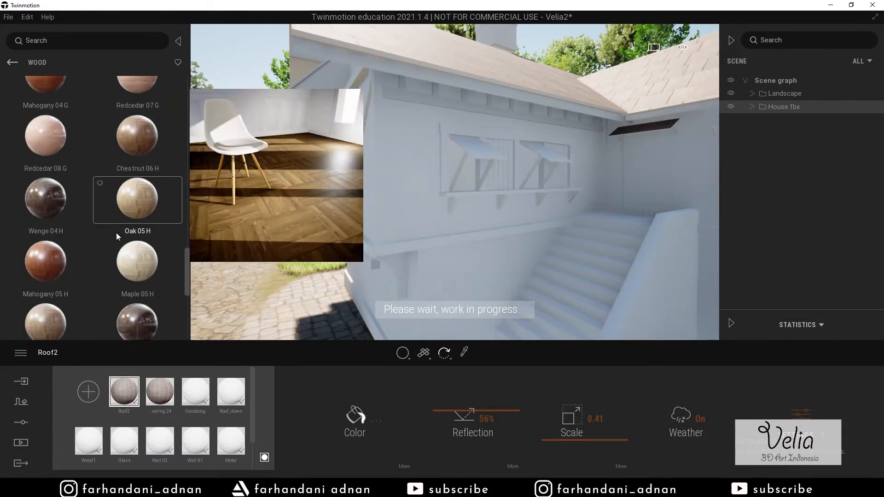
scroll(89, 242, down, 3)
mouse_move(70, 308)
mouse_down()
mouse_move(419, 203)
mouse_move(85, 306)
mouse_up()
drag(53, 184, 412, 184)
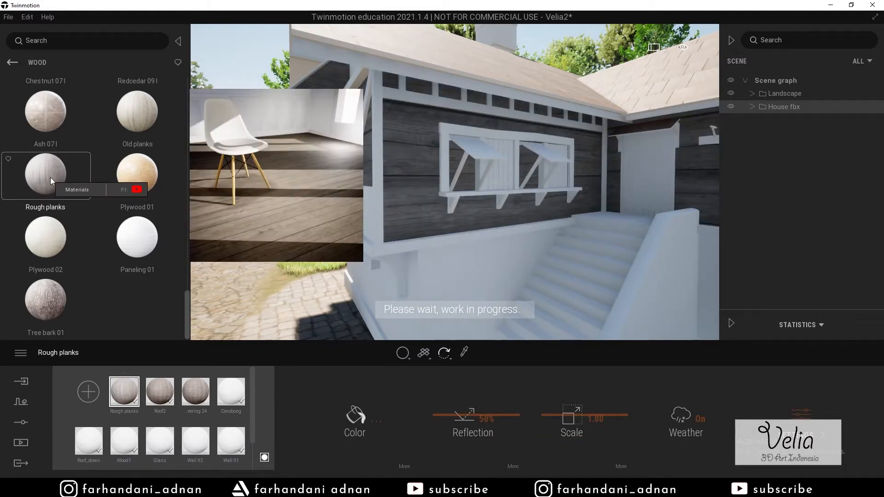
- Set the Rough planks material's scale to 0.29 on the house's upper-floor walls
drag(568, 420, 567, 446)
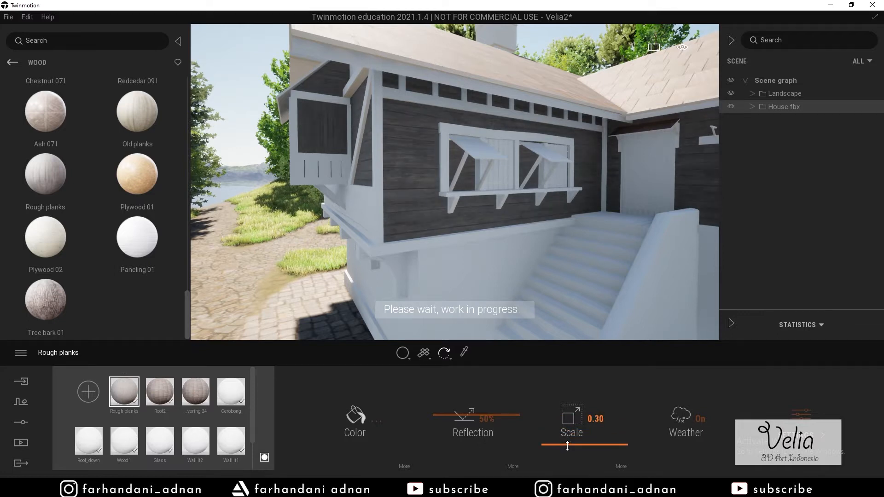
drag(567, 445, 567, 444)
shift+middle_drag(491, 209, 442, 184)
key(w)
right_drag(466, 318, 466, 285)
- Change the material application mode and apply Rough planks to the house's untextured window frames, beams and timber trim
click(407, 359)
click(410, 321)
drag(122, 393, 442, 186)
right_drag(517, 205, 571, 198)
key(s)
key(e)
key(w)
key(a)
key(s)
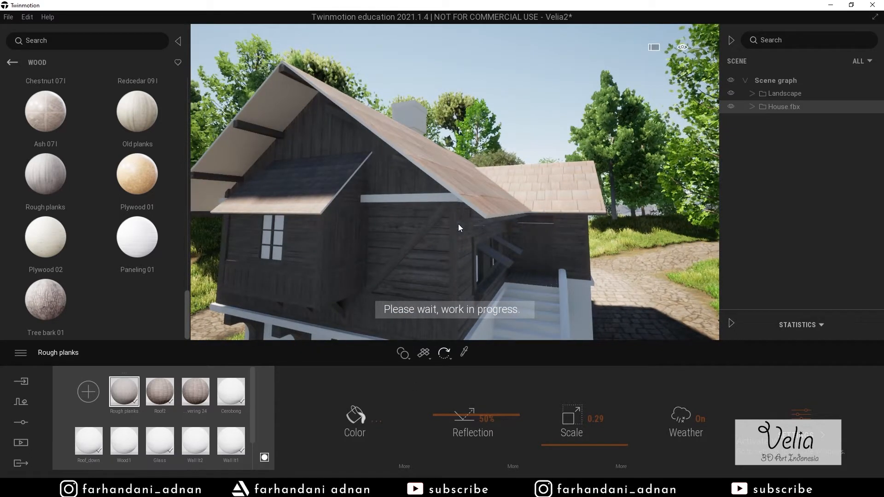
key(a)
mouse_move(407, 200)
right_down()
mouse_move(392, 200)
mouse_move(419, 205)
mouse_move(408, 202)
right_up()
key(w)
key(w)
key(e)
key(q)
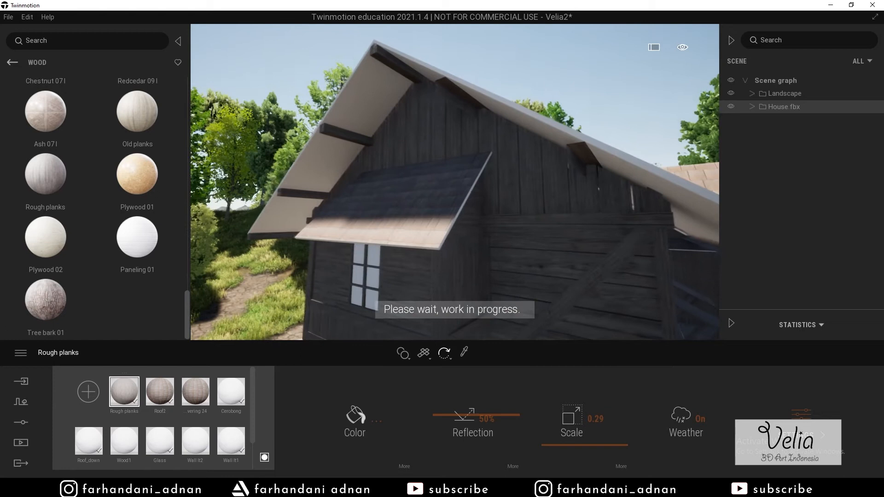
- Apply the Rough planks material to the underside of the gable roof's overhang
drag(230, 264, 337, 156)
right_drag(335, 162, 355, 205)
key(e)
key(q)
key(a)
key(q)
key(d)
key(d)
scroll(520, 173, up, 3)
right_drag(521, 172, 488, 163)
key(s)
key(w)
key(d)
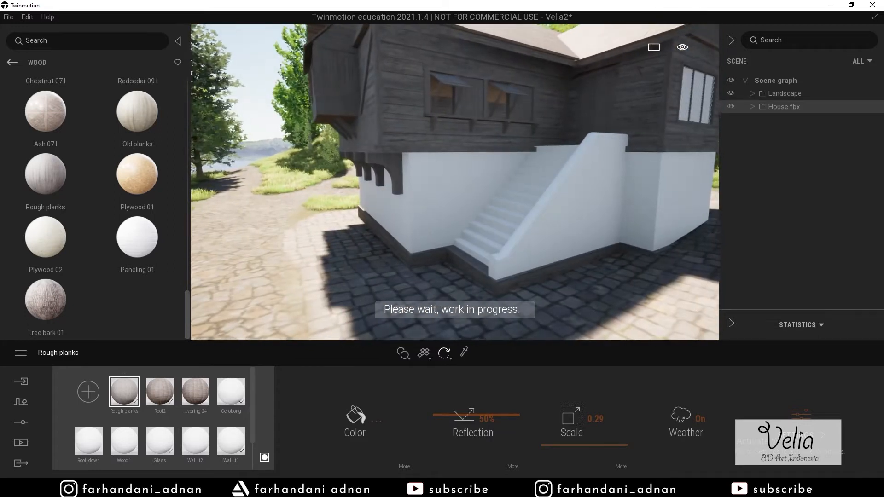
- Restore the single-material application mode and apply the Cinderblock 02 brick material to the house's white lower-floor walls and stairs
click(401, 353)
right_drag(461, 193, 443, 181)
key(s)
key(w)
key(a)
key(d)
key(s)
key(w)
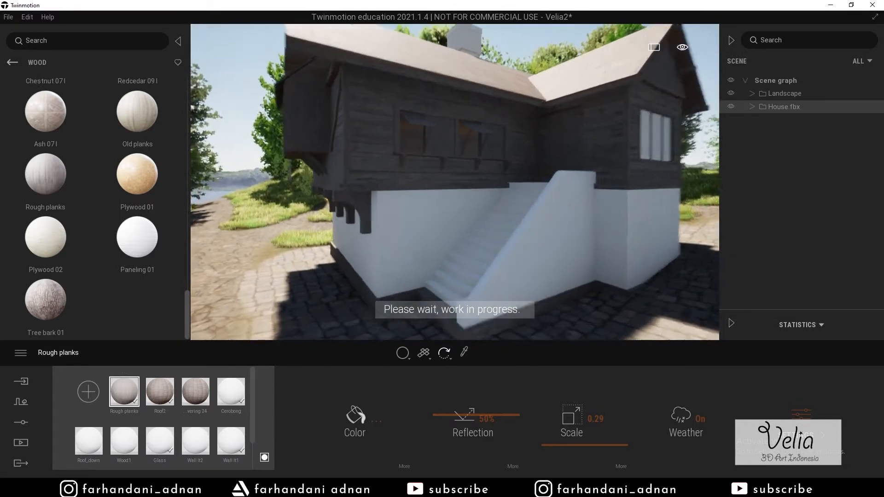
key(w)
right_drag(448, 229, 447, 219)
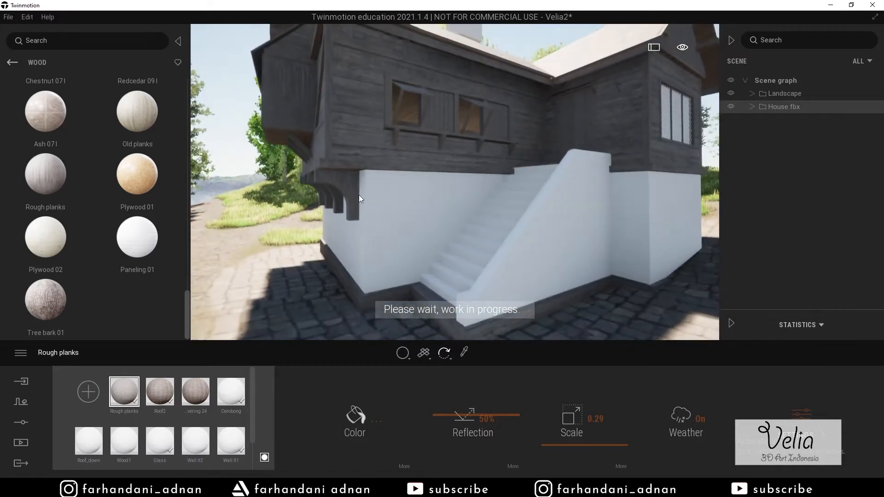
click(9, 64)
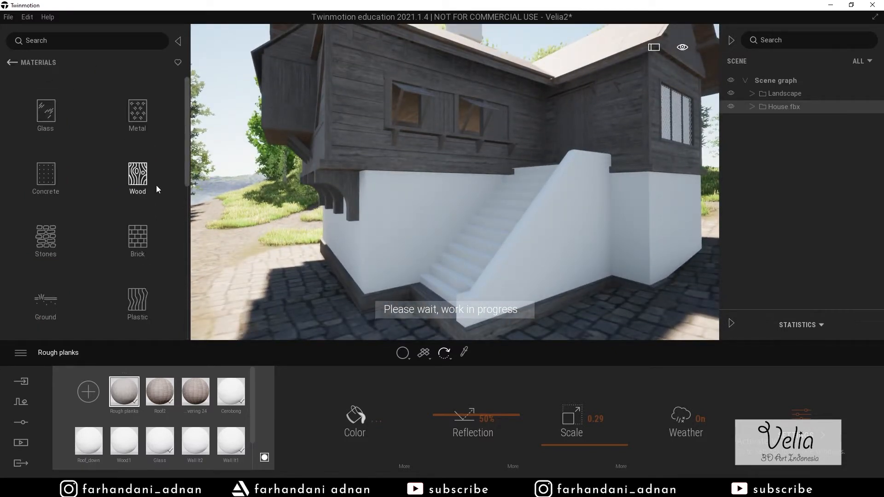
click(137, 240)
scroll(126, 164, down, 5)
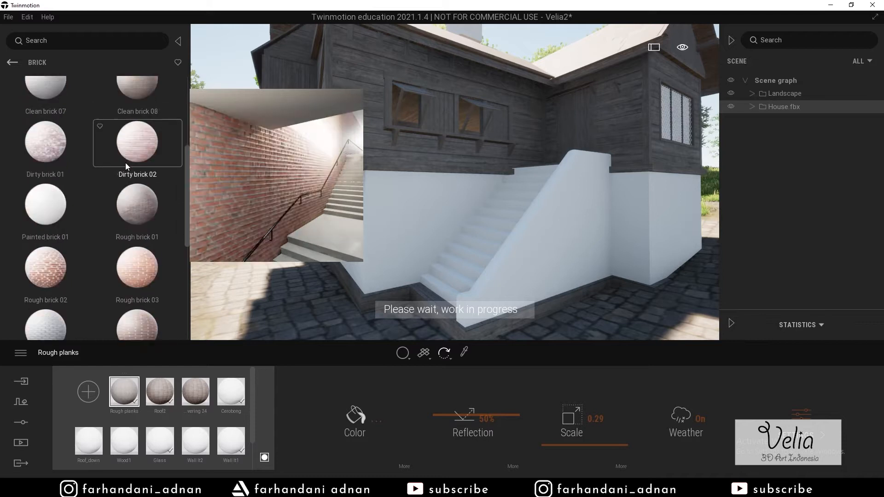
scroll(65, 157, down, 5)
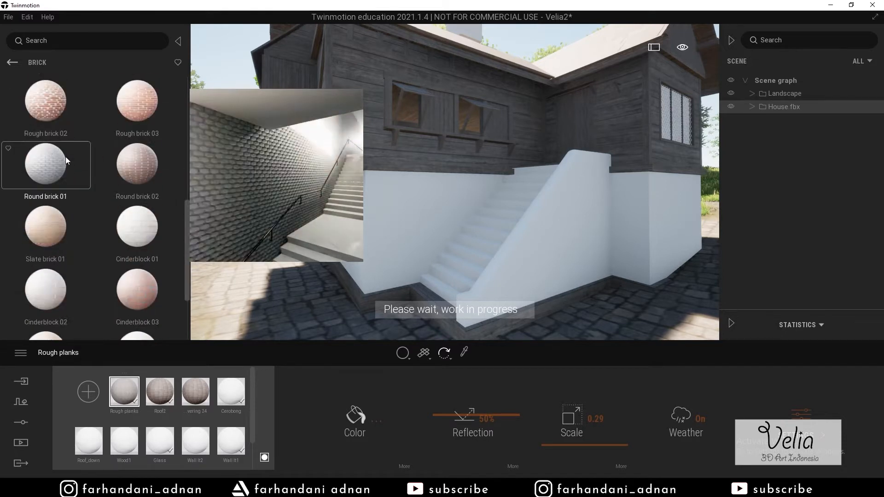
drag(61, 173, 405, 239)
- Set the Cinderblock 02 material's scale to 0.31 and its rotation to 90°
drag(553, 420, 576, 450)
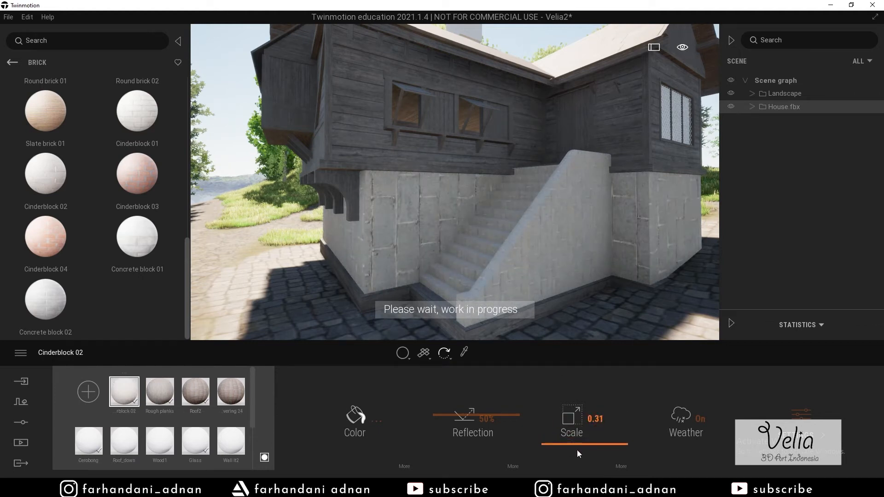
click(623, 467)
drag(485, 416, 485, 416)
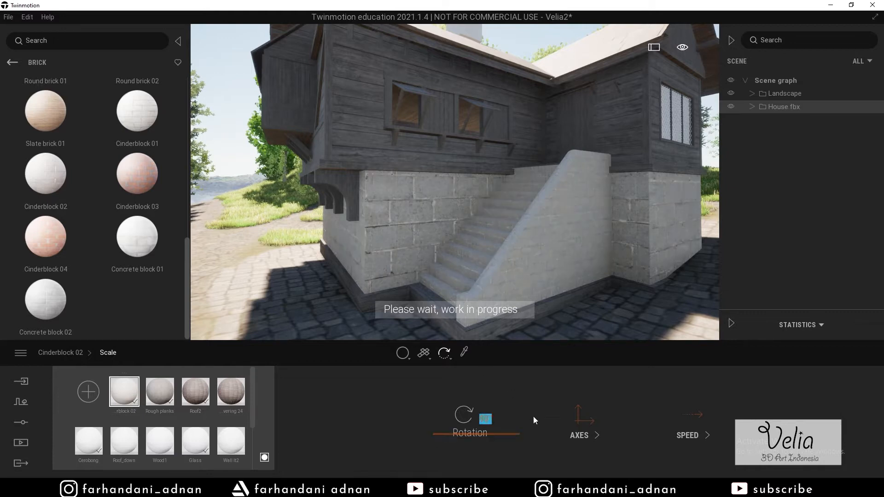
- Reduce the Cinderblock 02 material's scale to 0.24 on the lower walls and stairs
click(441, 357)
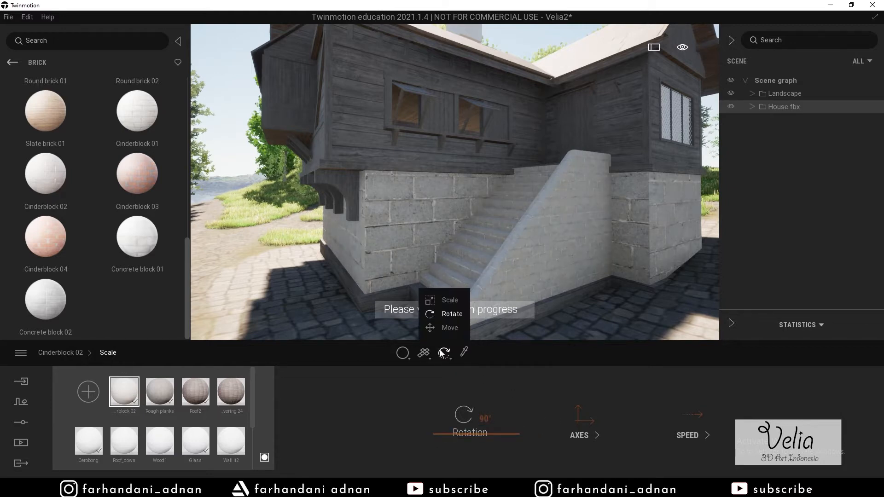
click(449, 301)
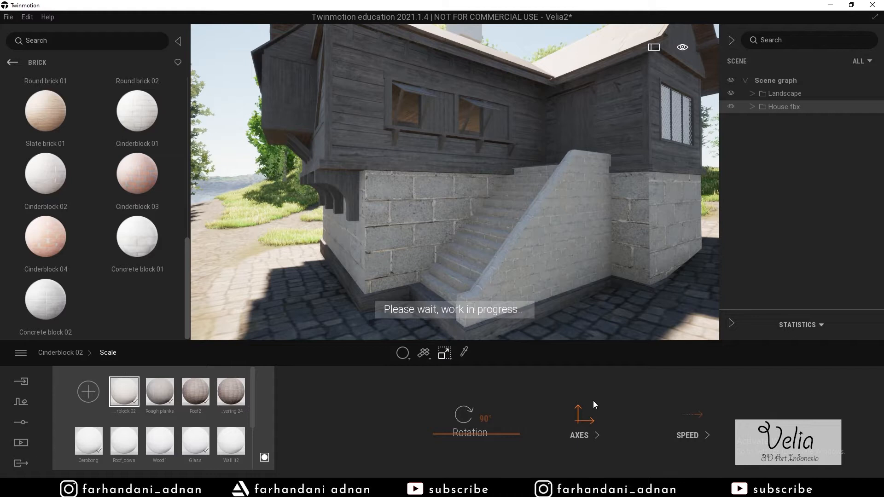
click(442, 355)
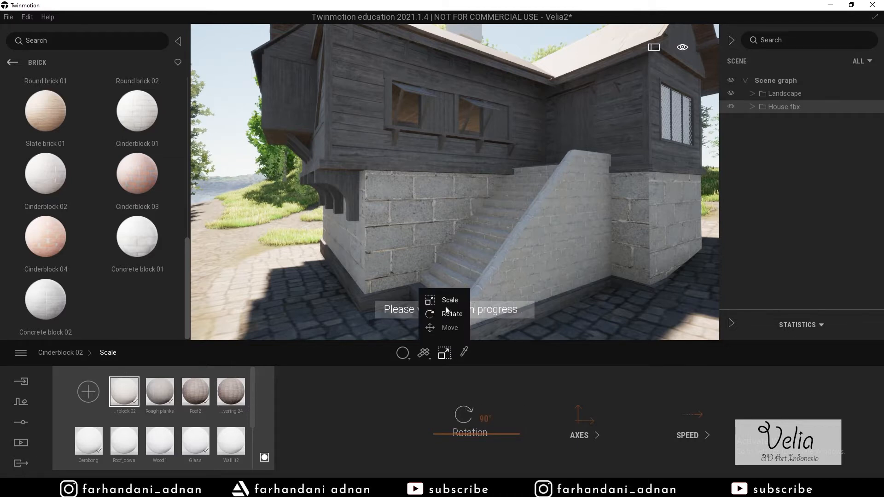
click(81, 355)
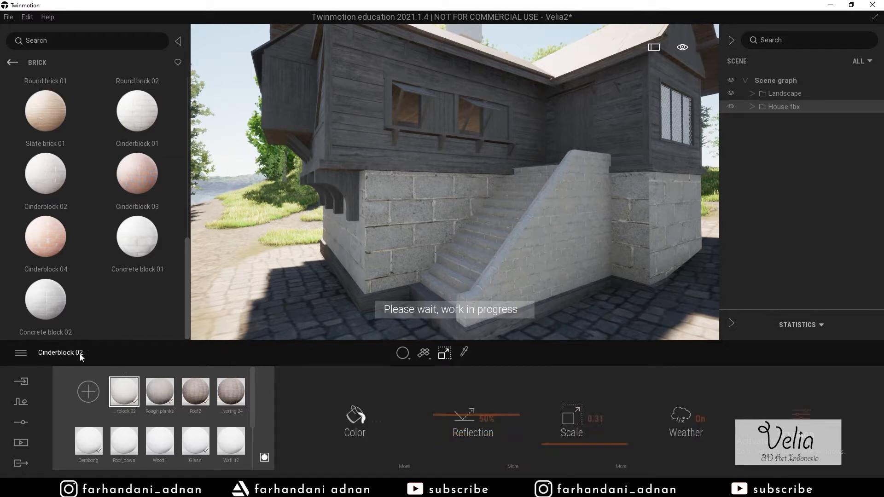
click(570, 446)
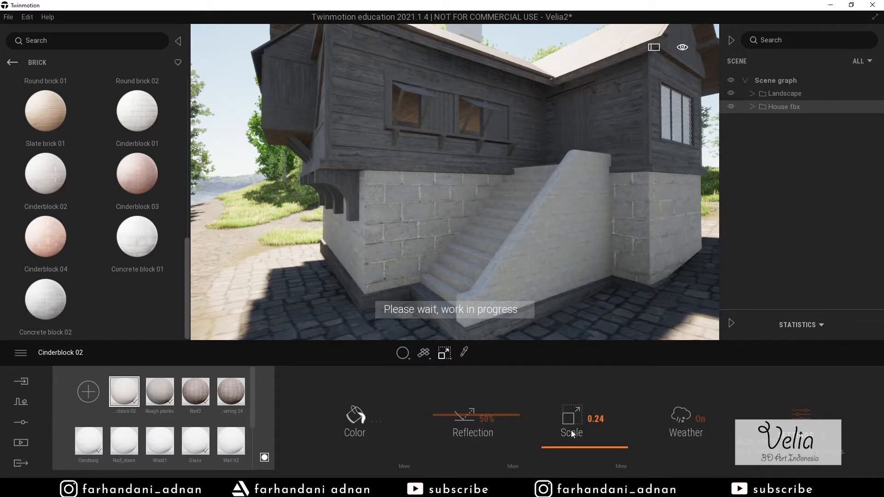
shift+middle_drag(576, 258, 451, 295)
shift+middle_drag(502, 249, 175, 374)
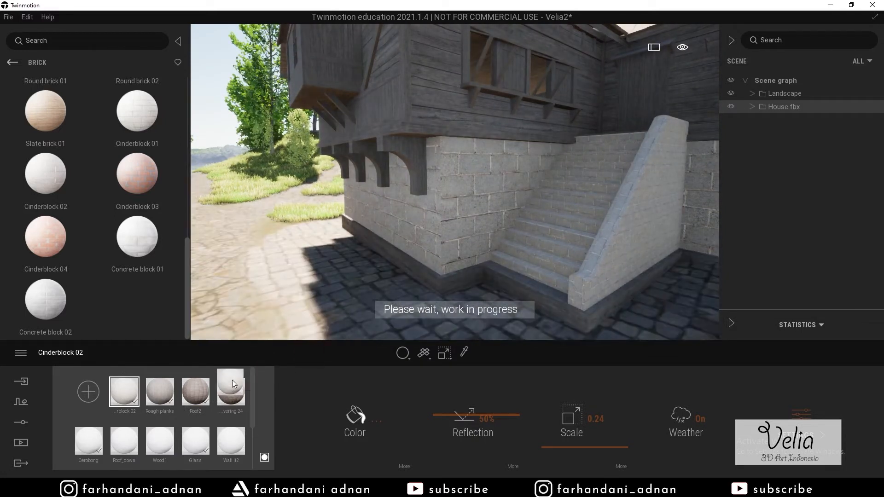
- Apply the Black lacquered glass material to the panes of the house's three-part lattice window
mouse_move(366, 263)
right_down()
mouse_move(350, 267)
mouse_move(336, 244)
mouse_move(303, 258)
mouse_move(368, 258)
right_up()
key(d)
right_drag(455, 221, 327, 216)
key(d)
key(w)
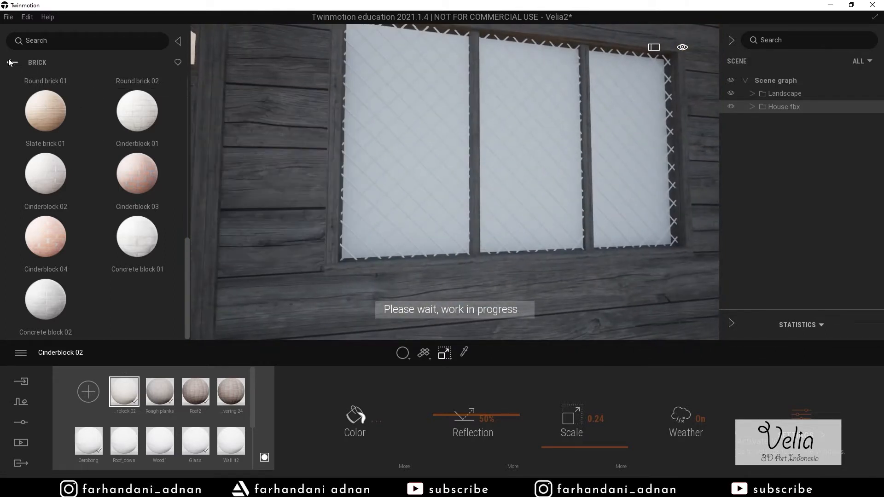
click(9, 63)
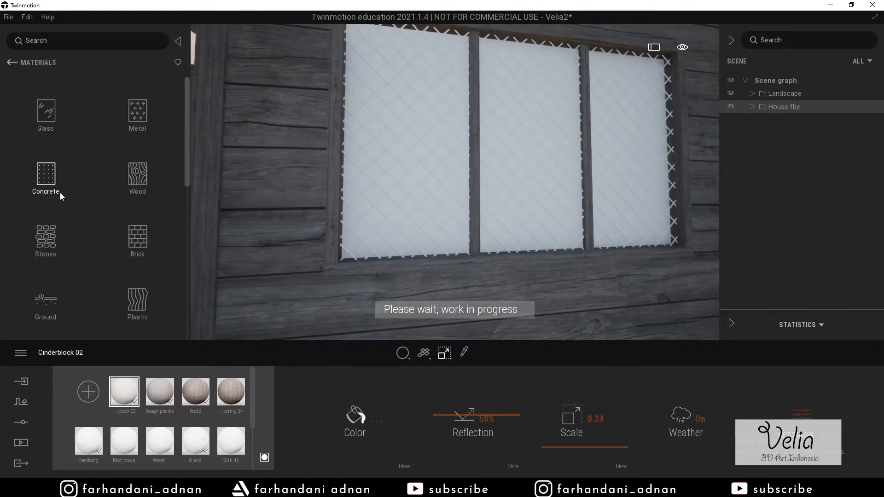
scroll(73, 215, down, 1)
scroll(133, 244, down, 1)
scroll(132, 244, down, 1)
scroll(133, 244, up, 3)
click(59, 124)
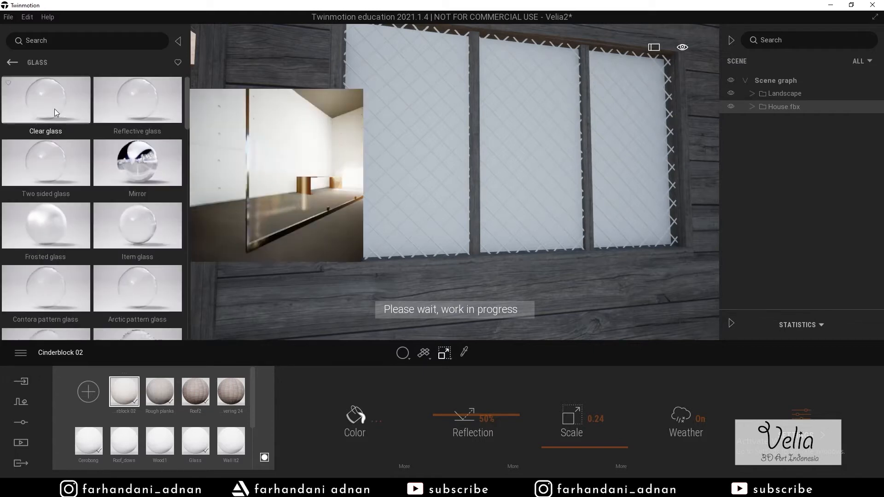
scroll(140, 167, down, 1)
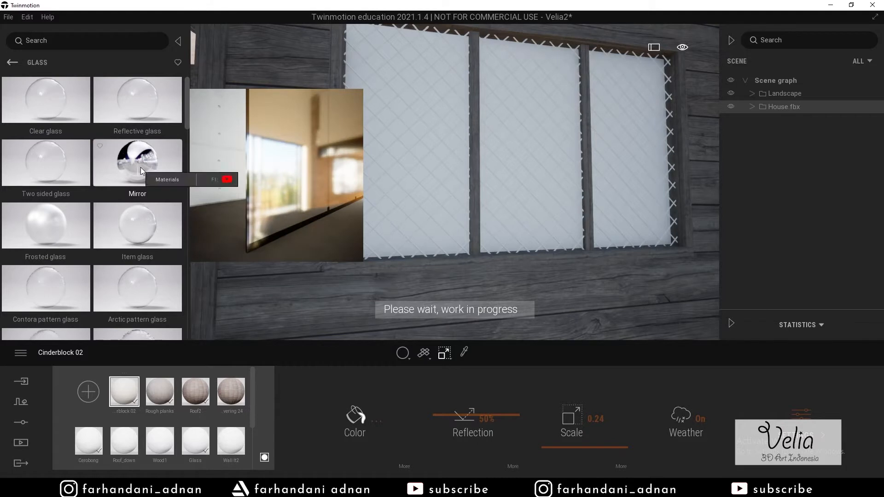
scroll(141, 167, down, 4)
scroll(148, 217, down, 1)
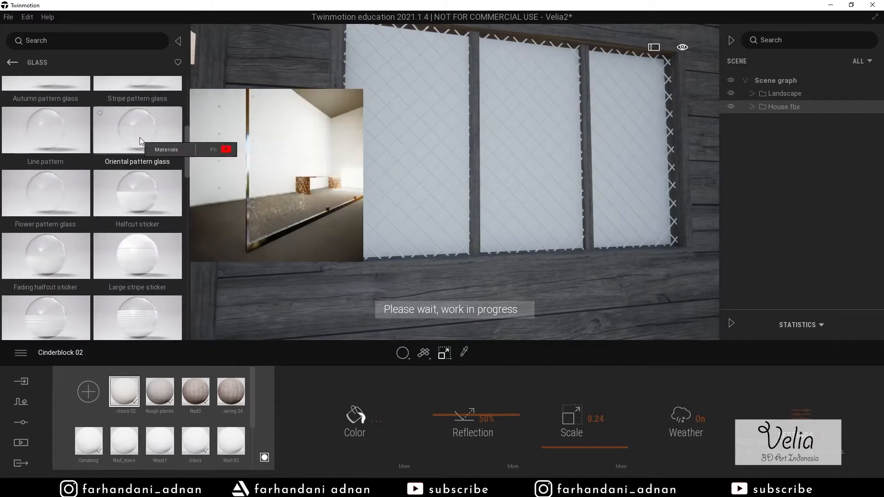
scroll(140, 138, down, 4)
scroll(146, 170, down, 8)
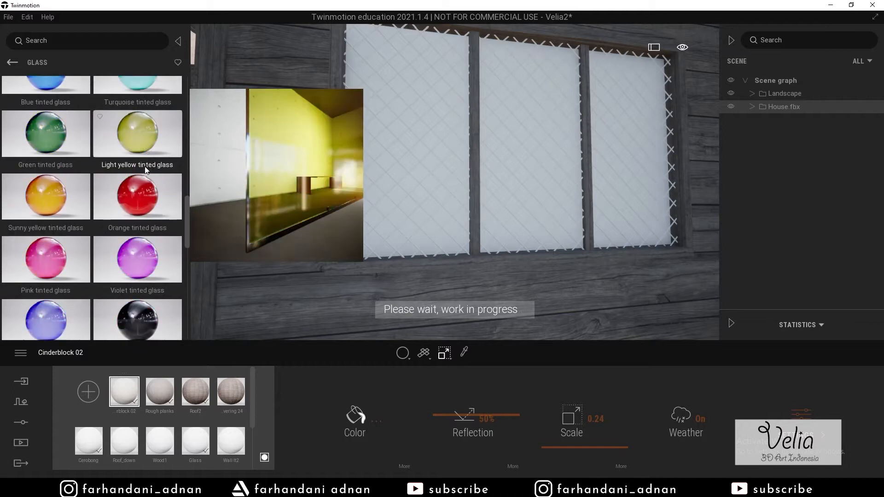
scroll(145, 167, down, 1)
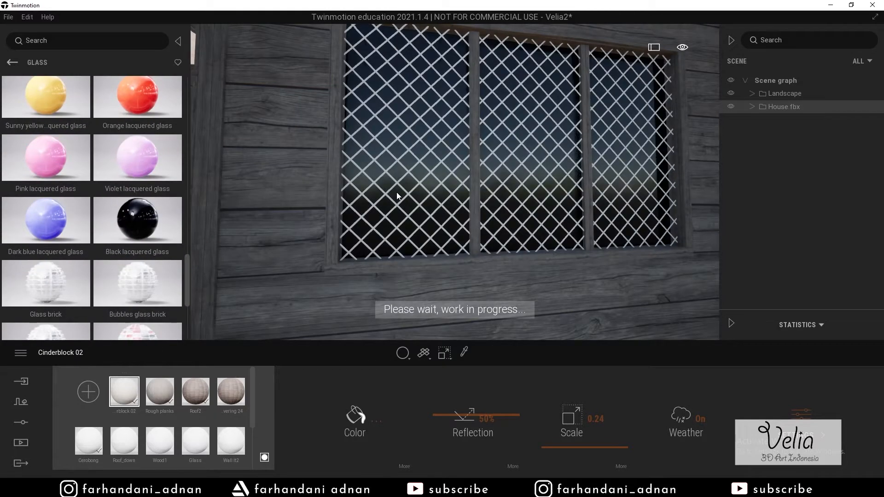
drag(396, 192, 397, 192)
- Apply the scene's Cinderblock 02 material to the white chimney on the roof
key(s)
right_drag(460, 145, 460, 172)
key(s)
key(w)
key(w)
key(s)
key(e)
key(s)
key(q)
key(w)
key(s)
key(e)
key(w)
key(q)
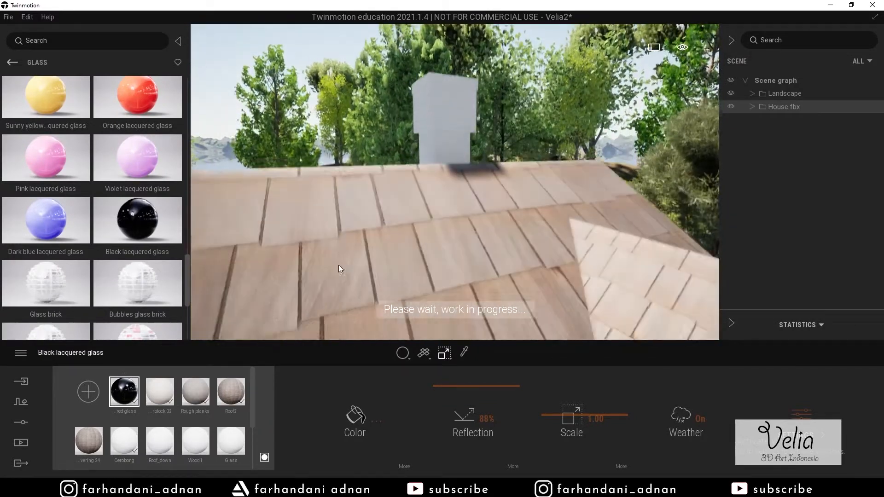
drag(160, 391, 444, 115)
- Hide the materials library and save the Velia2 project
key(e)
right_drag(443, 114, 508, 105)
key(w)
key(s)
key(a)
key(w)
key(w)
click(15, 60)
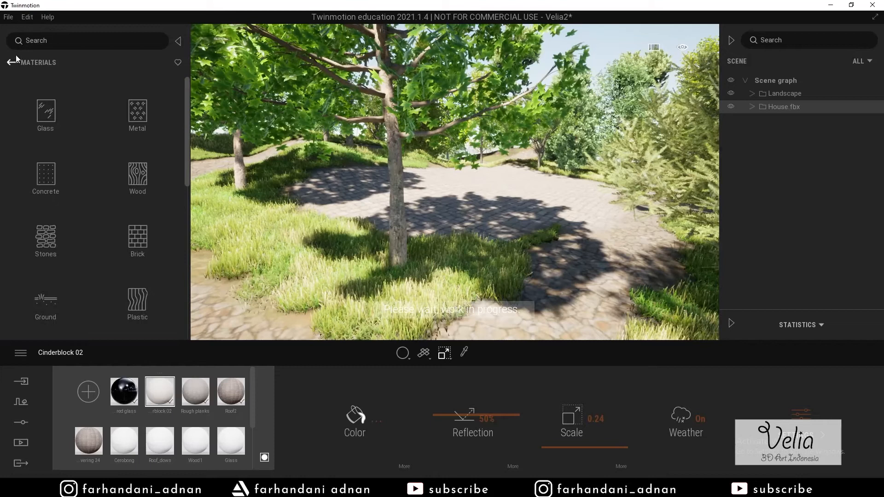
click(179, 42)
click(8, 17)
click(32, 94)
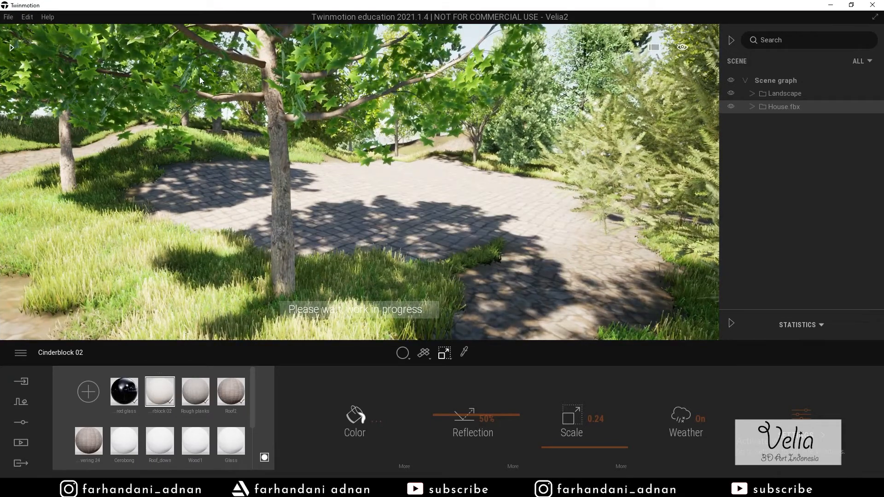
- Import the Medieval townhouse SketchUp model from the SKP folder as geometry, using the scene material for all material conflicts
key(w)
right_drag(352, 137, 334, 139)
key(s)
key(s)
key(q)
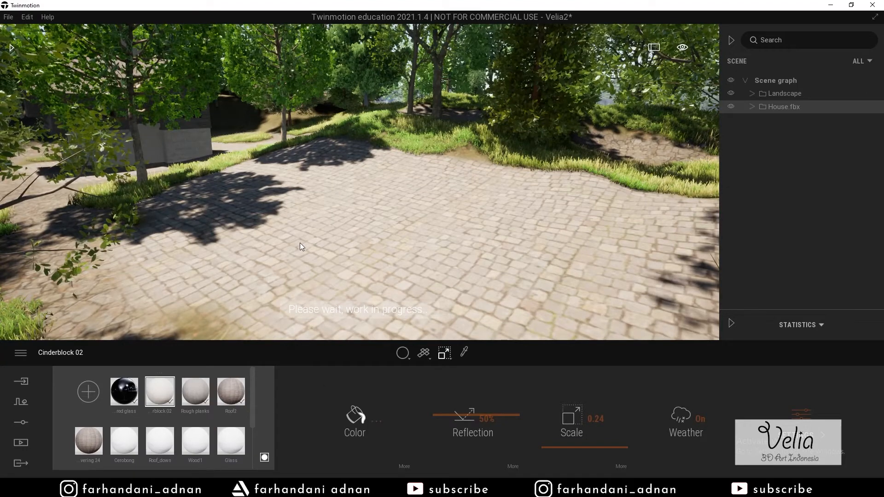
right_drag(300, 242, 257, 237)
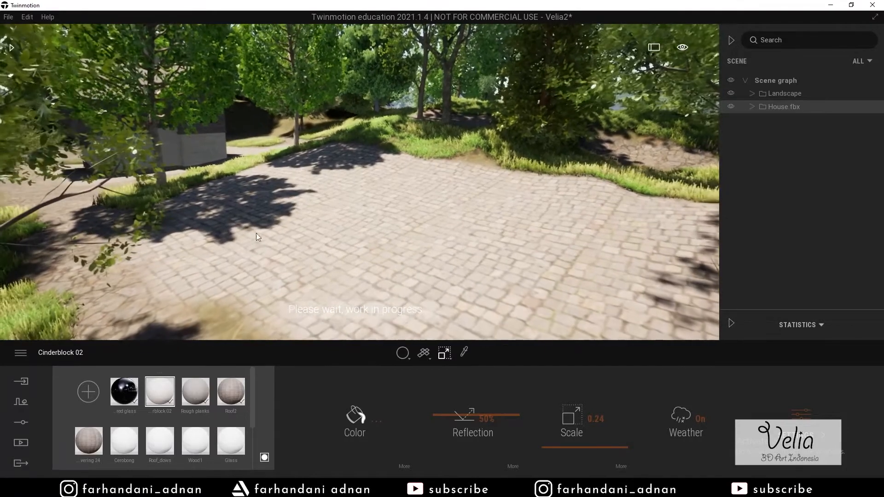
click(23, 382)
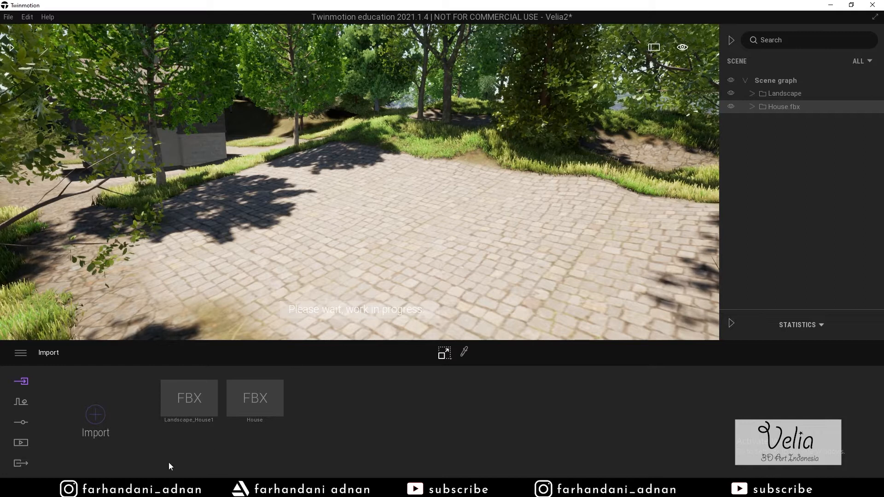
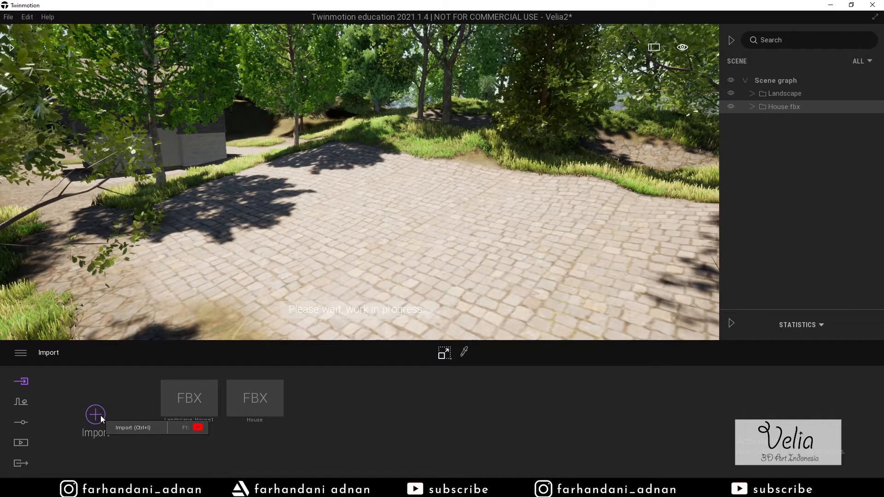
click(100, 415)
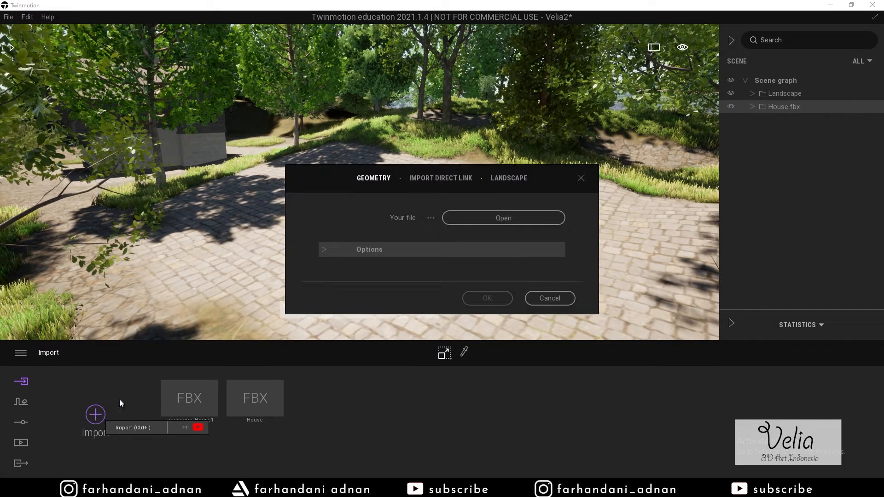
click(482, 217)
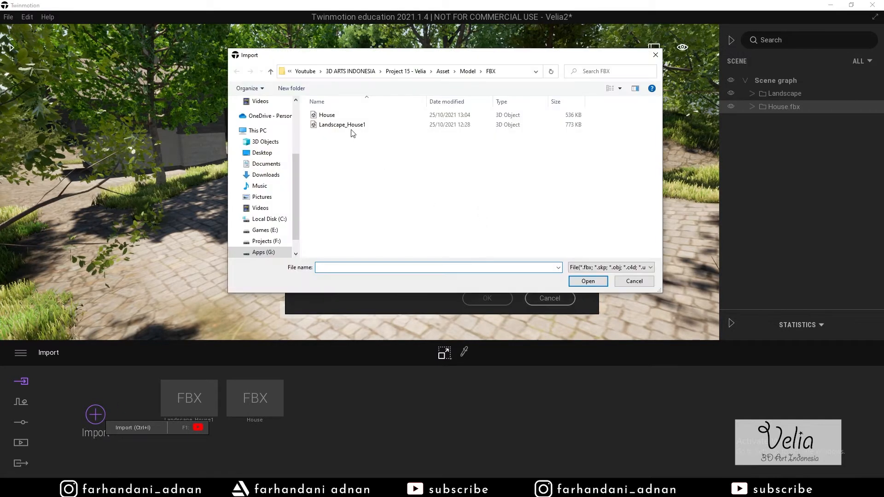
click(468, 72)
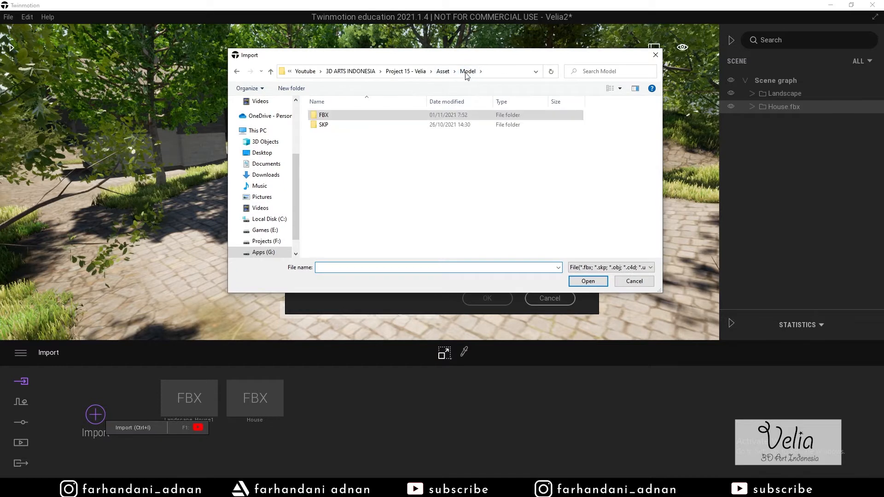
double_click(325, 125)
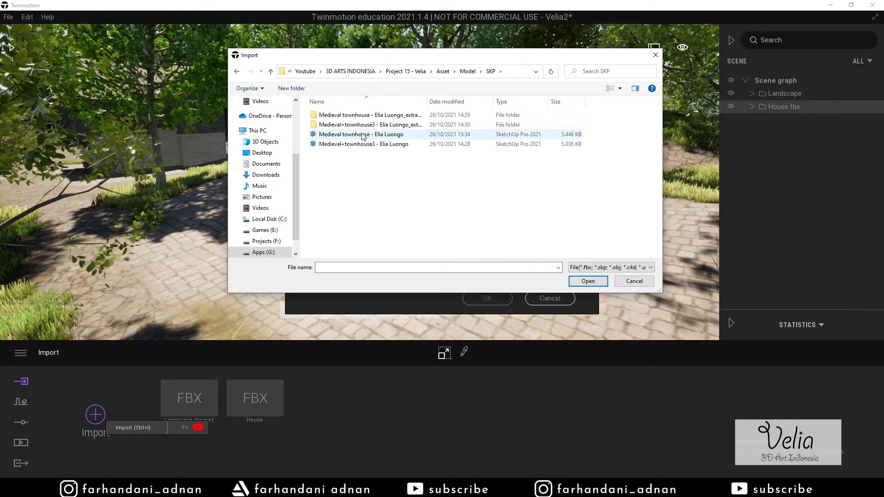
click(338, 136)
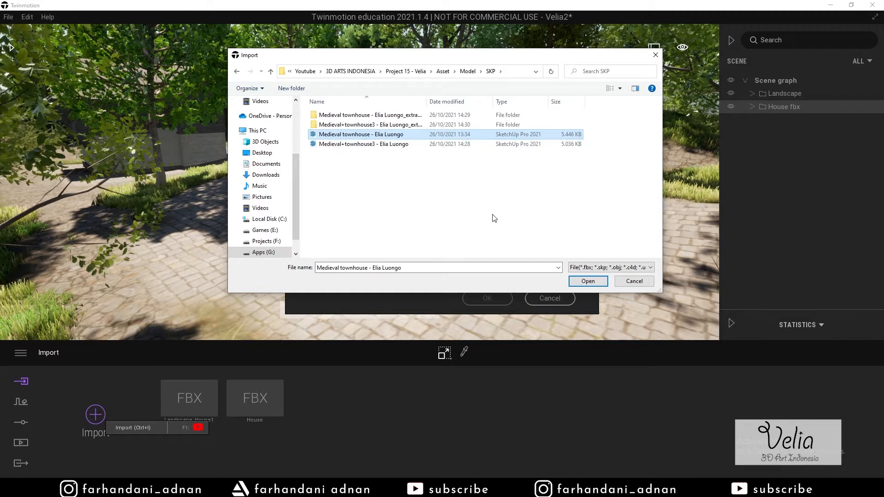
click(587, 283)
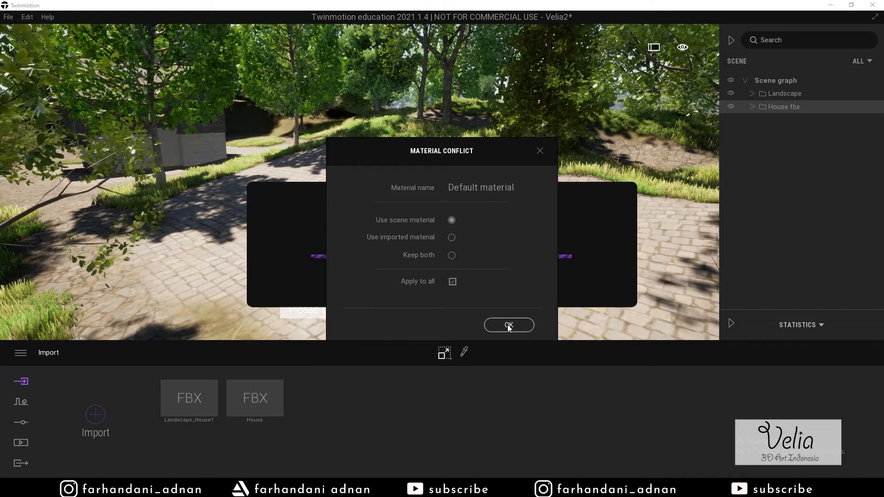
click(509, 325)
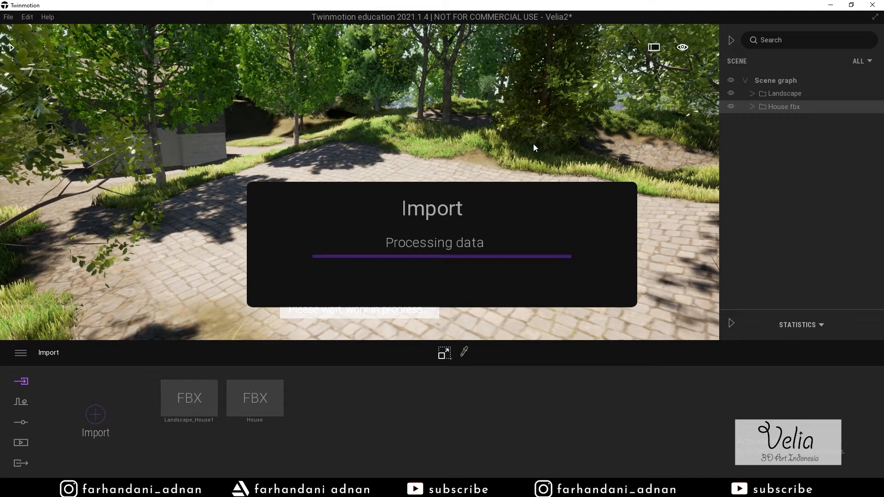
- Move the whole imported Medieval townhouse across the bare ground toward the landscape's wooded area
right_drag(534, 148, 548, 129)
key(w)
key(d)
key(q)
key(w)
key(s)
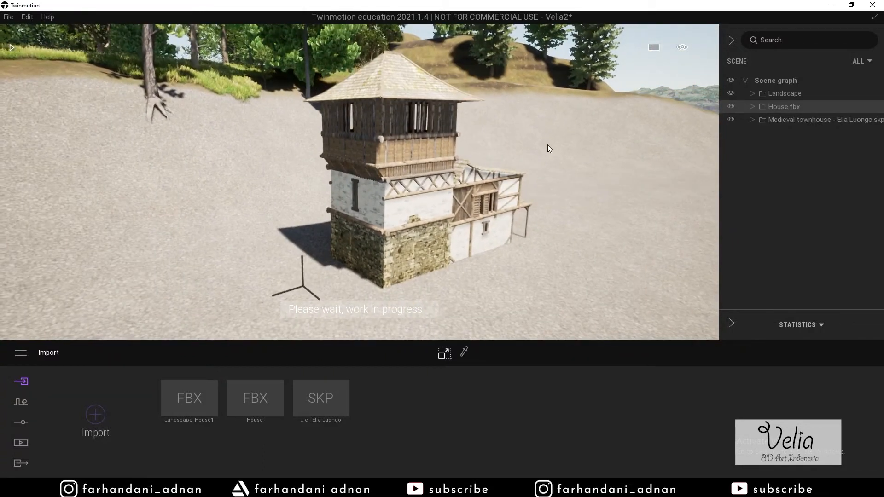
click(804, 120)
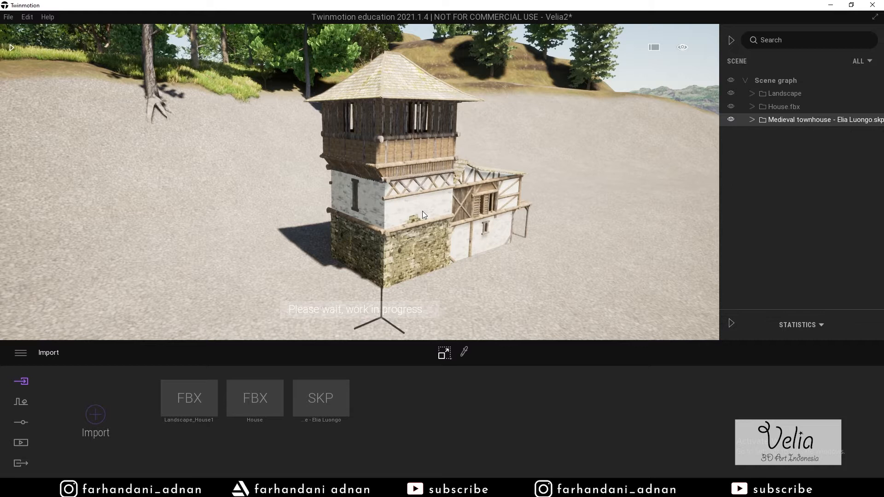
click(444, 353)
click(449, 330)
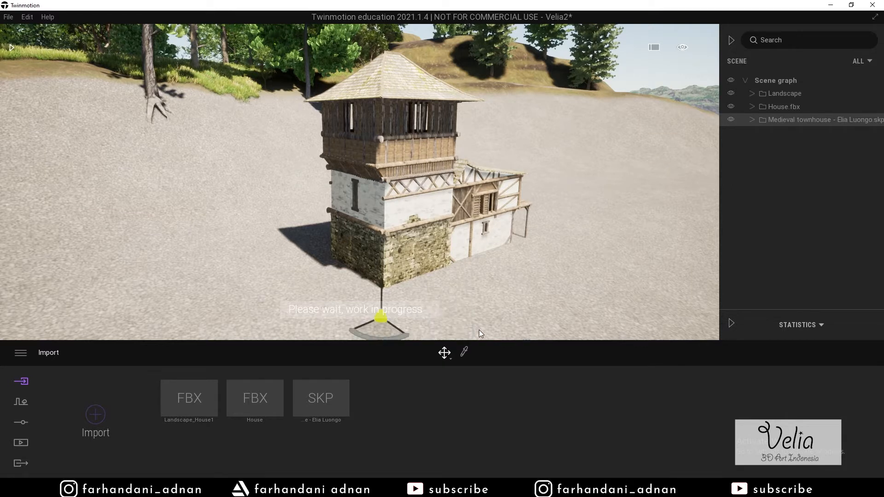
scroll(479, 272, down, 4)
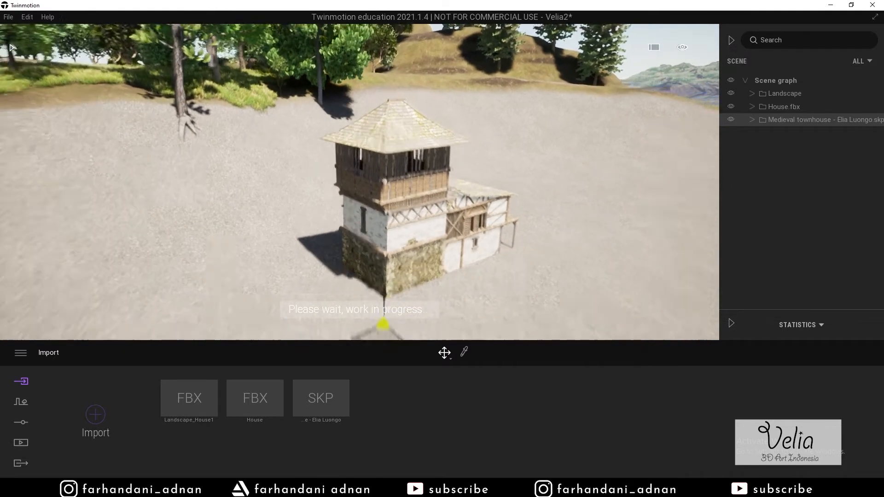
drag(385, 282, 177, 264)
mouse_move(375, 264)
right_down()
mouse_move(258, 263)
mouse_move(376, 267)
right_up()
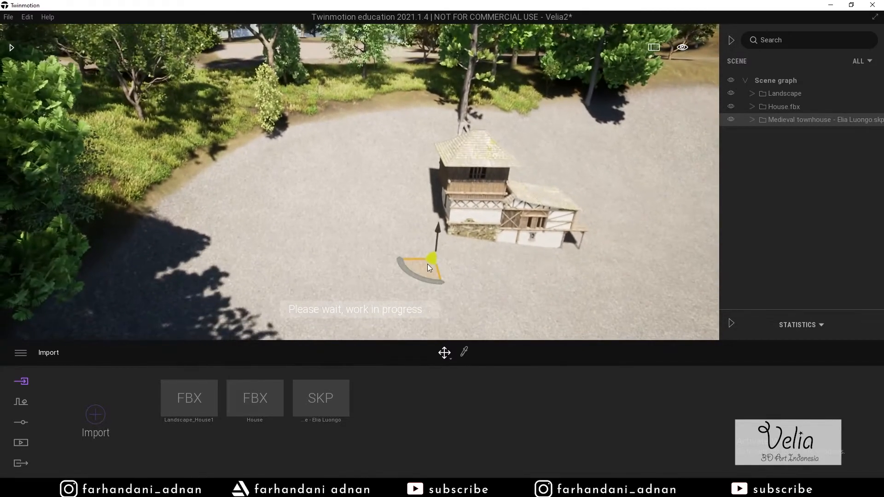
drag(427, 264, 283, 142)
- Place the Medieval townhouse on the paved plaza and lower it by about 2.03 to sit on the paving
mouse_move(282, 143)
right_down()
mouse_move(203, 132)
mouse_move(158, 112)
mouse_move(276, 157)
right_up()
key(w)
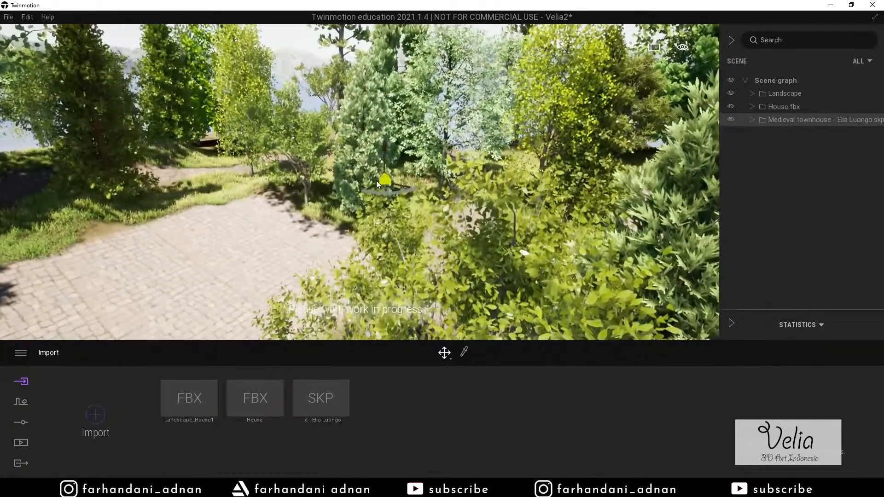
drag(387, 189, 308, 251)
right_drag(306, 223, 281, 186)
drag(297, 211, 454, 182)
right_drag(455, 183, 396, 188)
drag(488, 258, 602, 297)
right_drag(601, 296, 530, 99)
drag(531, 115, 534, 186)
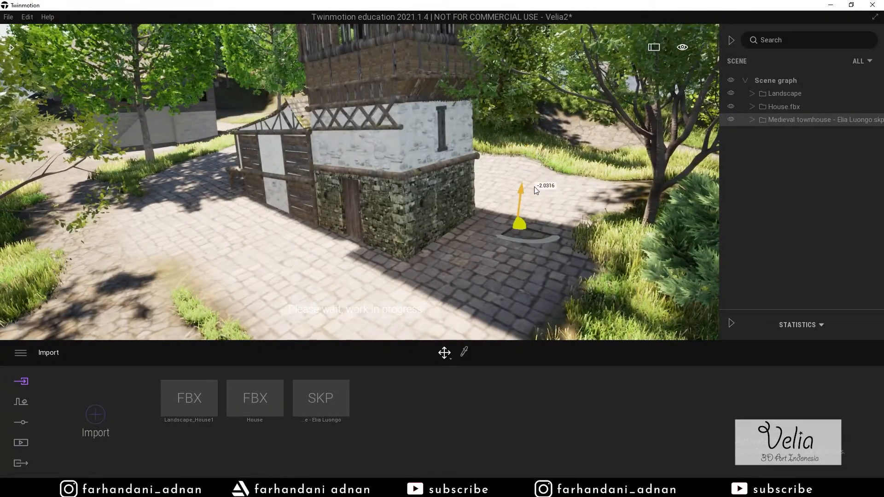
right_drag(442, 172, 469, 186)
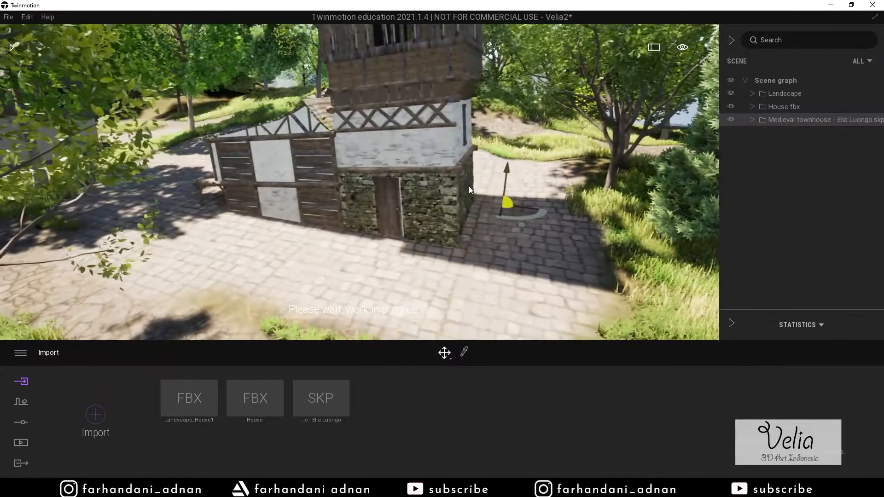
- Scale up all parts of the Medieval townhouse together, from 3-LEGNO2-Default material through Default material
click(445, 355)
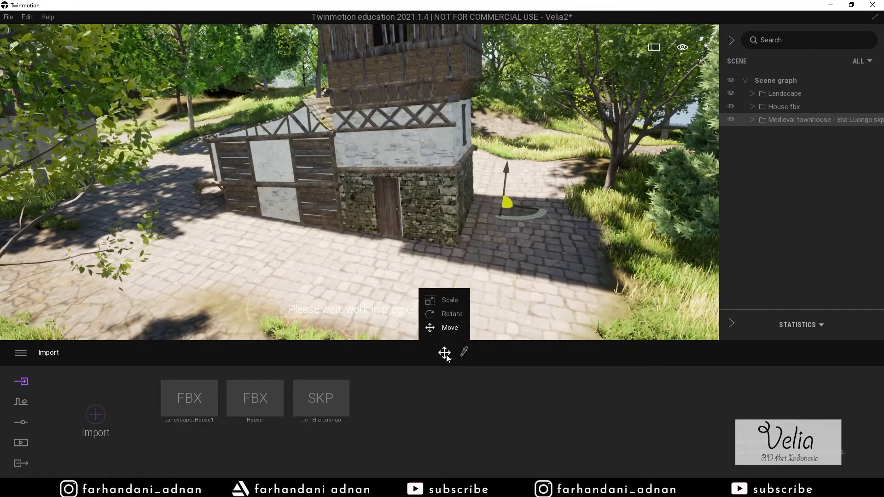
click(451, 301)
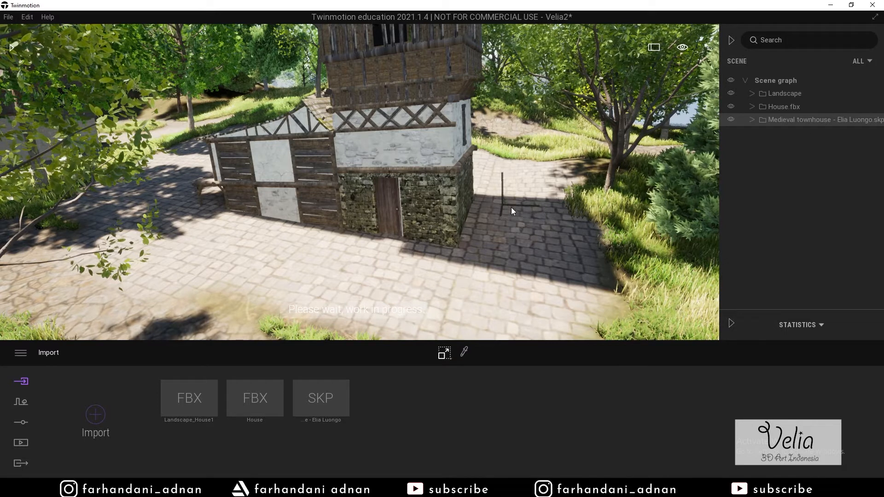
click(752, 120)
click(799, 133)
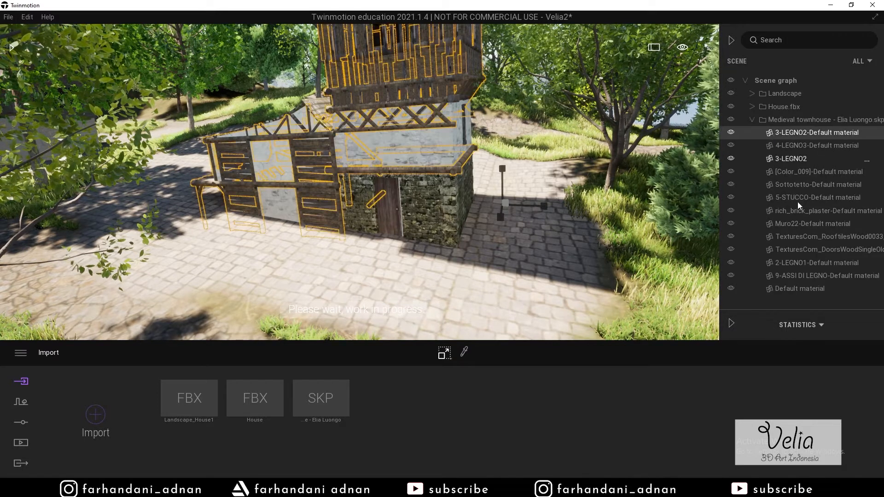
shift+click(794, 289)
drag(507, 205, 539, 166)
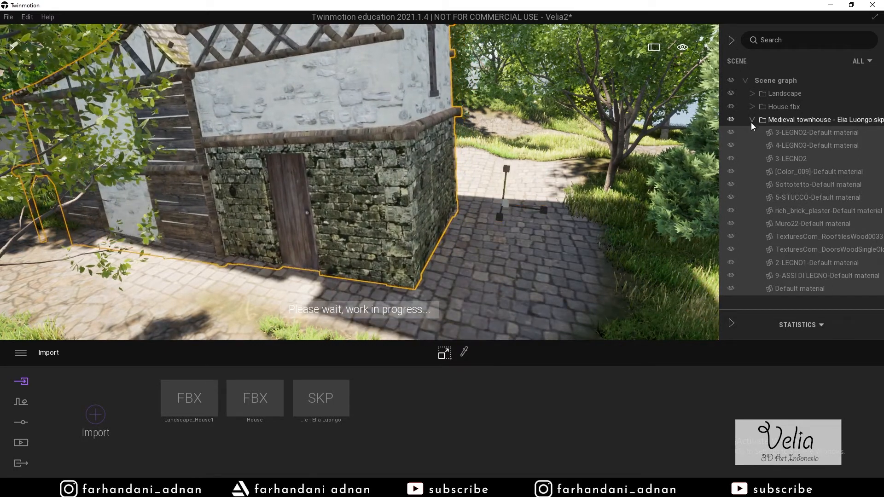
- Move the enlarged townhouse toward the plaza's edge and rotate it to adjust its orientation
click(444, 353)
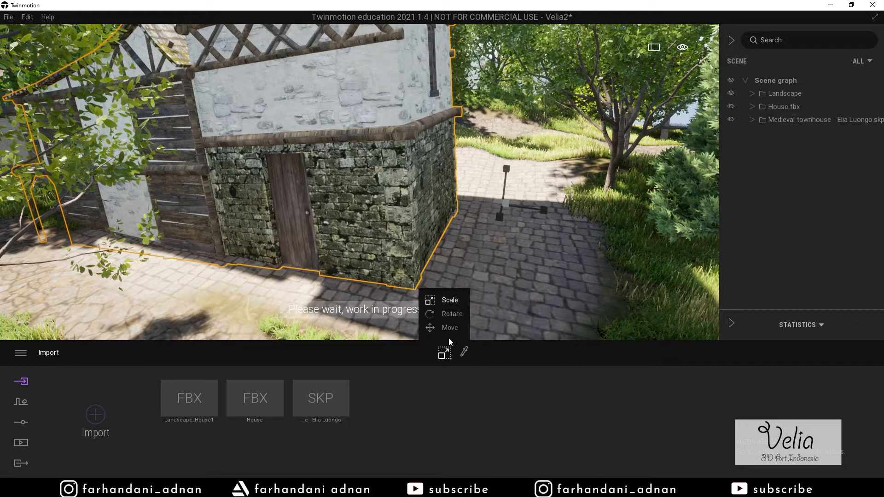
click(450, 327)
drag(513, 214, 544, 158)
click(446, 354)
click(447, 317)
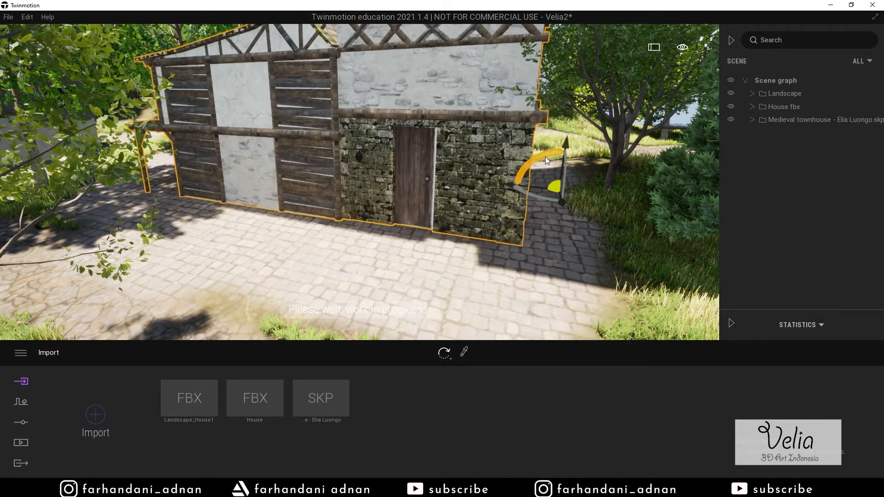
drag(565, 142, 565, 148)
right_drag(563, 149, 545, 154)
key(d)
key(a)
drag(573, 234, 564, 247)
- Examine the townhouse among the surrounding trees and the open part of the paved plaza, leaving no vegetation selected
right_drag(565, 248, 515, 207)
key(a)
key(w)
key(s)
key(a)
key(w)
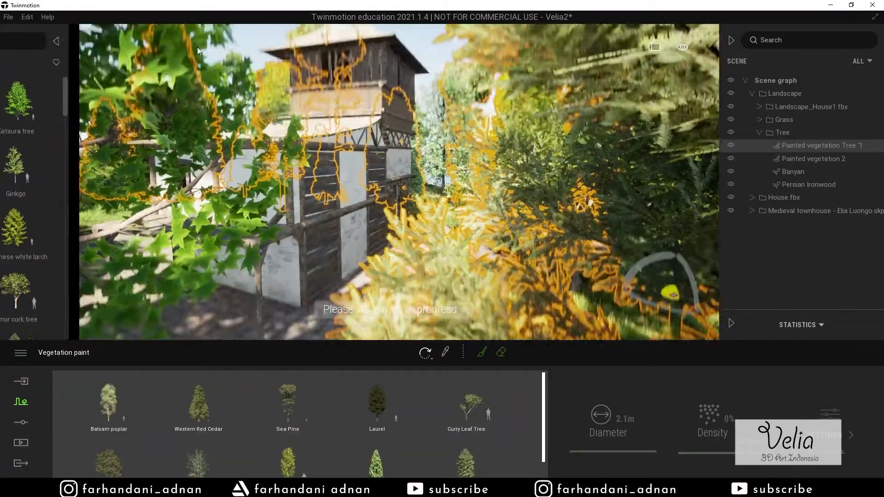
key(w)
right_drag(197, 51, 348, 69)
key(w)
key(w)
mouse_move(529, 115)
right_down()
mouse_move(537, 113)
mouse_move(516, 96)
mouse_move(521, 89)
right_up()
click(521, 88)
right_drag(459, 192, 438, 167)
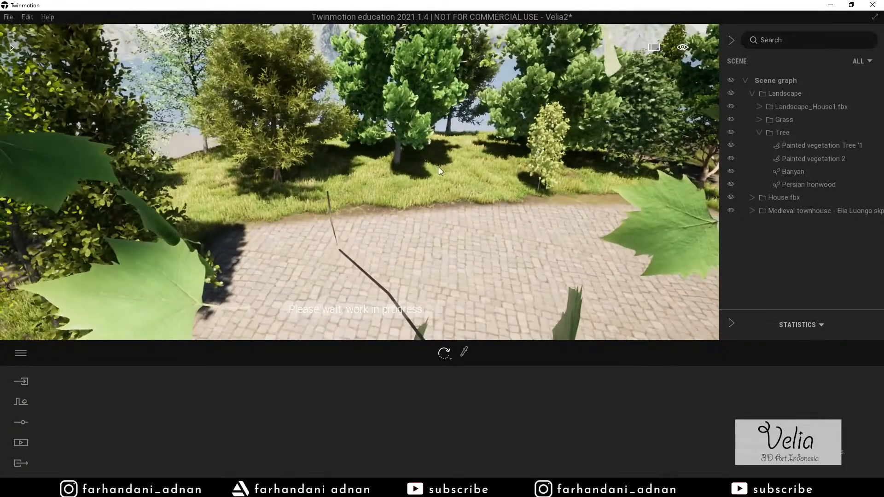
- Import the Medieval+townhouse3 SketchUp model as geometry, using the scene material for all material conflicts
click(10, 19)
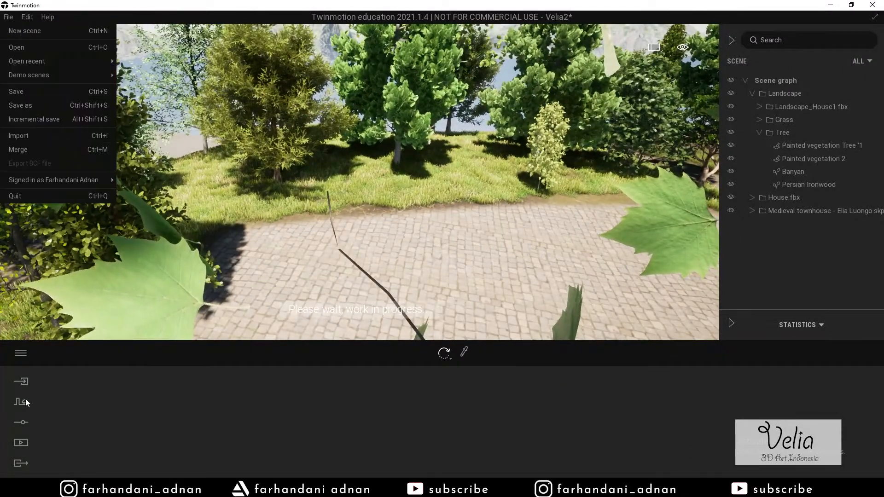
click(19, 381)
click(115, 418)
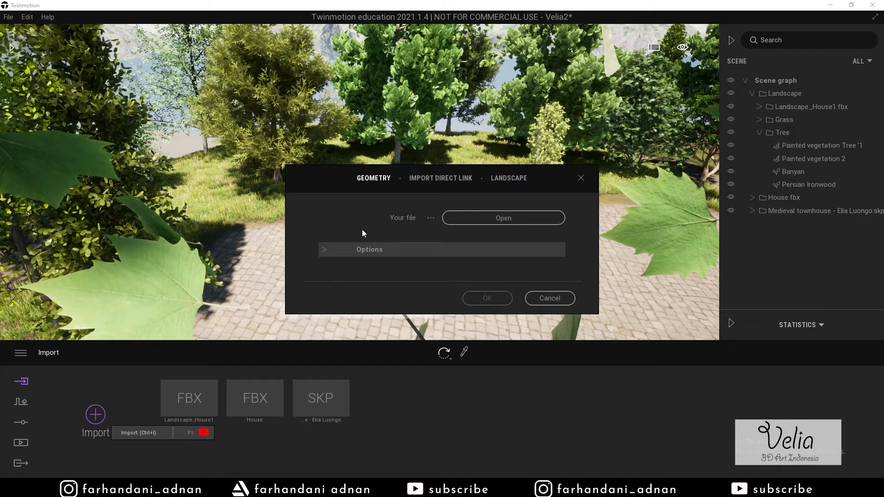
click(466, 214)
click(350, 145)
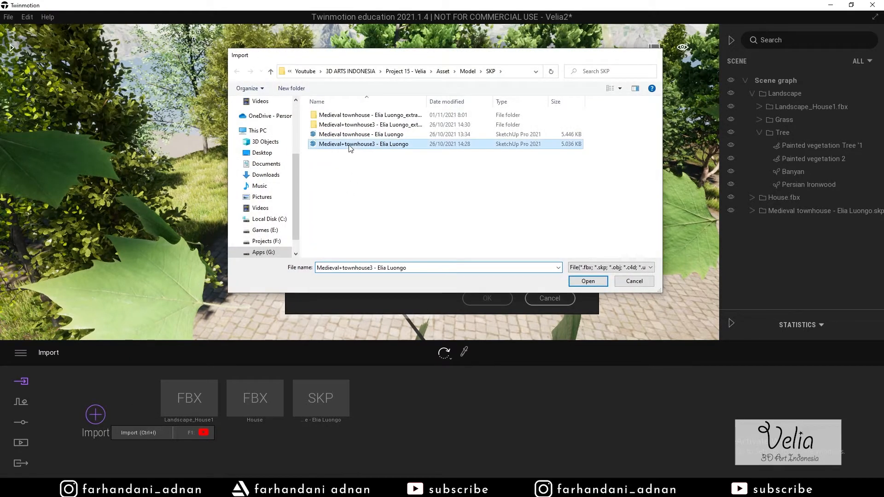
double_click(351, 145)
click(476, 299)
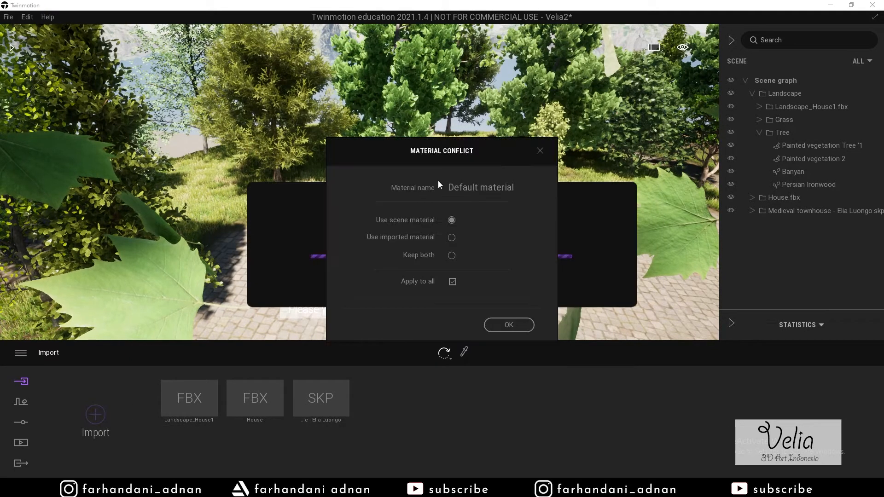
click(528, 326)
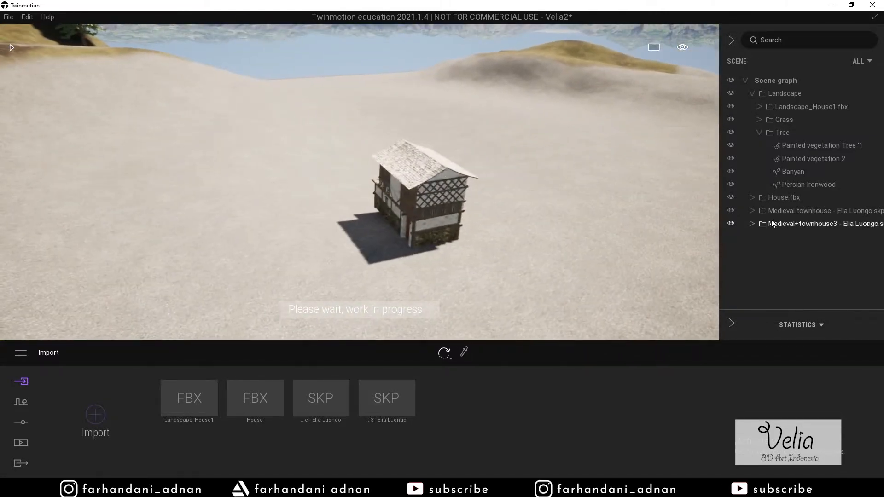
- Scale up all parts of the Medieval+townhouse3 model together, from the medieval-door-texture-12 part through 10-TETTO-Default material
click(772, 222)
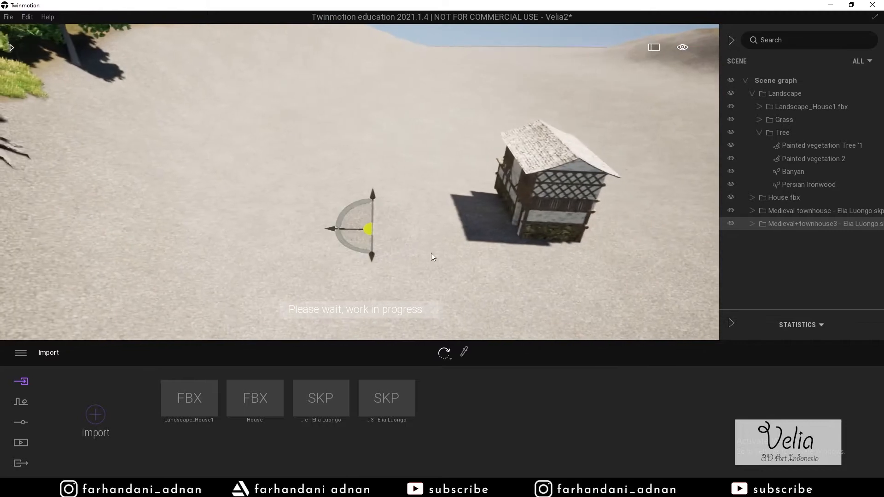
click(444, 352)
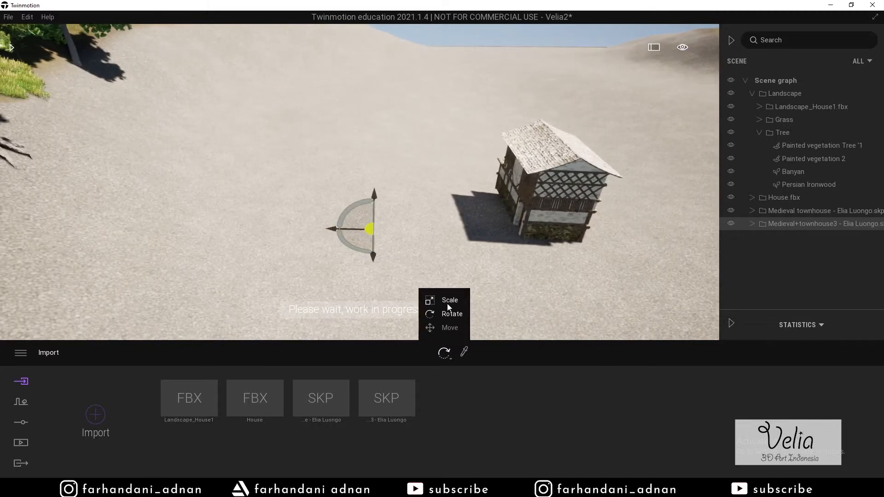
click(442, 297)
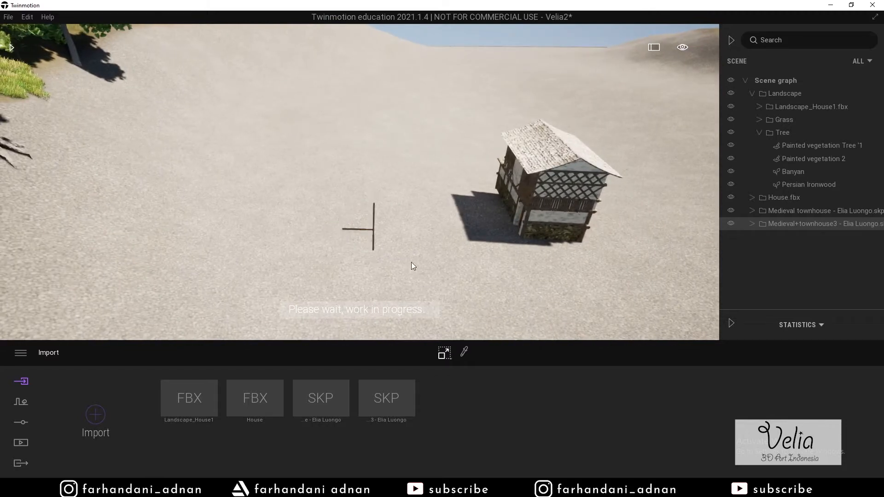
click(752, 223)
click(791, 237)
scroll(803, 249, down, 4)
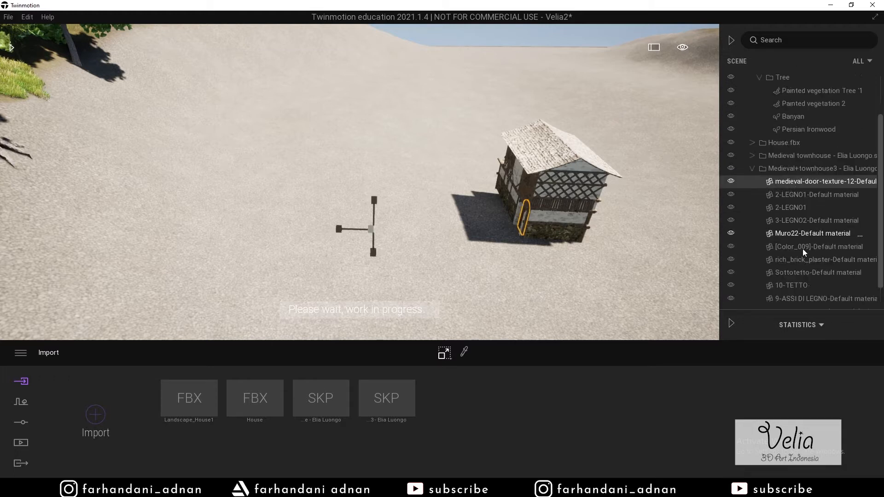
shift+click(797, 293)
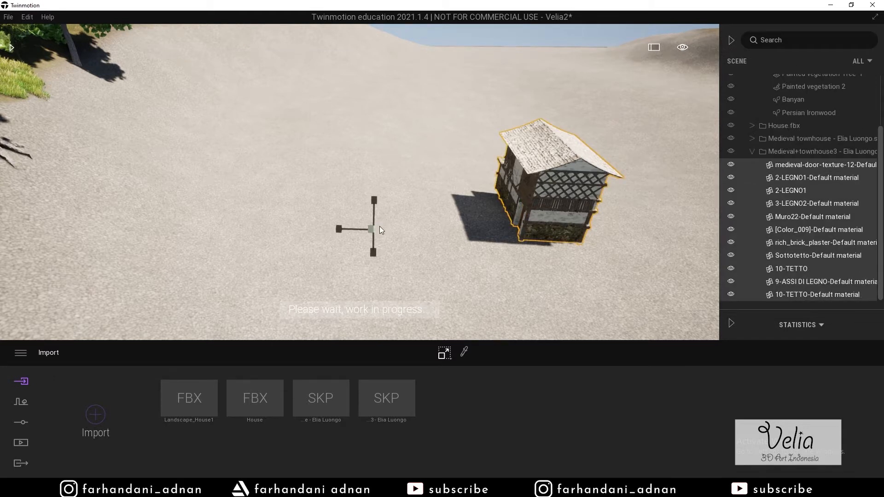
drag(371, 231, 508, 169)
shift+middle_drag(509, 170, 584, 167)
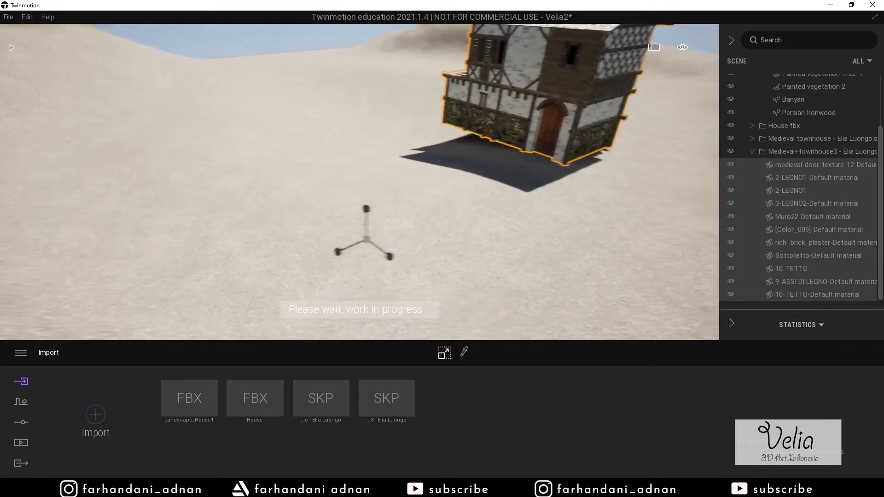
middle_drag(333, 245, 366, 245)
right_drag(539, 134, 569, 157)
drag(353, 223, 369, 208)
click(752, 151)
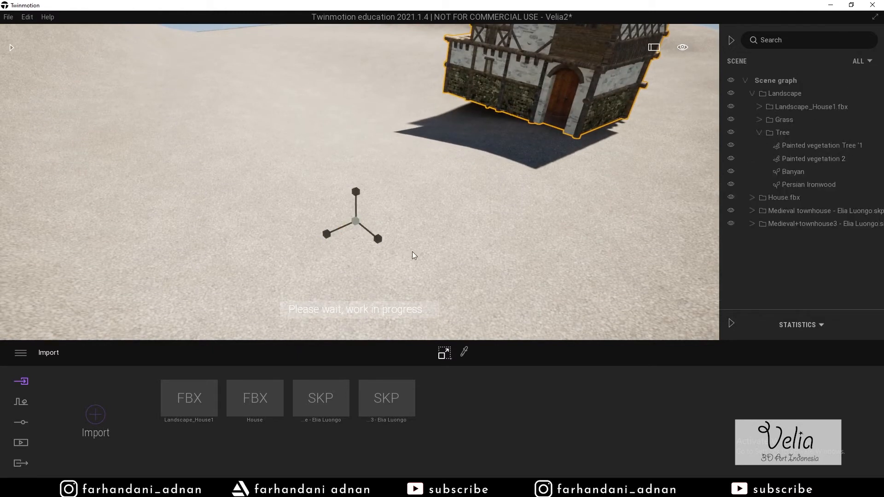
- Move the enlarged Medieval+townhouse3 model from the bare ground across the landscape to the paved plaza among the trees
mouse_move(444, 353)
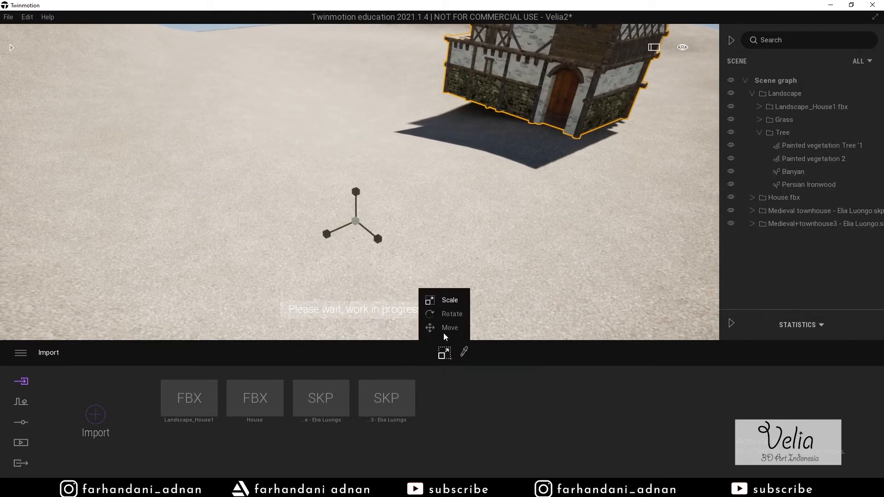
click(450, 328)
right_drag(532, 218, 510, 231)
drag(415, 225, 286, 221)
right_drag(285, 221, 228, 223)
drag(374, 190, 10, 161)
right_drag(10, 161, 1, 162)
mouse_move(252, 160)
right_down()
mouse_move(265, 156)
mouse_move(253, 159)
right_up()
drag(344, 201, 124, 248)
right_drag(125, 248, 272, 222)
key(s)
drag(234, 228, 103, 320)
right_drag(386, 194, 334, 216)
drag(189, 225, 156, 146)
right_drag(156, 146, 232, 161)
drag(228, 161, 342, 118)
drag(211, 148, 739, 307)
- Adjust the townhouse's position on the plaza paving so that it stands between the surrounding trees
key(s)
right_drag(490, 206, 449, 222)
drag(448, 222, 598, 277)
key(w)
mouse_move(598, 277)
right_down()
mouse_move(619, 277)
mouse_move(603, 276)
right_up()
key(a)
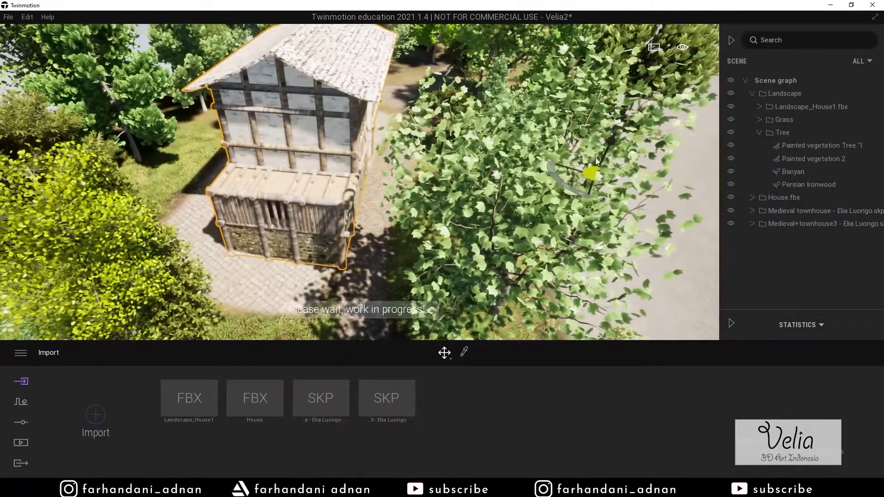
drag(578, 179, 557, 181)
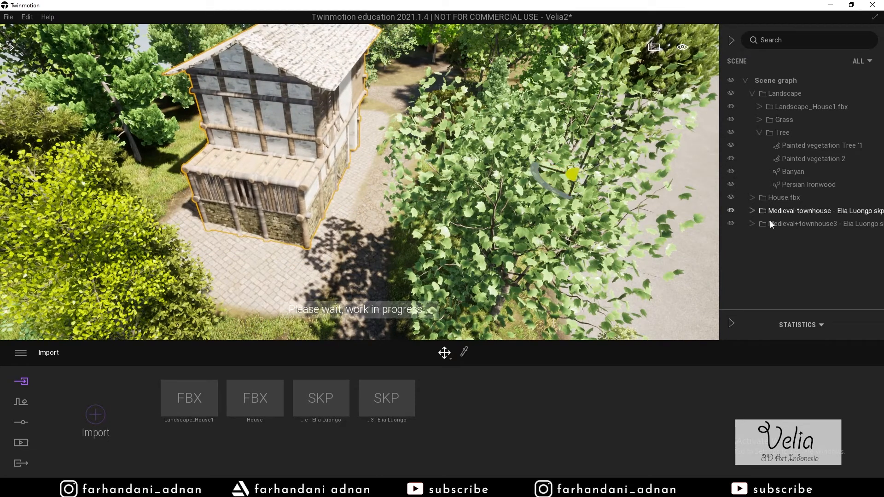
- Select all parts of the Medieval+townhouse3 model, from the medieval-door-texture-12 part through 10-TETTO-Default material
click(752, 224)
click(788, 237)
scroll(801, 254, down, 3)
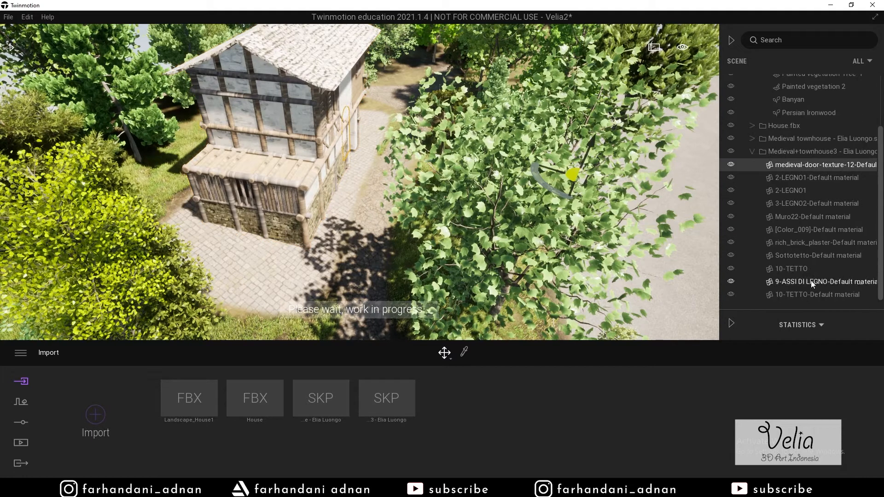
shift+click(806, 298)
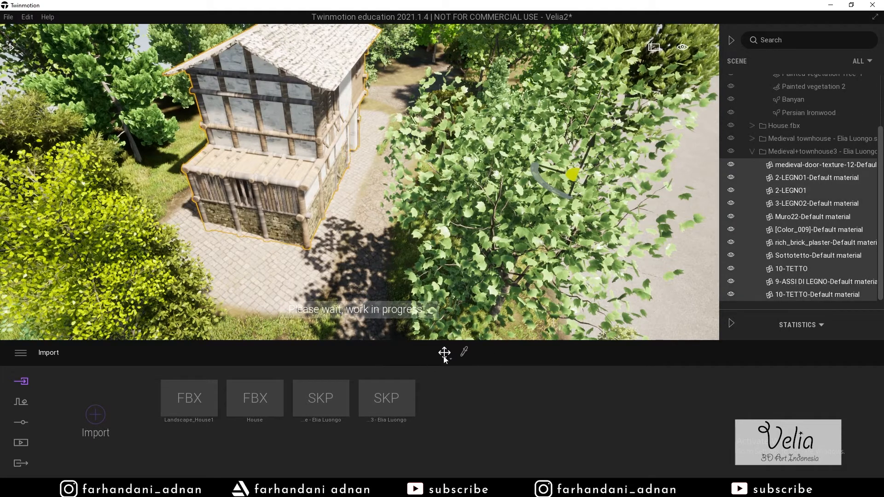
- Reposition the selected medieval townhouse beside the path, lower it onto the paved ground, and deselect it
mouse_move(445, 357)
click(447, 300)
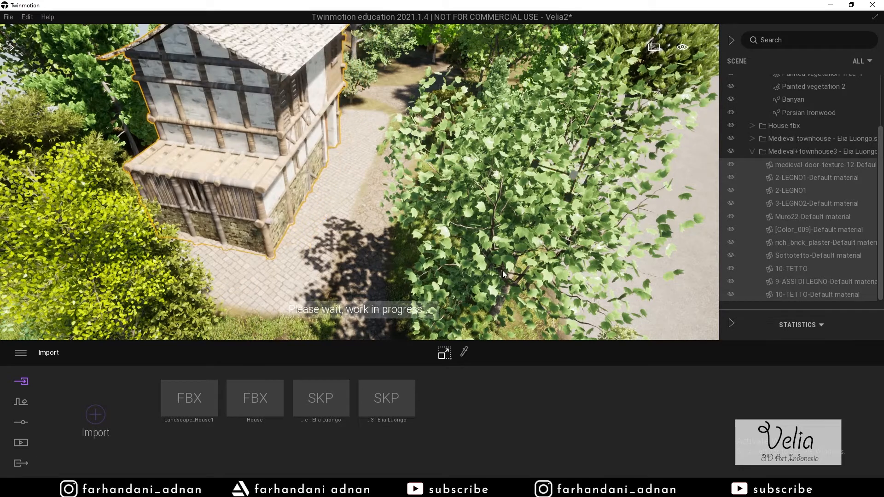
click(446, 328)
drag(554, 181, 582, 186)
right_drag(581, 186, 593, 125)
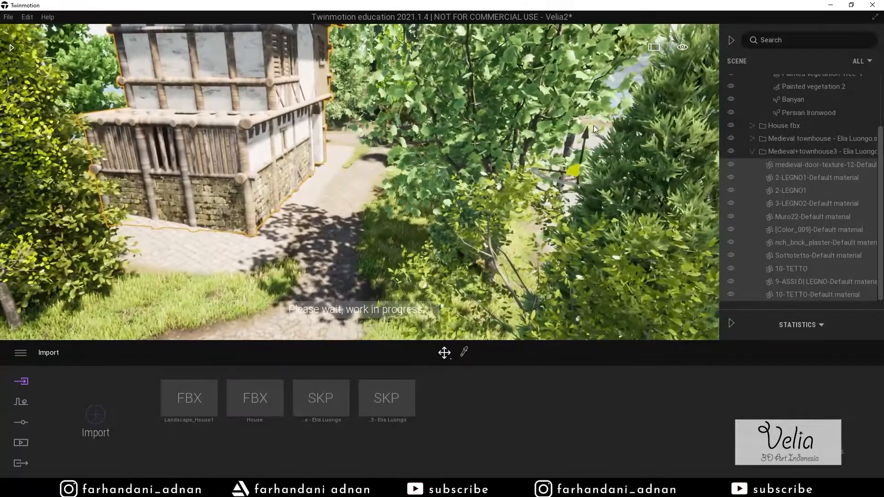
drag(587, 133, 587, 141)
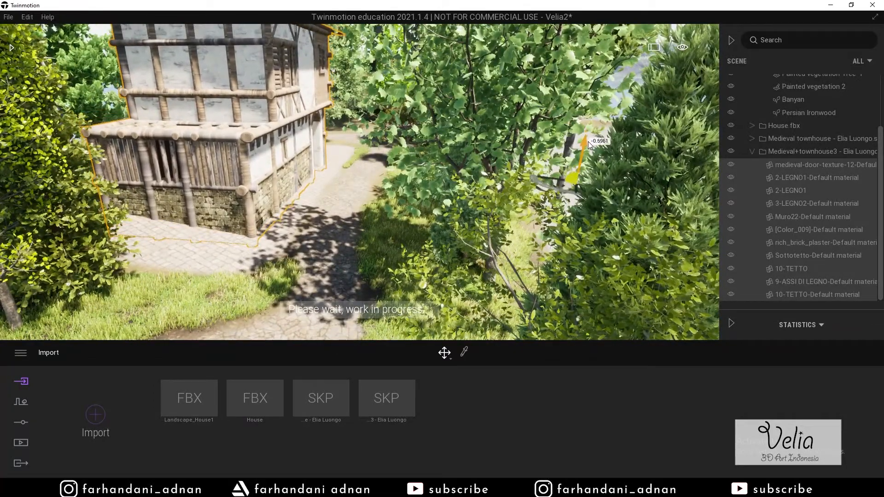
right_drag(303, 178, 221, 161)
right_drag(360, 182, 312, 96)
click(414, 43)
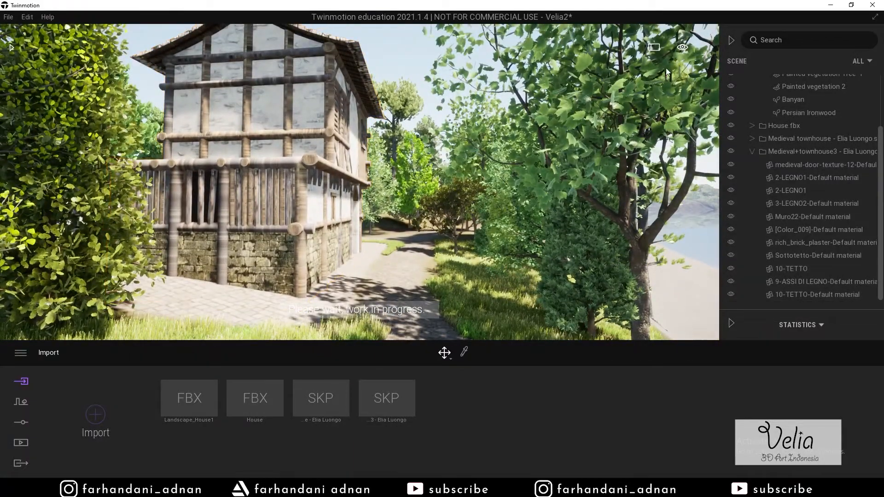
- Slow down the camera navigation, trying Walk speed 1 and settling on Bicycle speed 2
click(683, 48)
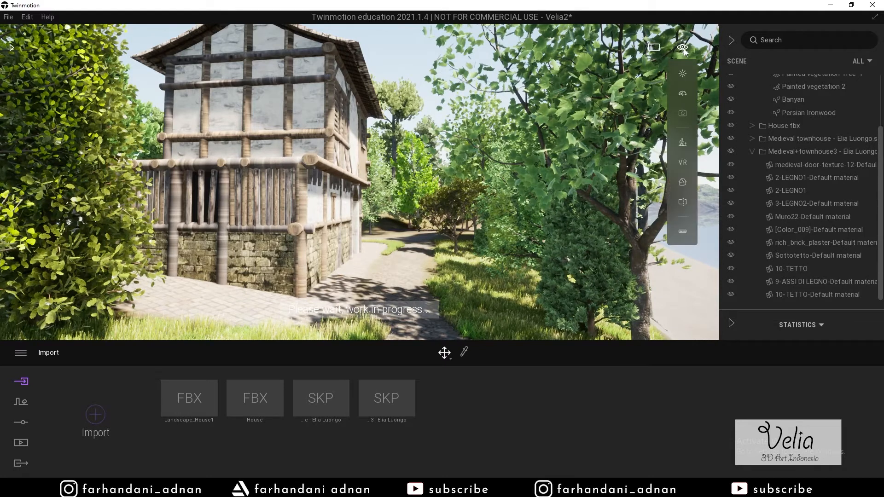
click(683, 95)
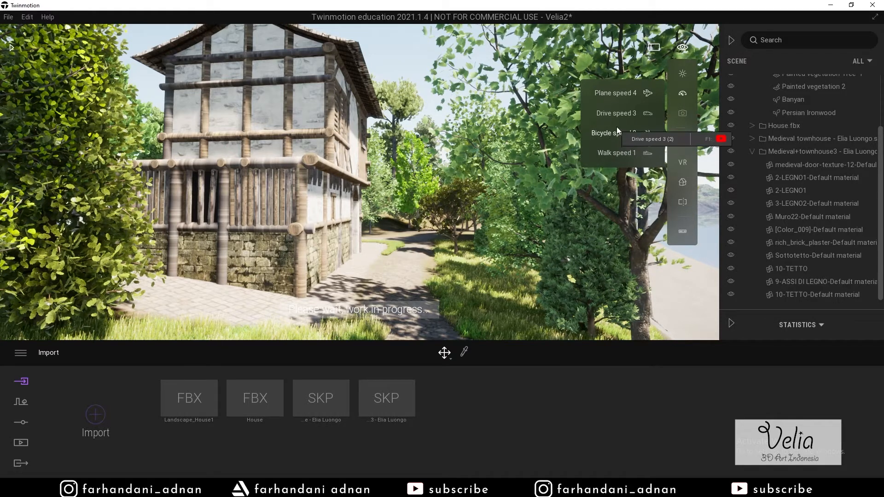
click(609, 152)
mouse_move(554, 95)
right_down()
mouse_move(555, 133)
mouse_move(553, 95)
right_up()
key(w)
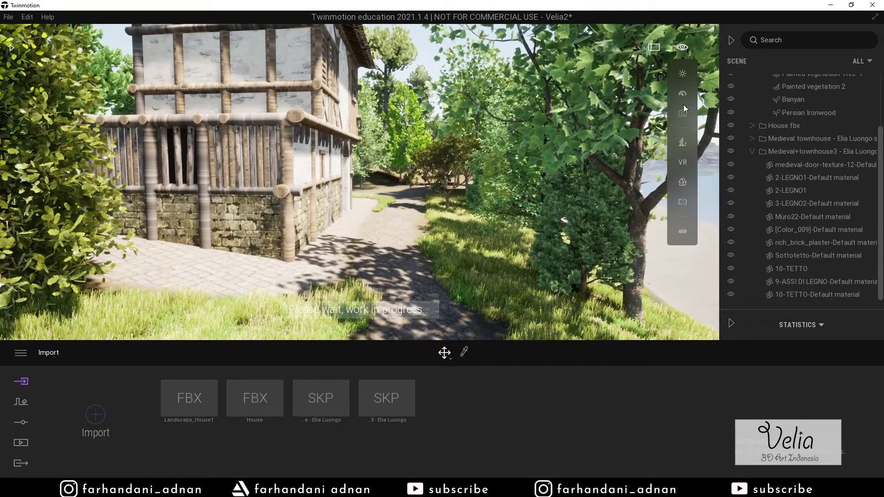
click(685, 89)
click(628, 135)
- Survey the site from the townhouse out to the bare ground beyond the trees
key(s)
right_drag(435, 134, 410, 198)
key(w)
key(w)
key(w)
key(s)
key(s)
key(w)
key(w)
key(w)
key(w)
key(s)
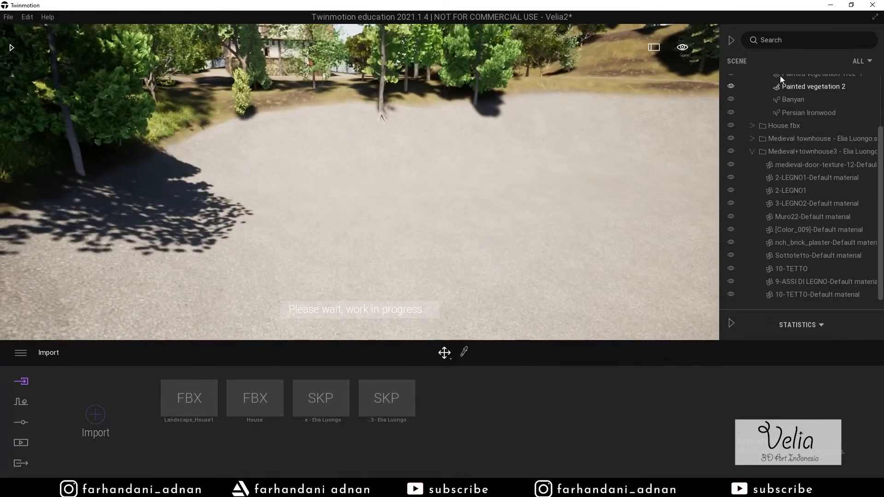
- Collapse the Medieval+townhouse3, Tree and Landscape folders in the scene graph
click(753, 152)
click(760, 133)
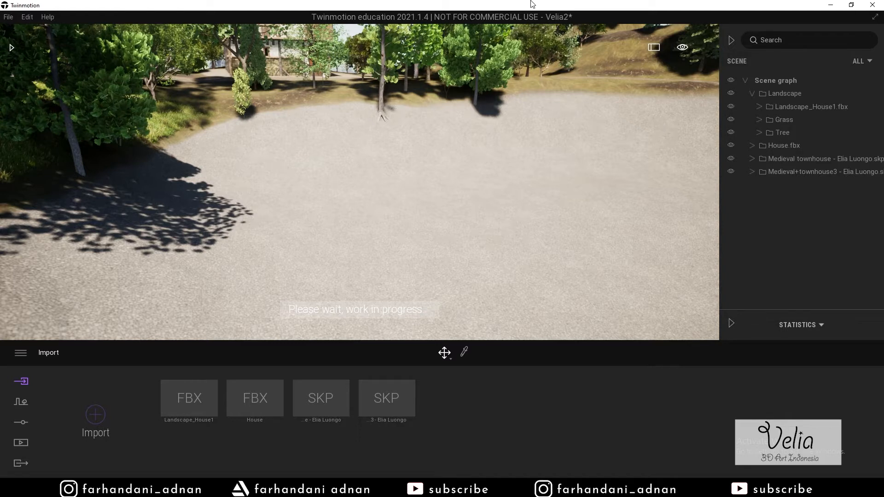
click(752, 94)
- Open the Primitives category among the library's objects
click(12, 47)
click(11, 64)
click(10, 61)
scroll(66, 155, down, 1)
click(62, 141)
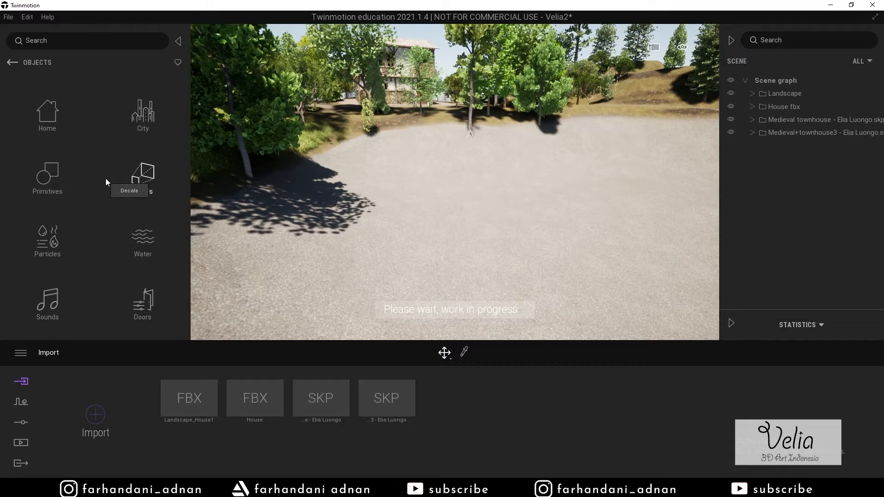
click(87, 184)
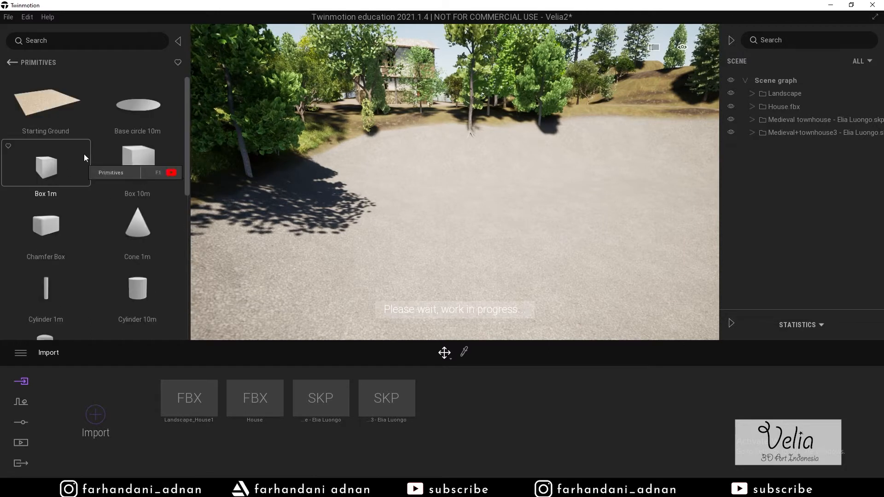
right_drag(349, 148, 389, 149)
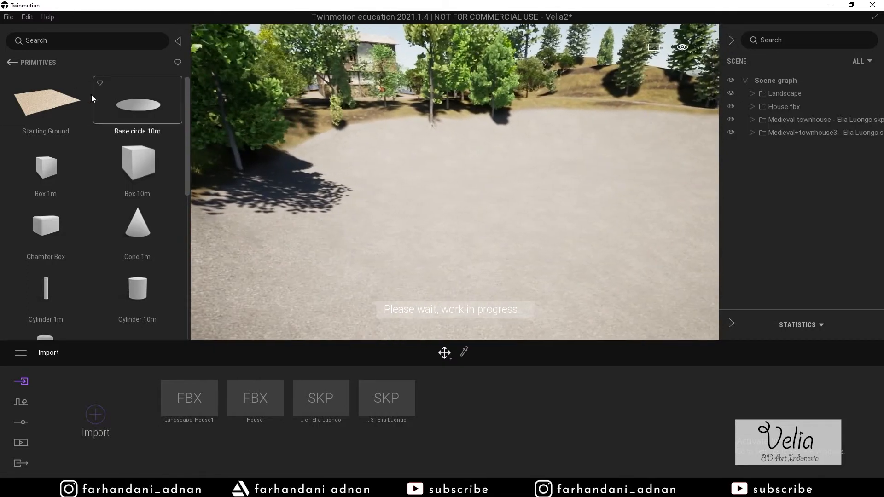
drag(52, 108, 525, 237)
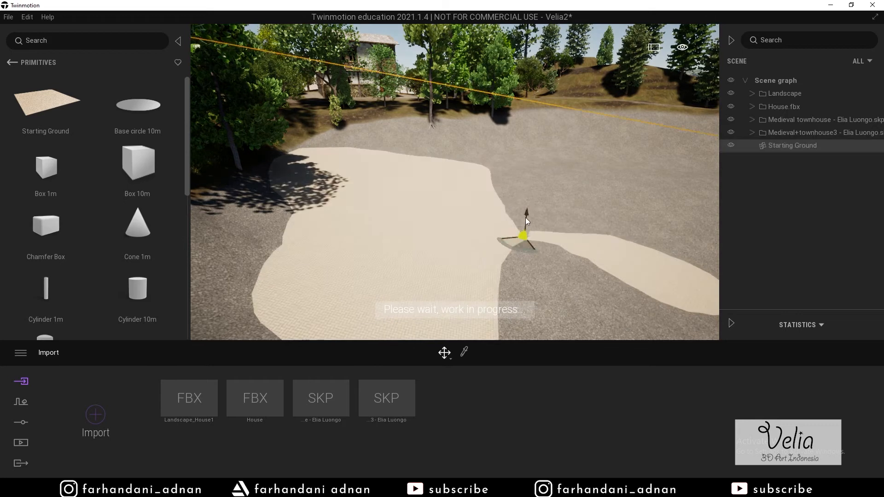
right_drag(526, 214, 554, 164)
key(Delete)
- Place a Starting Ground primitive over the bare low area in front of the planted shore
right_drag(501, 186, 580, 178)
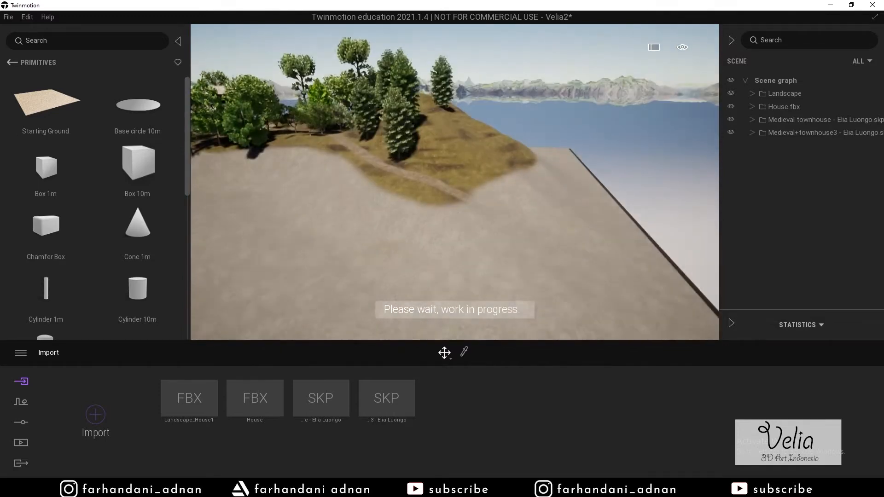
right_drag(393, 193, 392, 195)
right_drag(474, 215, 520, 205)
drag(201, 147, 448, 228)
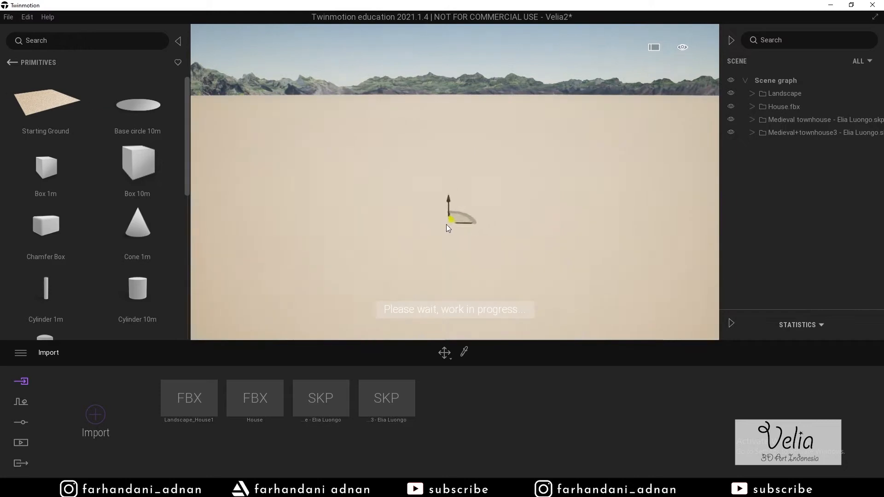
right_drag(448, 228, 573, 202)
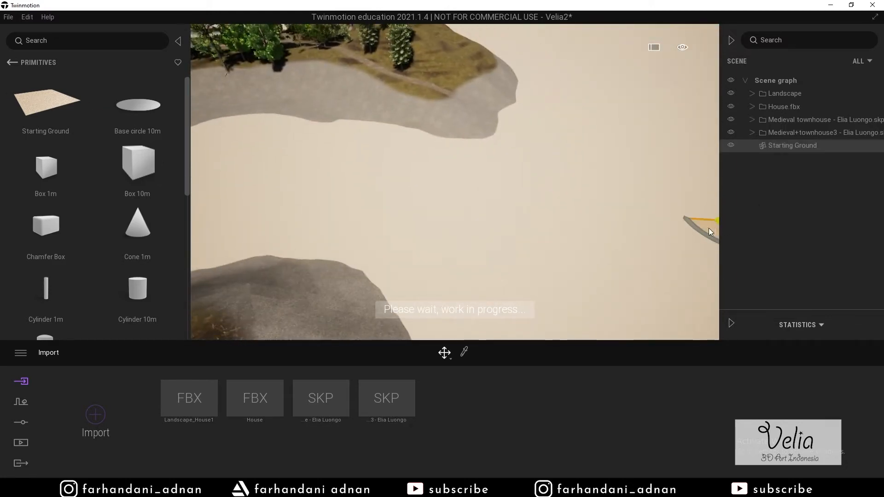
right_drag(217, 186, 160, 153)
right_drag(454, 170, 459, 162)
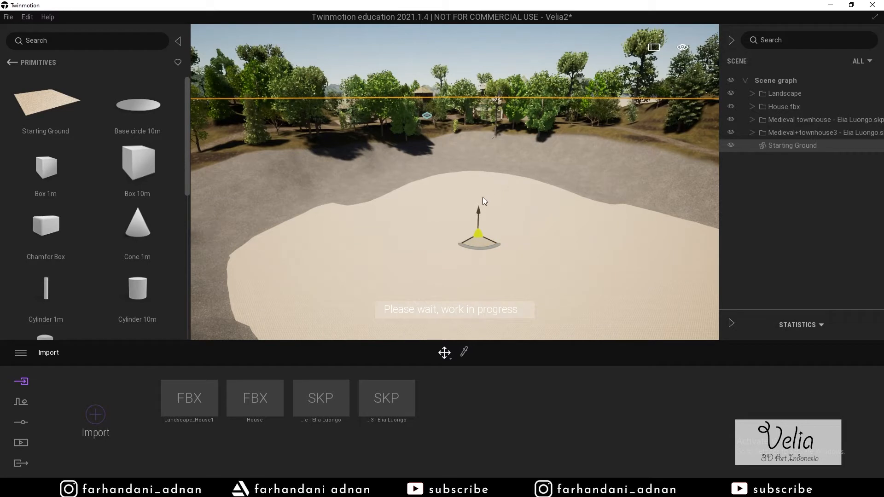
- Raise the Starting Ground so it covers the bare terrain up to the planted shoreline
drag(481, 213, 481, 188)
right_drag(506, 175, 705, 160)
key(s)
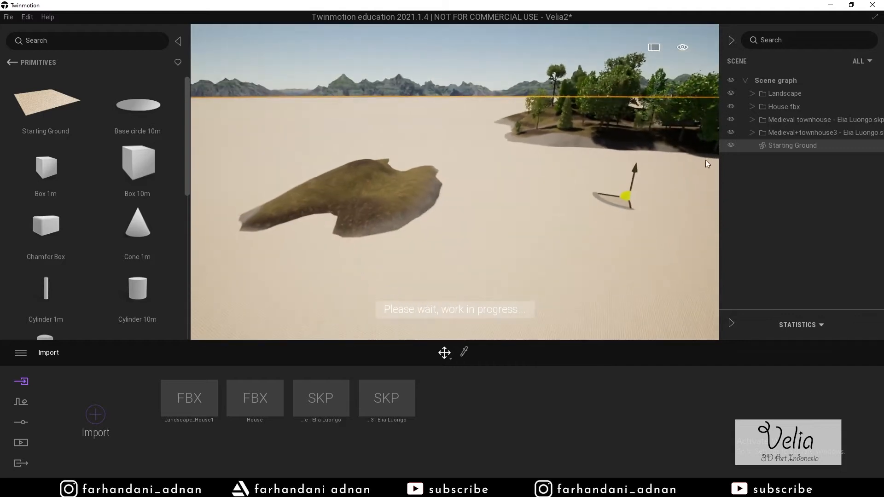
drag(635, 170, 647, 156)
key(w)
right_drag(599, 169, 665, 168)
key(q)
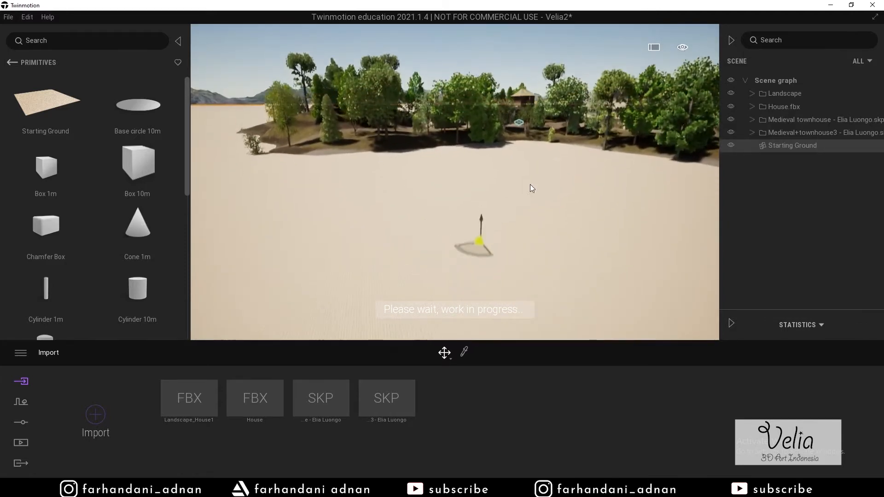
- Lower the Starting Ground by about 1.1 m and check where it meets the shoreline
click(479, 199)
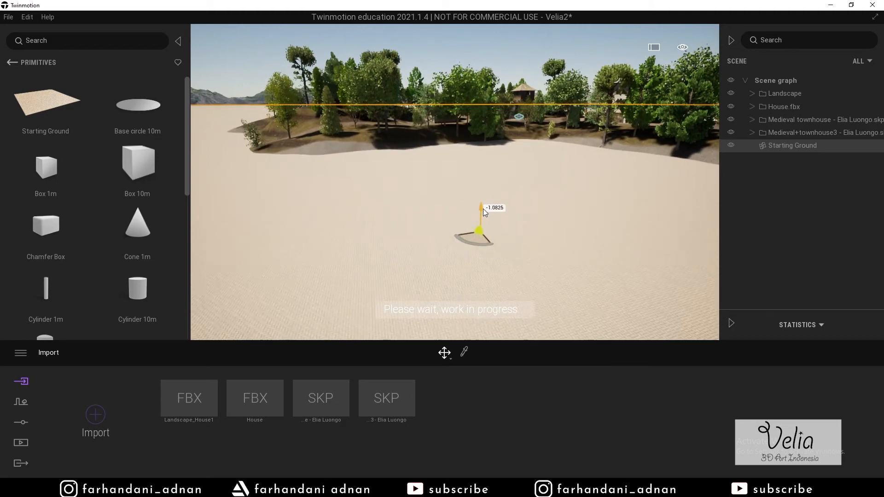
right_drag(442, 162, 412, 161)
key(w)
key(e)
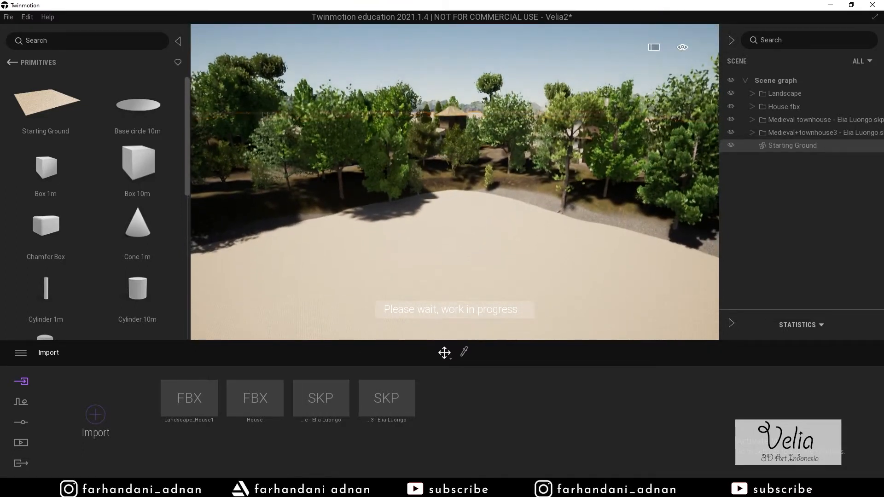
key(q)
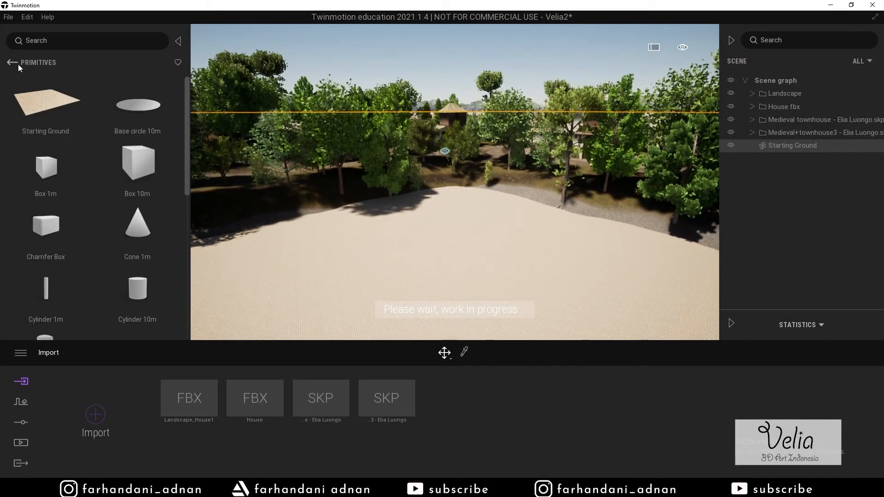
- Apply the Sea 01 water material to the Starting Ground
click(18, 64)
click(18, 64)
click(49, 109)
scroll(109, 205, down, 5)
scroll(109, 206, down, 3)
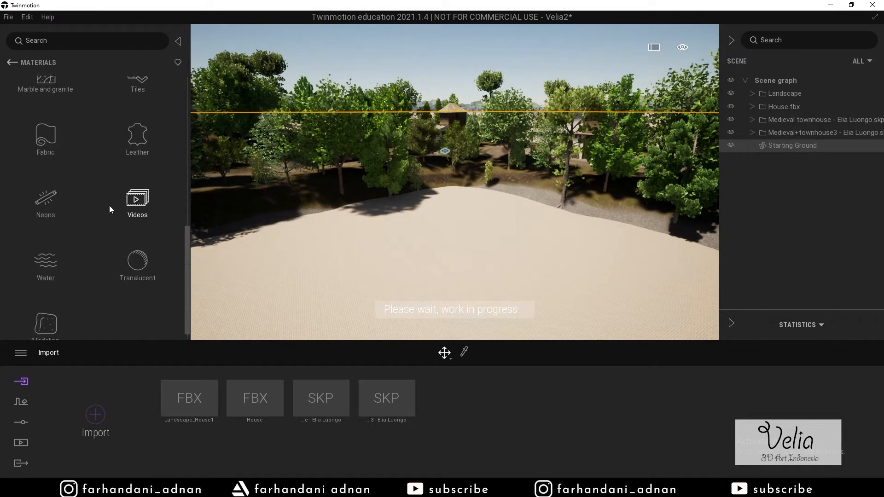
click(43, 248)
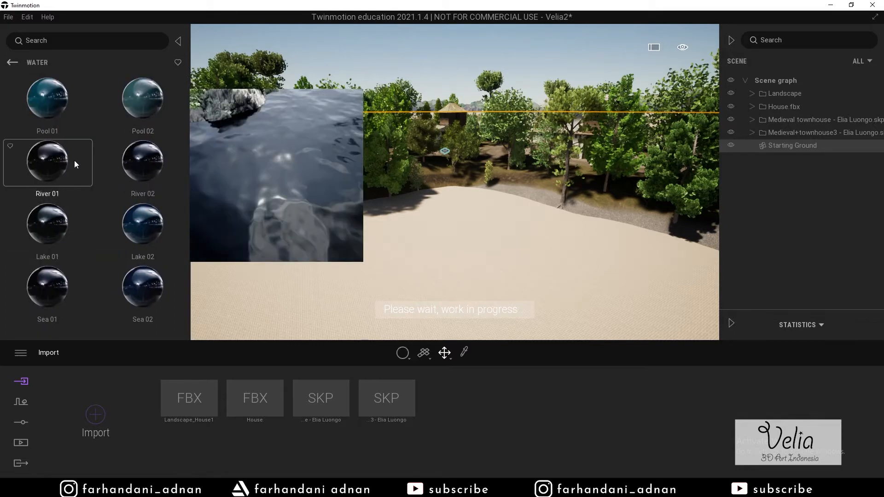
drag(60, 303, 308, 309)
right_drag(486, 246, 489, 235)
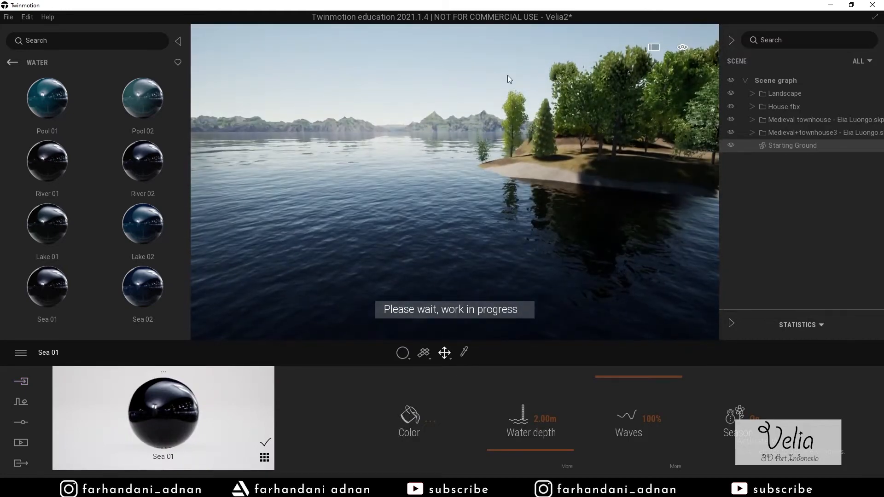
- Close the library, return the view to the stone path beside the house, and save the scene
click(178, 42)
right_drag(405, 187, 354, 151)
key(w)
key(w)
key(w)
key(w)
right_drag(76, 50, 63, 48)
click(8, 16)
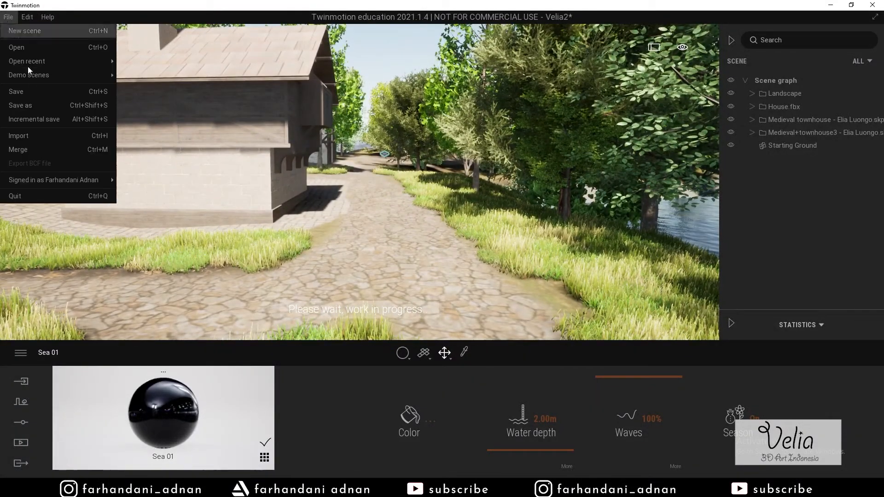
click(35, 92)
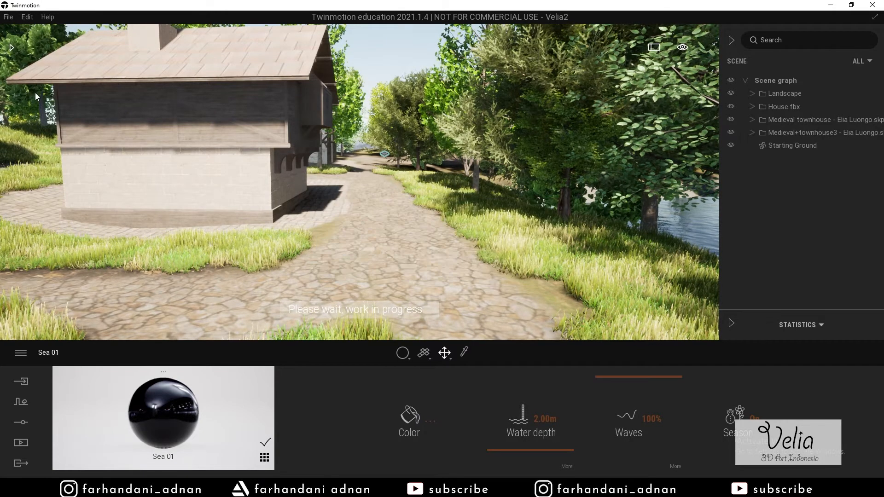
- Inspect the houses, path and trees from above, down to the waterside beside the townhouse
key(w)
key(w)
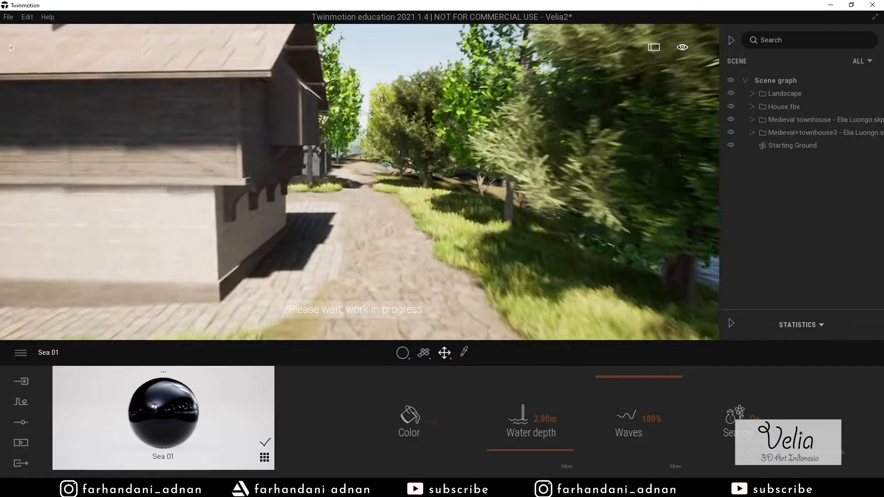
key(w)
key(e)
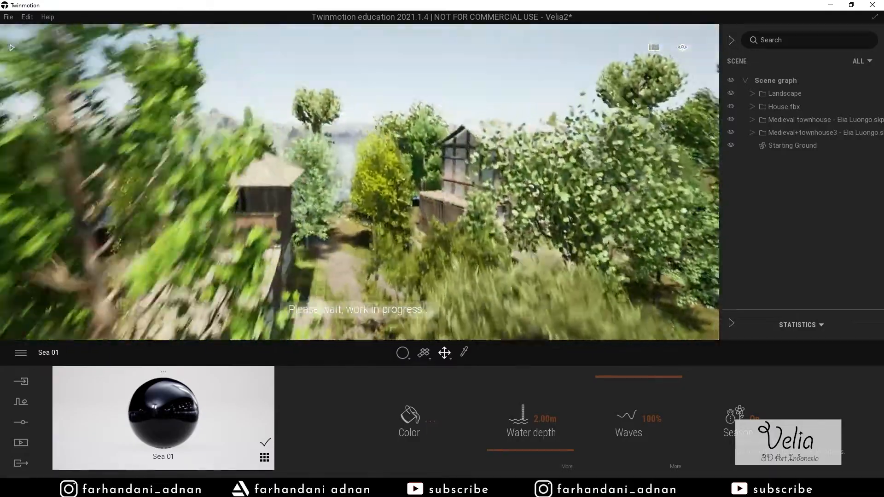
key(w)
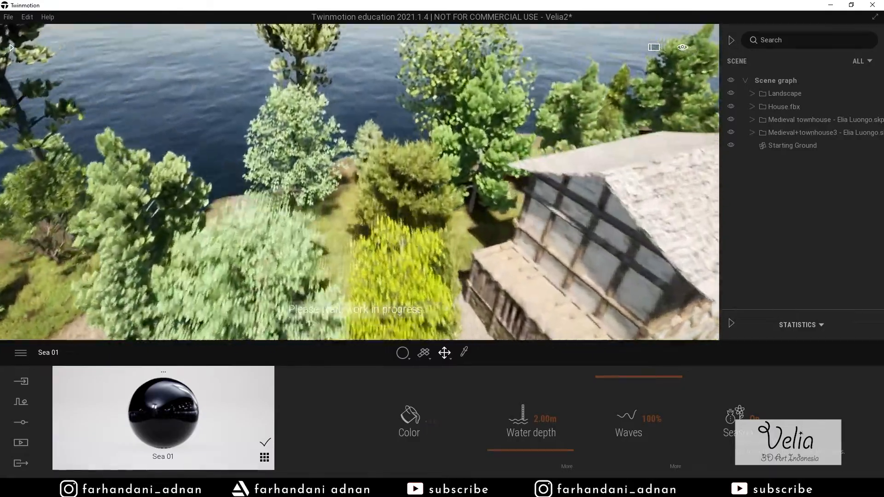
key(s)
key(q)
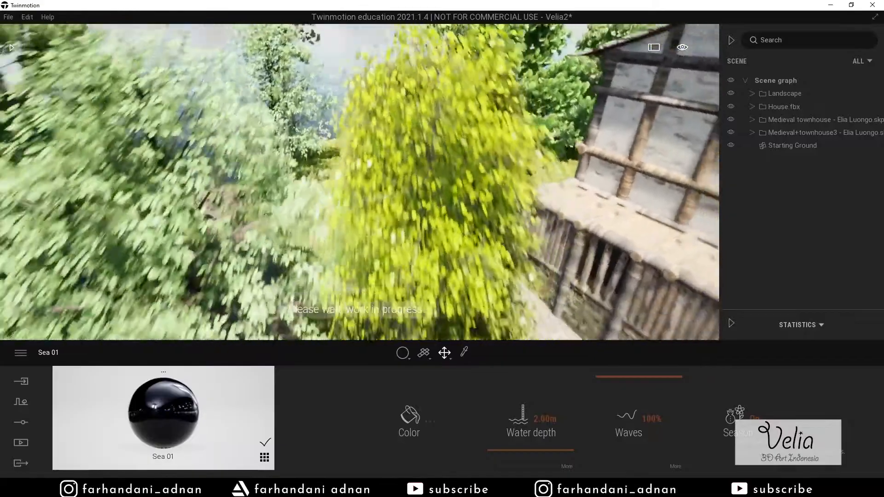
key(e)
key(w)
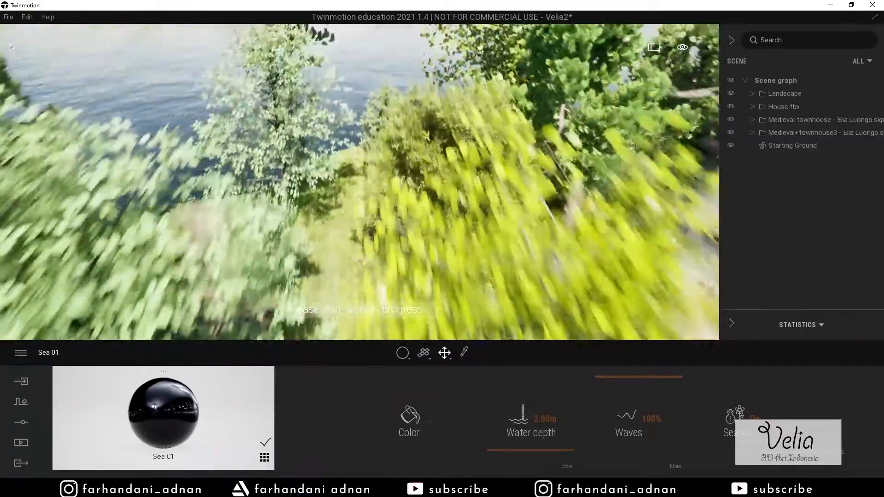
- Place a Koyama spruce from the tree library on the grass near the waterside path
click(752, 94)
click(10, 47)
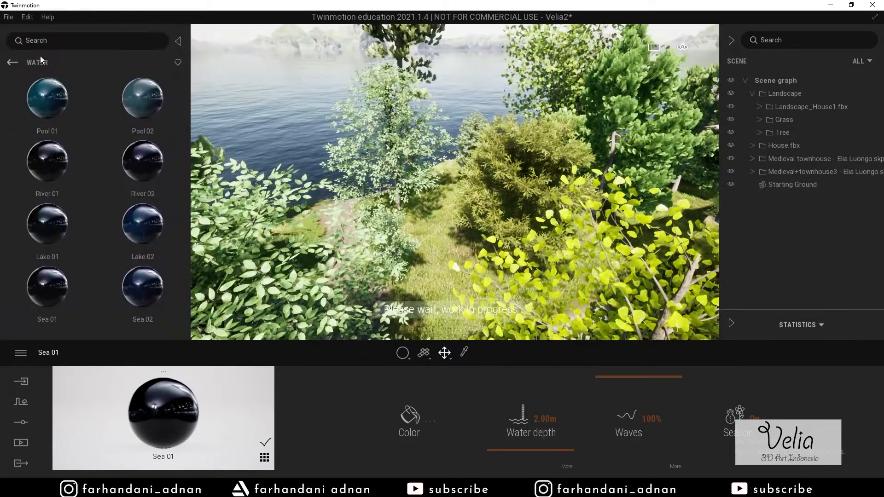
click(15, 63)
click(15, 62)
click(138, 115)
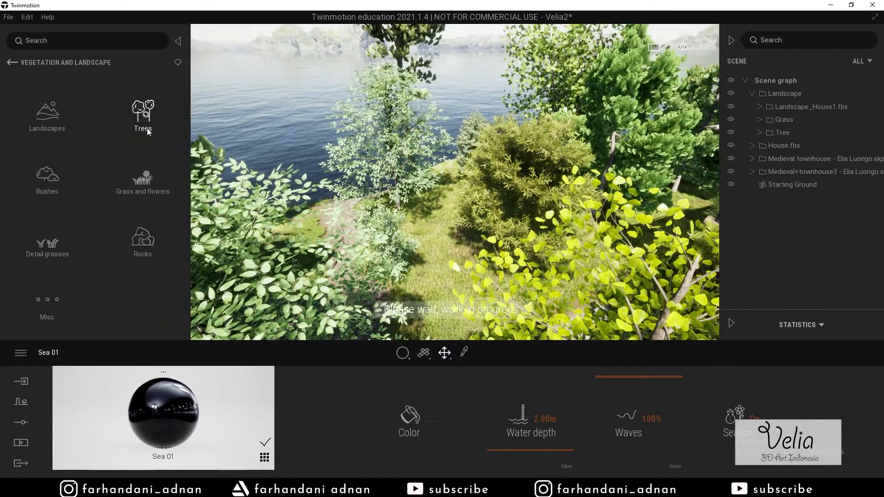
click(142, 121)
mouse_move(142, 119)
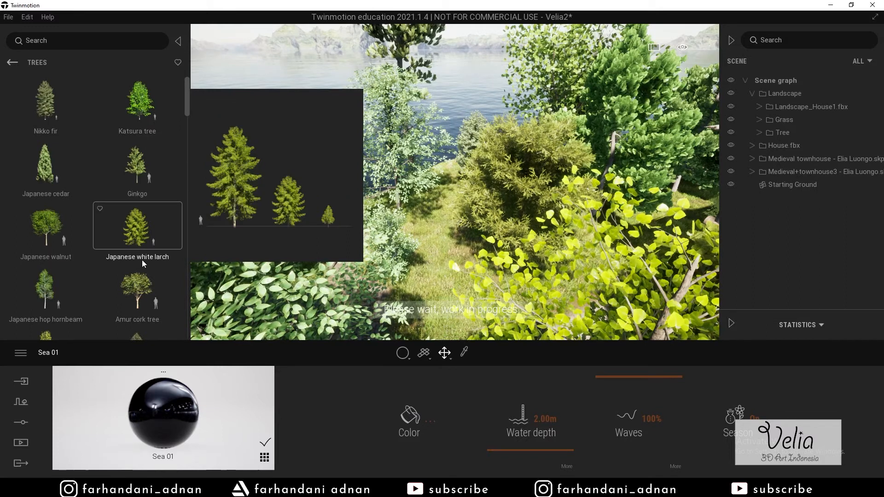
scroll(142, 261, down, 3)
drag(413, 231, 444, 257)
- Set the Koyama spruce's age to 85%, check it from farther down the path, and deselect it
drag(138, 413, 140, 385)
scroll(427, 51, down, 5)
scroll(429, 54, down, 10)
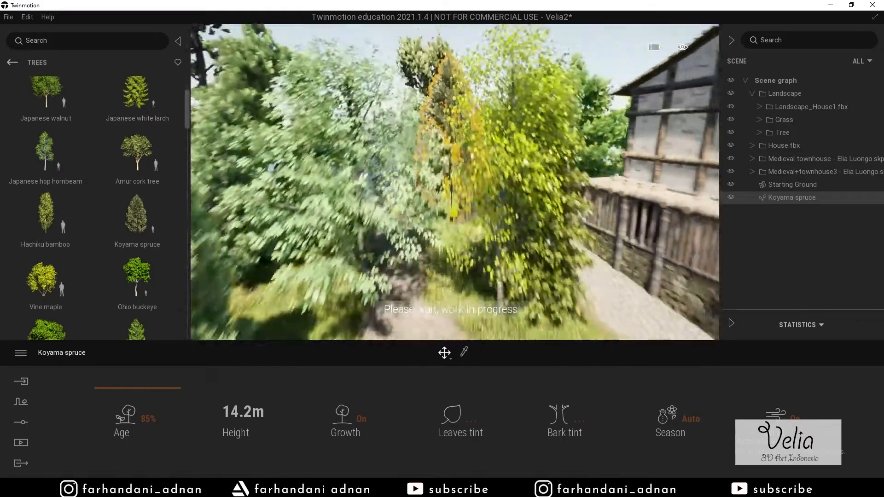
scroll(428, 53, down, 10)
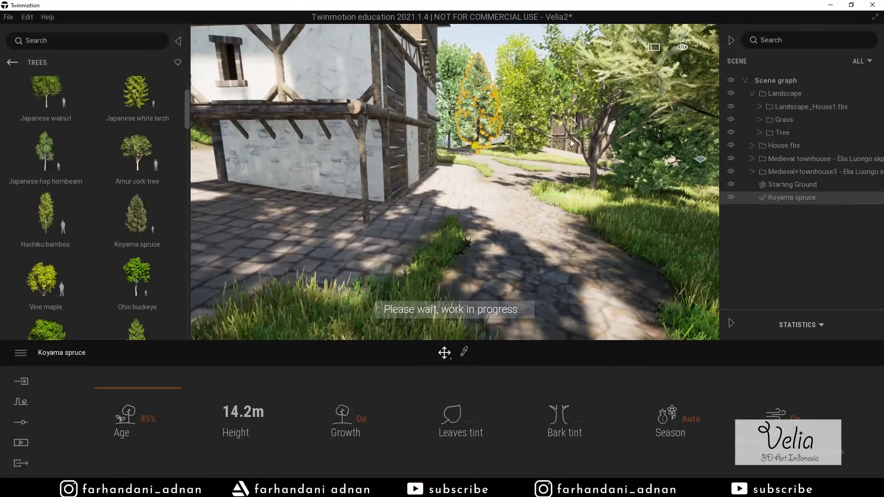
click(491, 63)
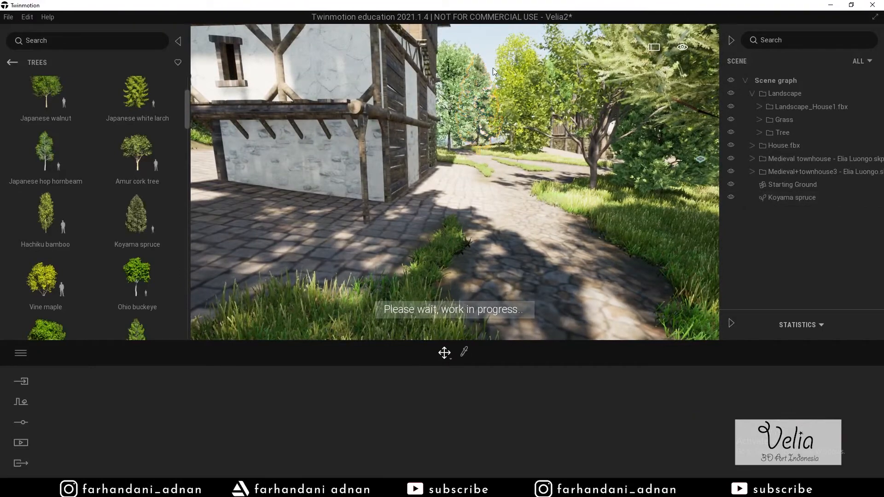
- Move the Koyama spruce into the Landscape's Tree folder in the scene graph and collapse that folder
scroll(493, 68, down, 4)
scroll(492, 68, down, 6)
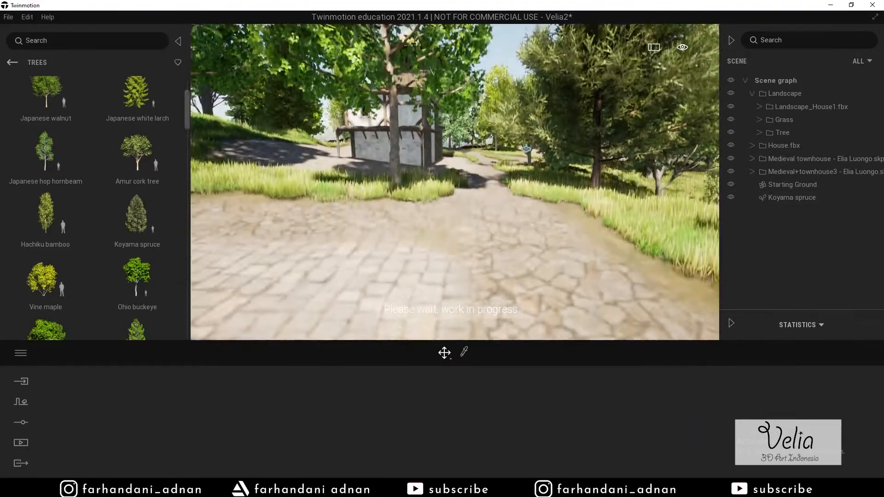
right_drag(492, 67, 396, 74)
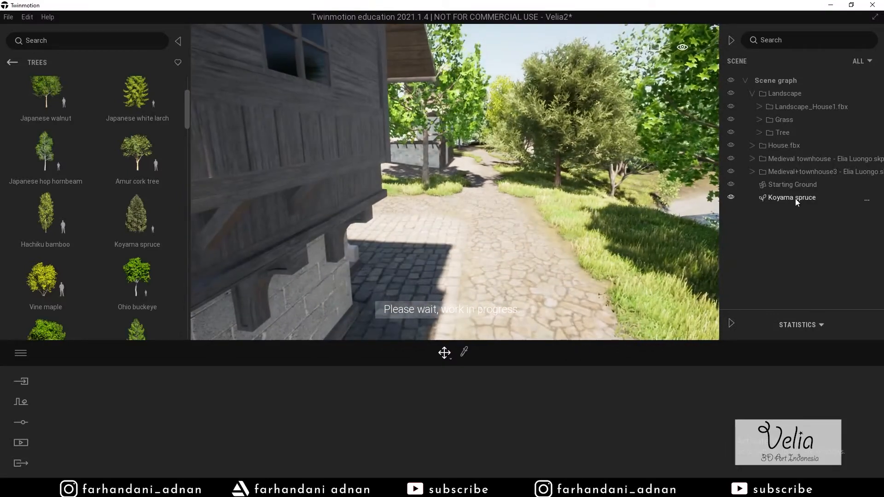
click(793, 197)
drag(794, 198, 790, 133)
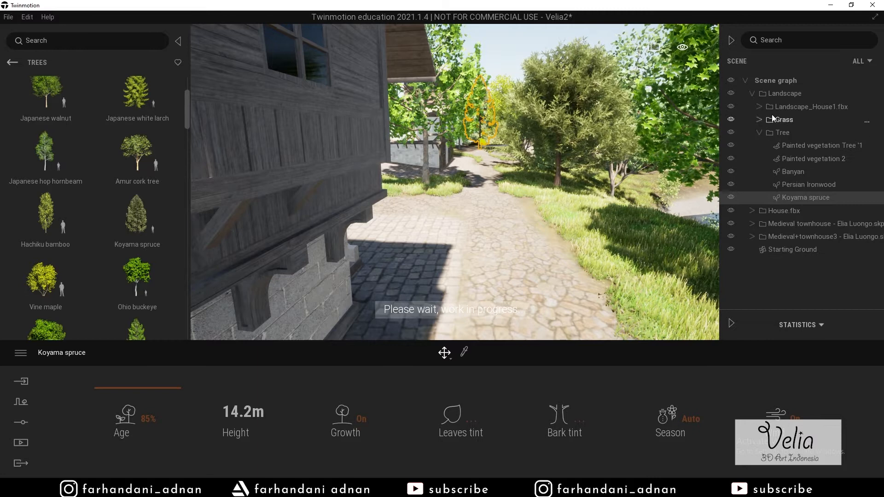
click(759, 133)
- Move the Starting Ground above the Landscape folder in the scene graph and deselect it
drag(789, 186, 819, 159)
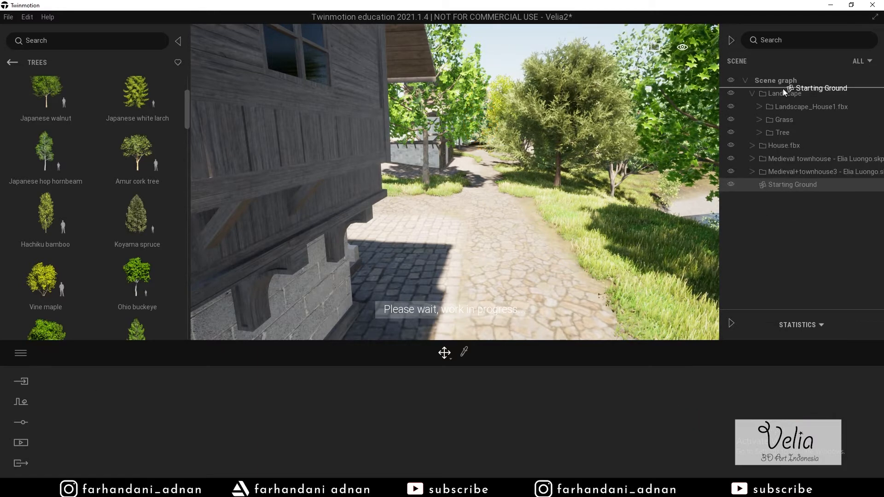
drag(783, 88, 783, 89)
click(777, 206)
- Inspect the shoreline trees and the stone path beside the wooden house, and close the library
key(s)
key(s)
key(w)
key(s)
key(w)
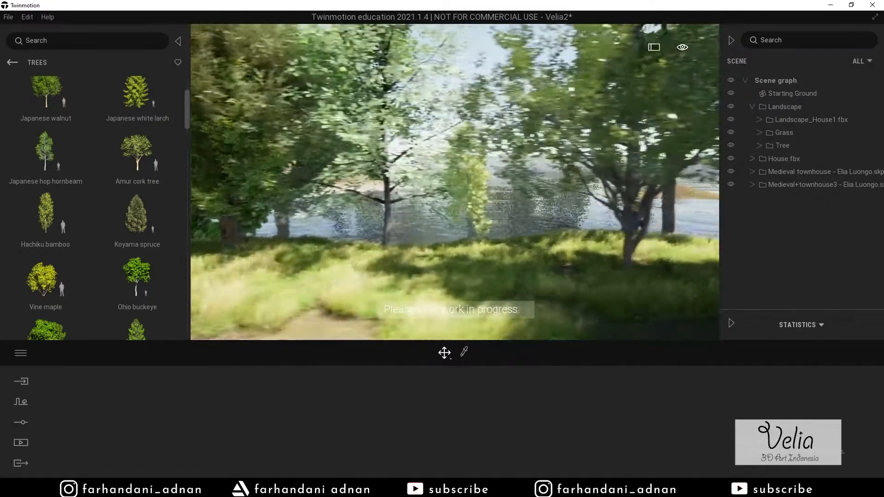
key(s)
right_drag(432, 115, 335, 112)
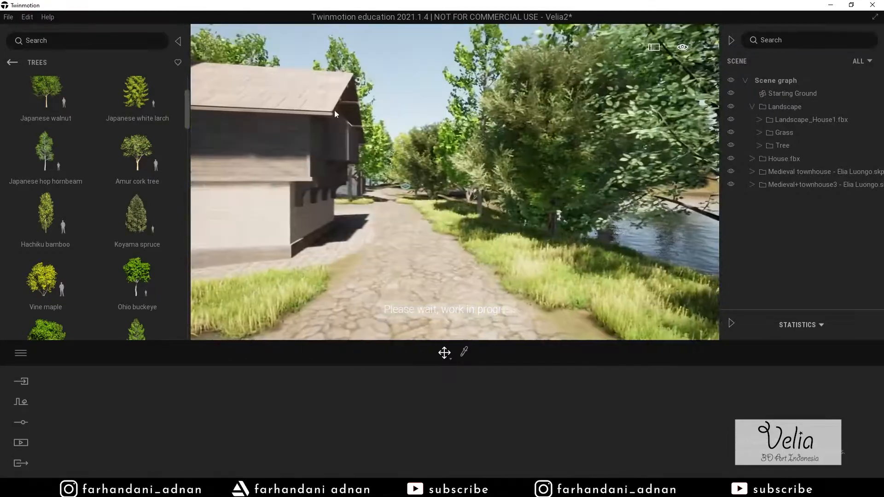
click(177, 41)
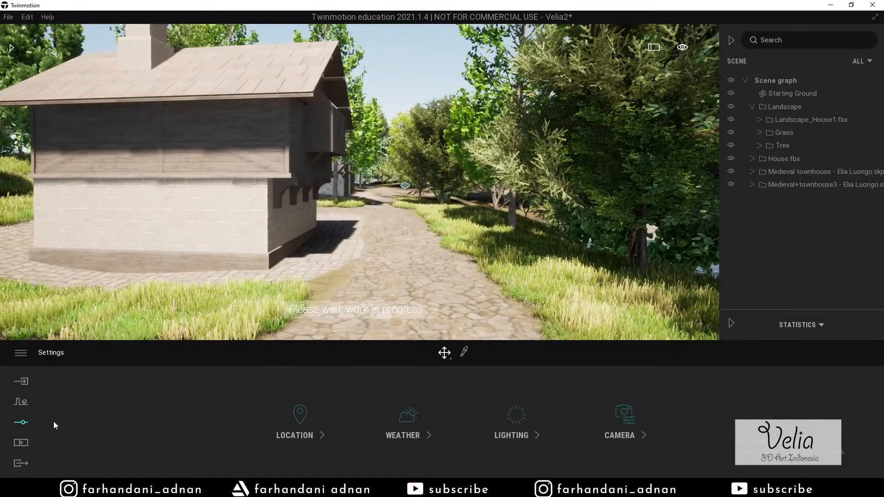
- Set the scene's time of day to 18:51 and its north offset to 116° in the location settings
click(303, 419)
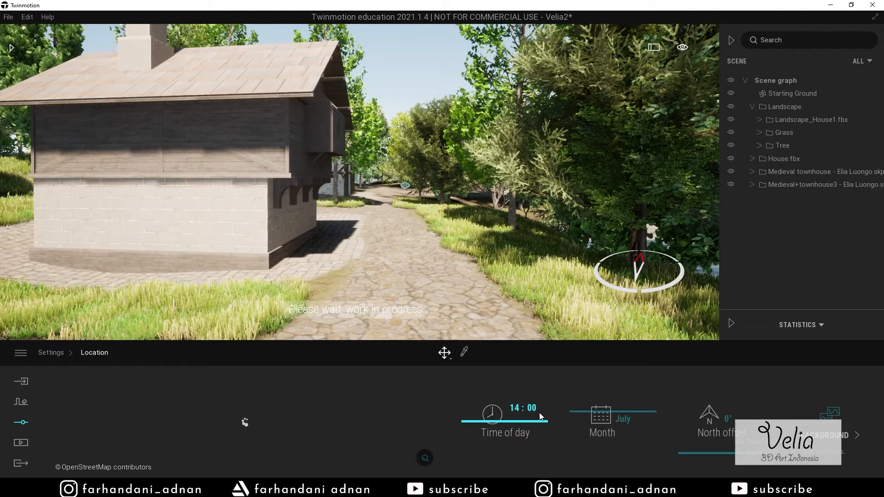
click(516, 408)
text(18)
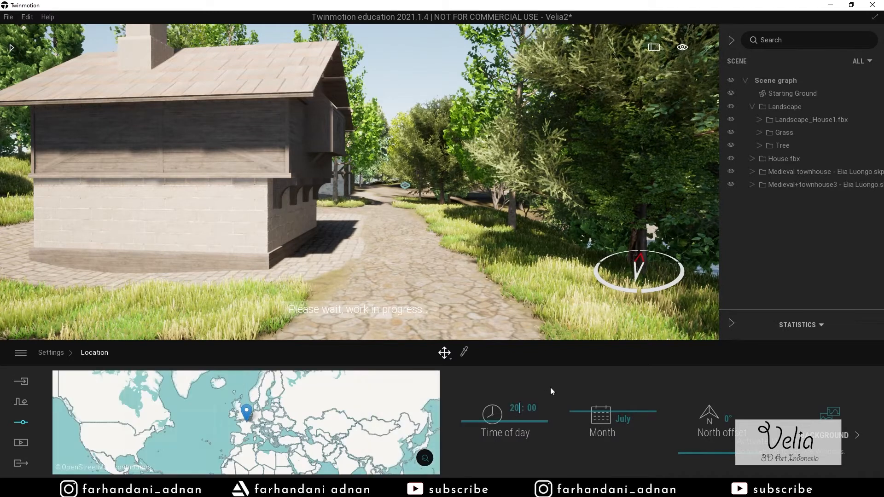
key(Return)
drag(496, 443, 499, 437)
drag(711, 455, 709, 429)
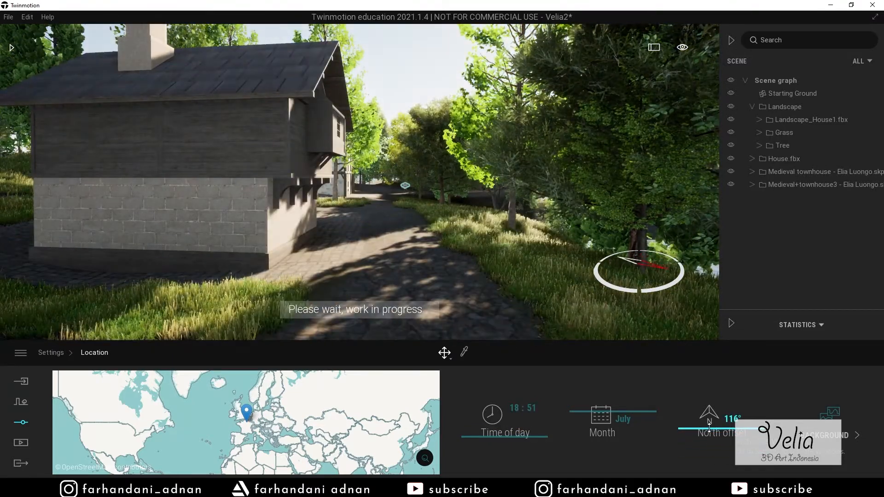
- Try different sun positions, ending with the time of day at 17:59 and the north offset at 149°
drag(500, 439, 508, 437)
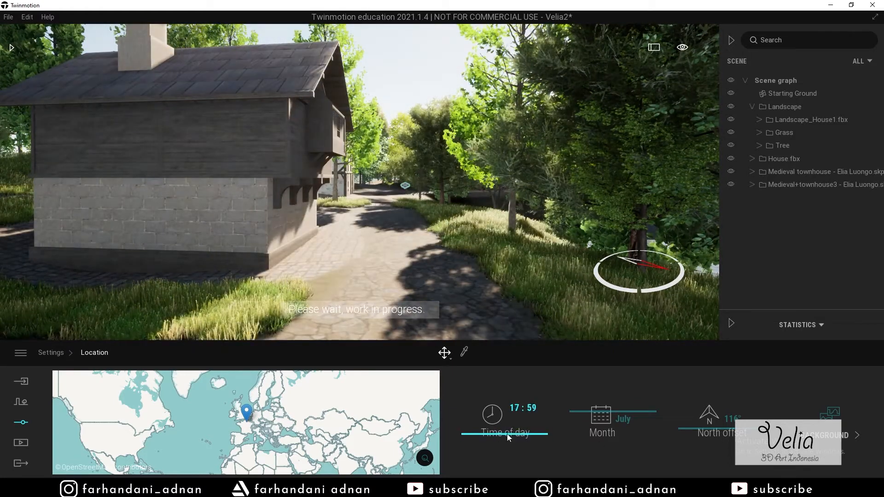
drag(725, 422, 710, 429)
drag(496, 435, 497, 441)
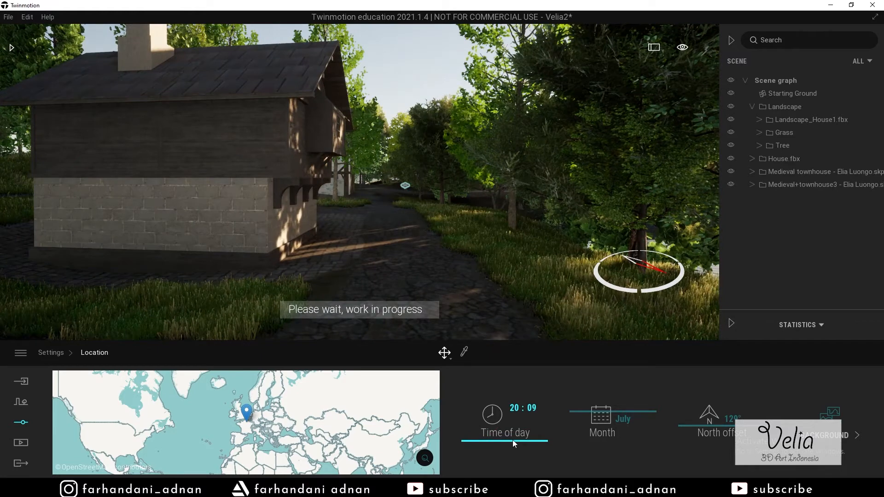
mouse_move(703, 424)
mouse_down()
mouse_move(708, 376)
mouse_move(697, 421)
mouse_up()
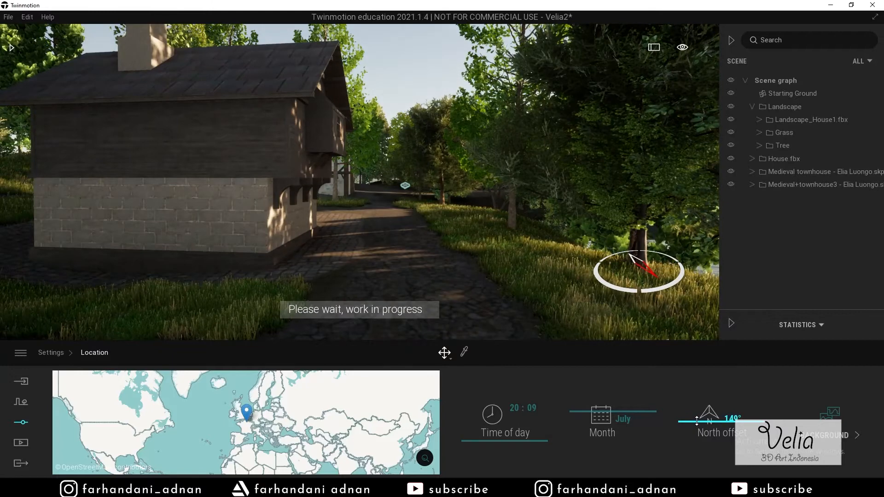
drag(510, 448, 498, 435)
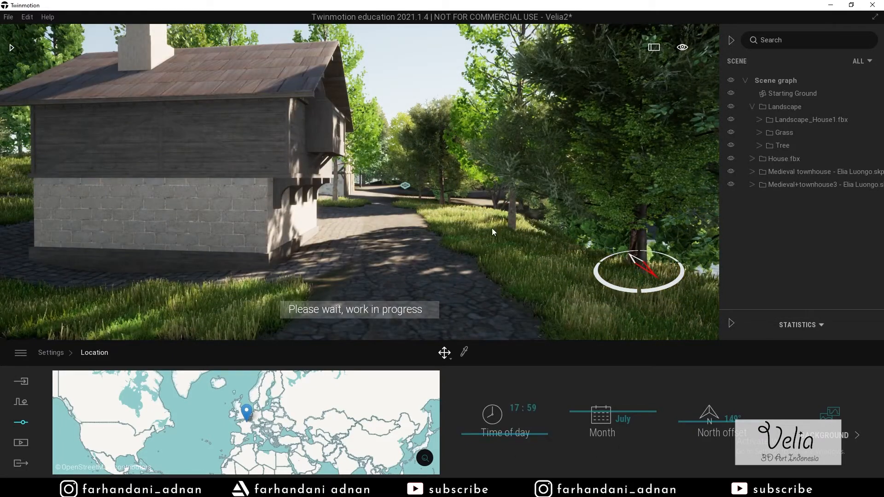
- Set the north offset to 190° while viewing the stone-and-timber townhouse at the path junction
key(w)
key(e)
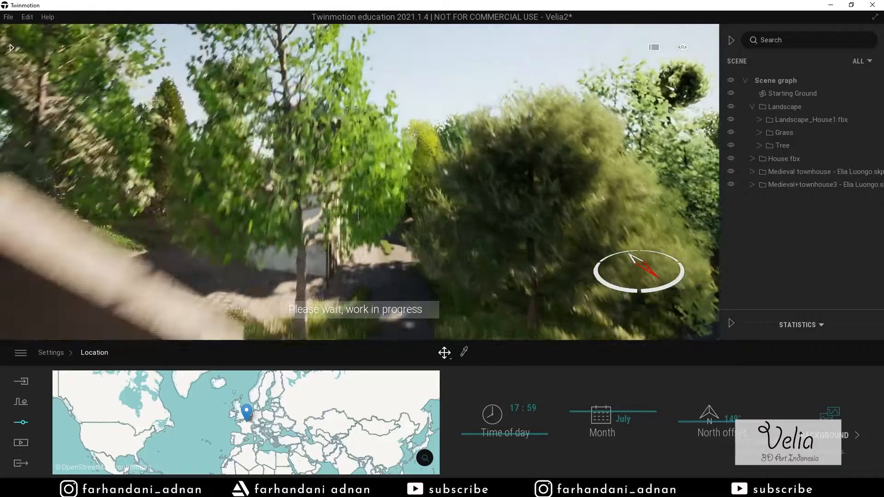
key(w)
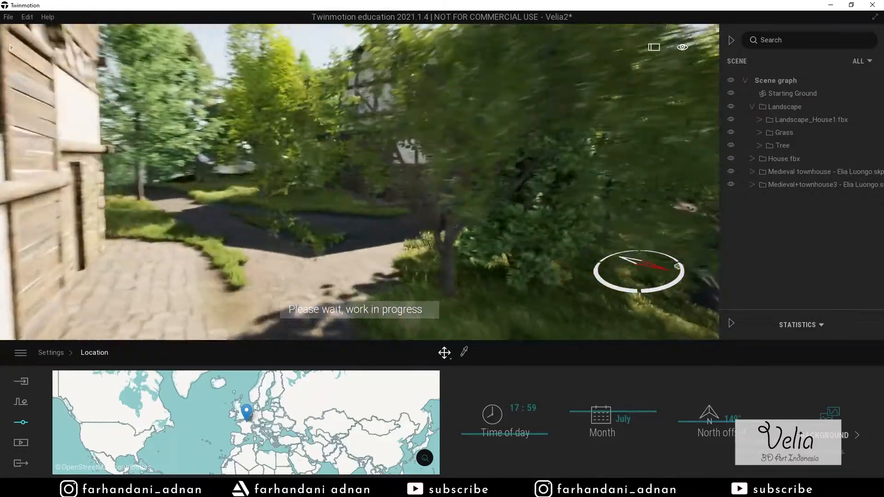
key(w)
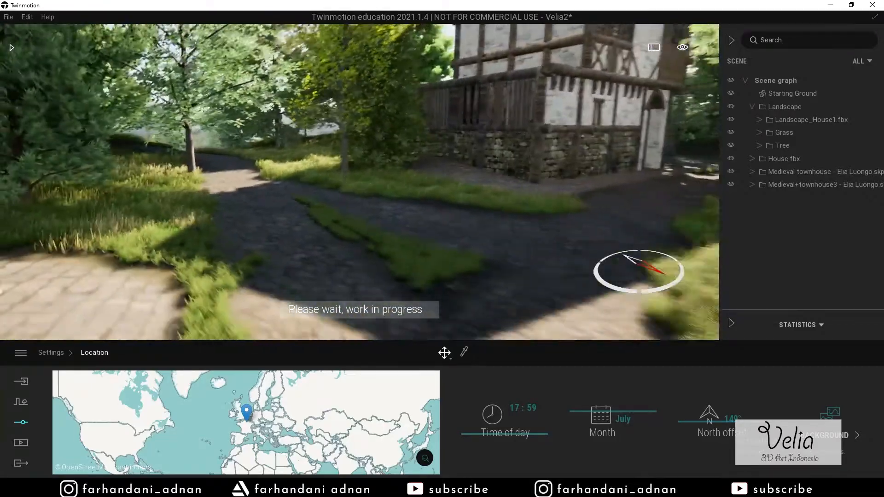
key(s)
drag(697, 431, 695, 409)
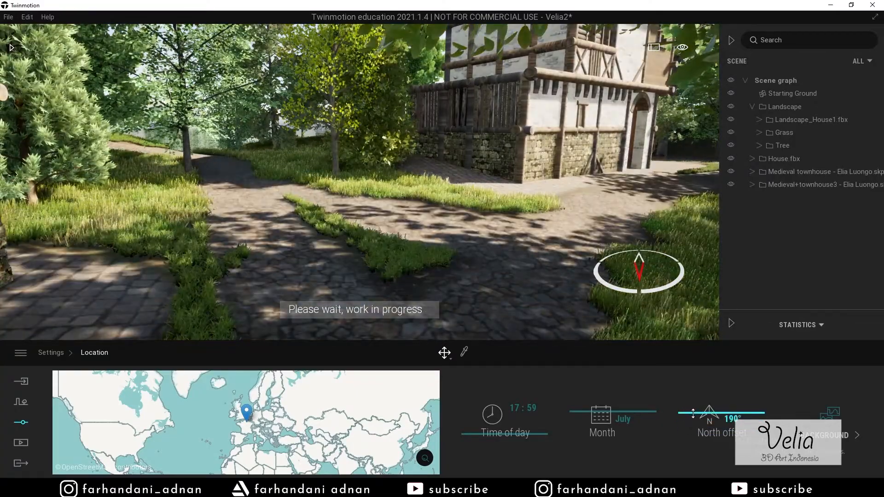
- Check the sunlight and shadows along the stairs, the paths and the wooden house
key(s)
key(w)
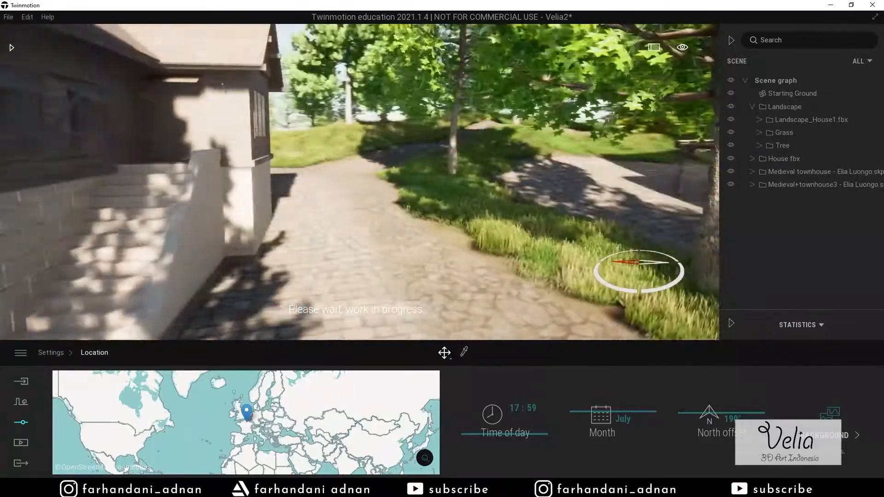
key(w)
right_drag(318, 180, 401, 181)
key(w)
key(s)
key(s)
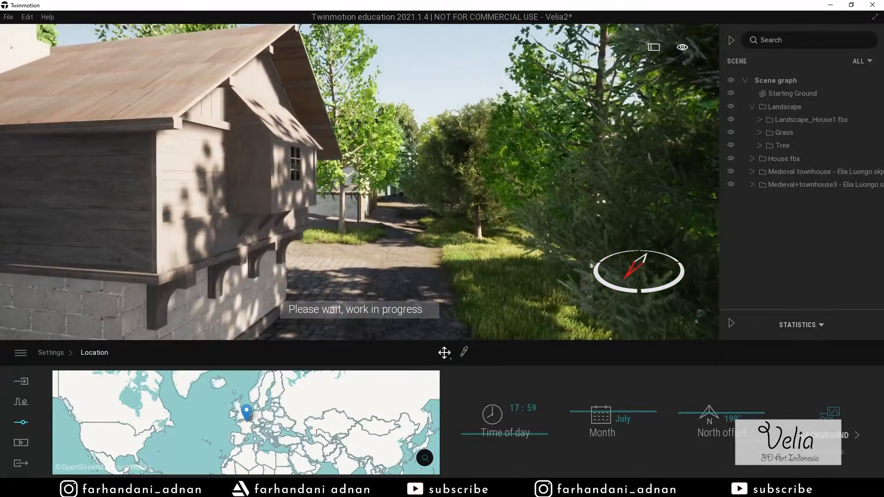
- Change the weather to partly cloudy, slightly past halfway from sunny to cloudy
click(23, 424)
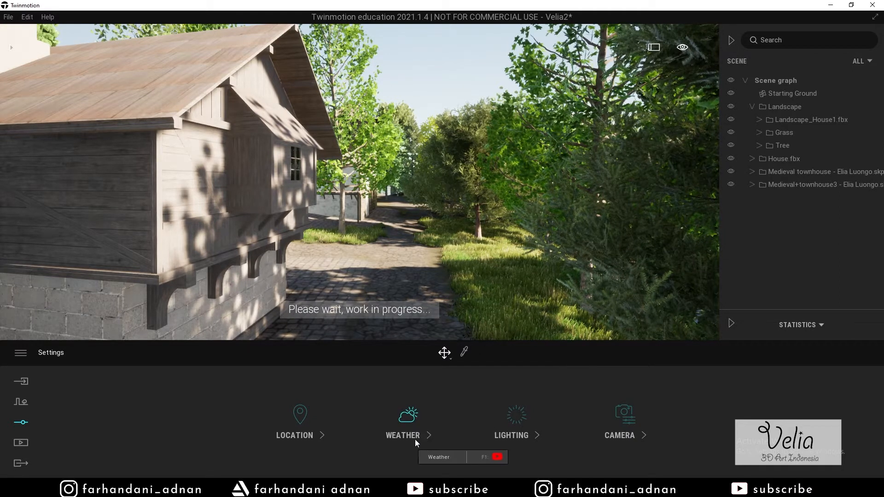
click(408, 416)
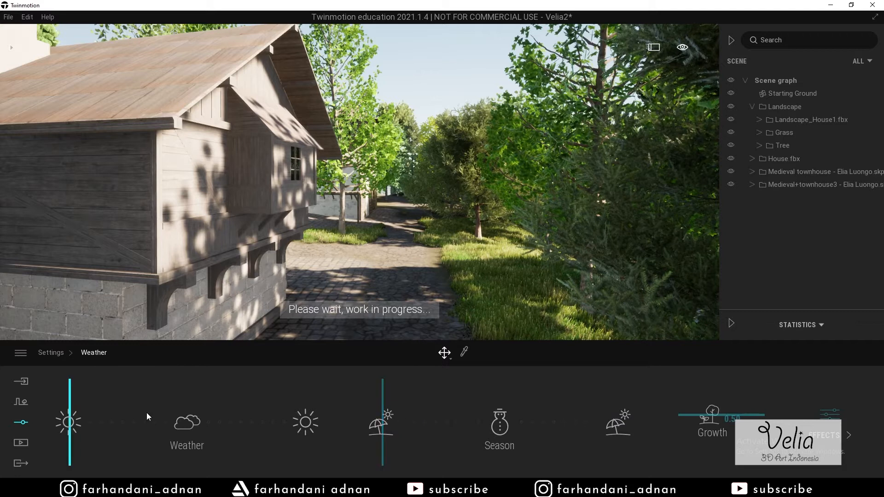
drag(119, 430, 139, 440)
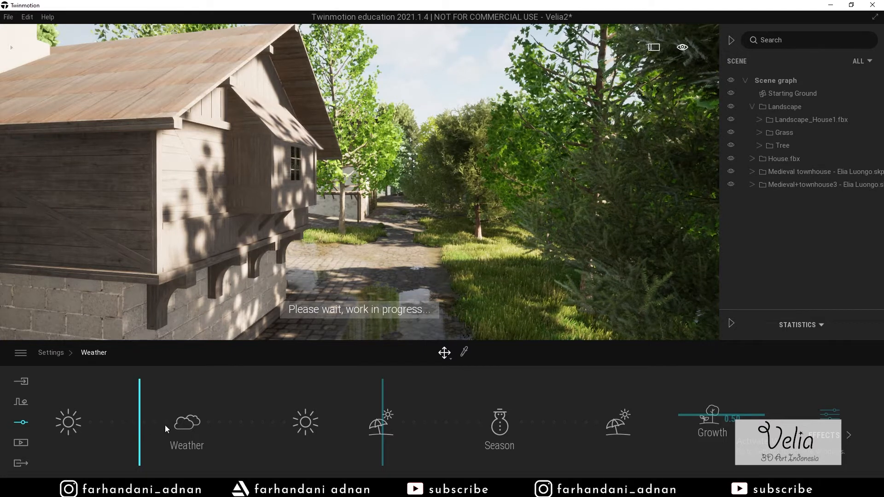
- Shift the season to autumn, about a third of the way from summer to winter, with the puddled path in view
right_drag(395, 189, 440, 190)
key(w)
key(s)
key(s)
key(w)
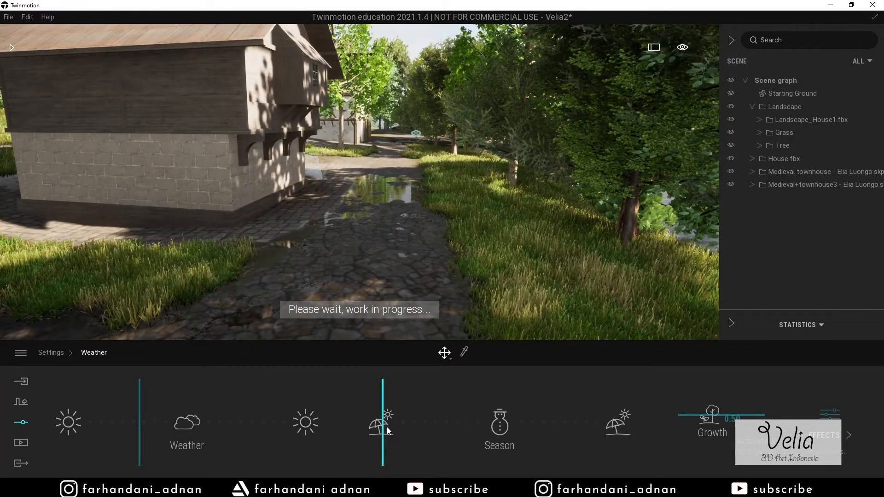
mouse_move(424, 431)
mouse_down()
mouse_move(433, 431)
mouse_move(409, 433)
mouse_up()
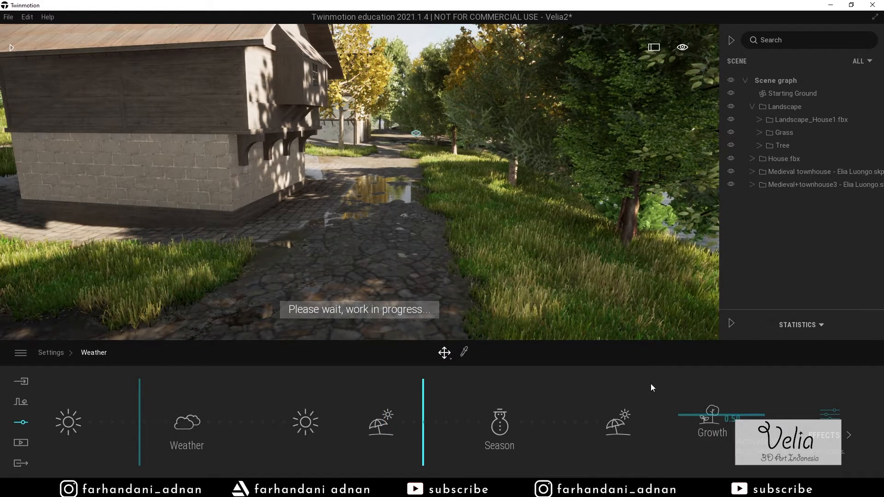
- Set the smog to 40% in the weather effects and check the haze along the path
click(831, 417)
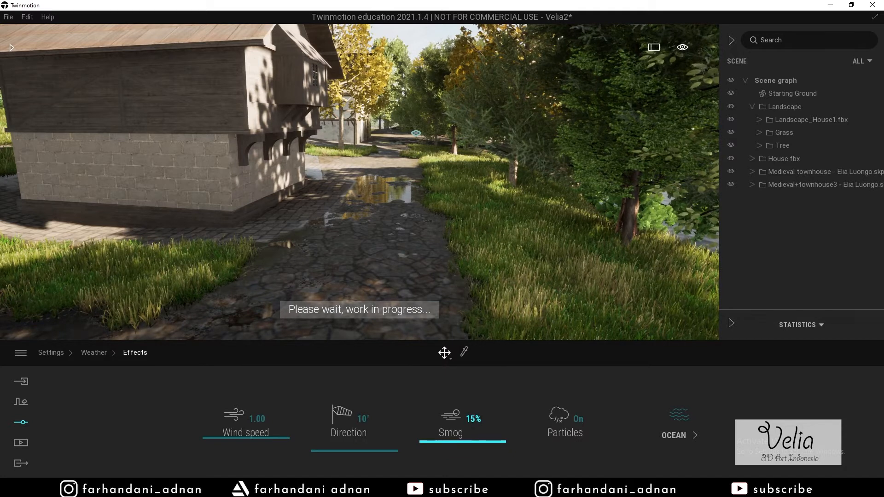
text(40)
key(Return)
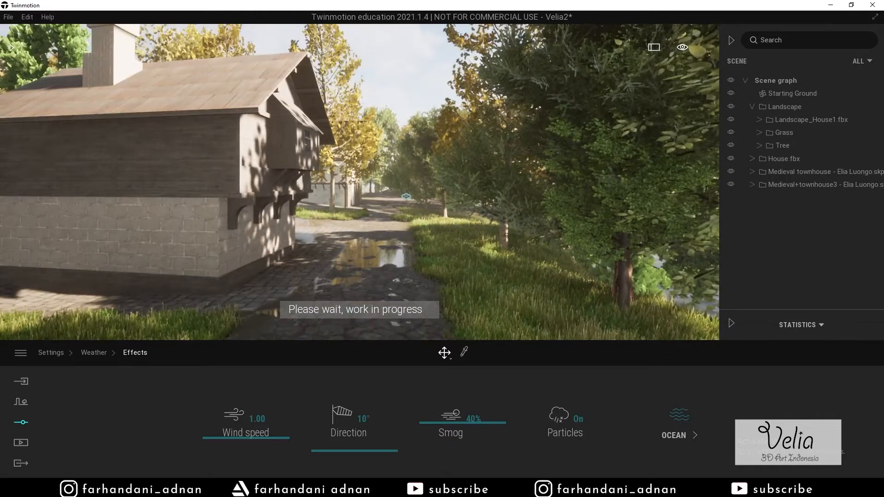
key(w)
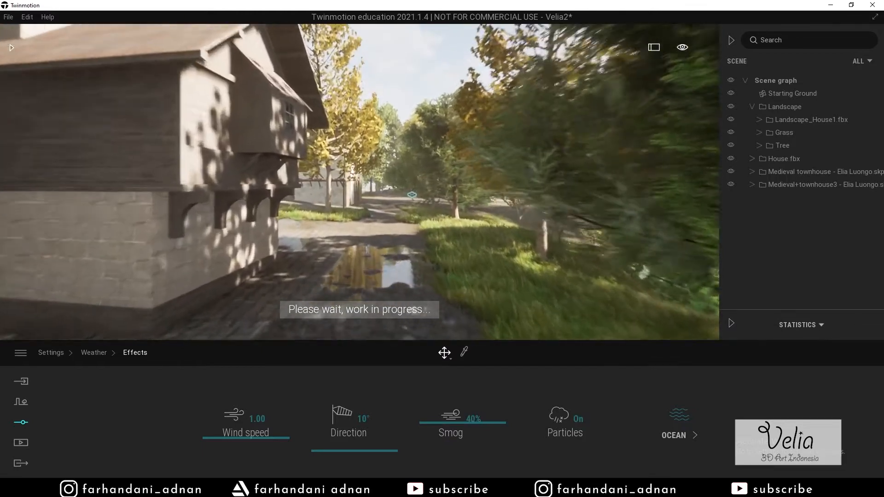
key(w)
key(s)
key(w)
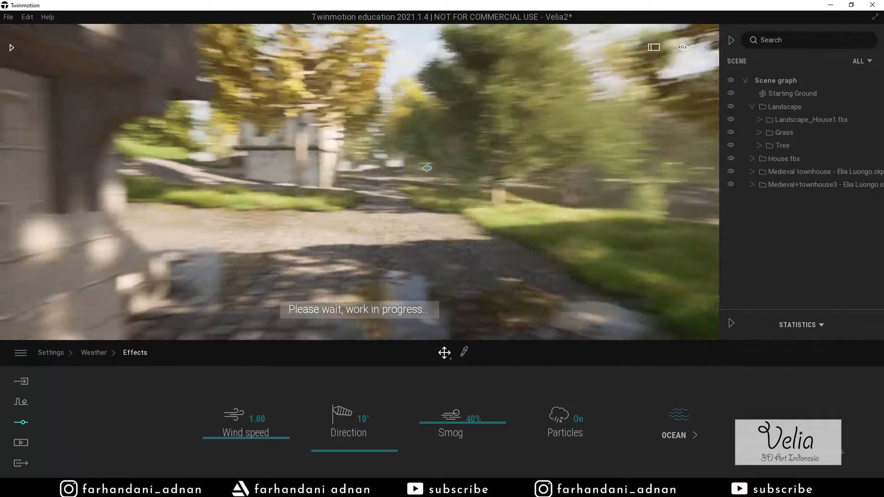
- Review the Low, Medium, High and Ultra graphics quality presets in the preferences, then close them
key(s)
key(w)
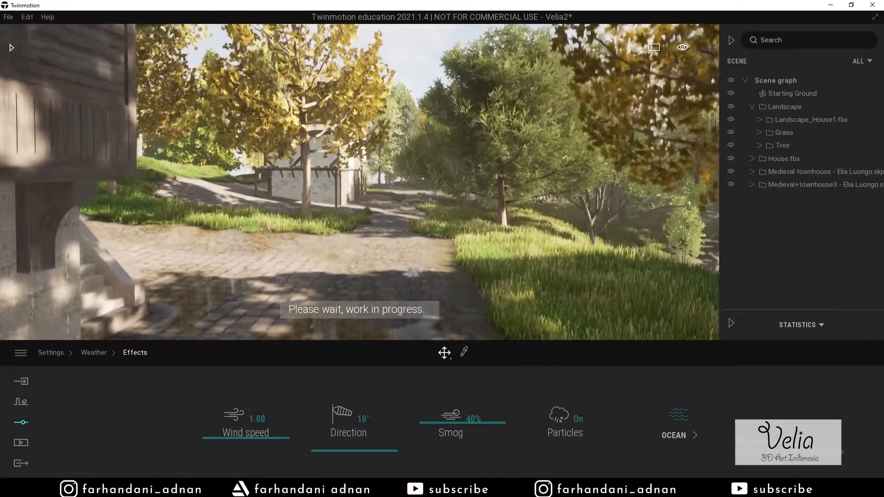
key(s)
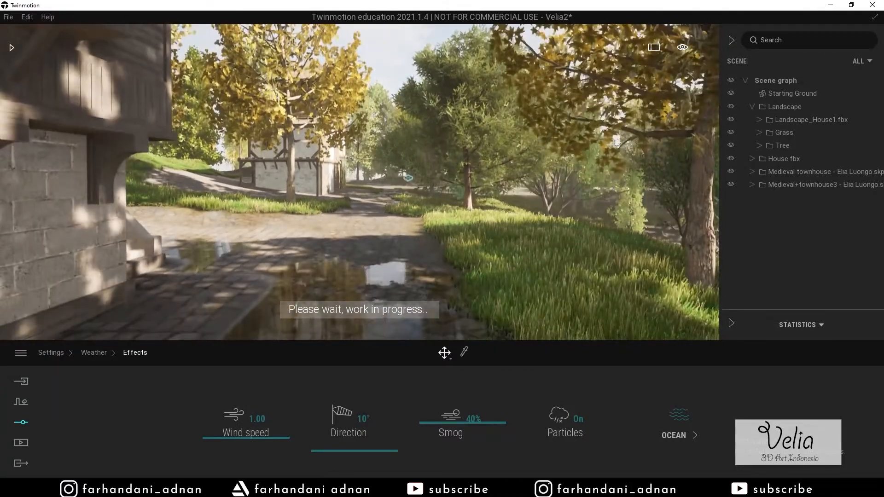
key(q)
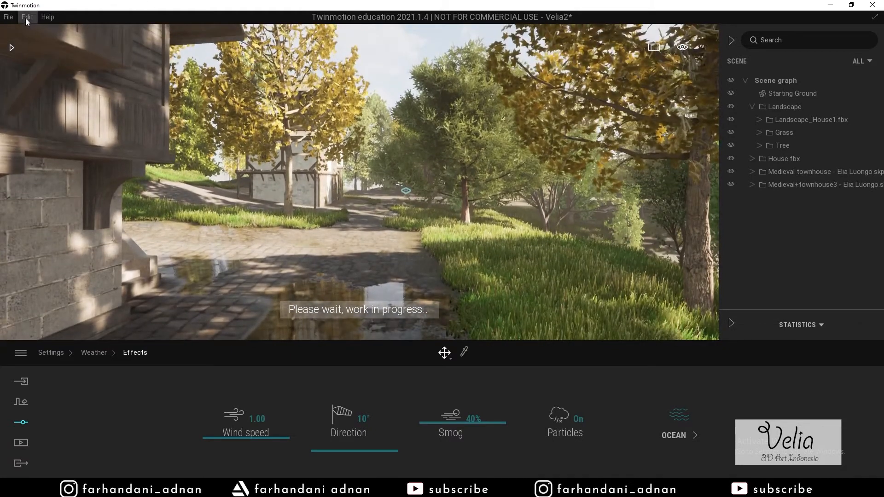
click(27, 17)
click(65, 149)
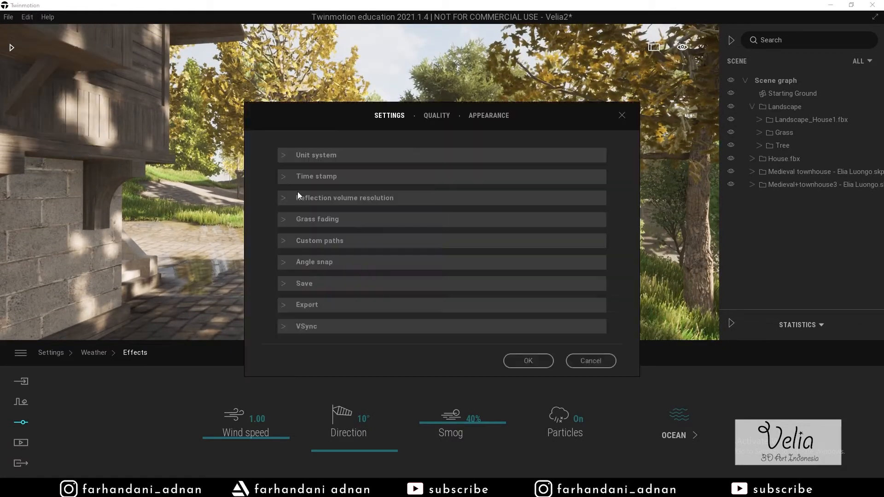
click(437, 116)
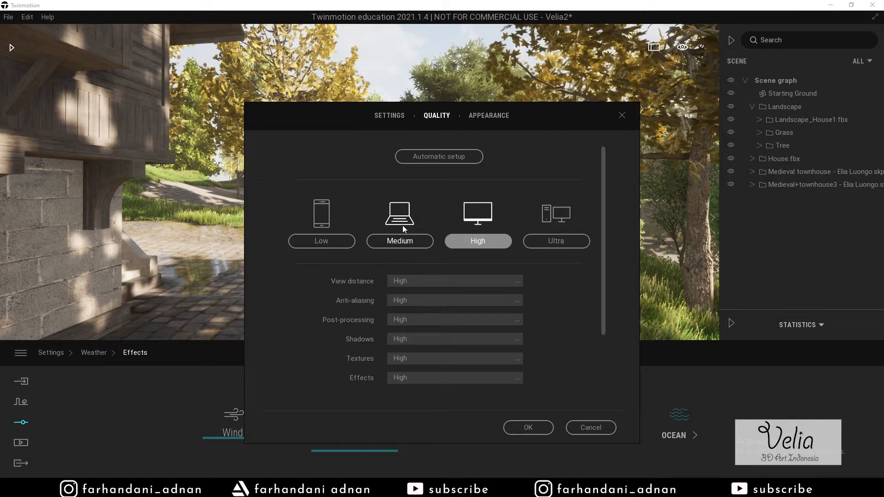
click(622, 115)
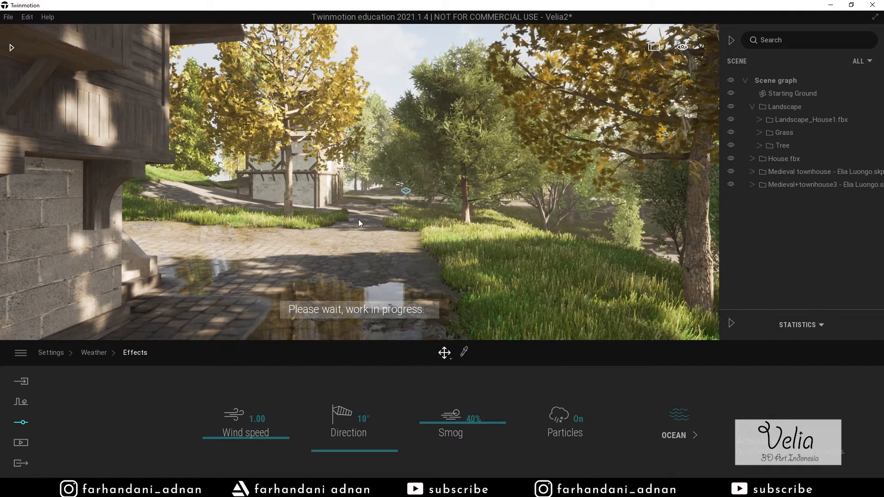
- Set the graphics quality preset to Ultra in the preferences and apply it
click(25, 17)
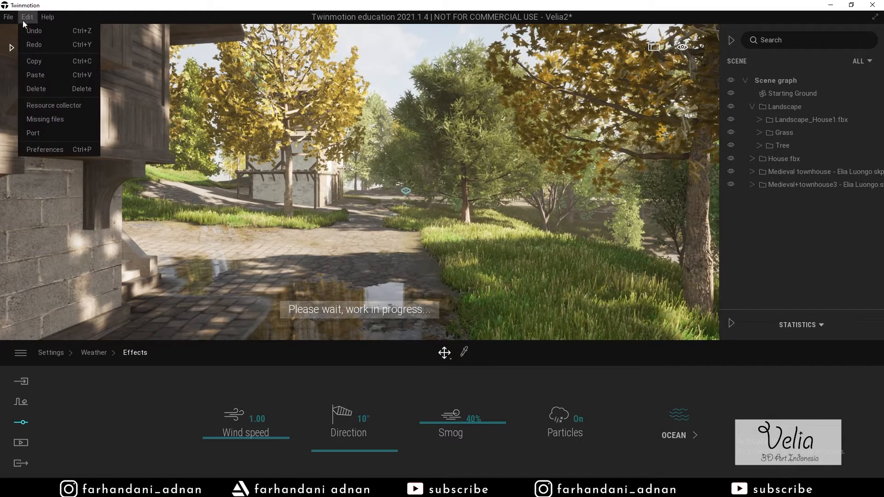
click(43, 148)
click(431, 116)
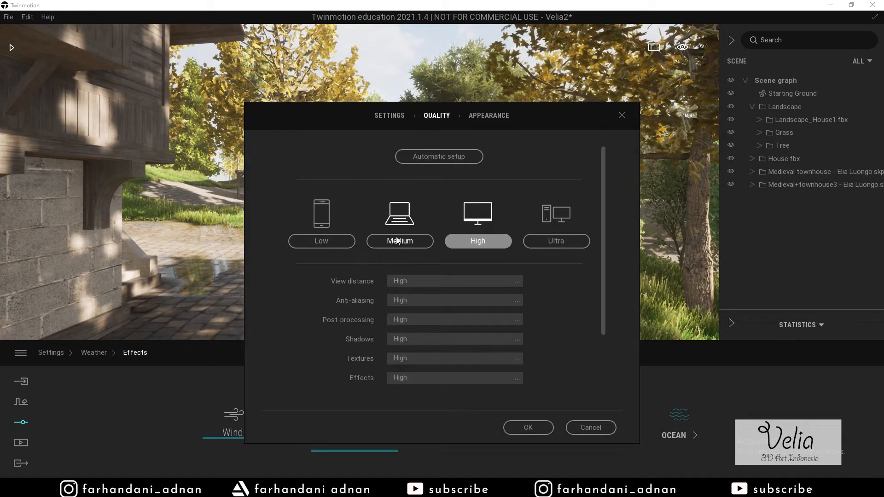
click(564, 241)
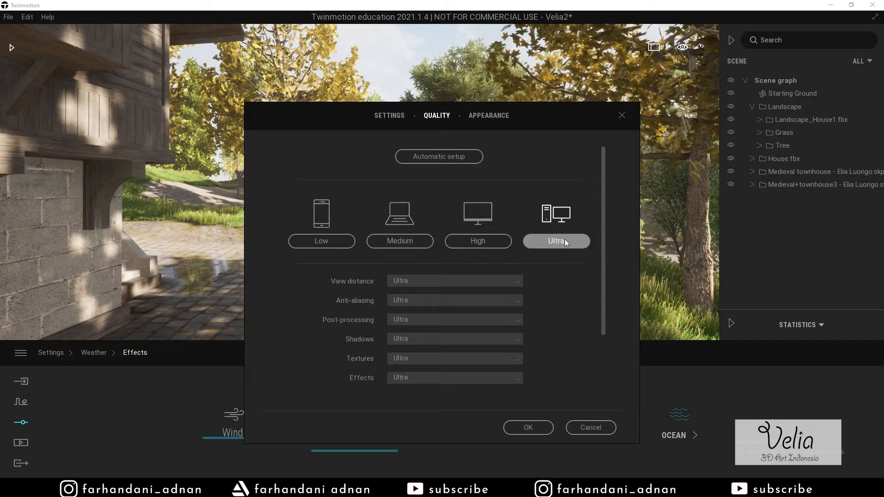
click(530, 428)
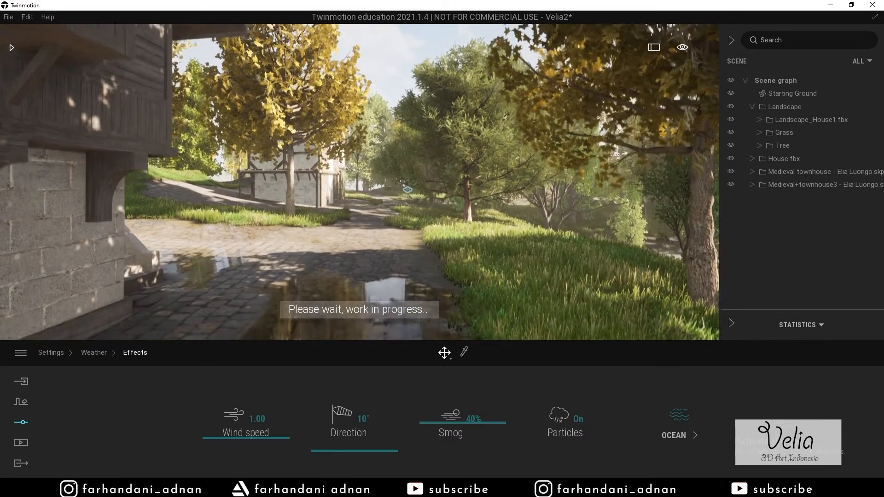
- Switch the graphics quality preset to Medium in the preferences and apply it
click(31, 19)
click(62, 150)
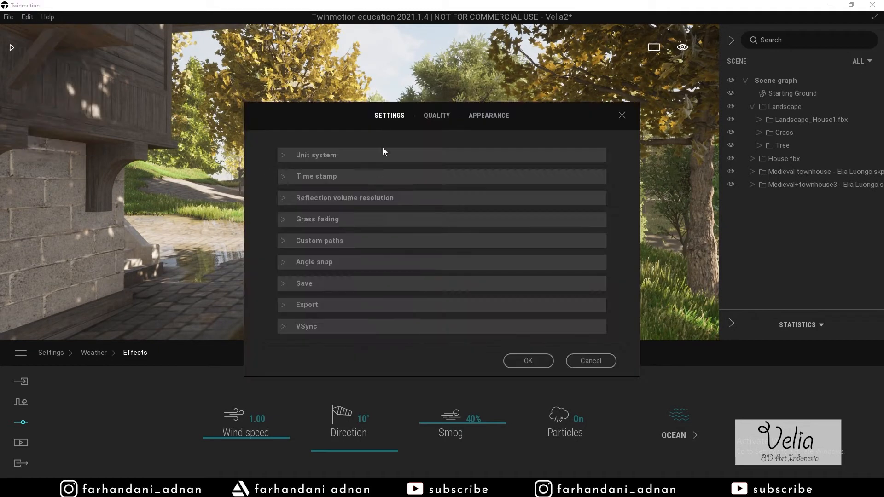
click(437, 116)
click(400, 239)
click(525, 426)
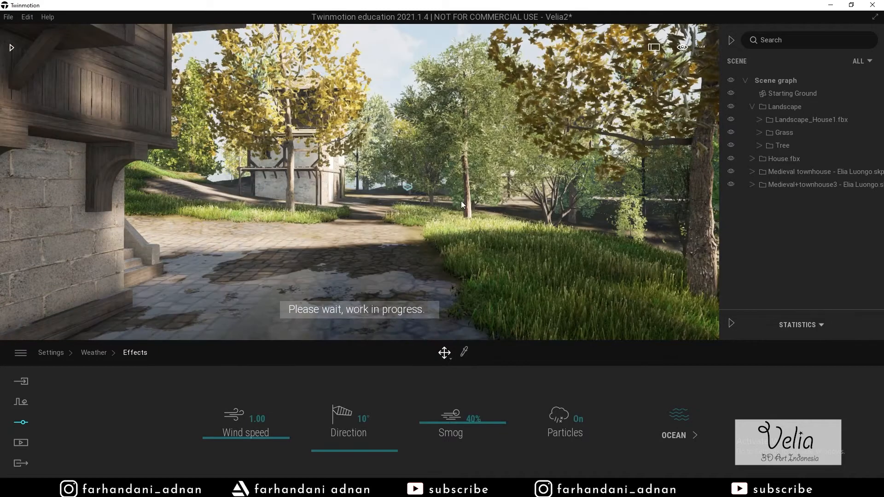
- Examine the grass, trees, puddled path and wooden house with the Medium quality preset active
right_drag(462, 204, 479, 179)
key(s)
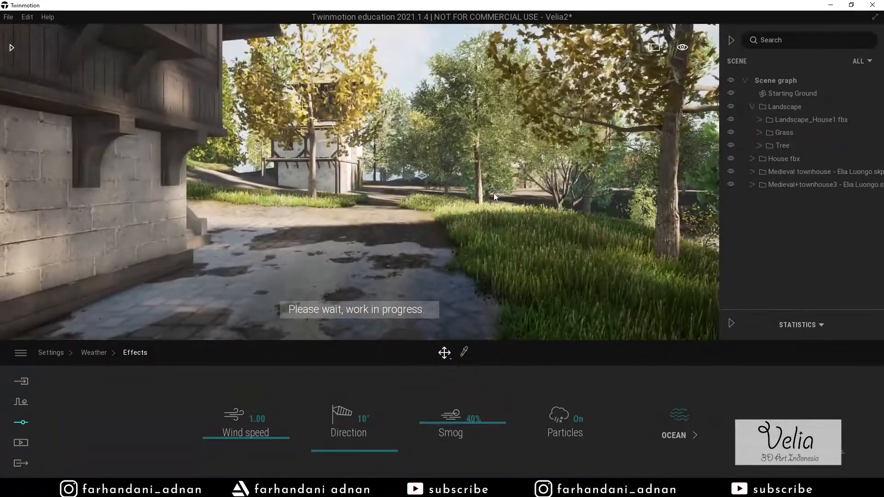
key(e)
key(w)
right_drag(460, 185, 355, 184)
key(s)
key(w)
key(s)
key(w)
key(q)
- Save the village scene under its current file name
click(9, 21)
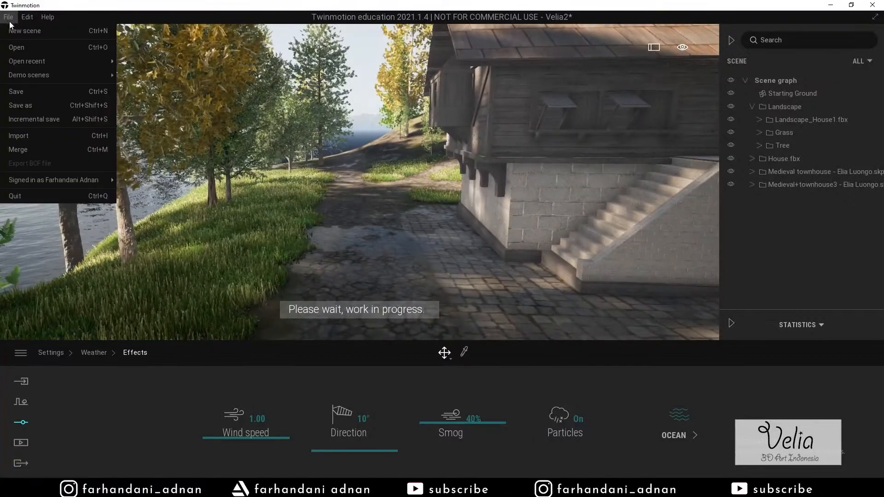
click(34, 90)
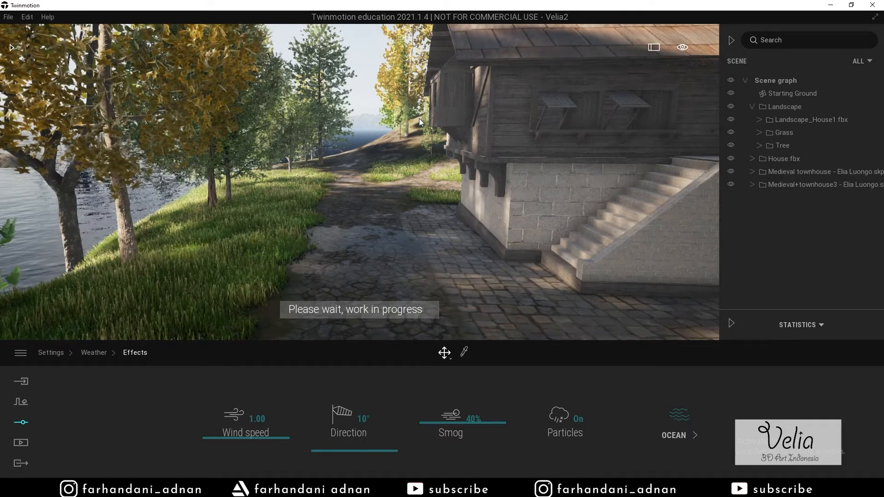
- Collapse the Landscape folder and add a container named Misc under the scene graph root
key(w)
right_drag(419, 118, 479, 117)
key(s)
right_drag(479, 156, 494, 174)
click(753, 107)
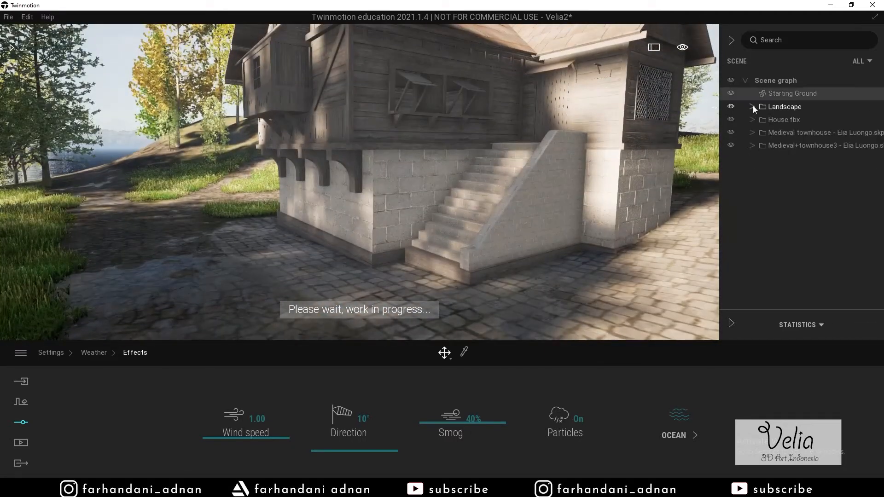
right_click(767, 179)
click(766, 166)
right_click(769, 77)
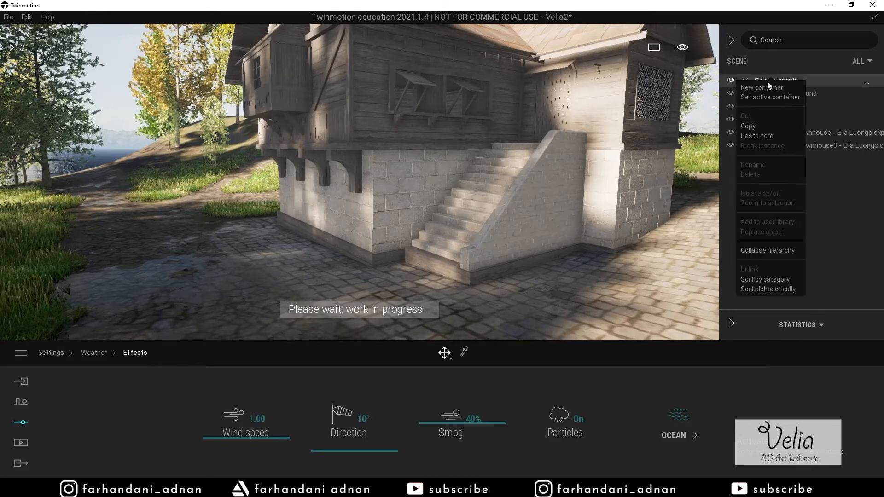
click(764, 89)
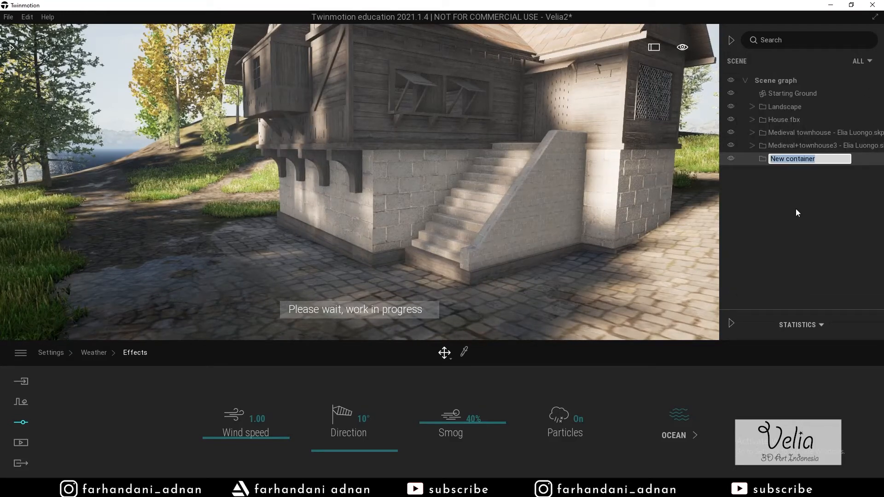
text(Misc)
key(Return)
- Open the asset library and go from the vegetation category to Quixel Megascans
right_drag(589, 193, 401, 180)
key(w)
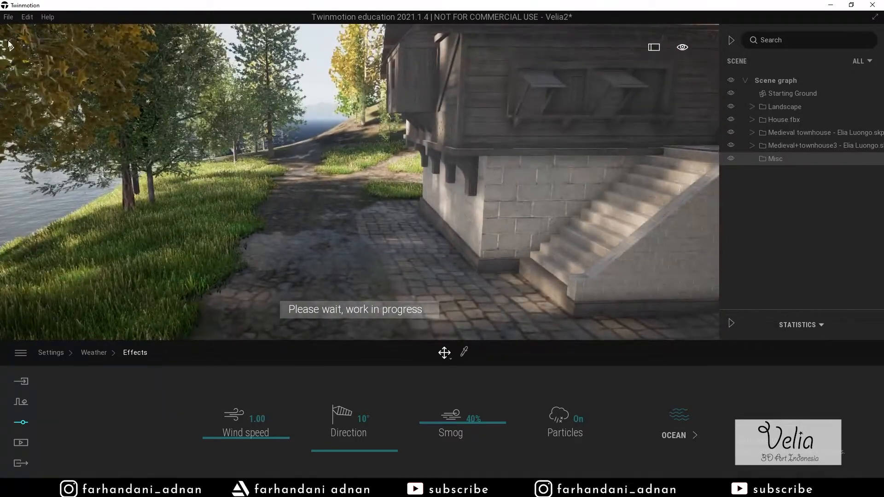
click(12, 48)
click(12, 63)
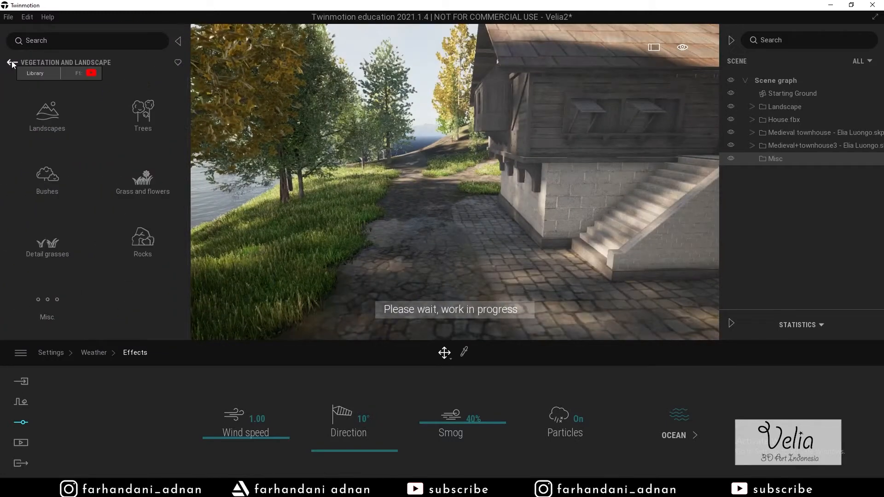
click(13, 63)
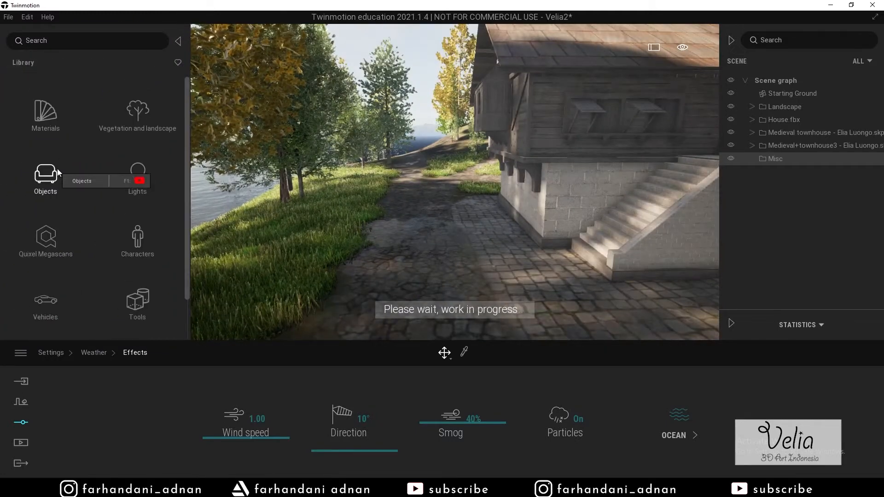
click(57, 231)
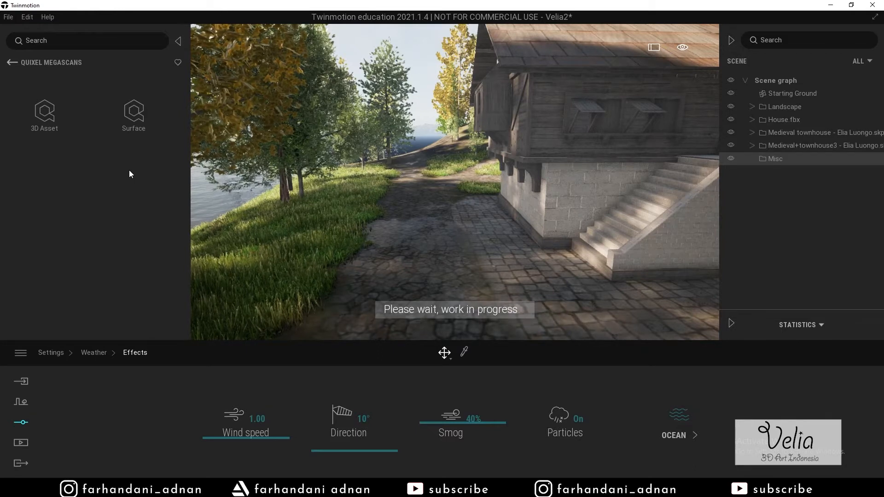
- Check the signed-in account entry in the main menu, then close the menu
click(24, 354)
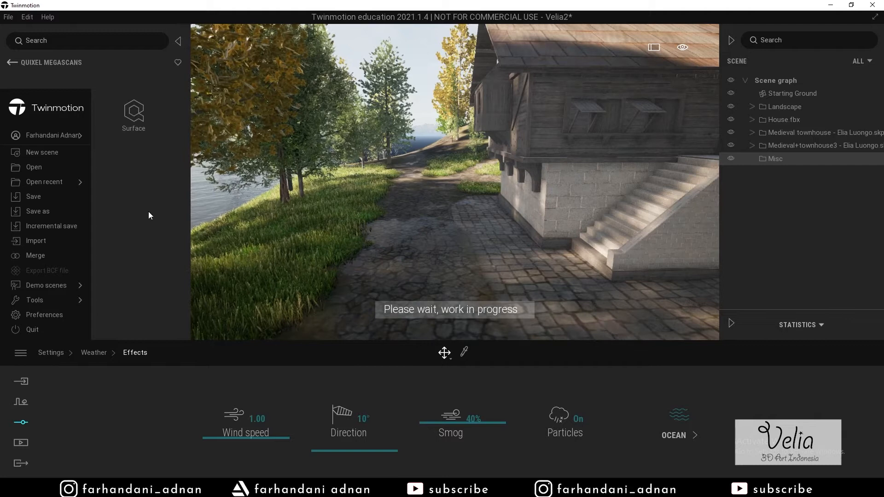
click(148, 216)
click(18, 356)
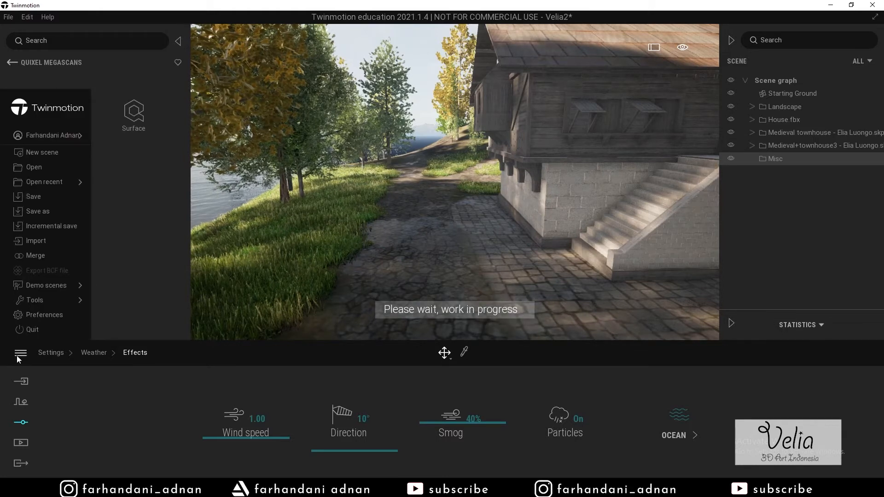
mouse_move(54, 139)
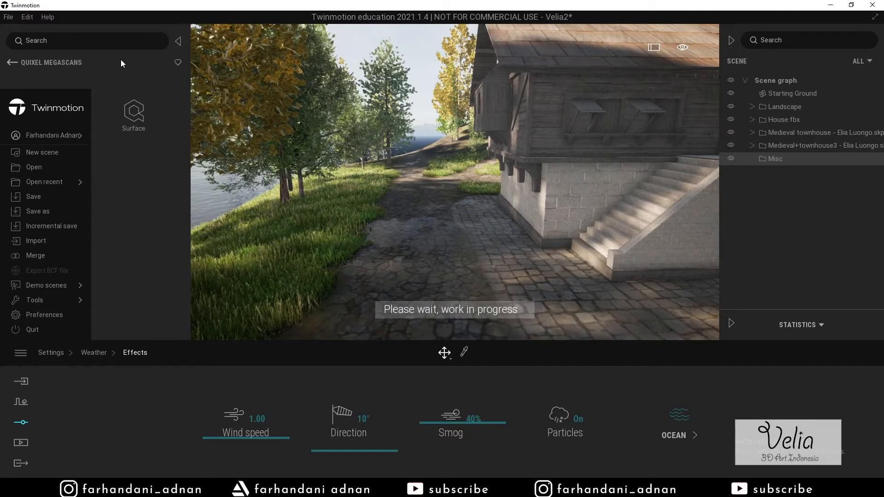
click(204, 15)
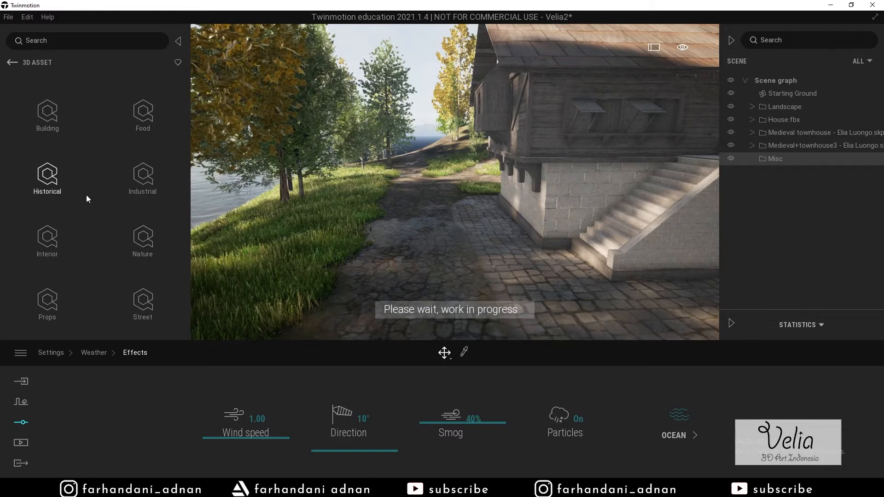
- Browse the Megascans storage props, looking into the Barrel category and opening the Box category
click(47, 302)
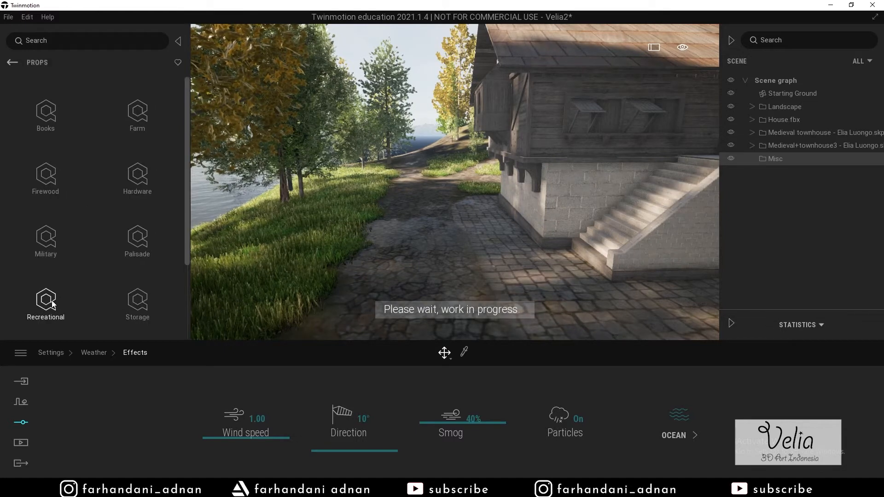
click(141, 314)
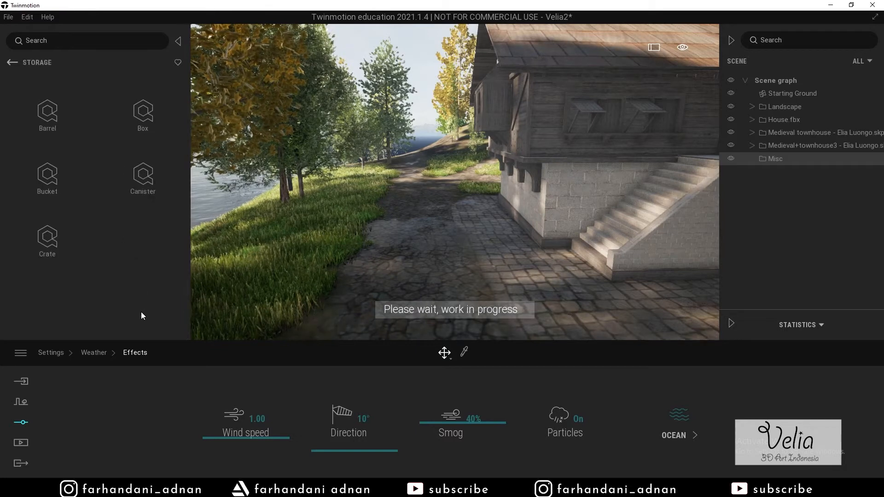
click(48, 113)
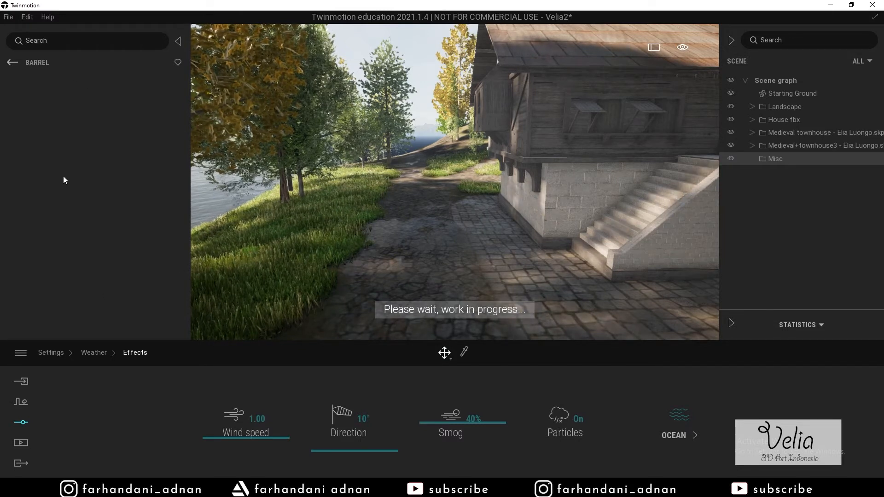
click(11, 62)
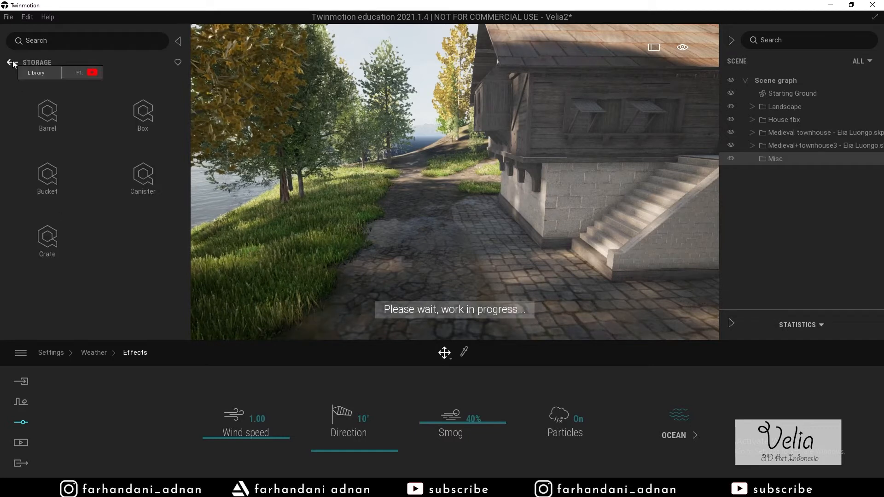
click(150, 110)
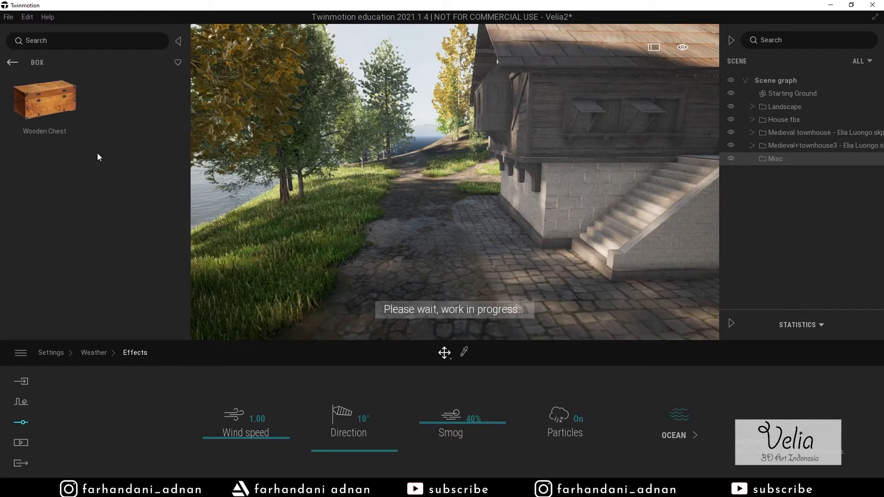
- Bring the stone path beside the house into view and recheck the Barrel category in the storage props
right_drag(455, 183, 391, 191)
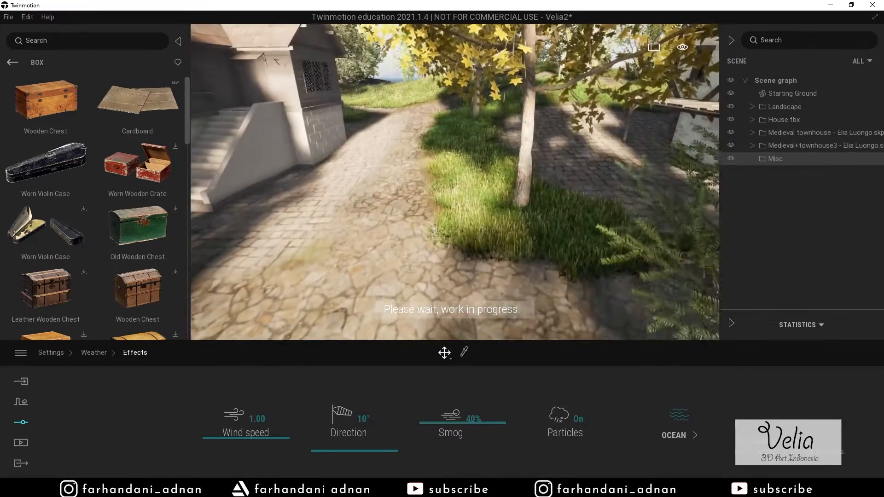
right_drag(330, 170, 331, 178)
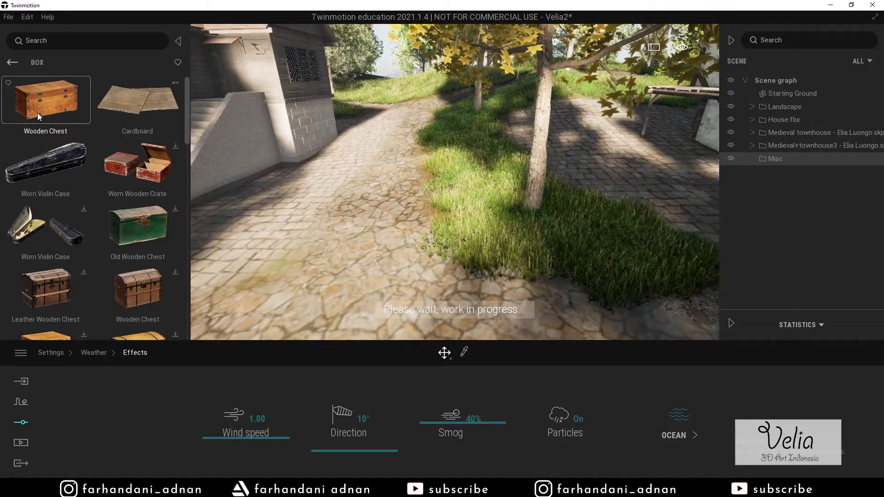
click(12, 62)
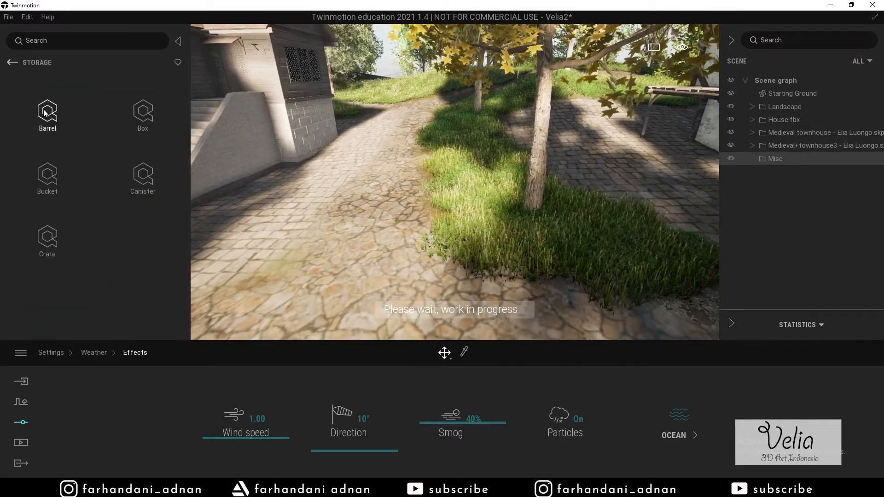
click(44, 113)
click(12, 63)
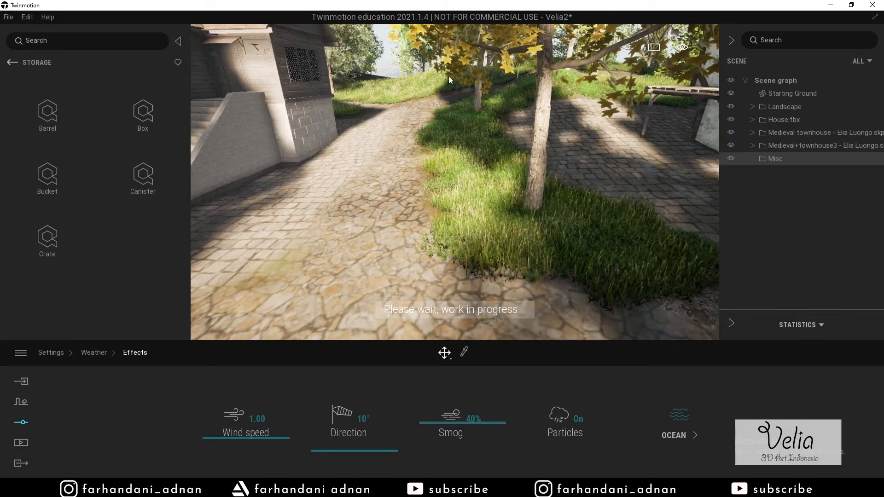
- Place the Wooden Chest from the Megascans Box category on the stone path beside the grass edge
click(144, 113)
right_drag(509, 176, 311, 156)
key(w)
drag(56, 105, 495, 240)
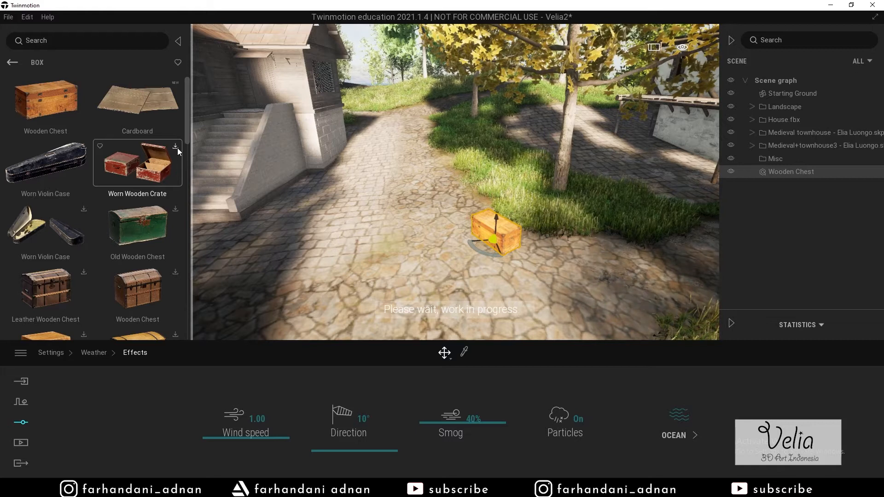
- Download the Old Wooden Chest and place it on the stone path next to the first chest, adjusting its placement
scroll(143, 176, down, 2)
scroll(144, 179, up, 2)
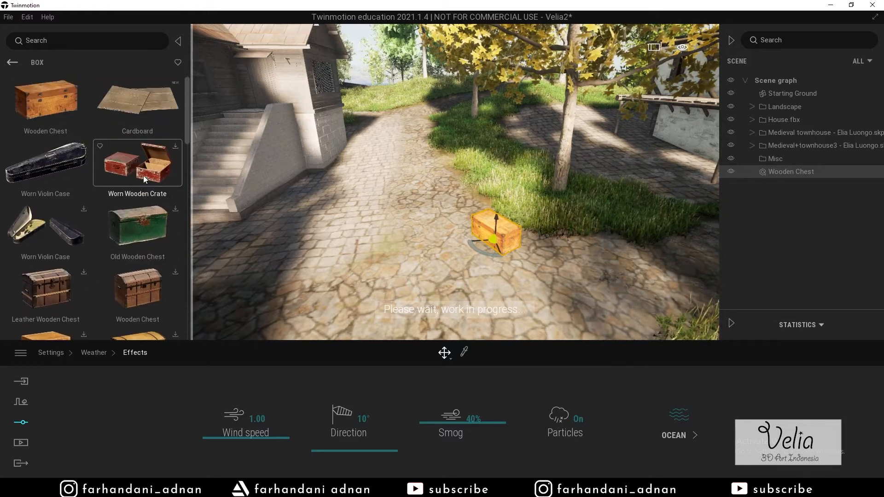
click(174, 211)
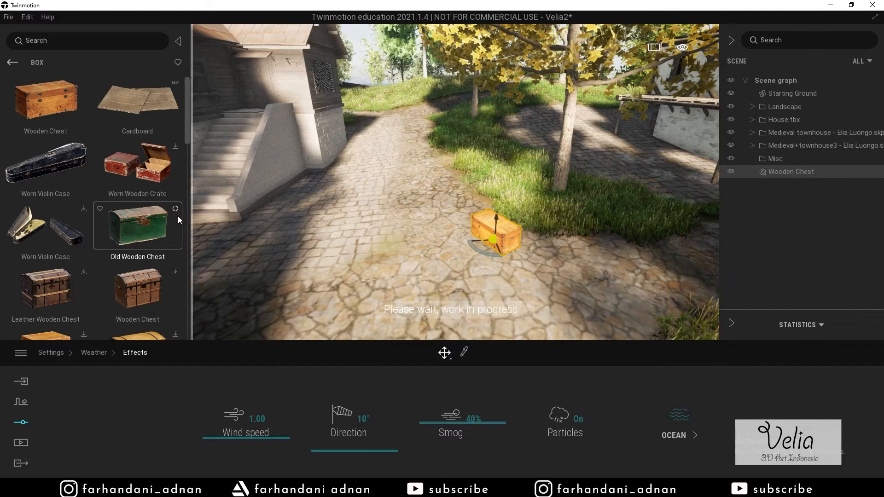
drag(178, 216, 588, 267)
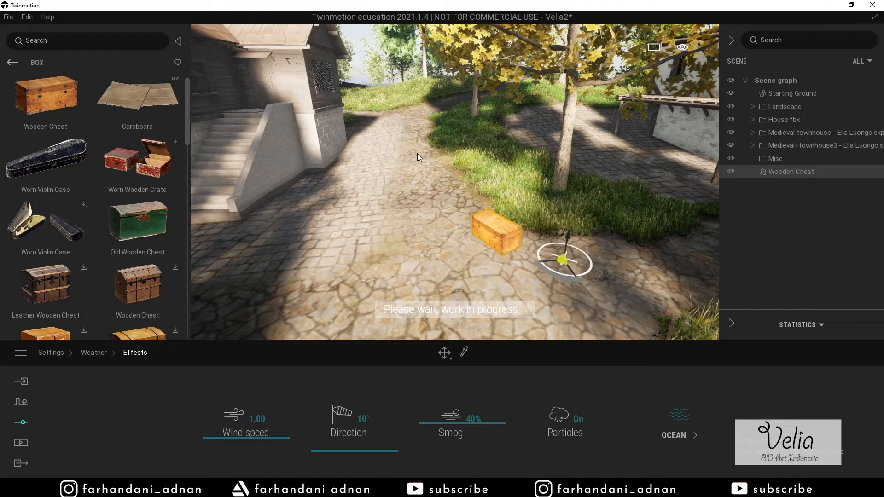
drag(561, 275, 522, 273)
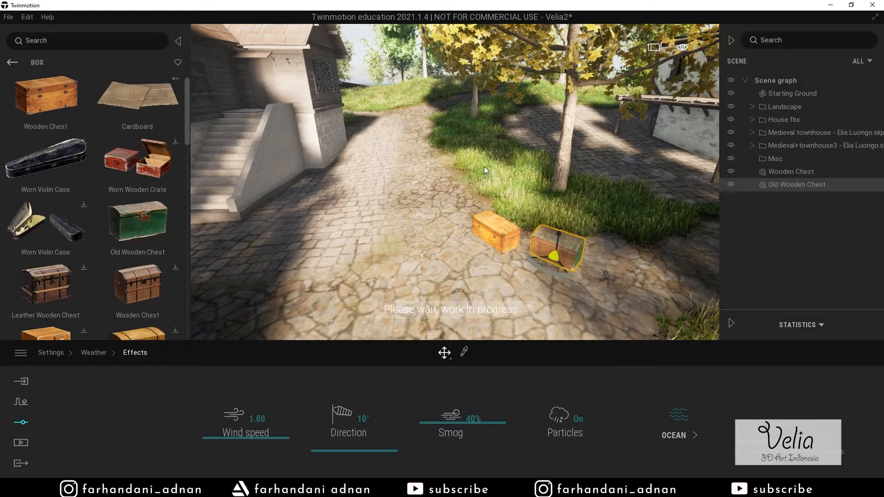
- Return to the library root and reopen Quixel Megascans, going through 3D Asset and Props to the Storage category
right_drag(522, 186, 483, 181)
key(s)
key(d)
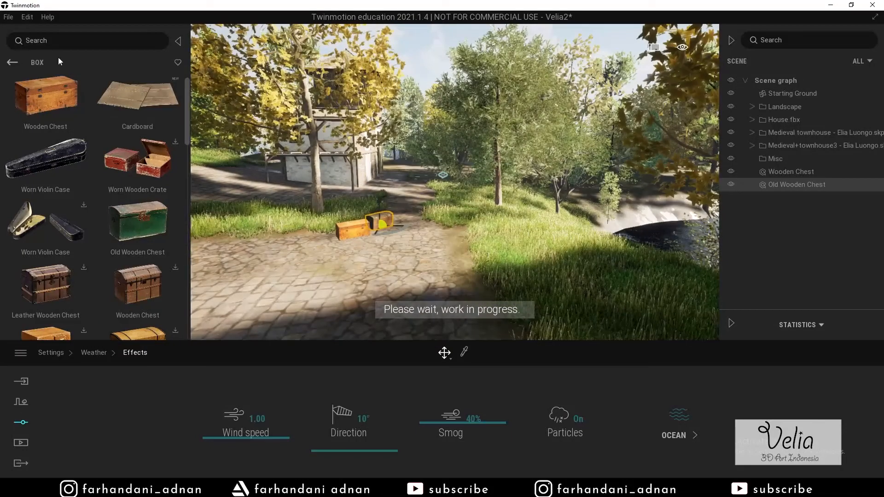
click(12, 62)
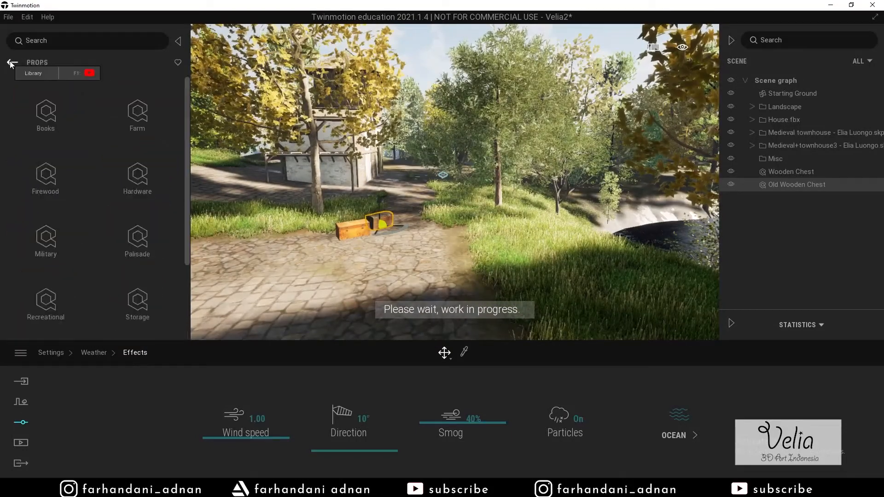
click(12, 62)
click(16, 61)
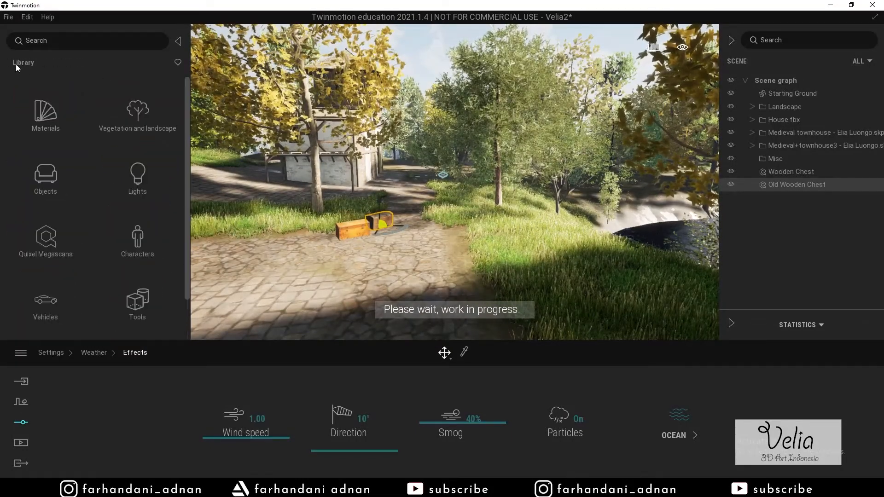
click(46, 238)
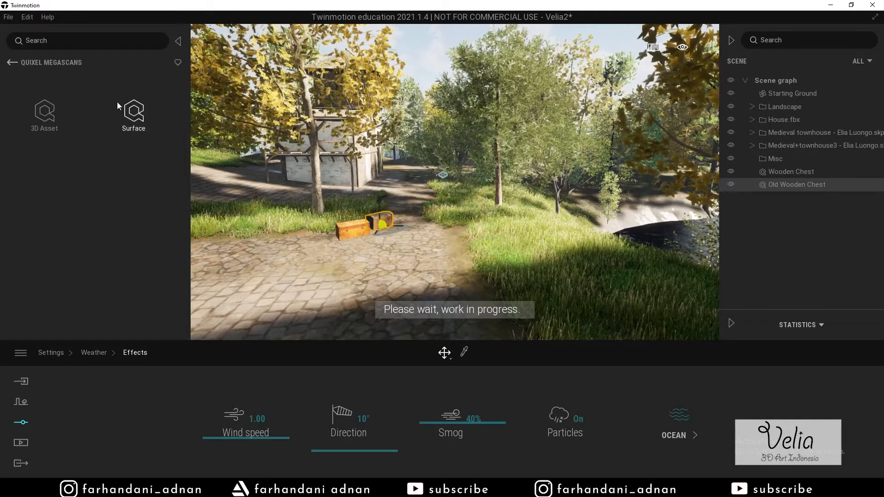
click(45, 118)
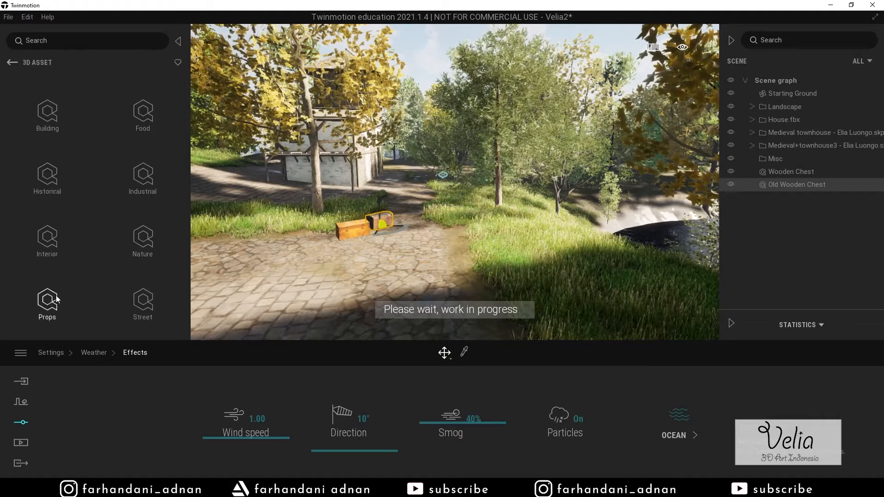
click(56, 300)
scroll(60, 210, down, 1)
scroll(143, 242, up, 1)
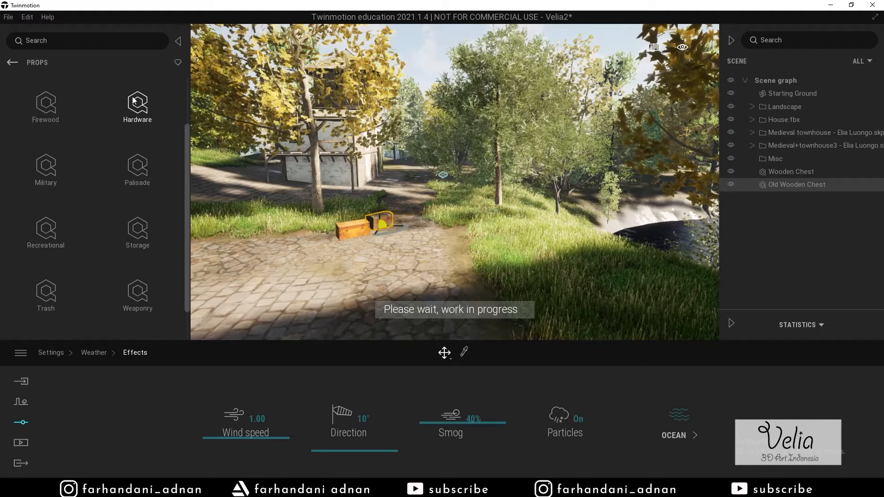
click(143, 225)
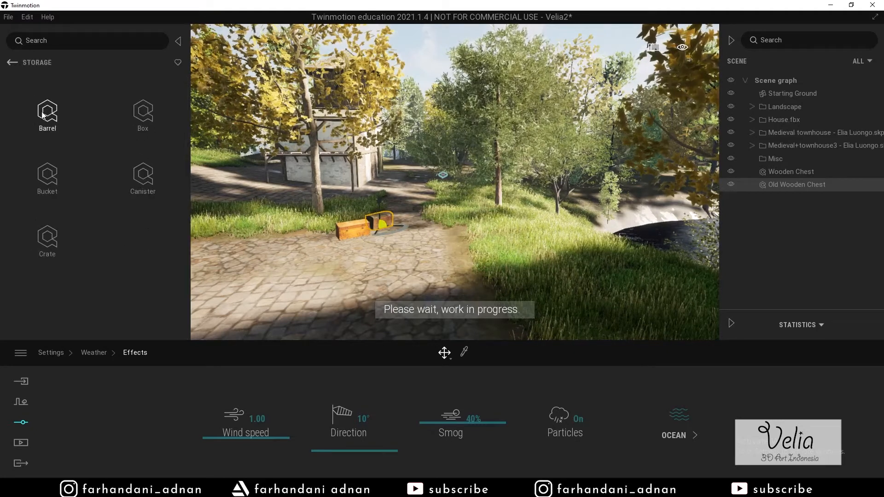
- Browse the Bucket, Canister and Crate categories of the storage props
click(11, 64)
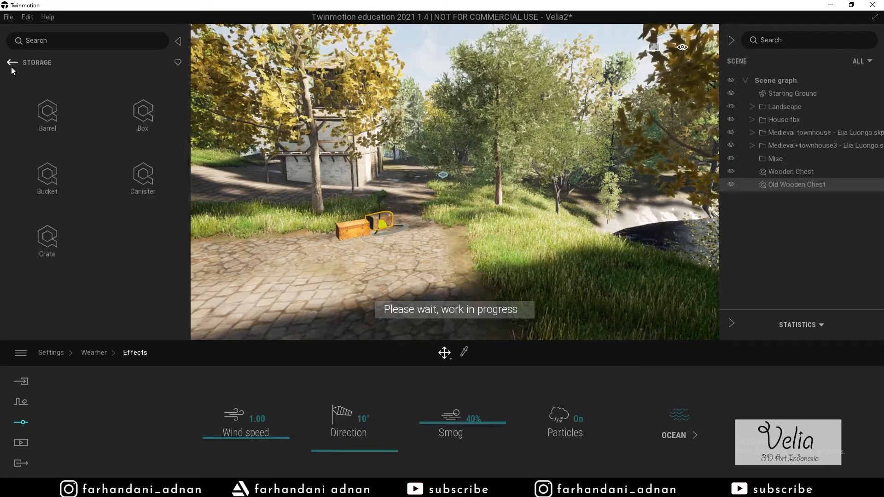
click(47, 175)
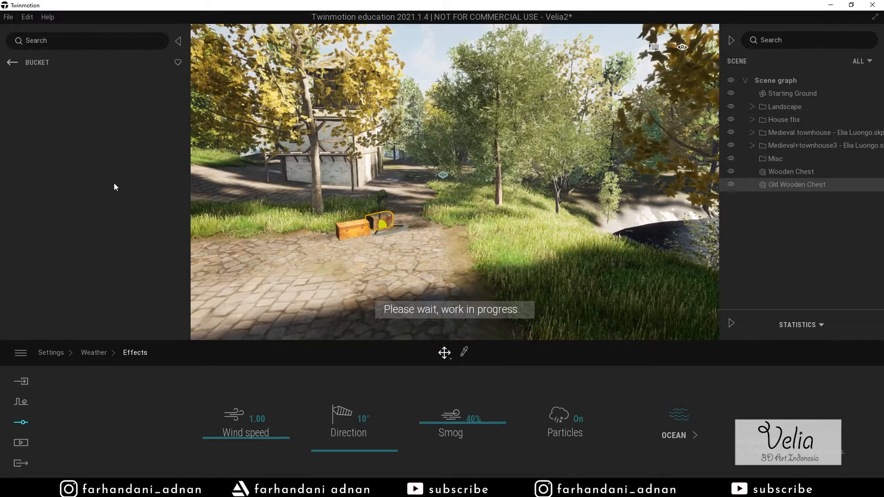
click(9, 65)
click(154, 175)
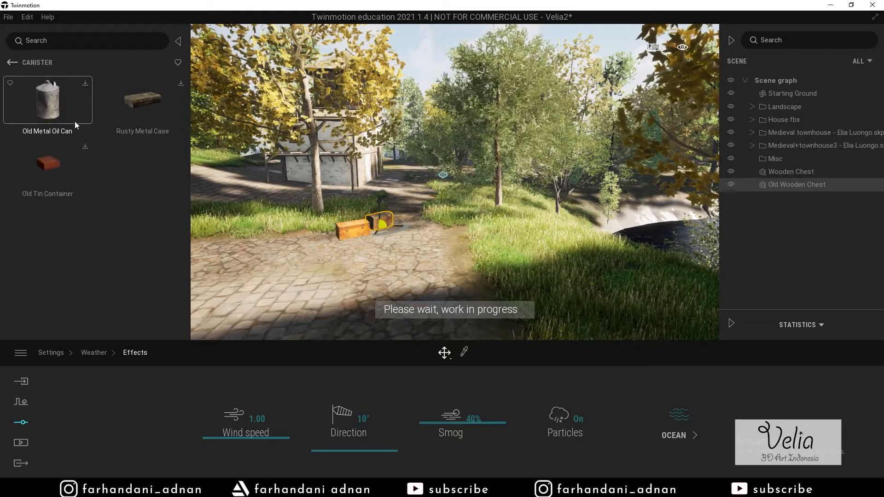
click(12, 63)
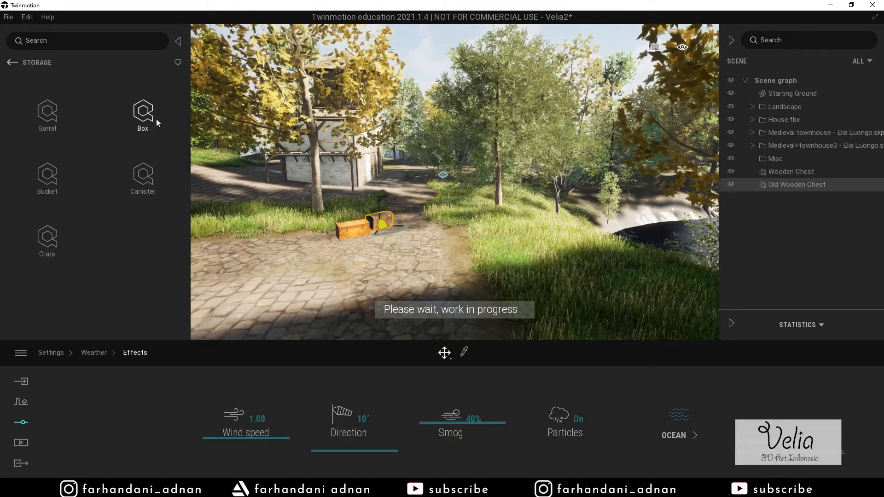
click(54, 226)
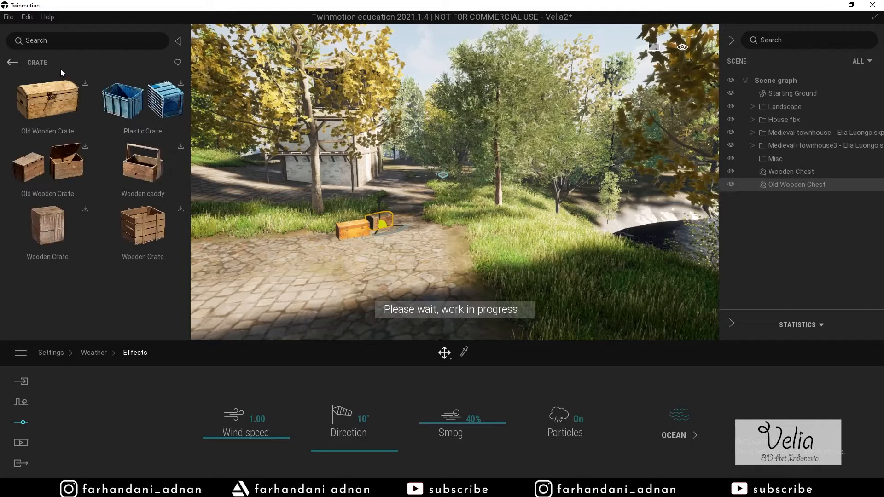
- Leave the storage and props categories and bring the two chests on the stone path into closer view
click(11, 62)
click(11, 62)
scroll(134, 205, down, 2)
right_drag(426, 199, 369, 200)
key(w)
key(w)
key(s)
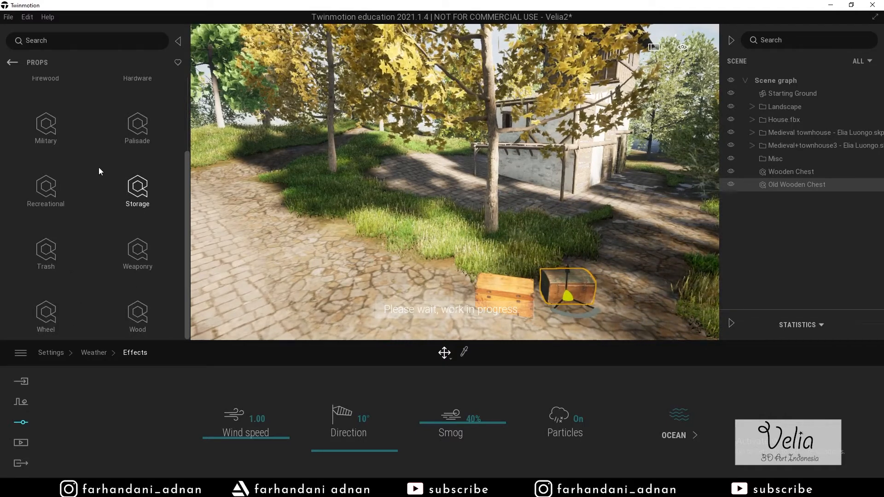
click(11, 64)
- Look over the furnished village path with its barrels, wooden fence and lakeshore
right_drag(372, 148, 472, 143)
key(s)
key(q)
key(e)
key(q)
right_drag(435, 216, 410, 200)
key(e)
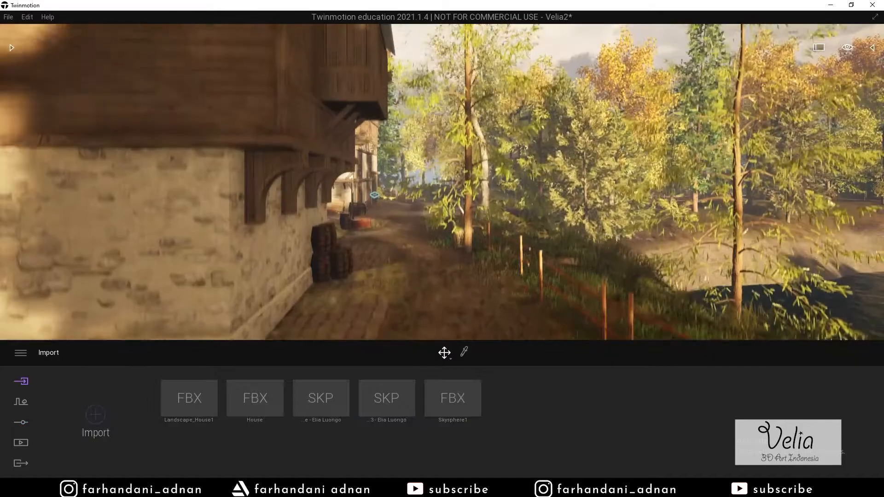
right_drag(442, 184, 490, 206)
key(d)
key(e)
key(s)
key(w)
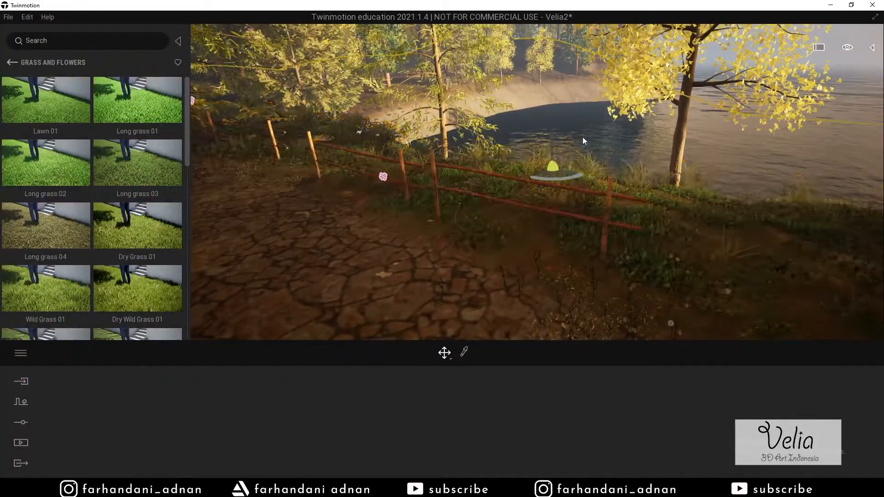
- Hide the asset library and select the end post of the wooden fence by the lake
right_drag(583, 138, 588, 123)
click(177, 44)
right_drag(322, 138, 235, 168)
key(w)
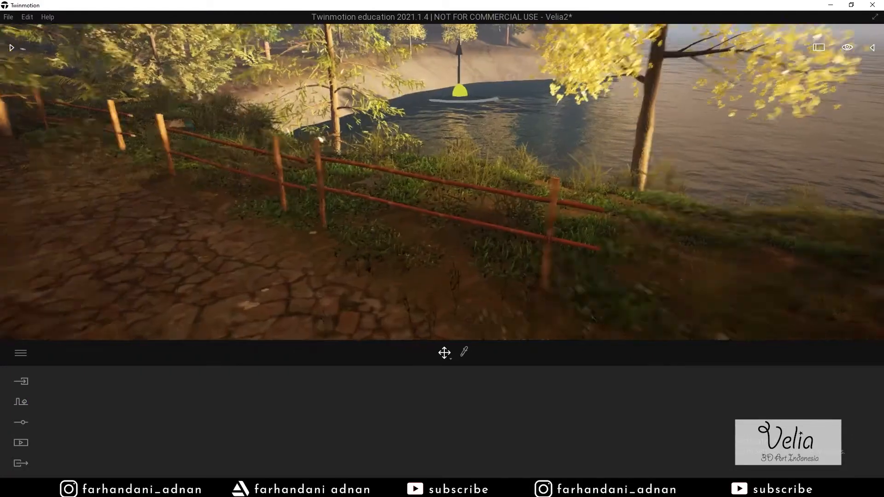
right_drag(594, 229, 564, 228)
click(623, 206)
right_drag(624, 205, 606, 153)
key(d)
key(s)
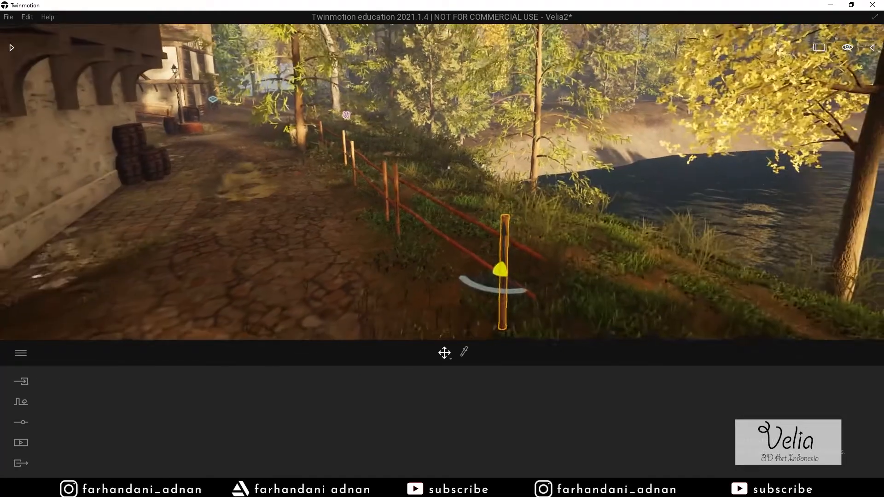
key(q)
key(e)
key(w)
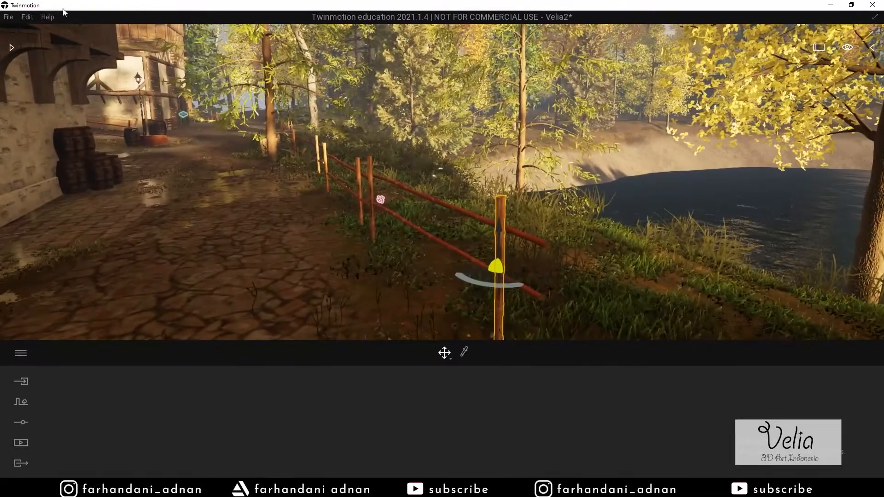
- Set the display quality preset to High in the preferences
click(27, 17)
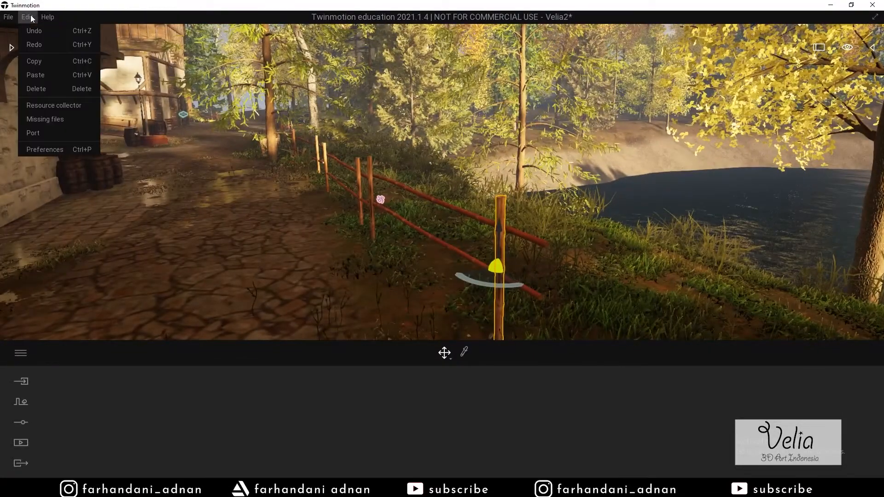
click(47, 150)
click(441, 117)
click(477, 238)
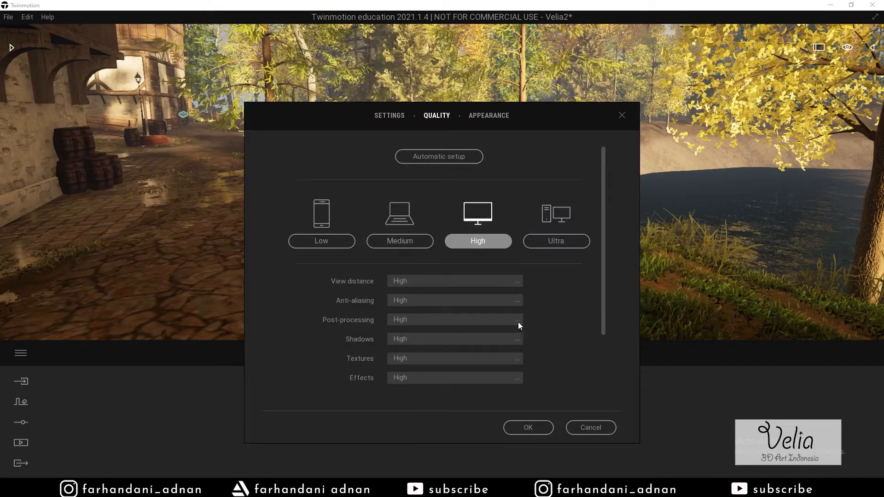
click(528, 428)
- Examine the posts and rails of the wooden fence along the path and the lakeshore
right_drag(527, 285, 541, 264)
key(s)
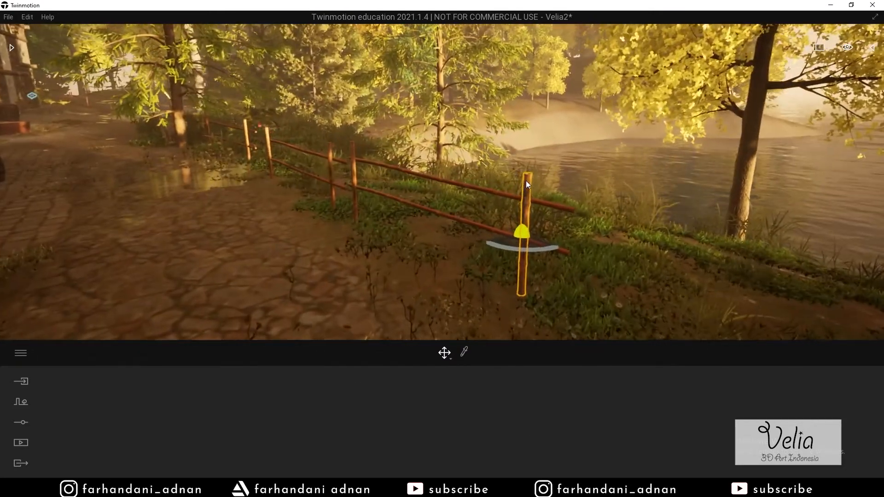
right_drag(524, 200, 543, 214)
key(w)
right_drag(589, 231, 457, 198)
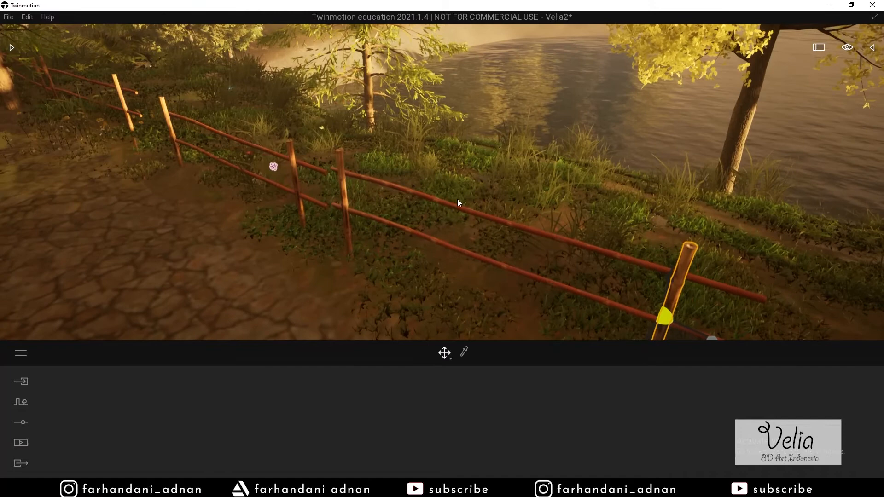
click(455, 206)
click(428, 234)
right_drag(473, 159, 417, 140)
key(w)
key(w)
key(w)
key(s)
right_drag(416, 207, 385, 194)
- Bring the path beside the timber-framed house into view and select the curved streetlight near the fence
right_drag(470, 184, 510, 156)
key(q)
right_drag(420, 191, 424, 154)
click(424, 154)
click(720, 163)
right_drag(681, 197, 707, 218)
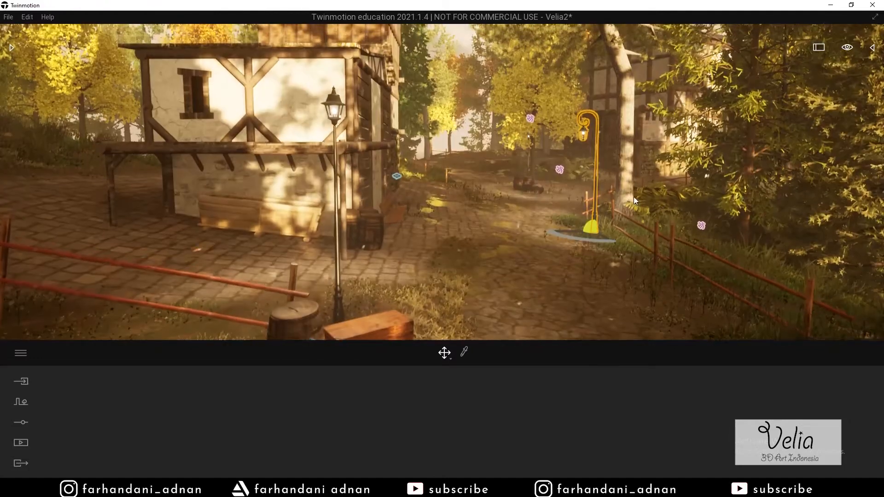
- Reopen the asset library, go to the Streetlights category of the city objects and browse its models
click(12, 48)
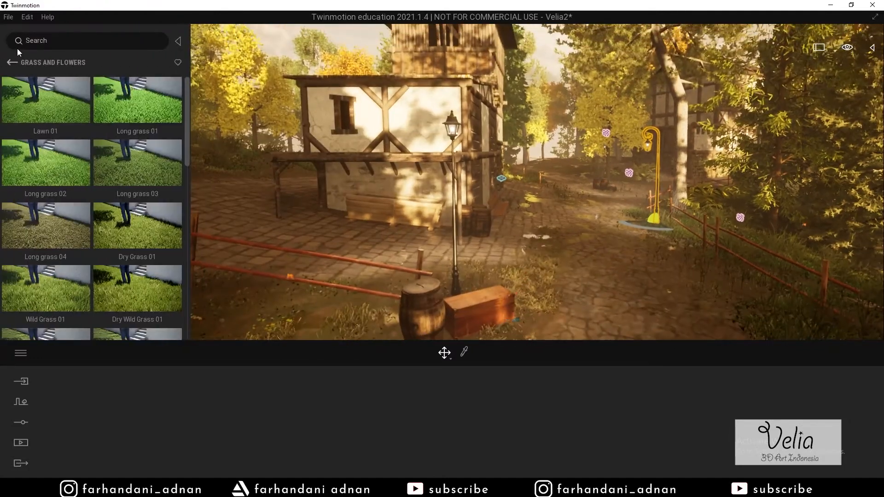
click(12, 63)
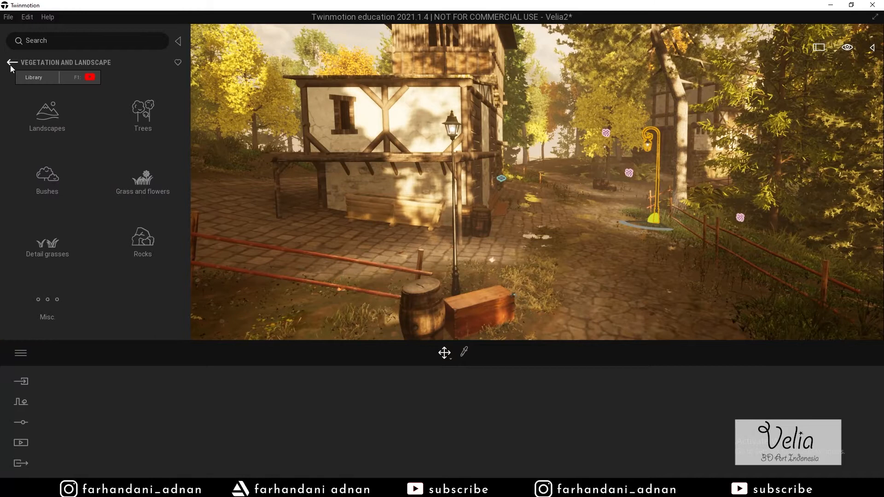
click(10, 64)
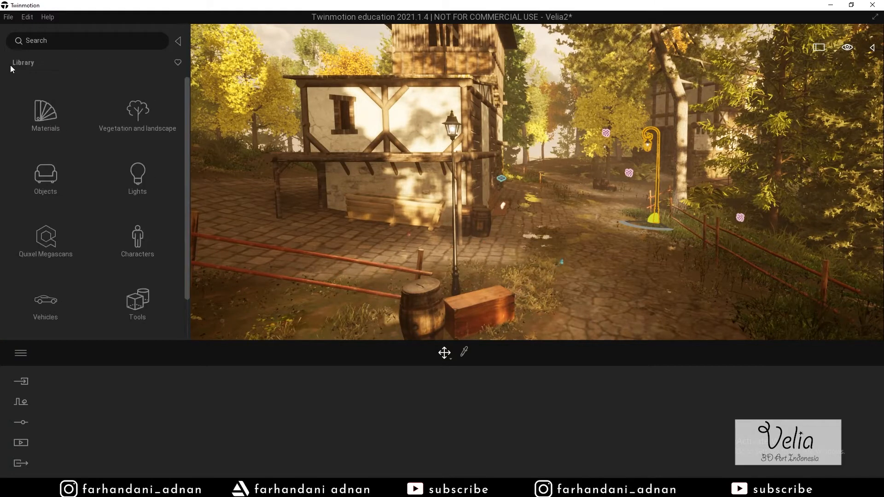
click(45, 171)
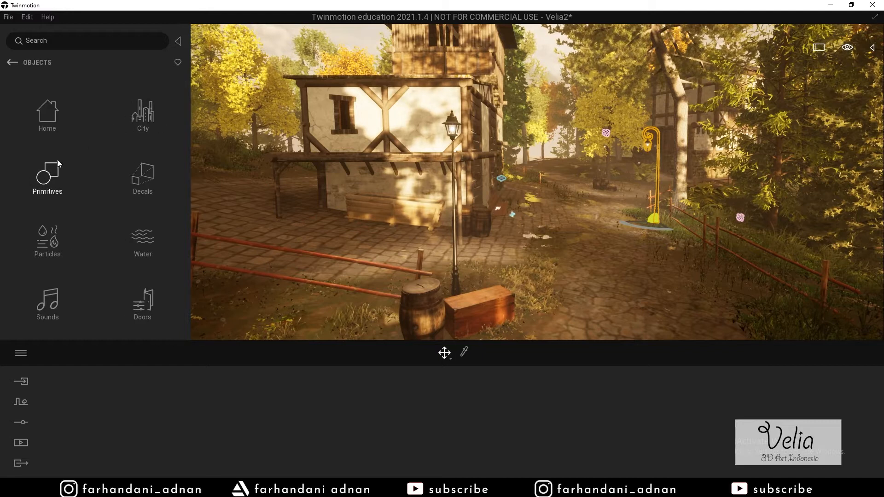
click(148, 114)
scroll(92, 220, down, 1)
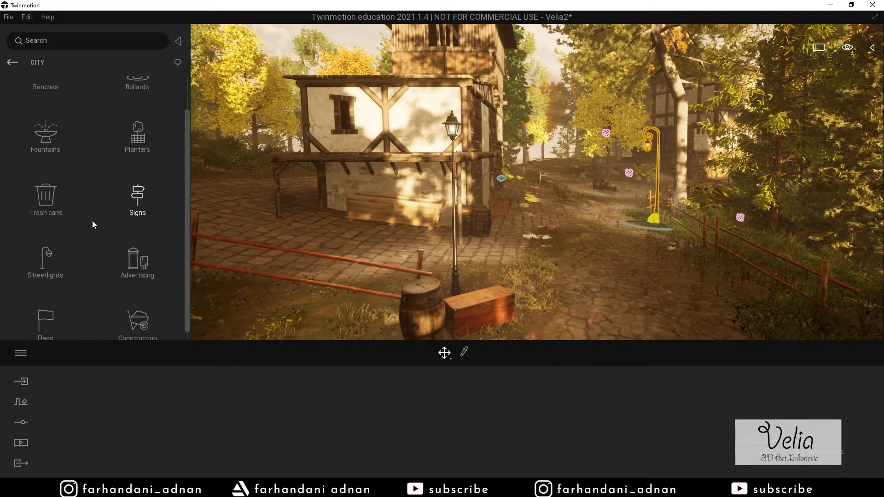
click(45, 261)
scroll(136, 118, down, 3)
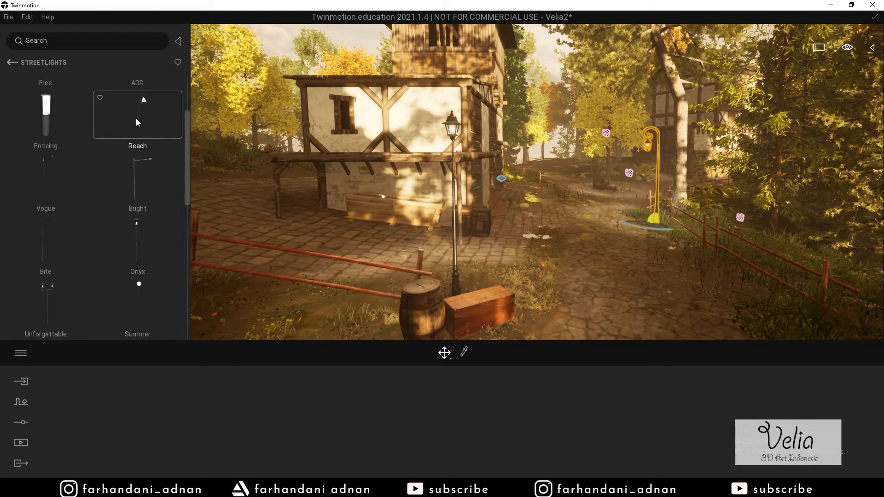
scroll(82, 203, down, 2)
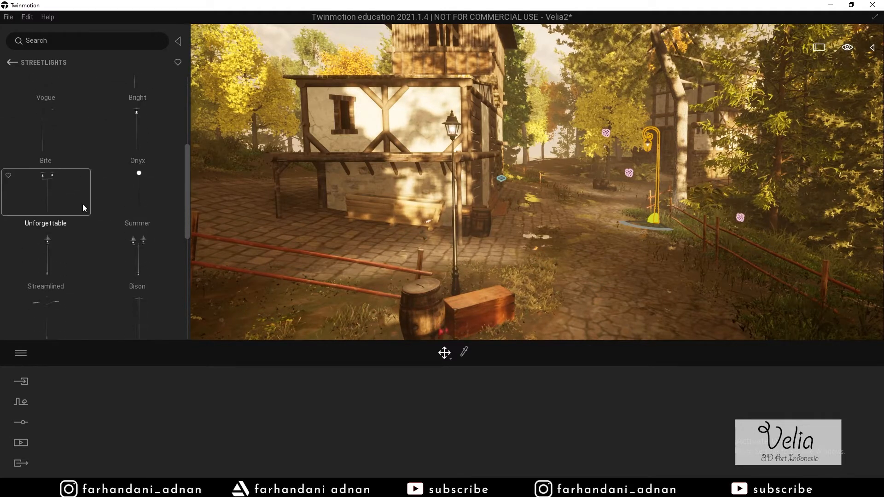
- Inspect the streetlights along the path, ending at the lamp post beside the barrels and the yellow tree
drag(55, 248, 652, 209)
middle_drag(612, 199, 607, 139)
right_drag(607, 139, 799, 67)
key(w)
key(w)
key(w)
key(w)
key(w)
key(w)
key(s)
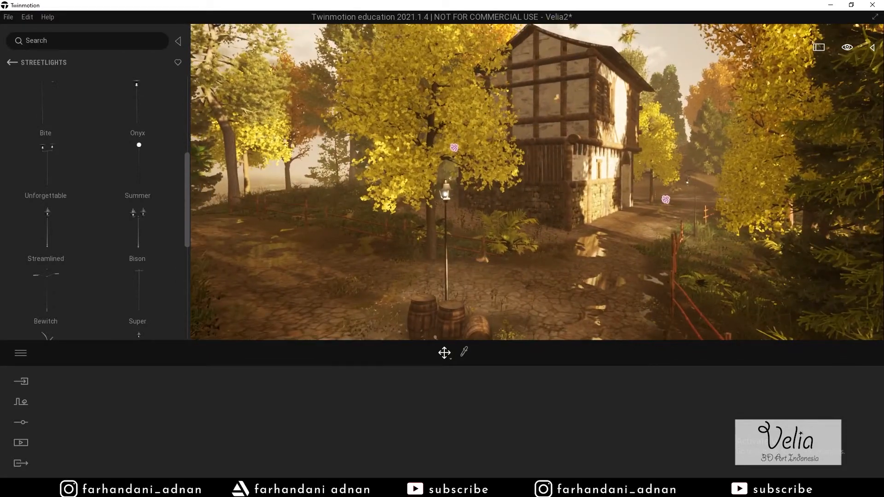
- Browse the animal models in the Animals category of the character library
click(17, 63)
click(17, 63)
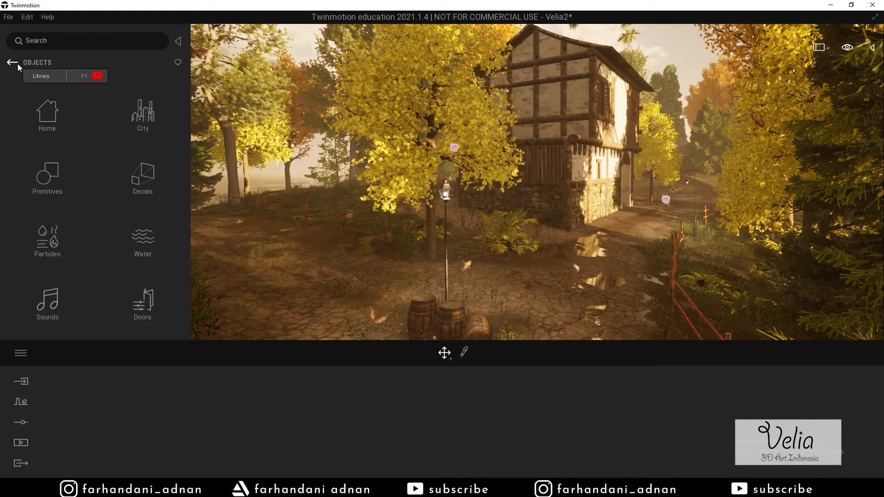
click(17, 63)
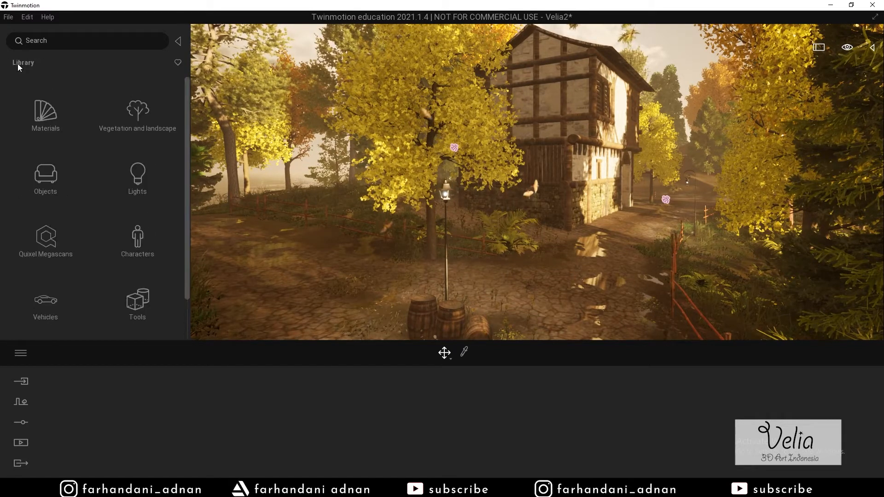
click(136, 239)
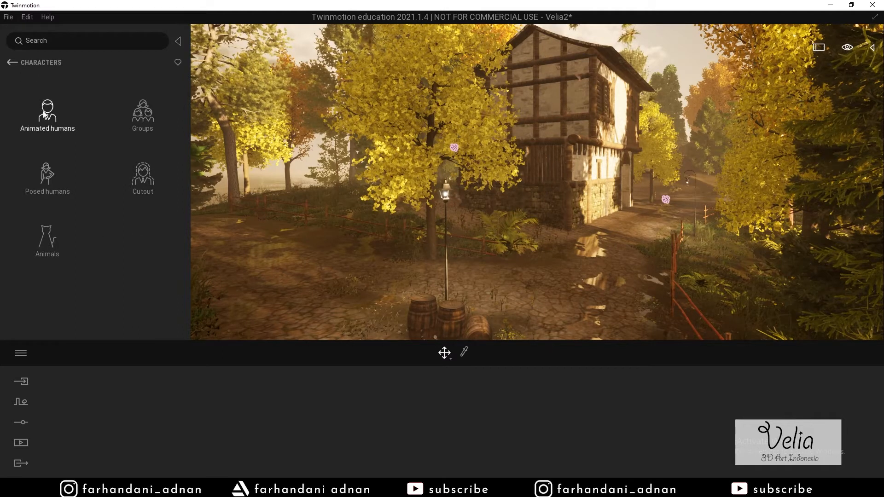
click(14, 62)
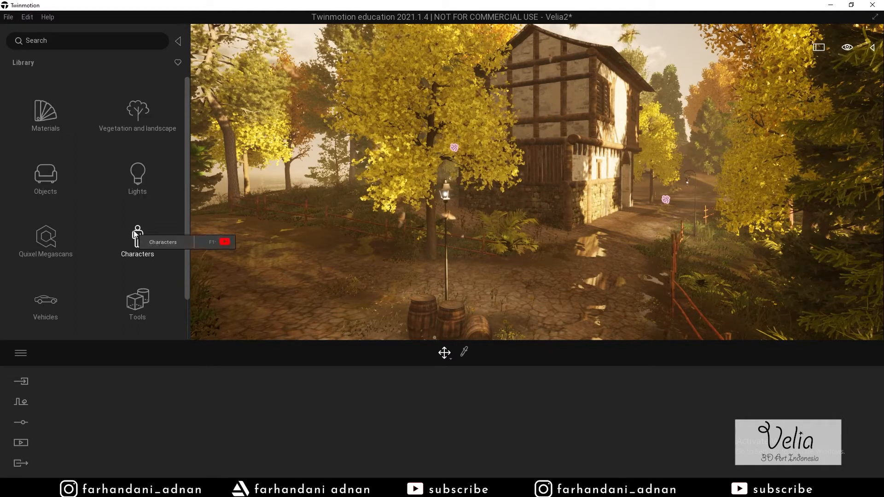
click(151, 255)
click(48, 251)
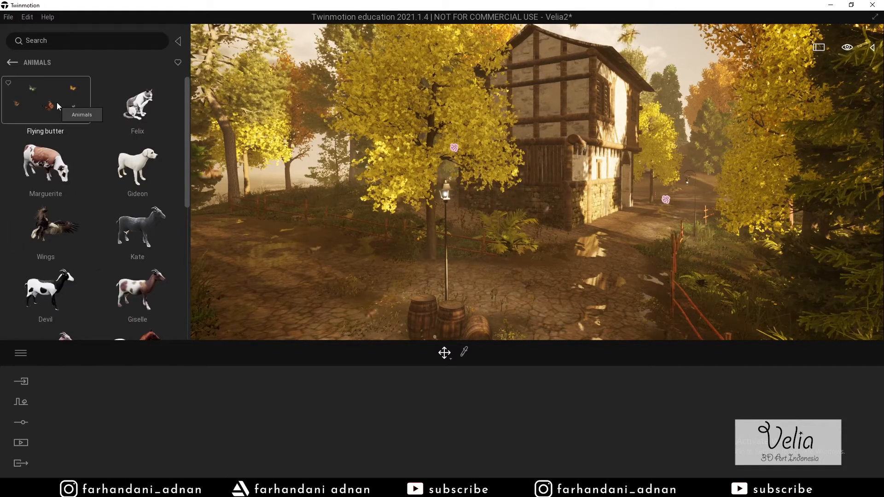
scroll(56, 103, down, 6)
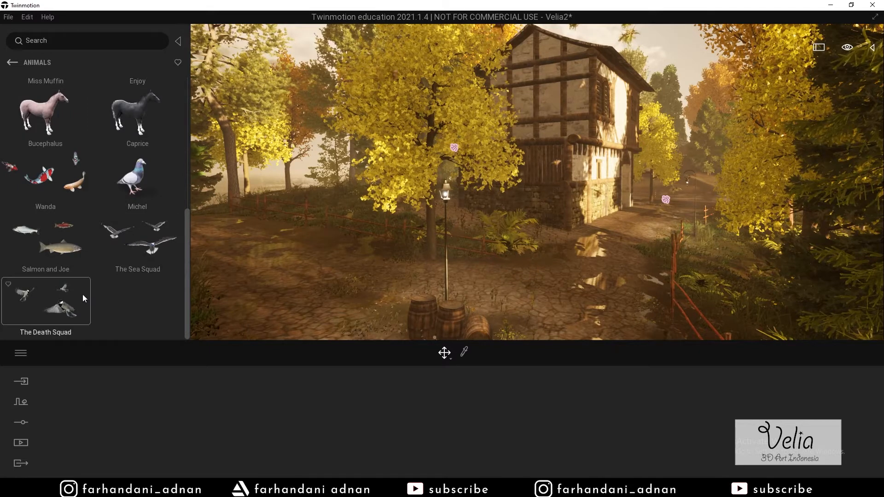
- Try placing the Salmon and Joe fish beside the wooden chest near the streetlight, and delete them
right_drag(424, 184, 405, 248)
key(w)
drag(50, 242, 454, 257)
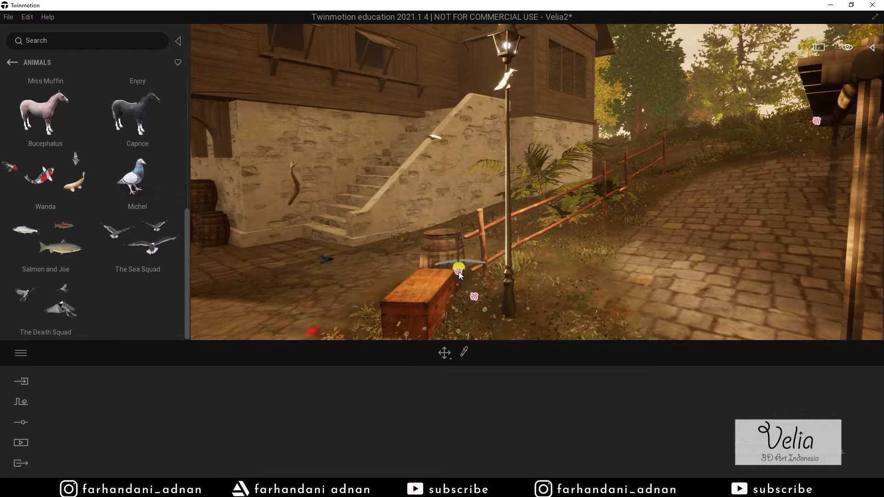
key(s)
mouse_move(564, 238)
right_down()
mouse_move(572, 279)
mouse_move(565, 230)
right_up()
key(w)
key(a)
key(s)
key(Delete)
right_drag(590, 182, 621, 178)
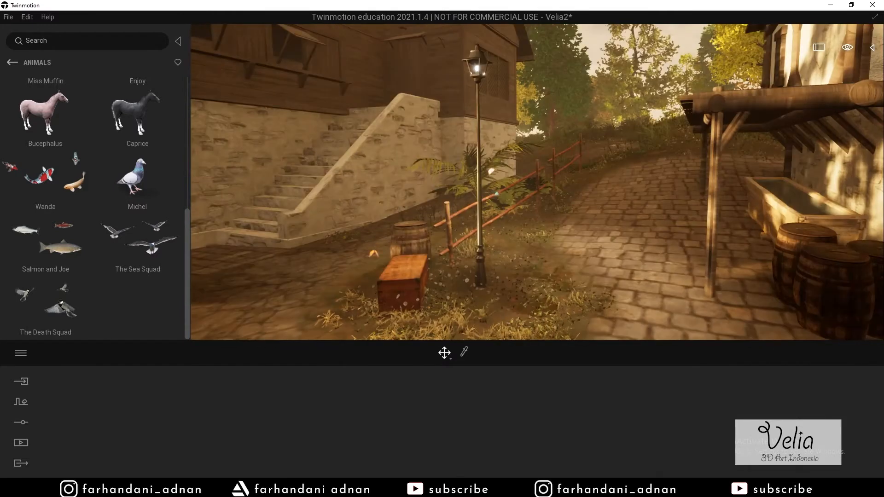
- Inspect the paved path between the houses, looking toward the barrels under the yellow tree
key(a)
key(e)
right_drag(564, 184, 647, 101)
key(w)
key(s)
key(w)
key(w)
key(s)
key(w)
key(s)
key(s)
key(w)
key(w)
key(w)
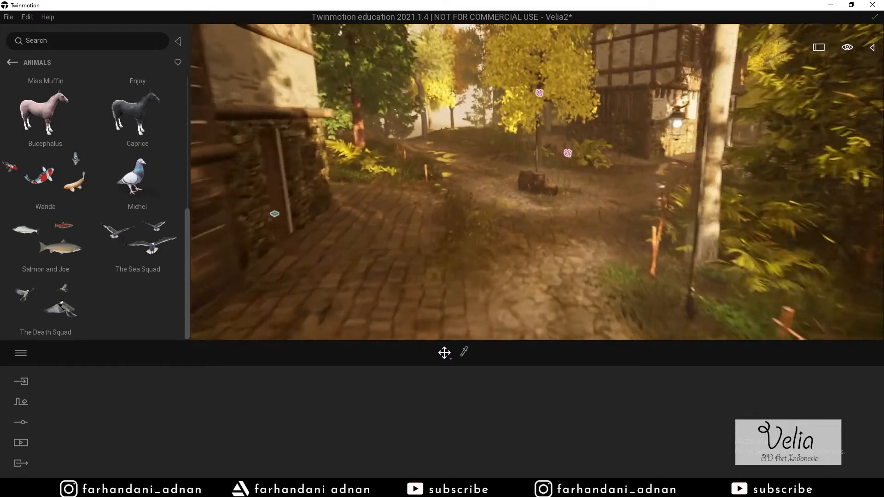
- Browse the Grass and flowers category of the vegetation library down to the flower models, and hide the library
click(7, 63)
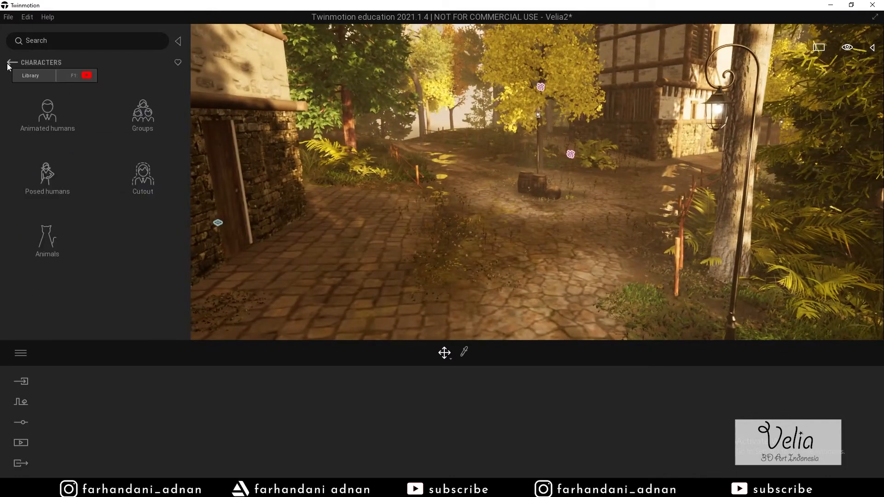
click(6, 63)
click(152, 118)
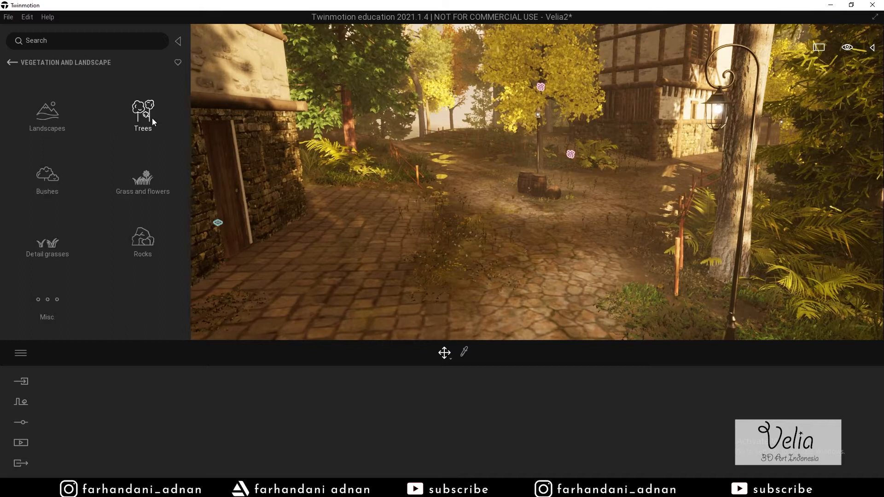
click(154, 183)
scroll(84, 207, down, 3)
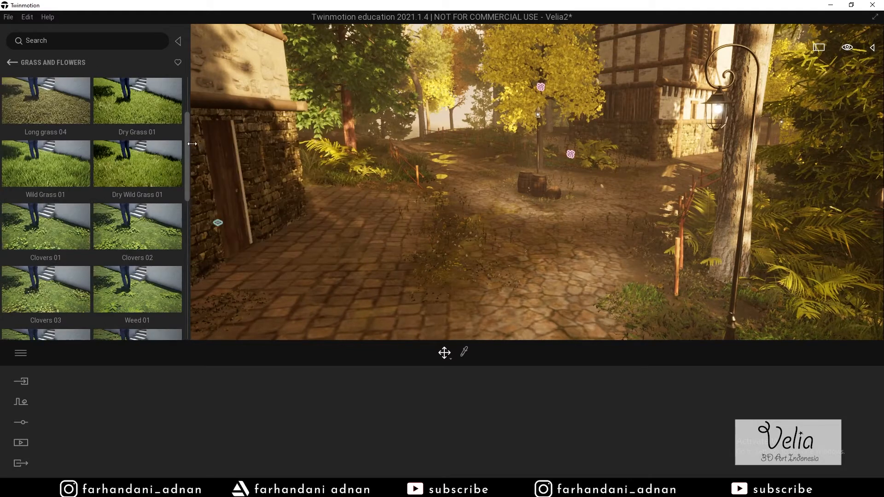
drag(189, 160, 186, 280)
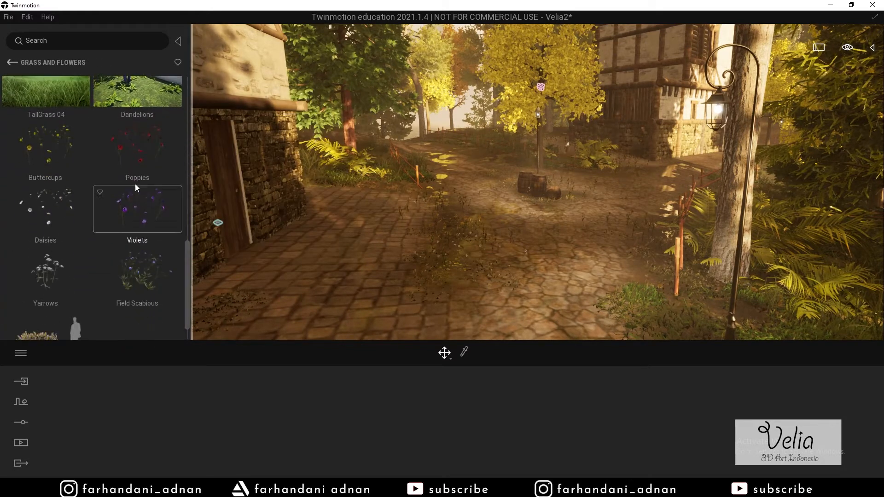
click(180, 42)
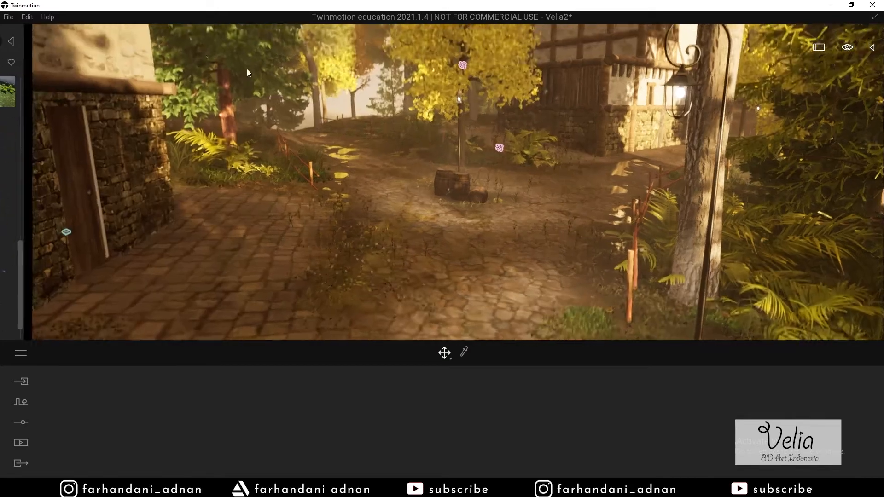
- Examine the fences, grass and trees along the forest path and the stone-based house behind them
key(w)
right_drag(445, 159, 596, 147)
key(e)
key(w)
key(w)
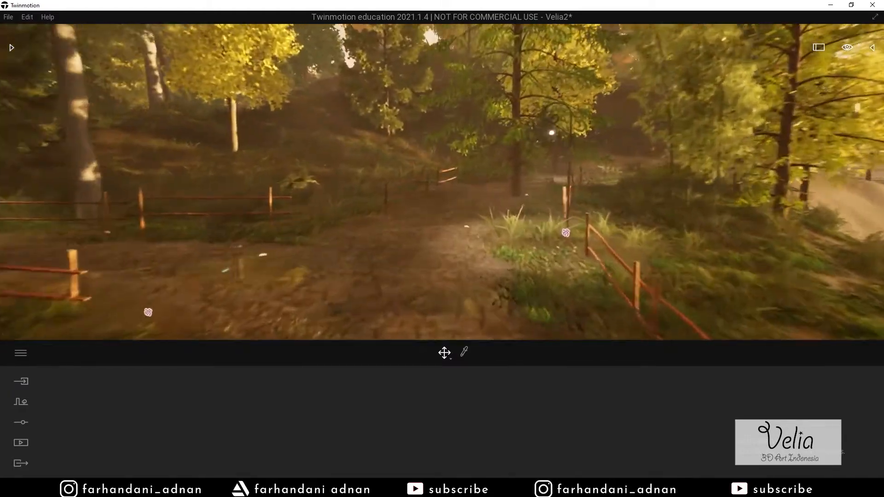
right_drag(442, 182, 334, 182)
right_drag(442, 183, 221, 173)
key(w)
key(w)
key(w)
right_drag(442, 182, 499, 162)
key(w)
key(w)
key(s)
key(w)
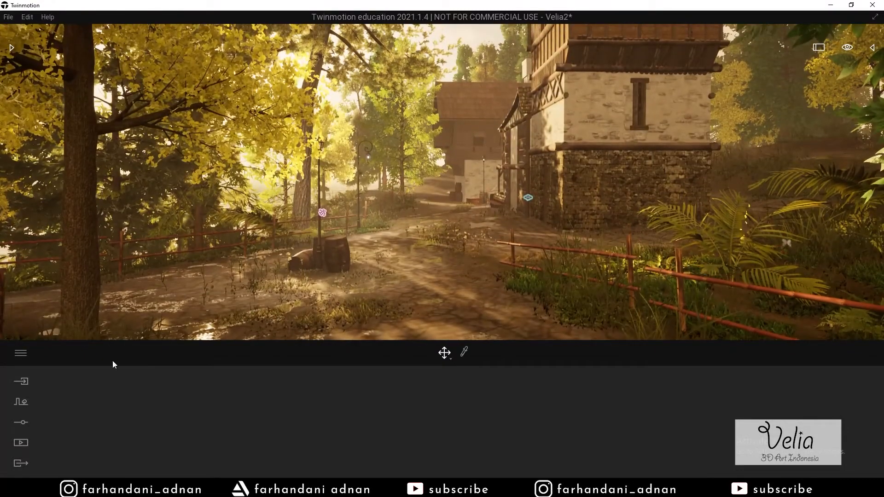
- Review the location settings, including the month, map position and background picture
click(23, 419)
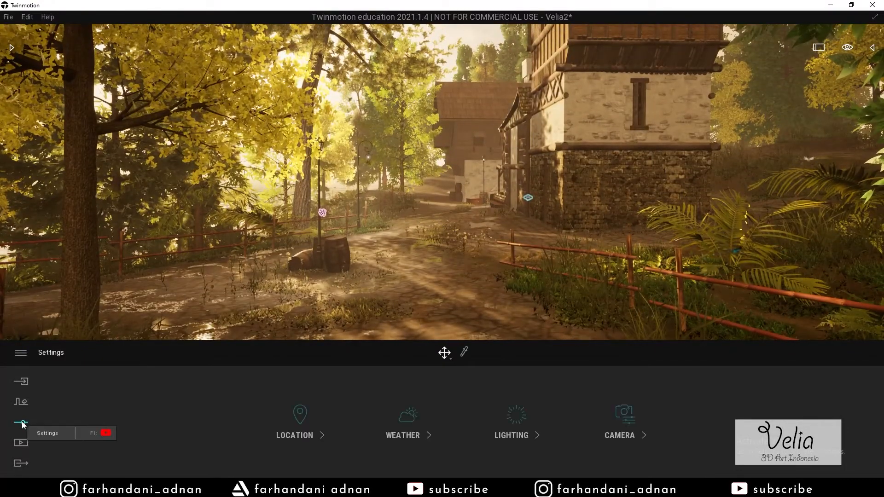
click(291, 424)
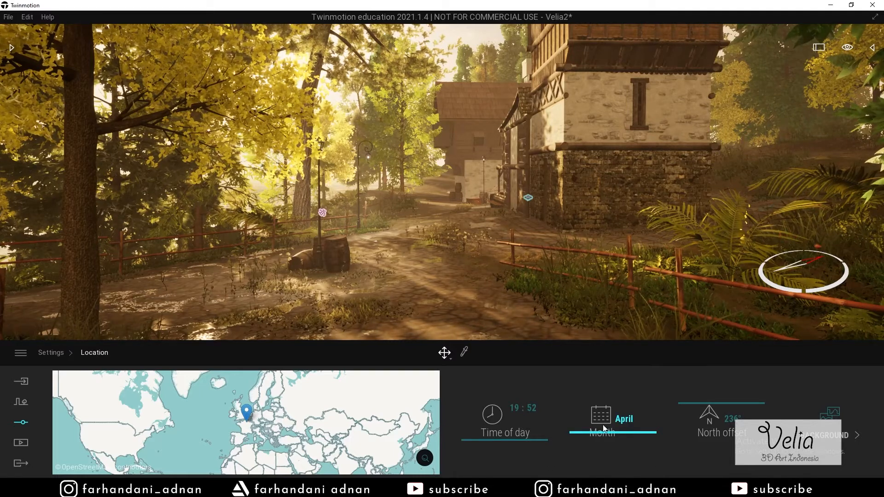
mouse_move(603, 430)
mouse_down()
mouse_move(605, 416)
mouse_move(607, 429)
mouse_up()
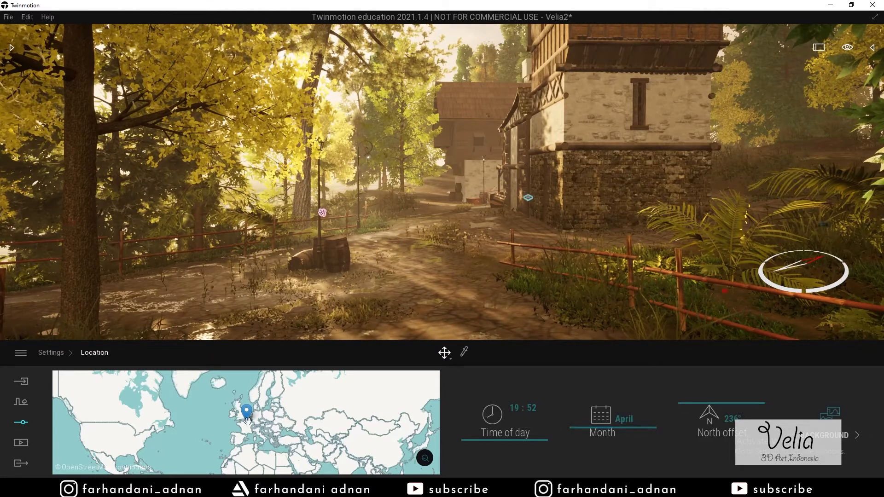
click(846, 406)
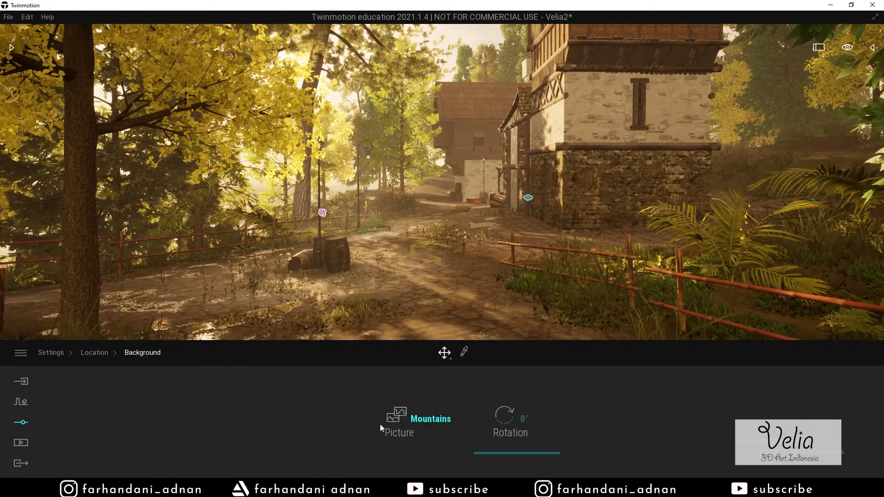
click(405, 427)
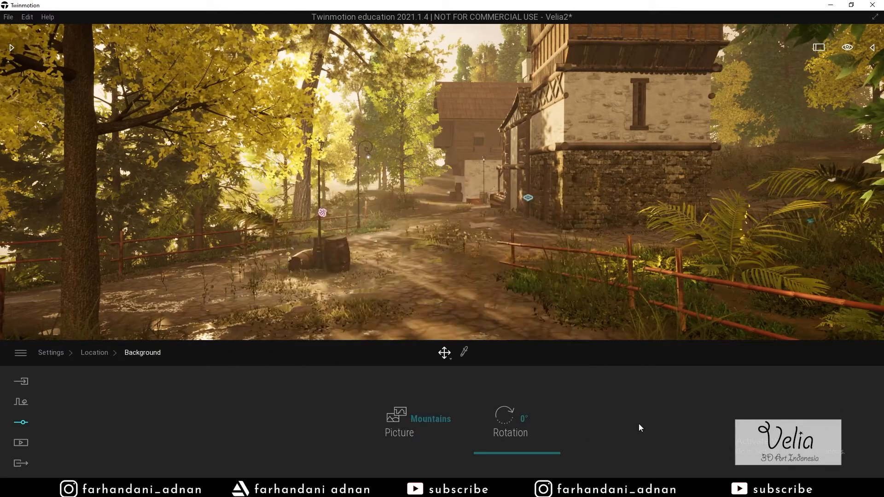
- In the weather settings, try full cloud cover and return the weather to midway between sunny and cloudy
click(23, 423)
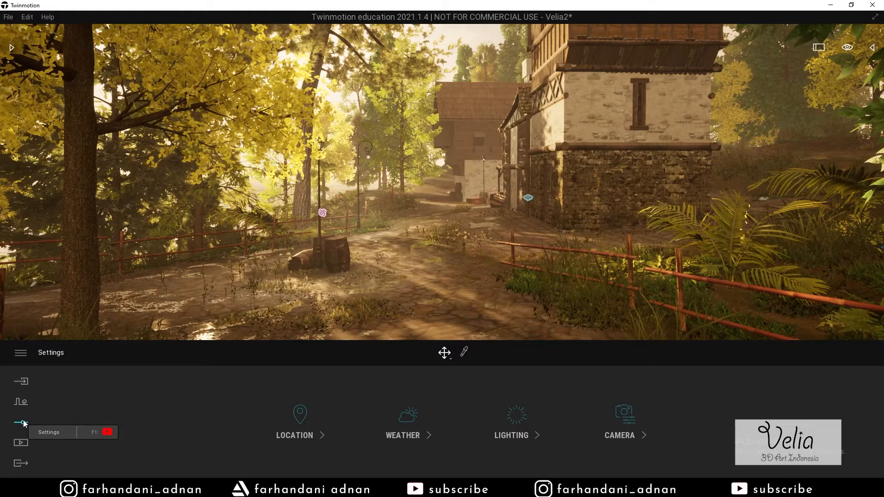
click(411, 417)
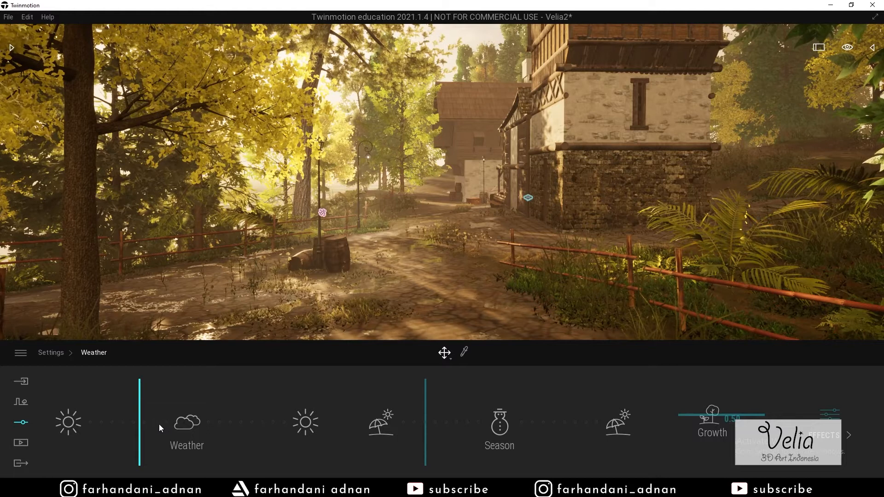
drag(141, 432, 189, 431)
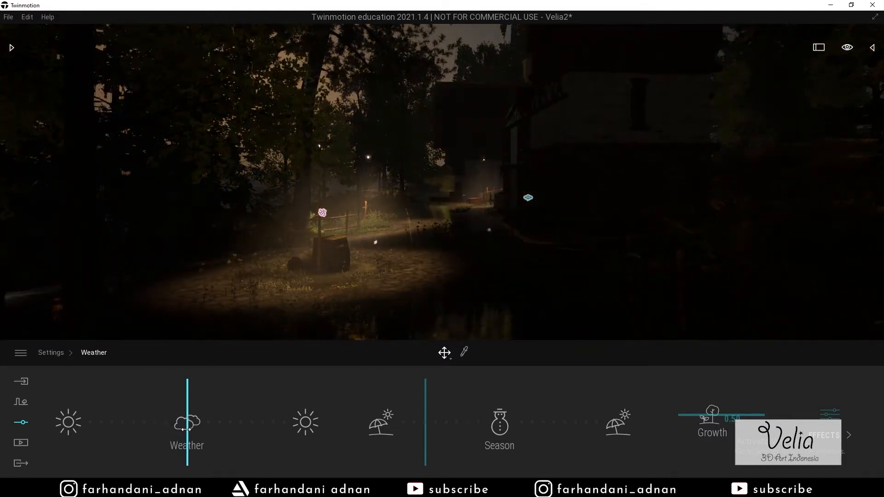
drag(179, 430, 140, 438)
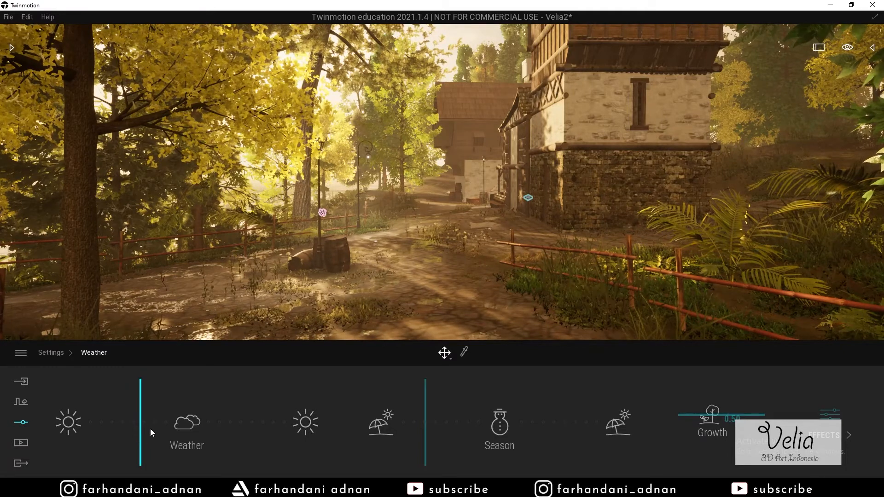
- Try a snowy winter season on the trees and path, and return the season to autumn
right_drag(295, 240, 283, 267)
right_drag(442, 182, 433, 126)
key(w)
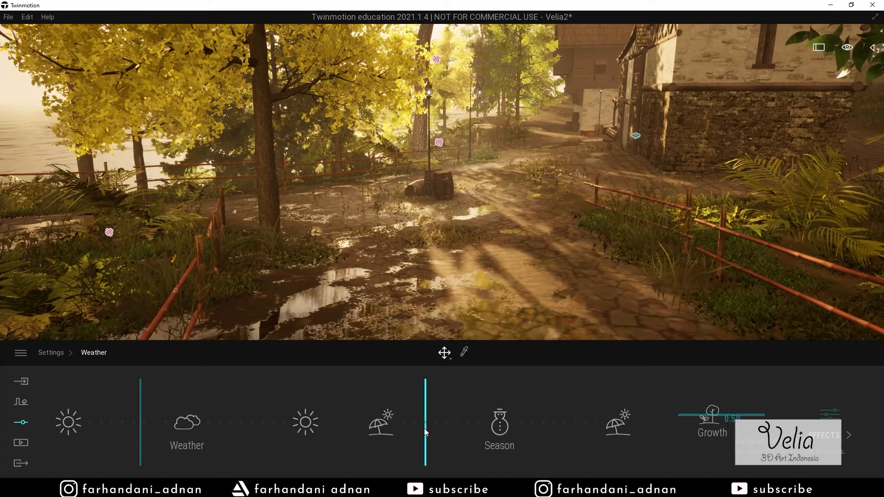
right_drag(446, 276, 347, 218)
key(s)
key(s)
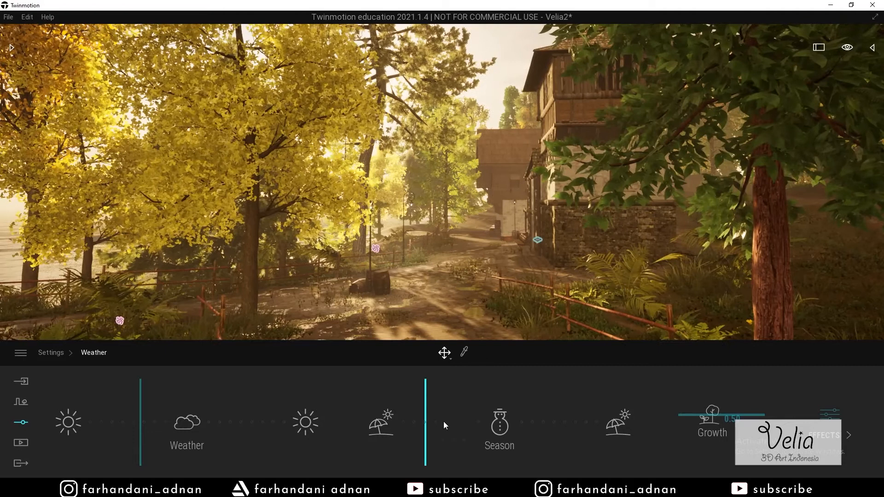
mouse_move(425, 442)
mouse_down()
mouse_move(364, 434)
mouse_move(501, 439)
mouse_move(474, 443)
mouse_up()
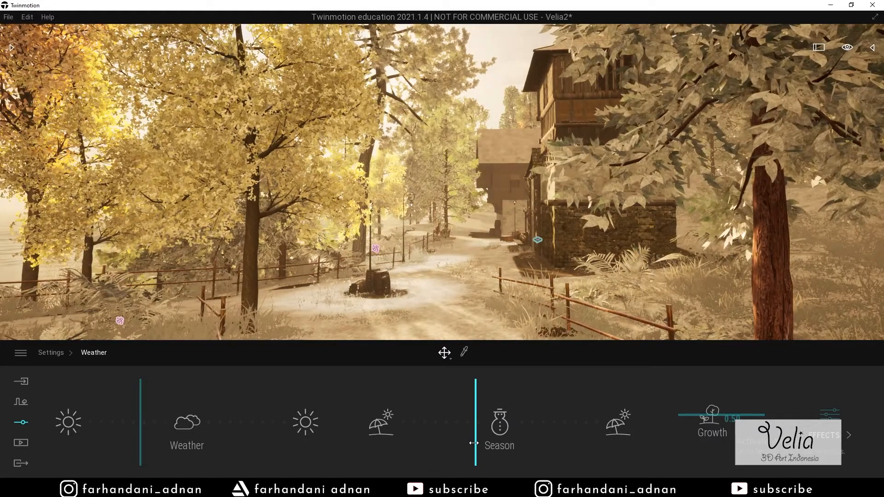
drag(472, 443, 425, 443)
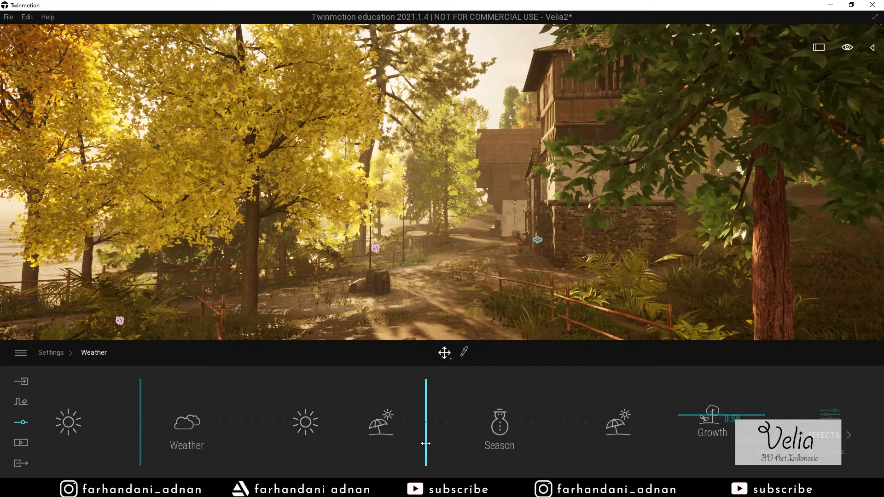
drag(424, 444, 423, 444)
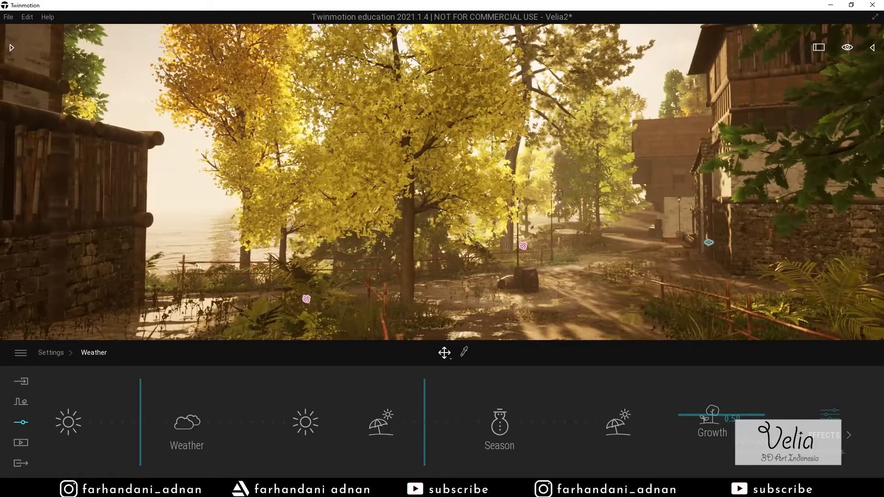
- Examine the autumn trees, the lakeshore and the path leading to the stone-based house
right_drag(396, 104, 409, 104)
key(w)
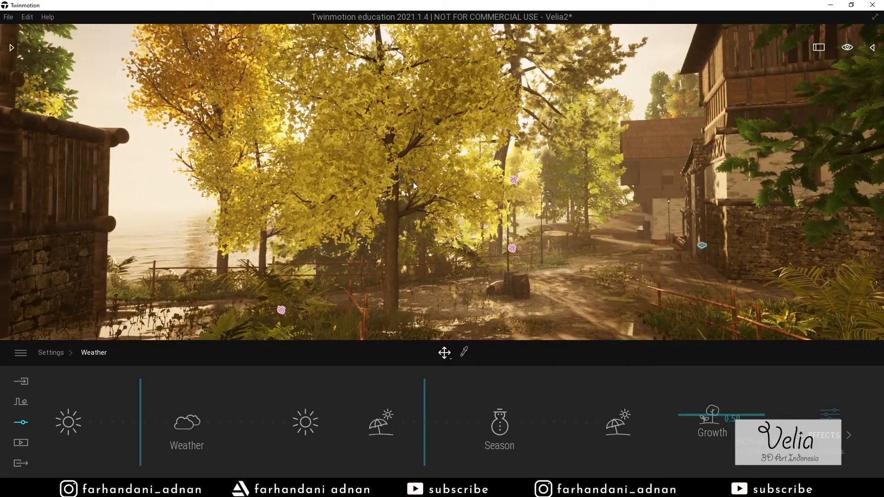
right_drag(413, 181, 456, 182)
key(e)
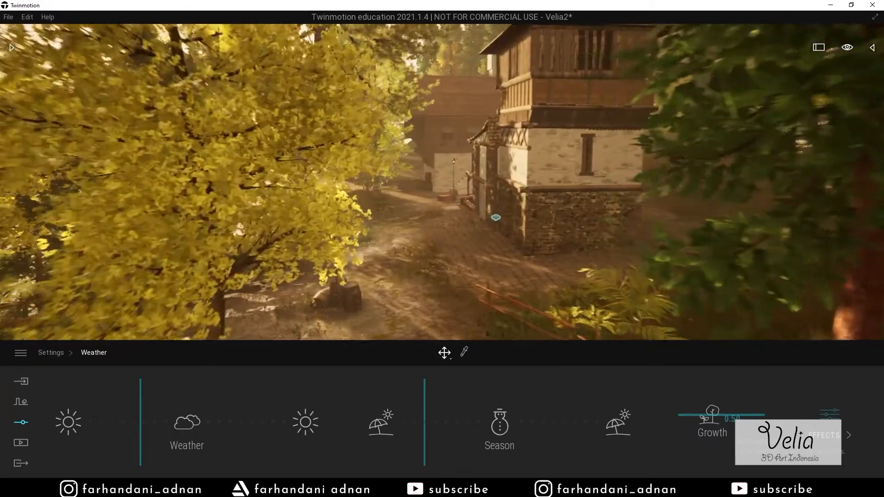
key(q)
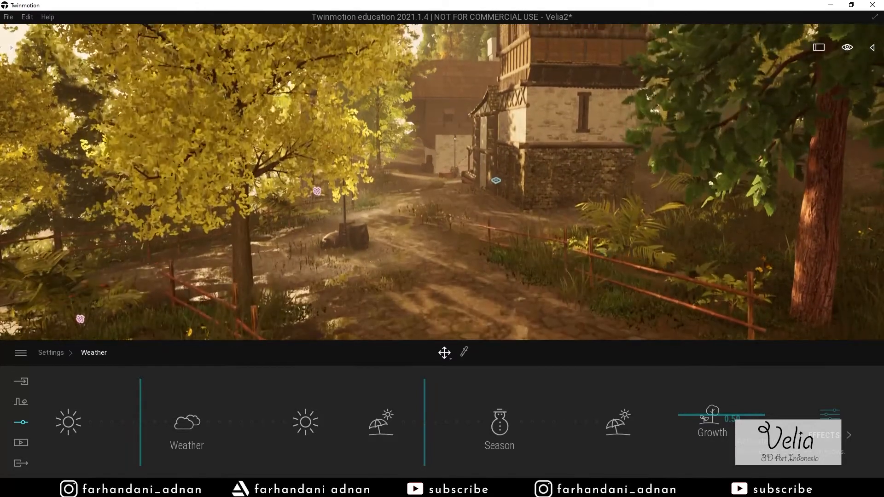
key(w)
key(w)
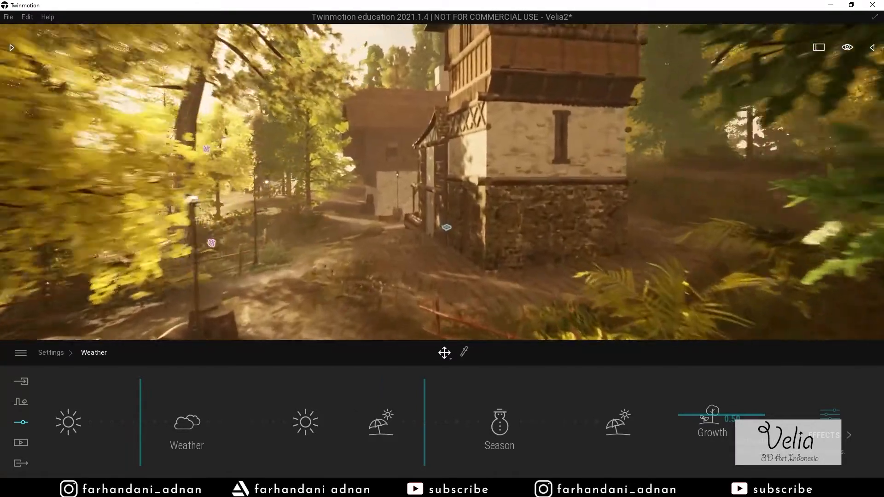
- In the weather effects, try a lower smog level of about 43% and return the smog to 65%
key(w)
key(s)
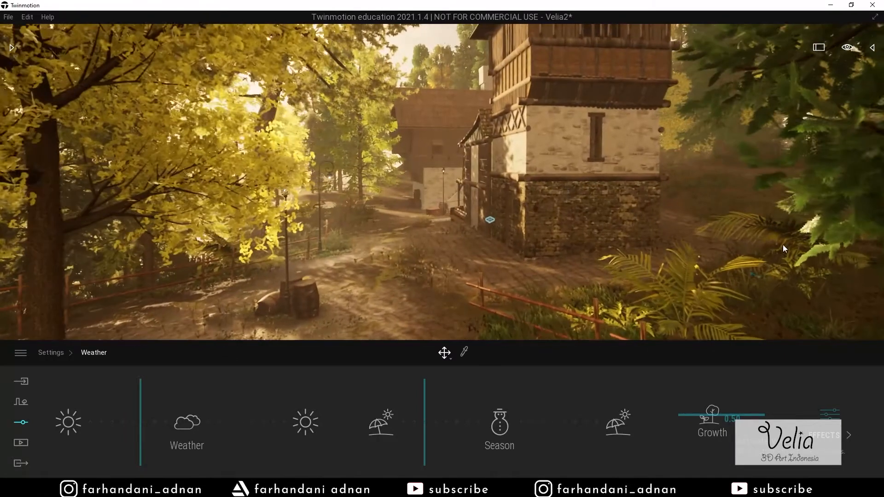
click(835, 425)
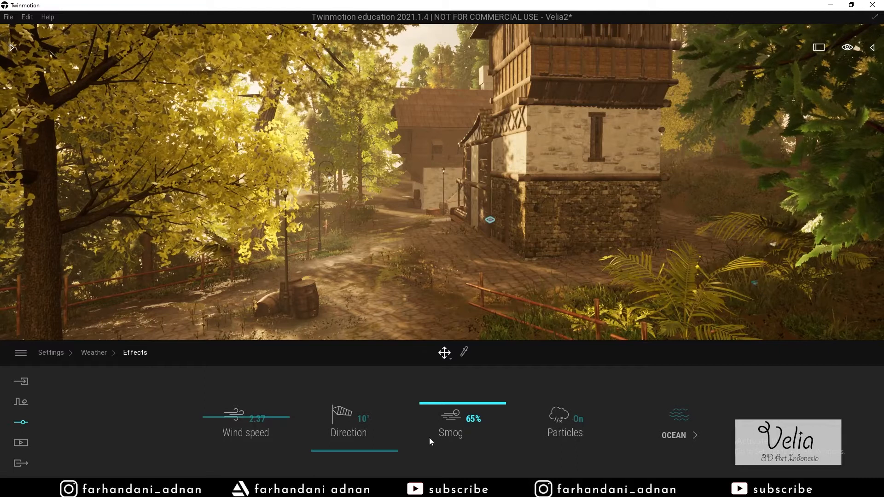
drag(446, 403, 444, 429)
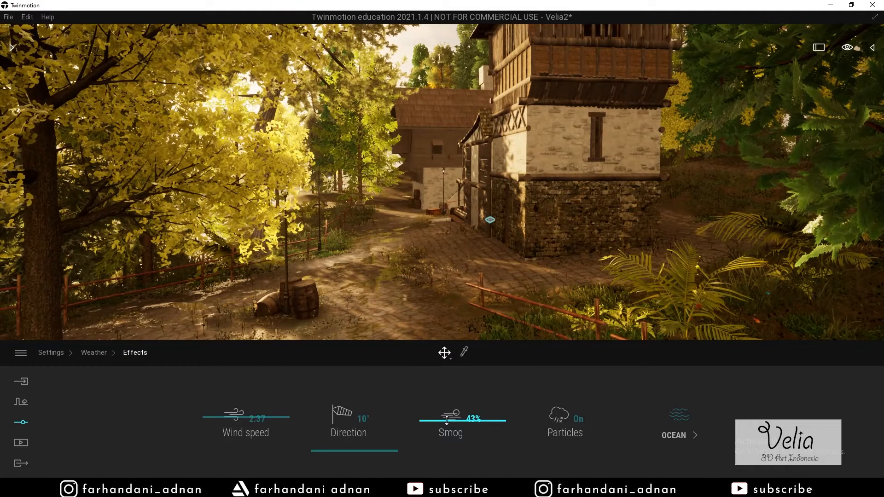
key(q)
right_drag(415, 189, 402, 176)
drag(444, 417, 443, 402)
- Examine the hazy village path, the timber-framed houses, streetlights, fences and autumn trees from several viewpoints
right_drag(486, 267, 522, 256)
key(w)
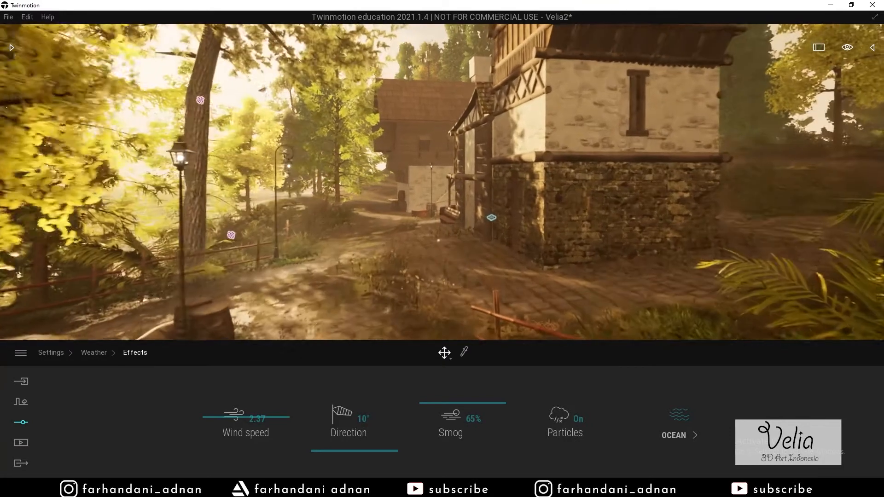
key(s)
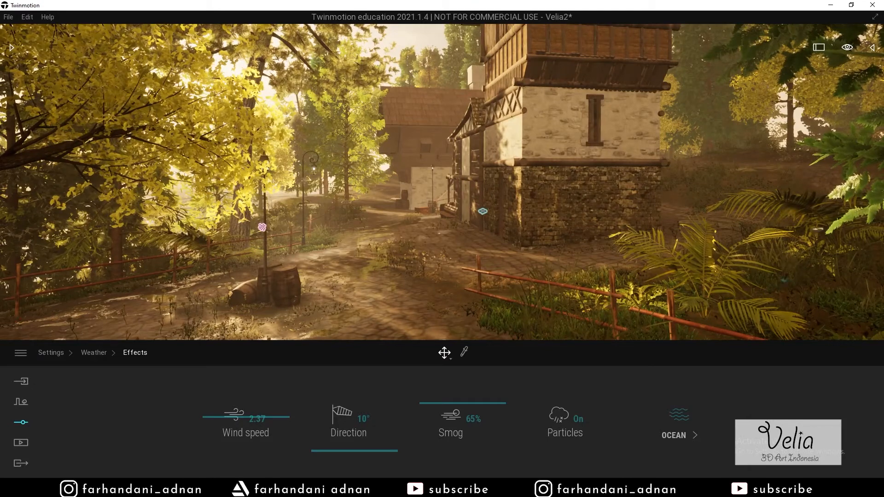
key(w)
key(e)
key(q)
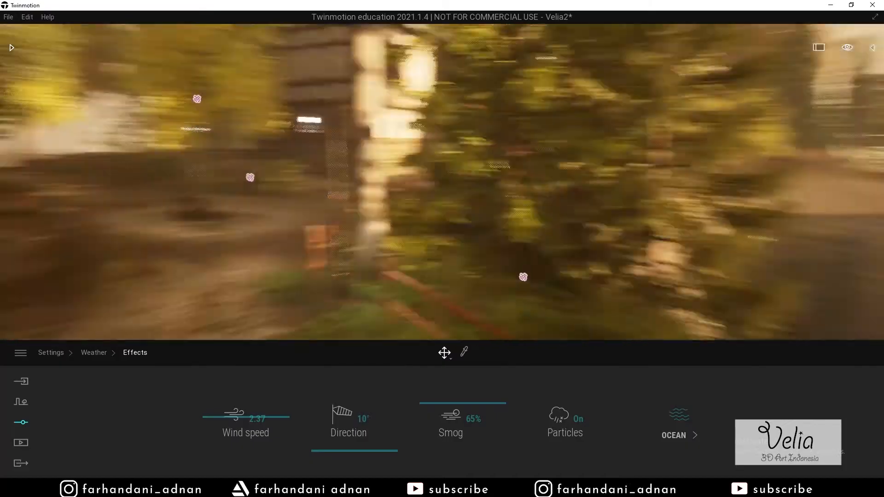
key(s)
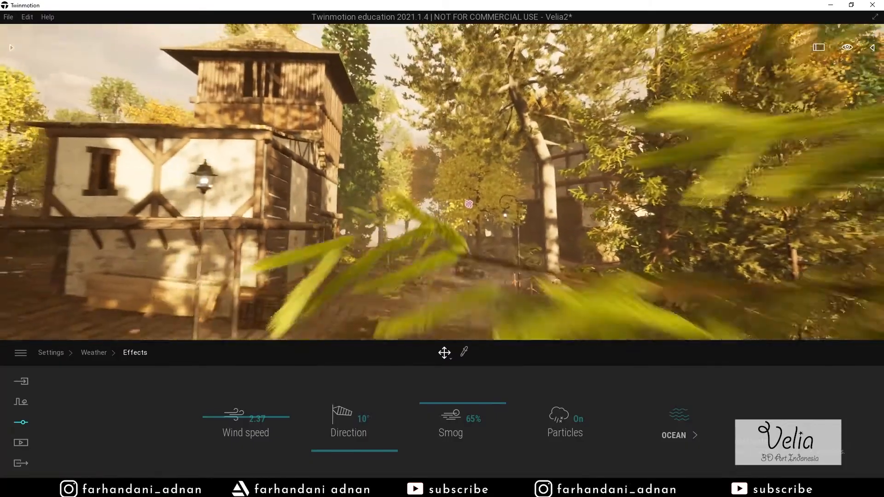
key(s)
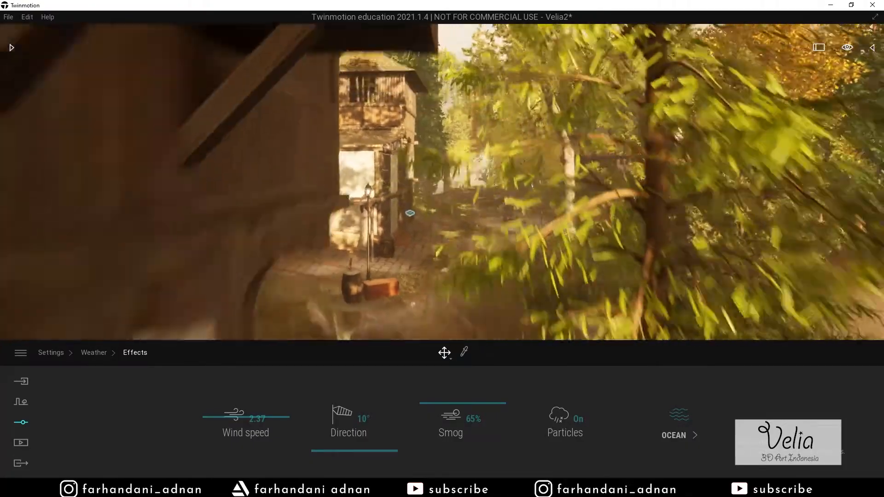
key(w)
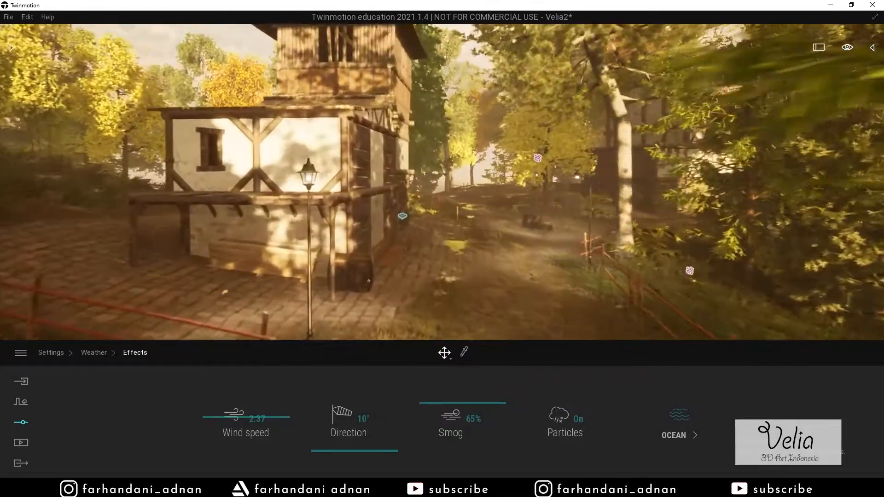
key(w)
key(q)
right_drag(442, 182, 396, 233)
key(d)
right_drag(489, 166, 501, 165)
key(s)
right_drag(449, 234, 350, 234)
key(w)
right_drag(498, 222, 496, 221)
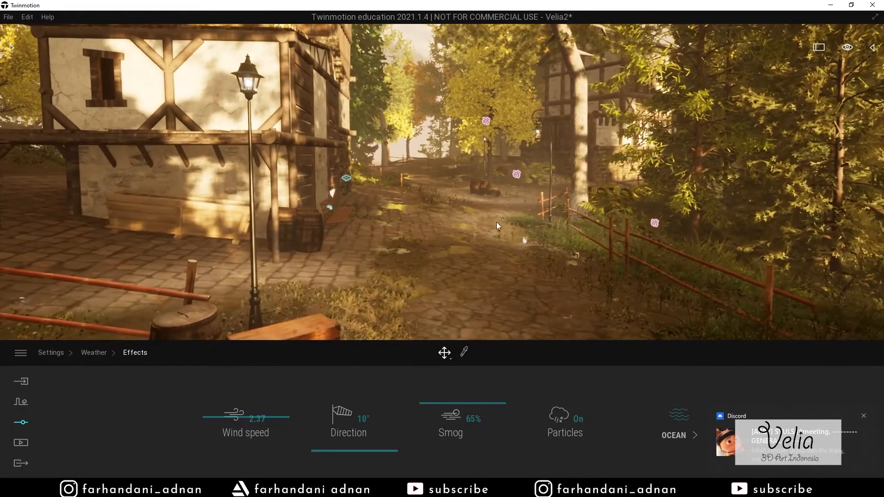
click(864, 415)
right_drag(469, 181, 444, 178)
key(s)
key(w)
key(w)
right_drag(435, 235, 441, 229)
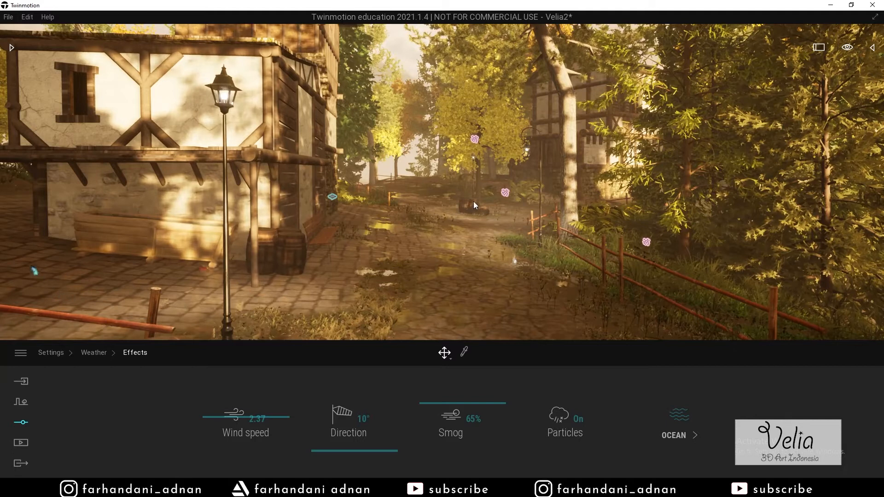
- Review the saved media images Image2, Image3 and Image4, and return to the free scene view
click(22, 443)
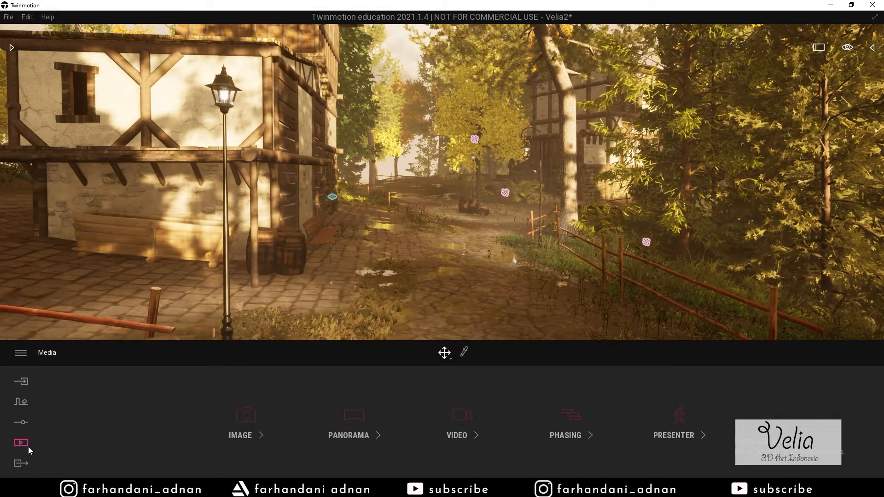
click(247, 414)
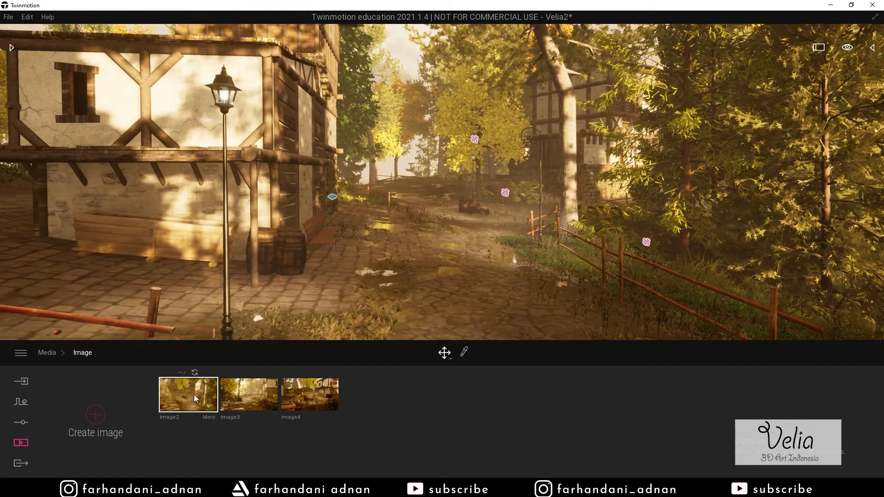
click(295, 391)
click(247, 399)
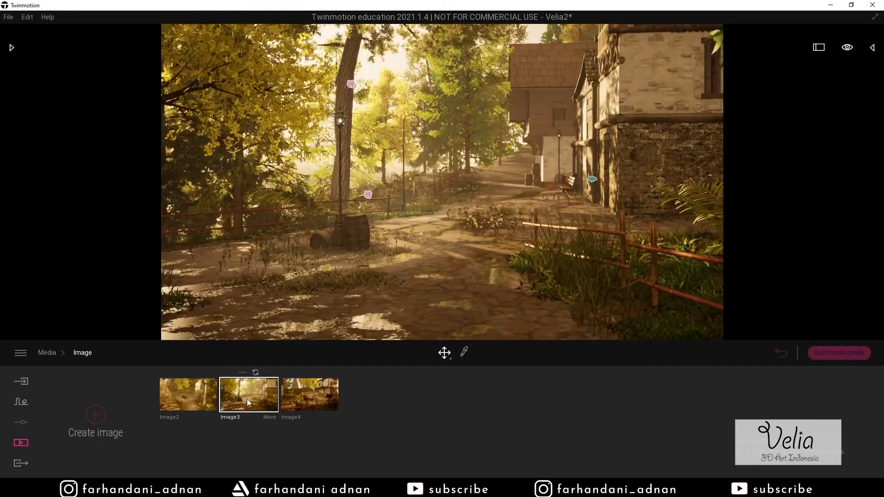
click(189, 399)
click(239, 402)
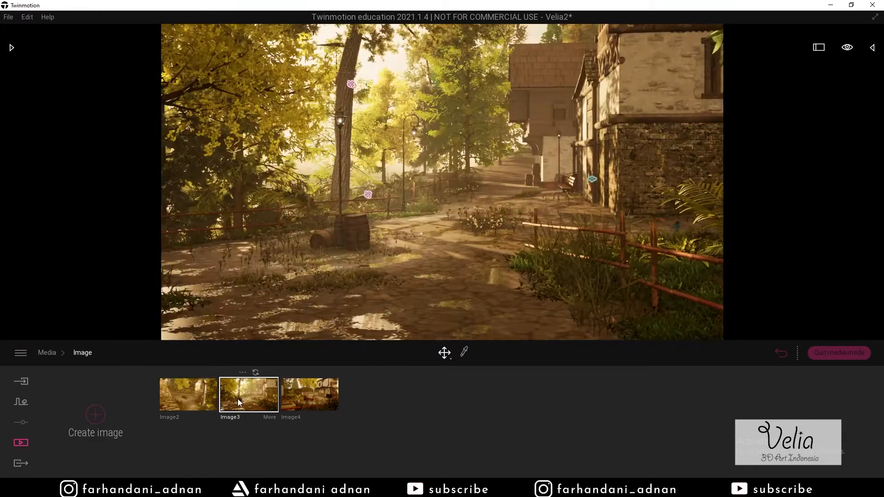
click(207, 406)
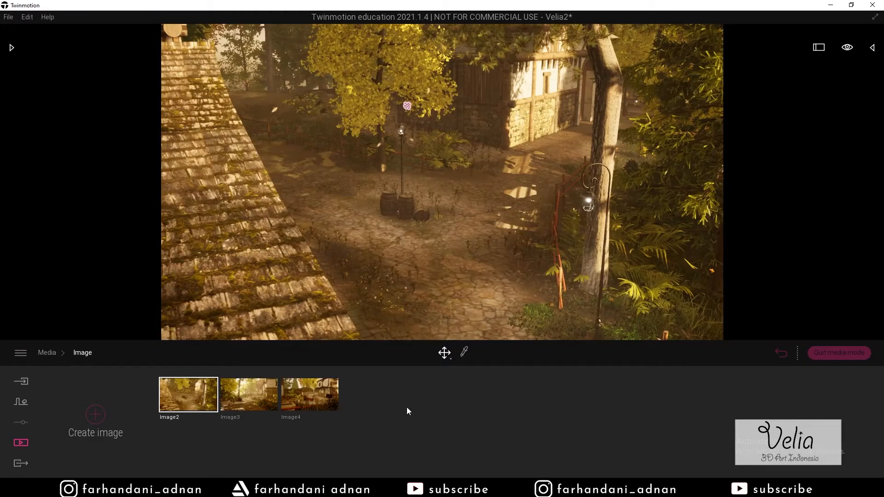
click(226, 402)
click(286, 404)
click(253, 402)
click(209, 402)
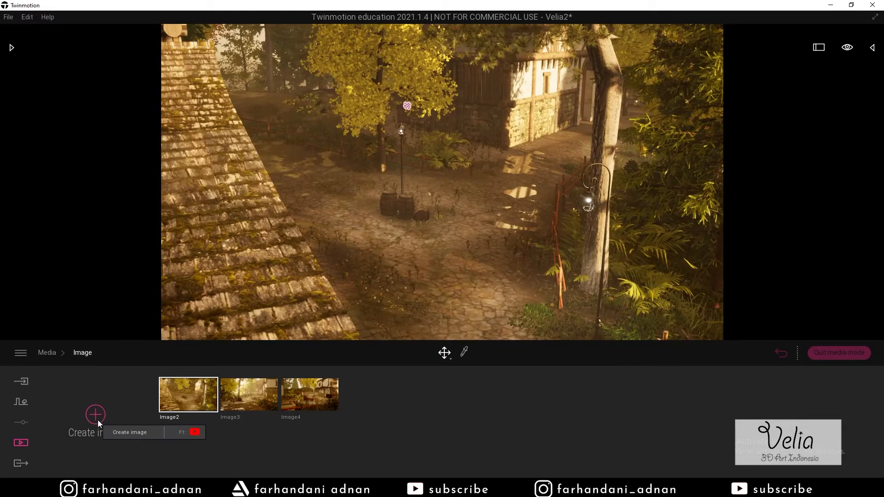
click(839, 353)
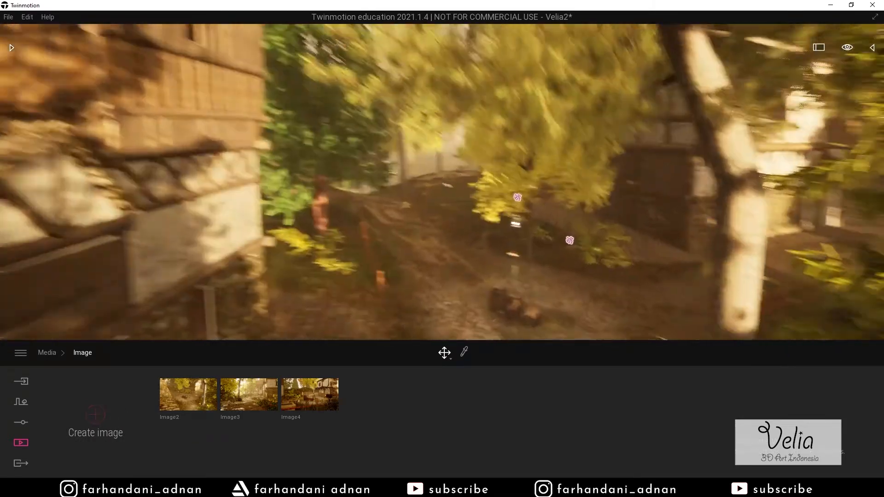
- Delete the saved media images Image4, Image3 and Image2
click(304, 372)
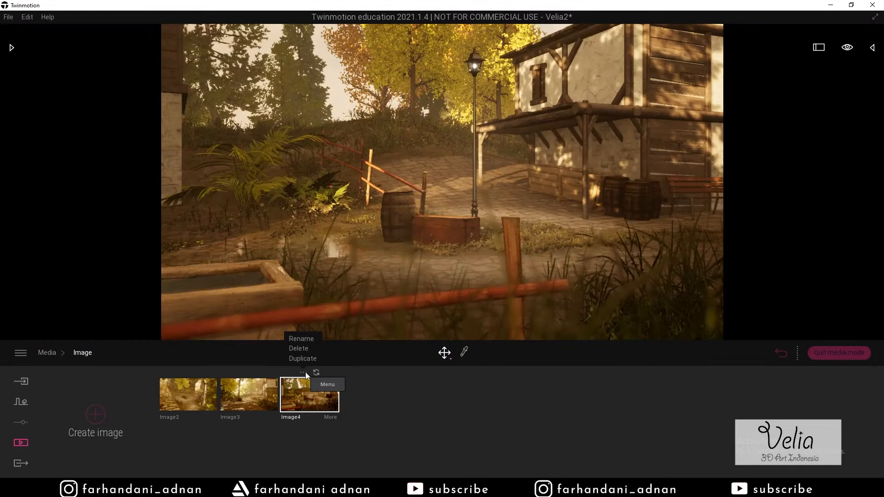
click(306, 349)
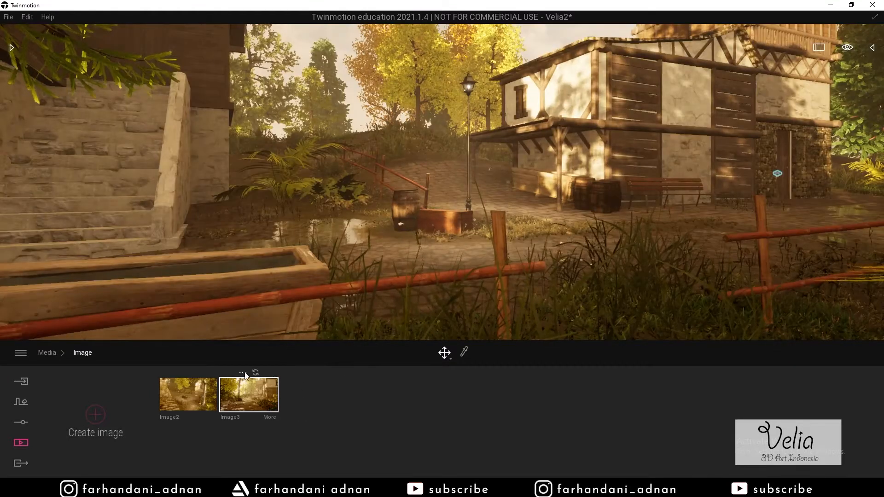
click(242, 372)
click(244, 348)
click(182, 373)
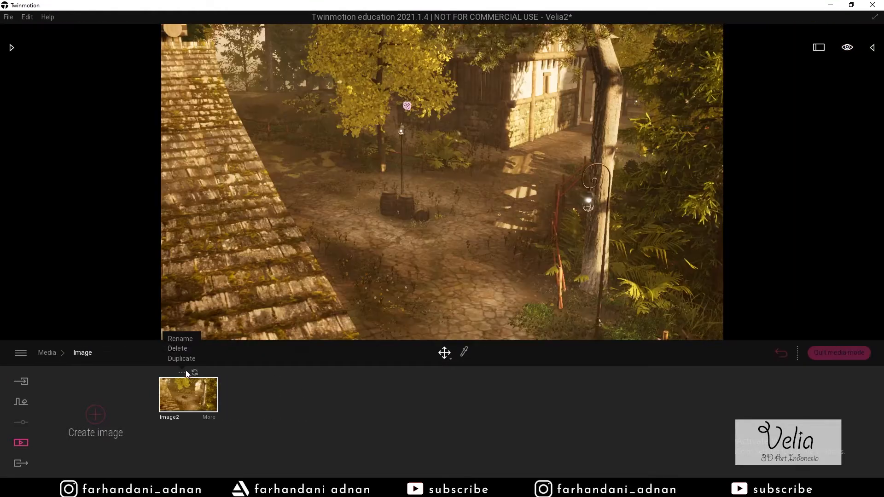
click(178, 349)
- Create a new image framing the path with the lamp, barrels, fences and stone-based house
key(w)
right_drag(472, 211, 229, 188)
key(w)
key(w)
key(s)
key(a)
right_drag(454, 248, 457, 248)
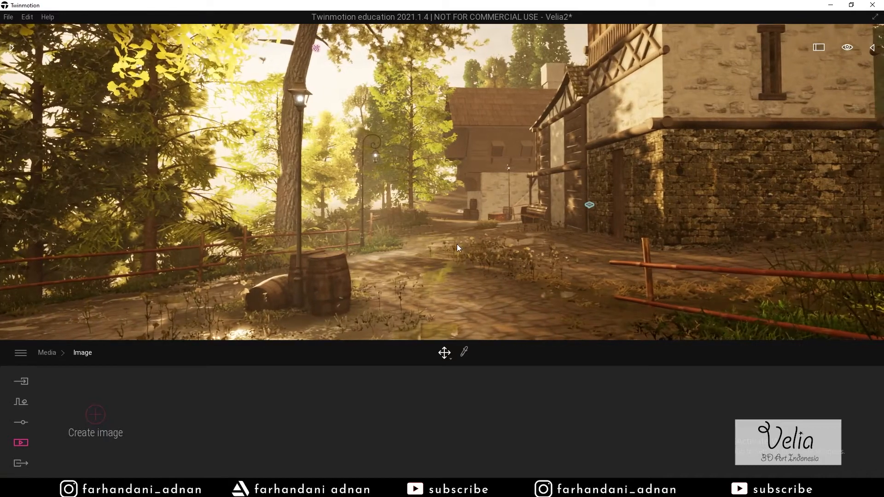
click(97, 416)
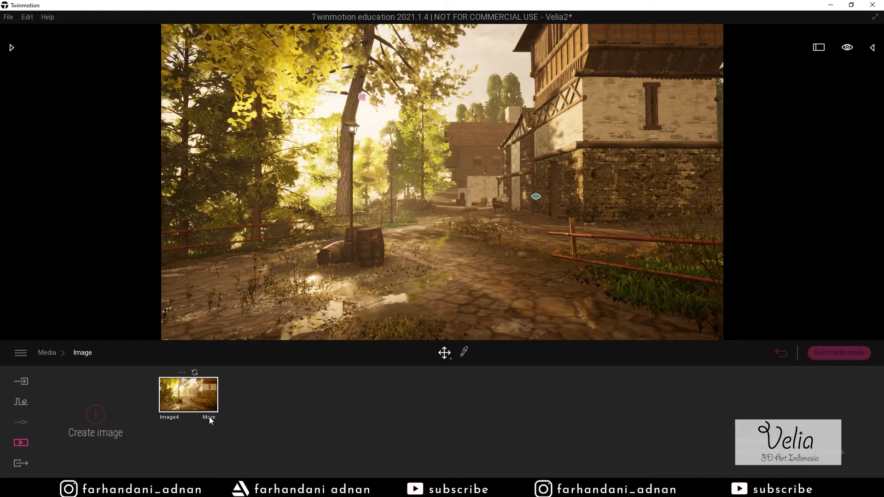
- Review the location settings of the newly created image
click(208, 418)
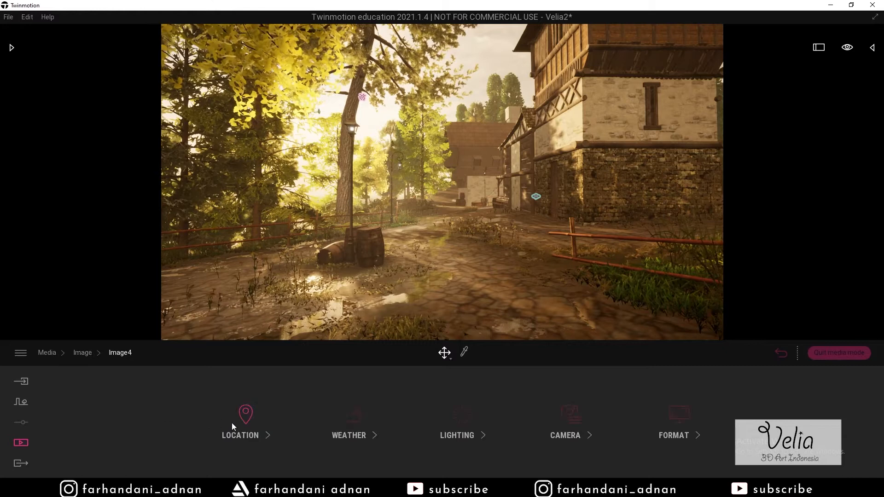
click(249, 426)
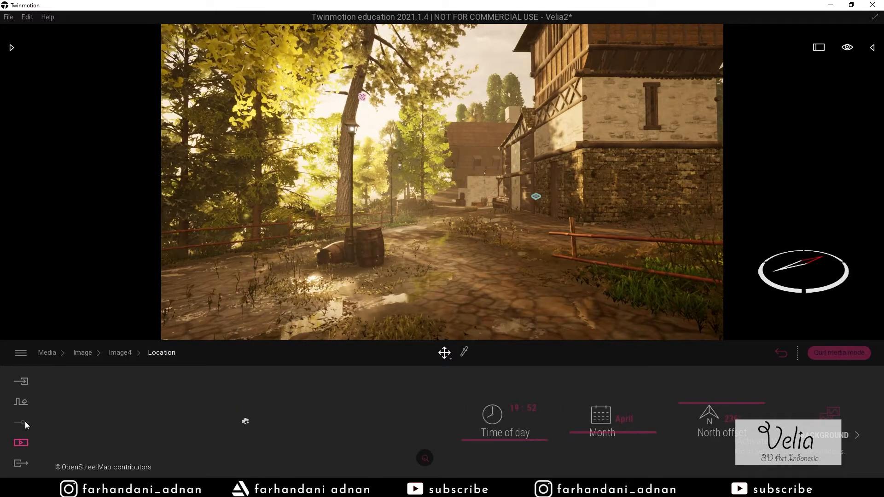
click(121, 353)
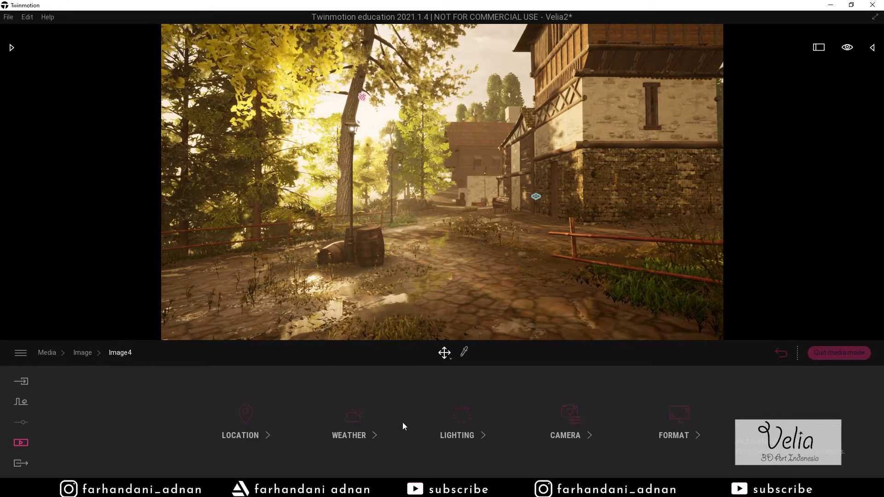
- Set the FOV of the new image's camera to 55
click(566, 426)
text(55)
key(Return)
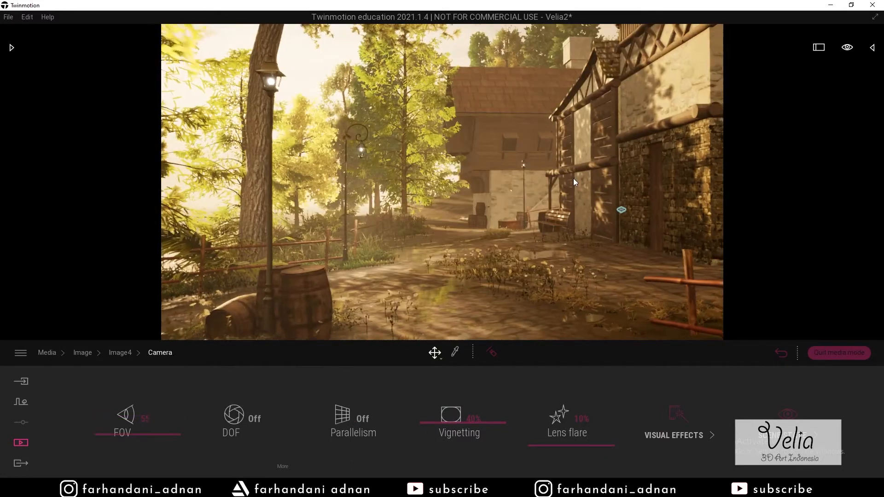
- Reframe the image on the lamp, barrels, path and houses, and turn on Parallelism for its camera
key(s)
key(q)
key(e)
key(q)
key(e)
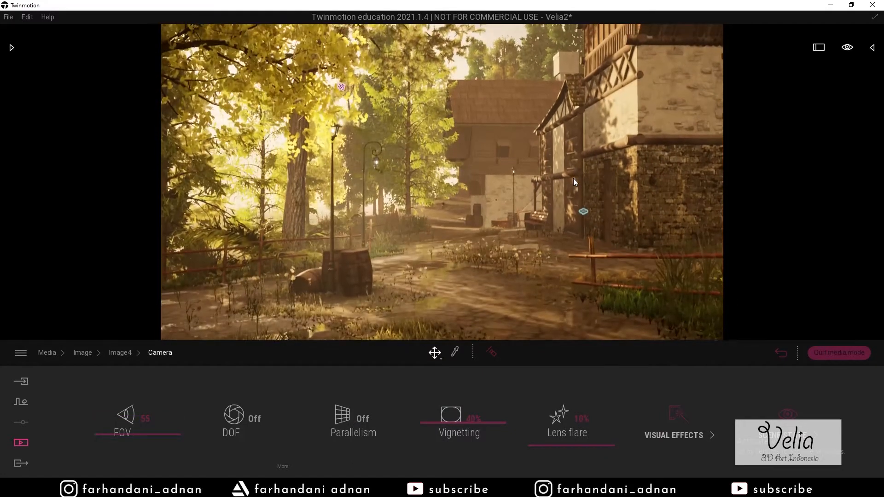
key(q)
key(e)
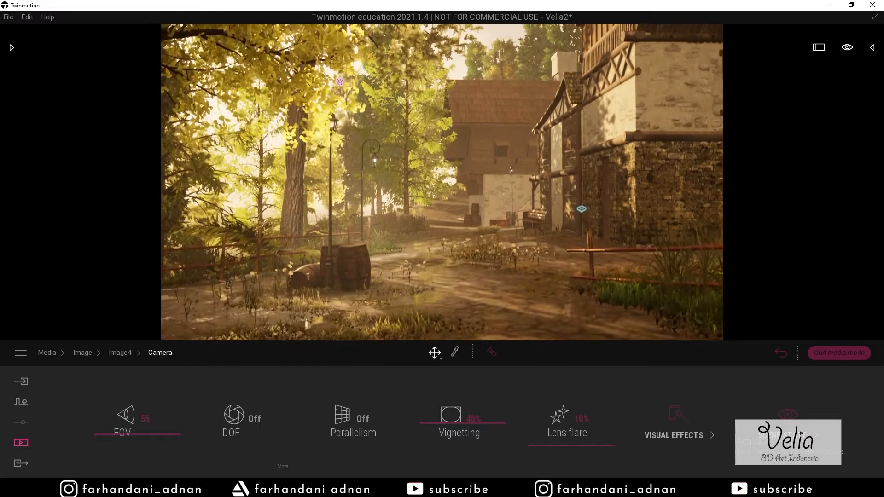
click(349, 427)
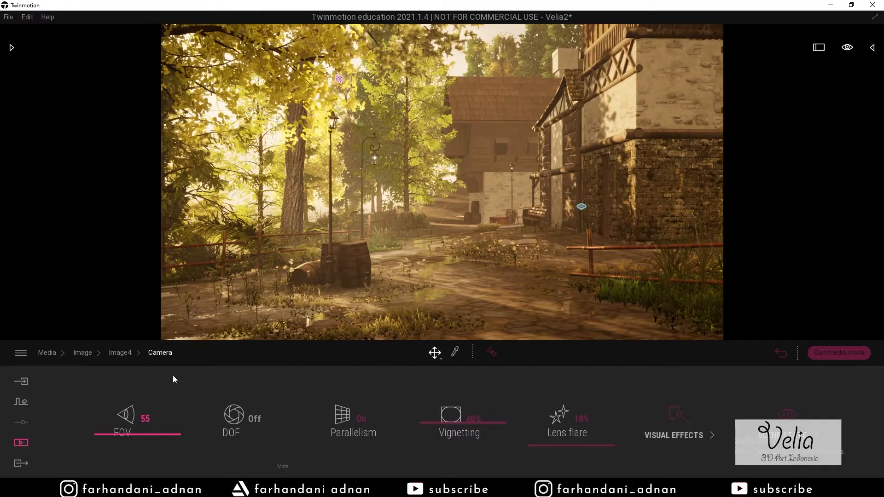
click(76, 353)
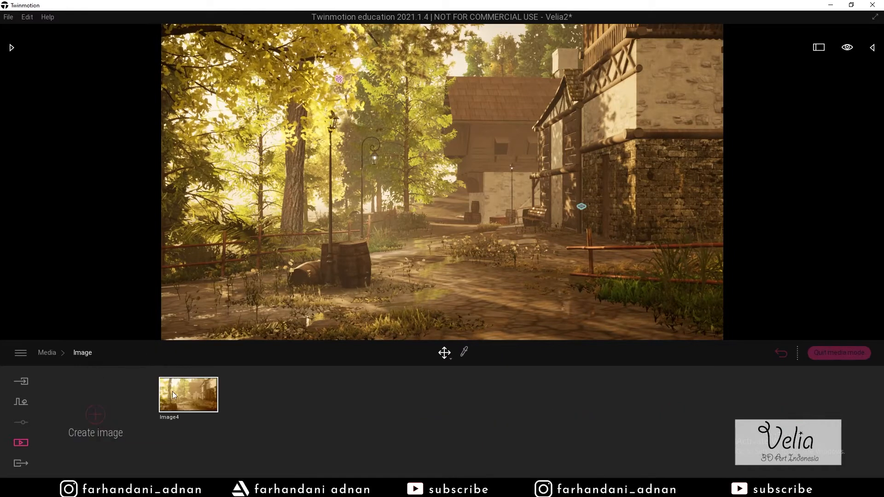
- Try reframing the image from farther back along the path, and return to its saved view
mouse_move(178, 393)
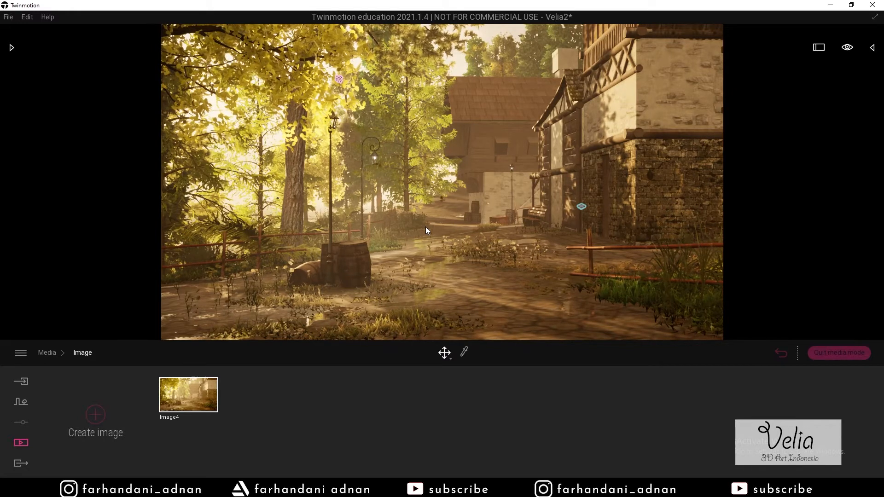
key(e)
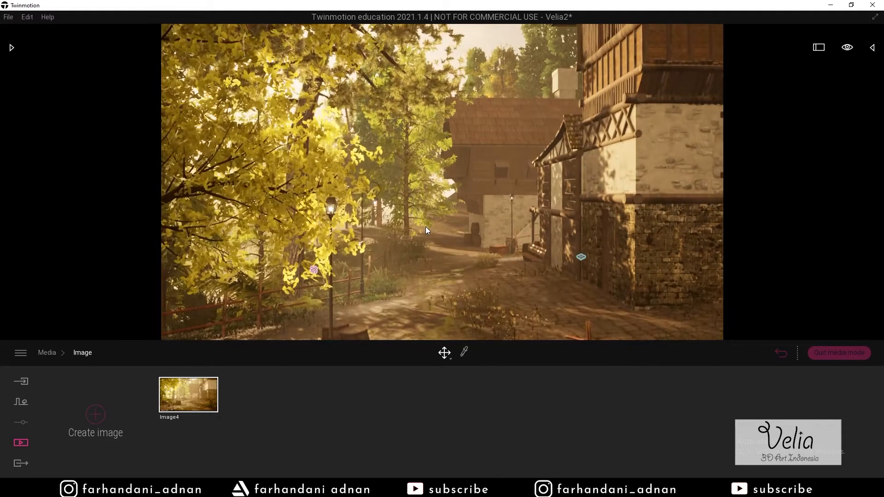
key(w)
key(w)
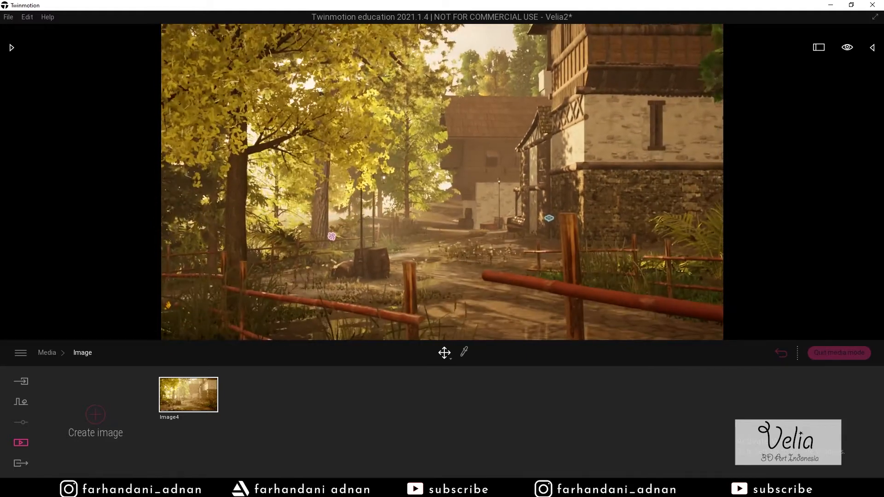
key(a)
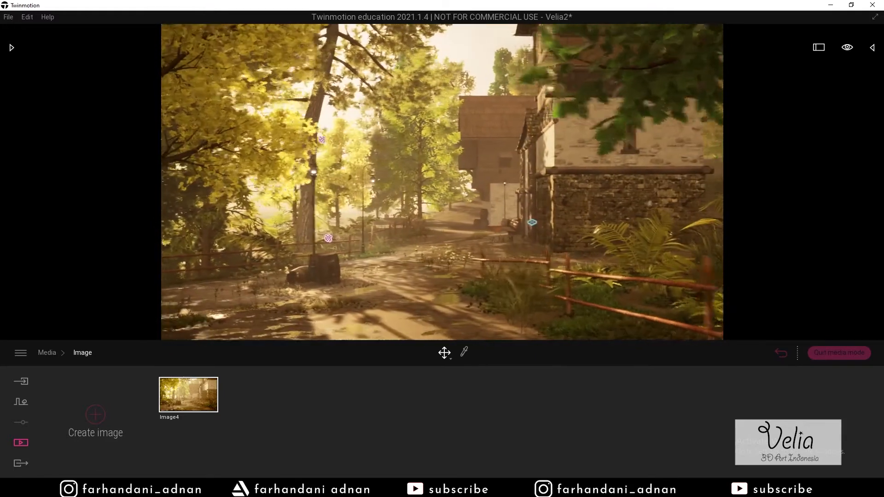
right_drag(433, 229, 425, 228)
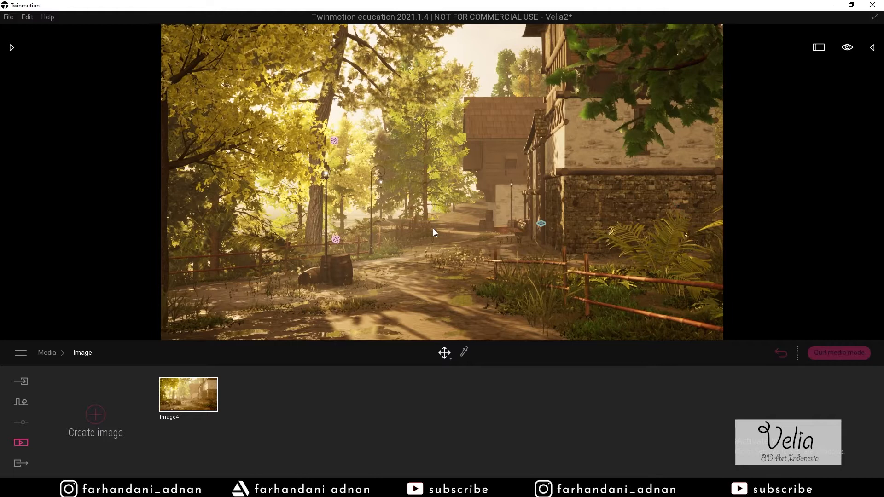
mouse_move(180, 394)
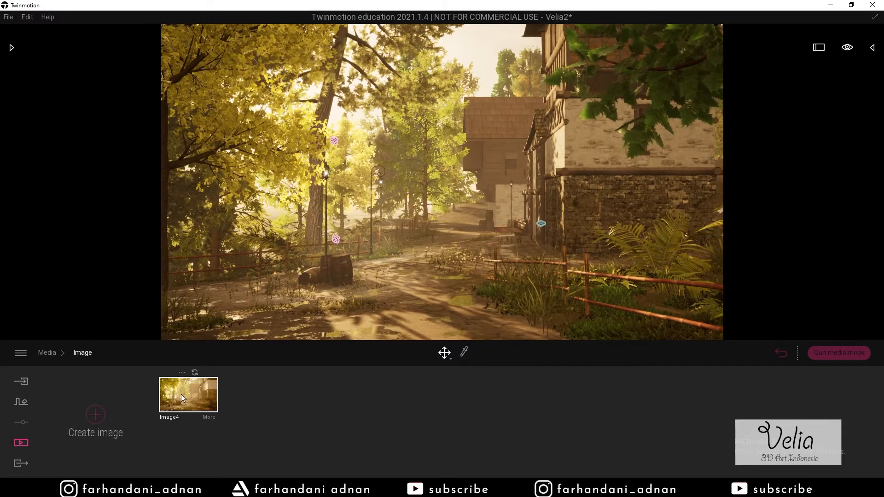
click(195, 373)
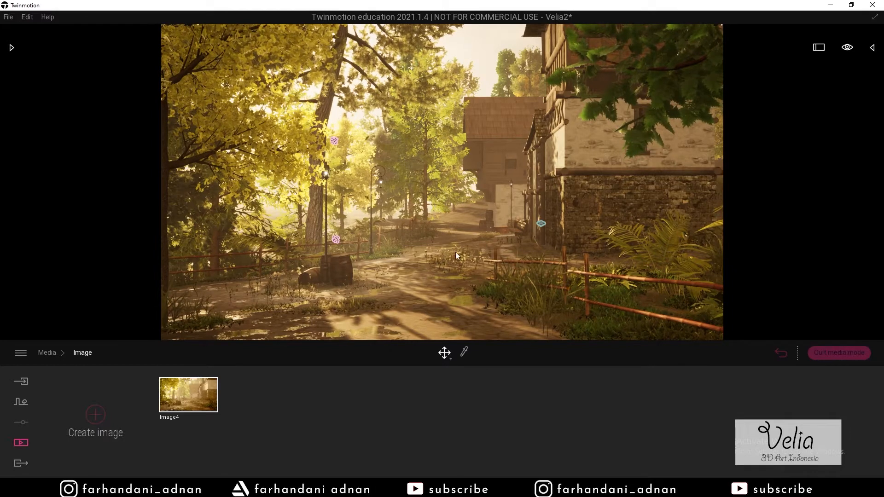
shift+middle_drag(429, 189, 332, 198)
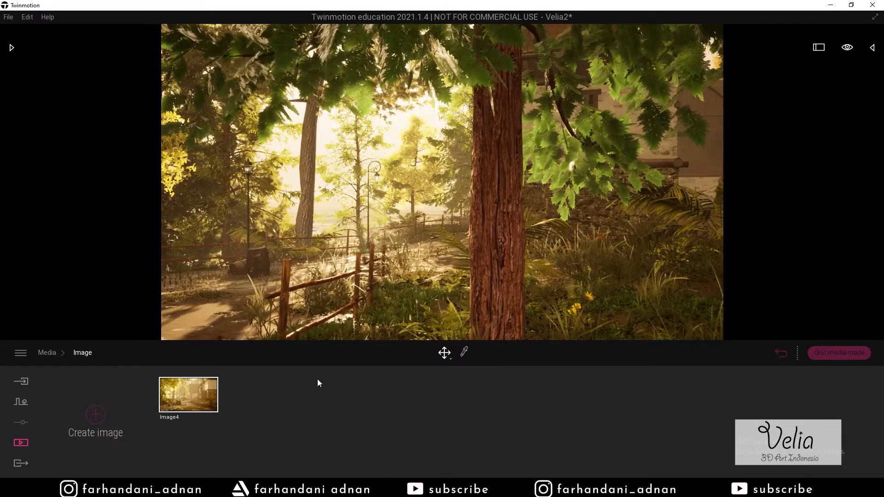
click(193, 391)
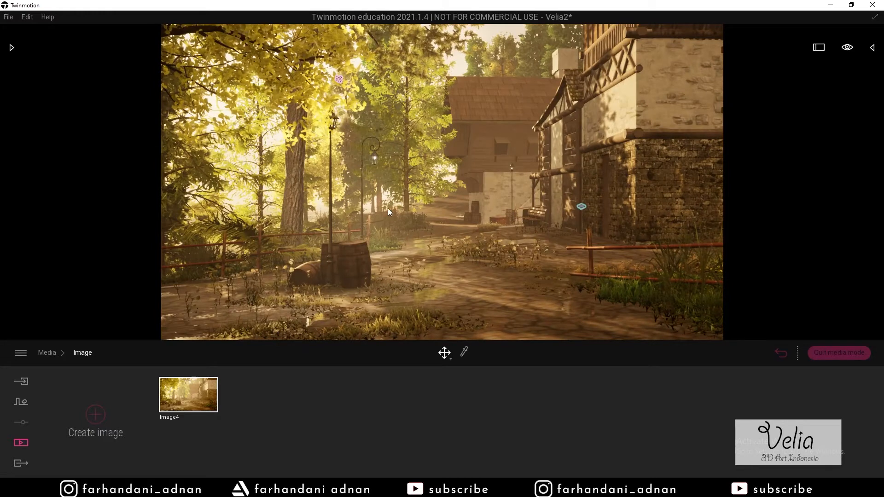
- Reframe the image from farther back to include the roadside fence and ferns, and update its saved view
key(s)
key(d)
mouse_move(395, 198)
right_down()
mouse_move(357, 195)
mouse_move(375, 172)
mouse_move(399, 182)
right_up()
key(s)
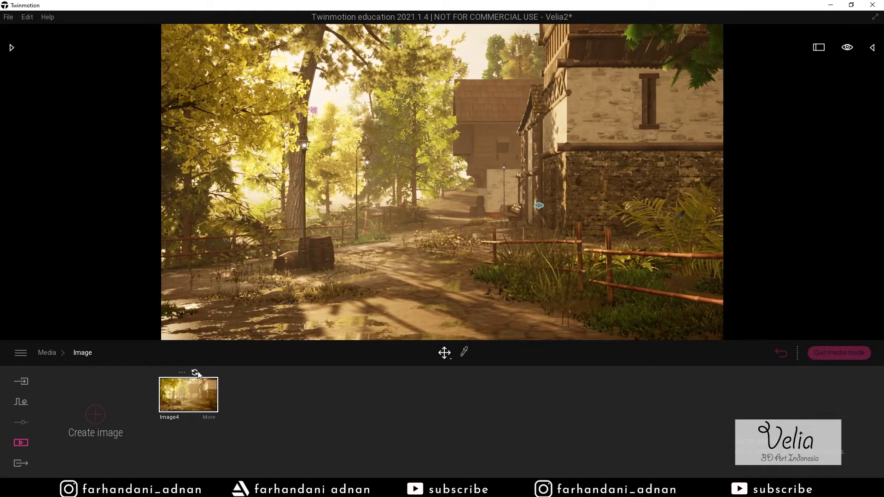
click(197, 373)
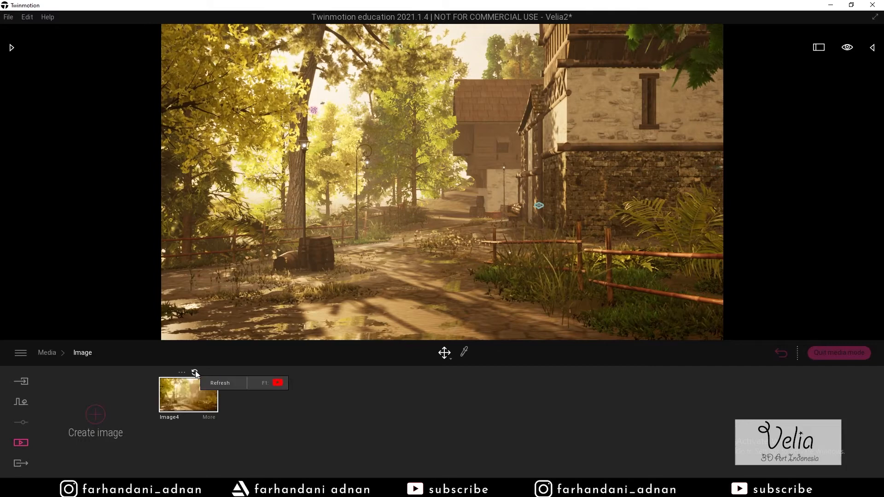
- Move the camera away from the path and recall the image's saved view to check it
key(w)
right_drag(404, 200, 276, 189)
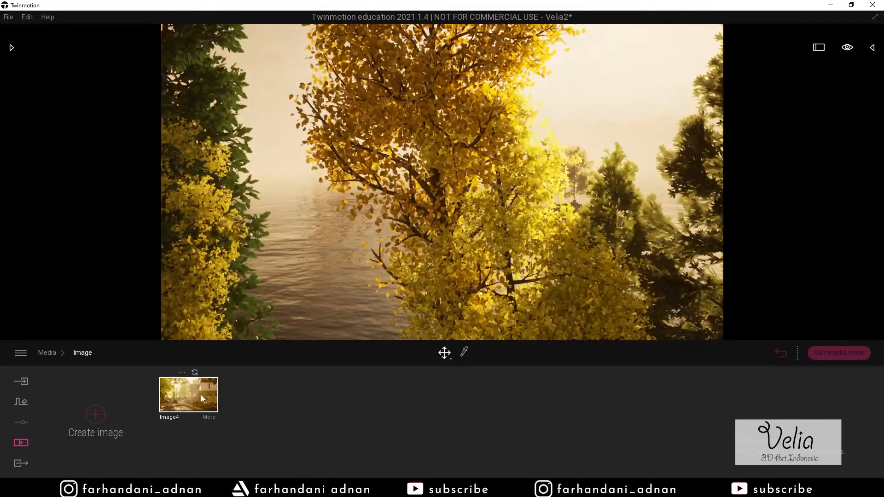
click(200, 395)
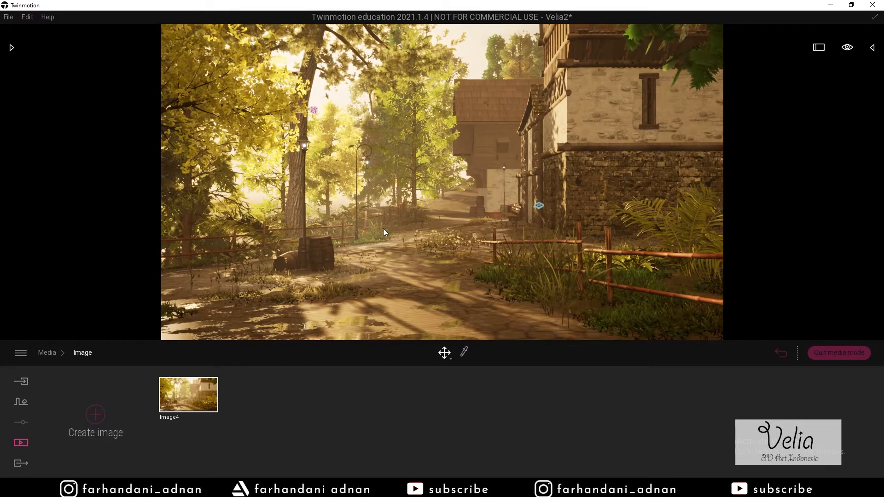
mouse_move(184, 396)
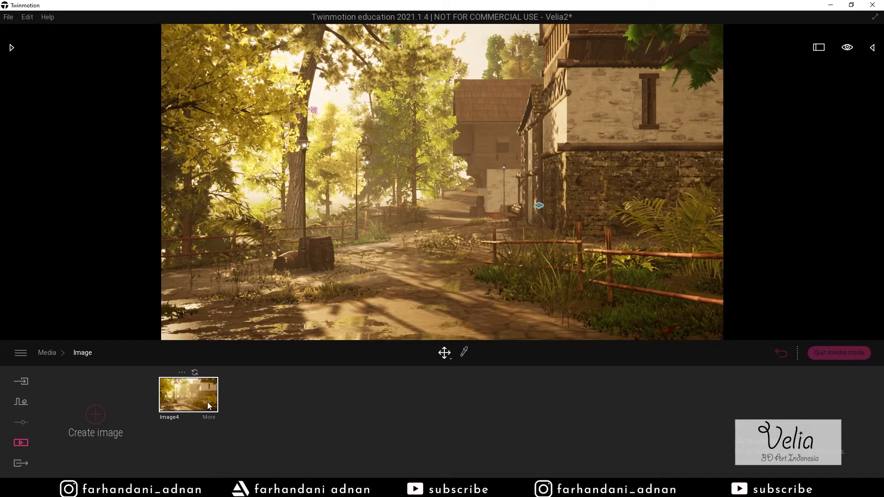
click(210, 418)
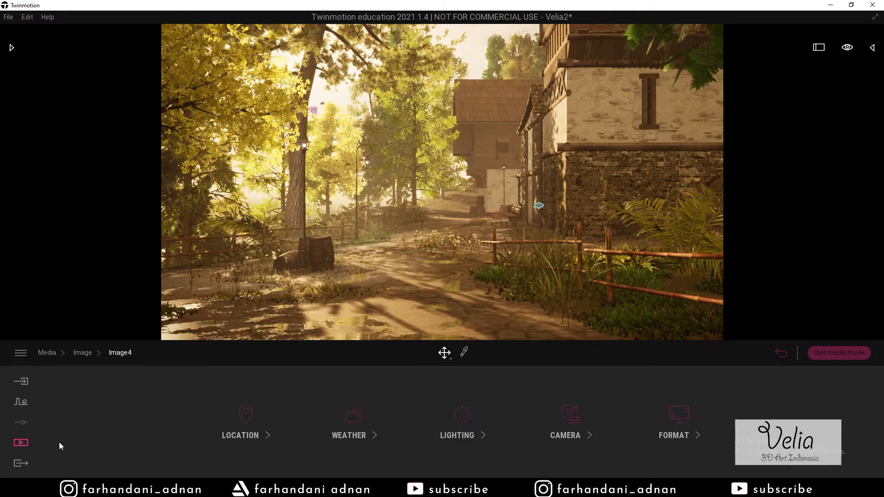
click(16, 465)
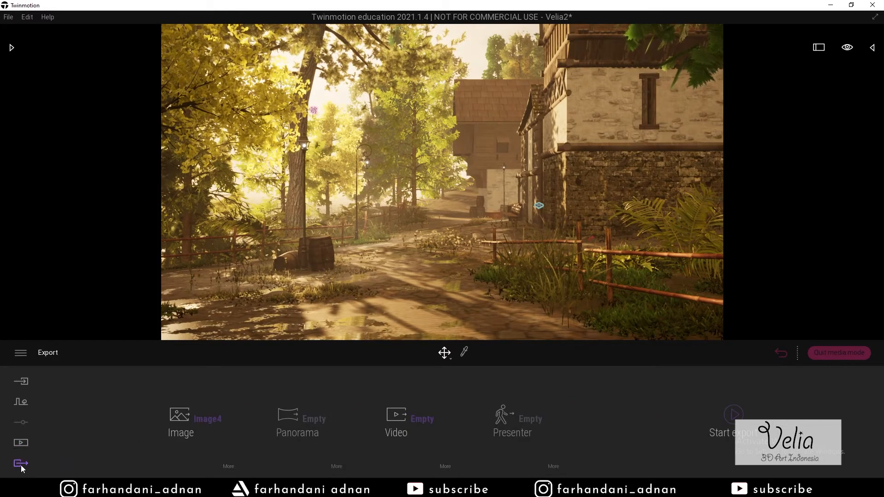
click(20, 443)
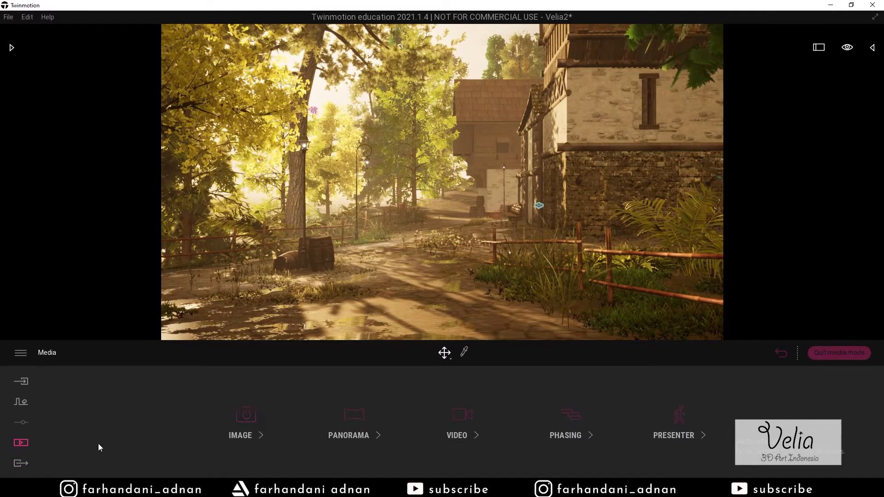
click(240, 421)
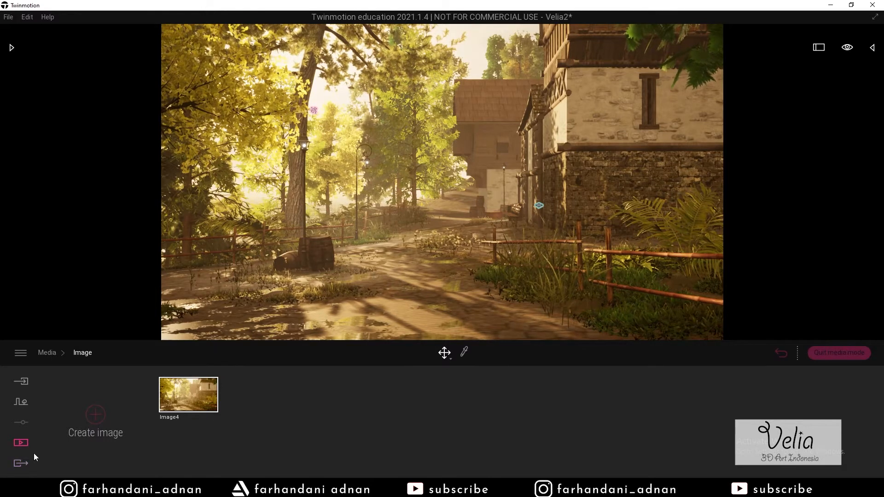
click(21, 462)
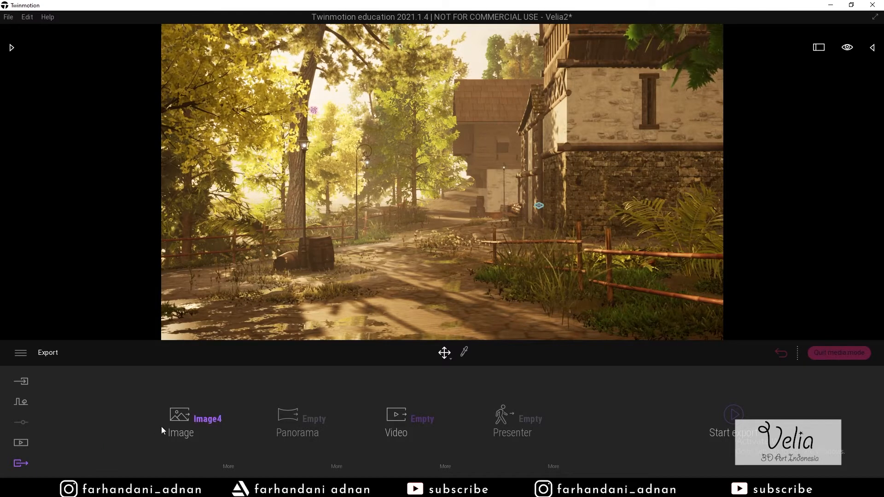
- Deselect all images in the export selection and select Image4 again
click(177, 421)
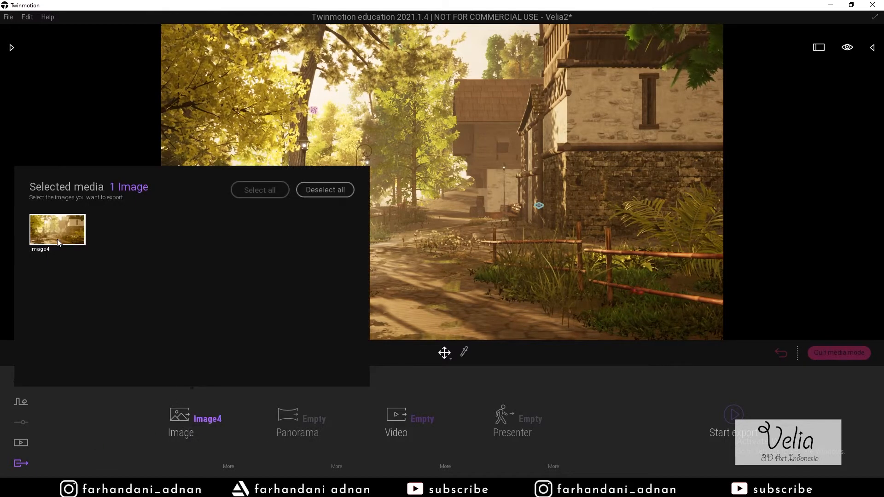
click(205, 421)
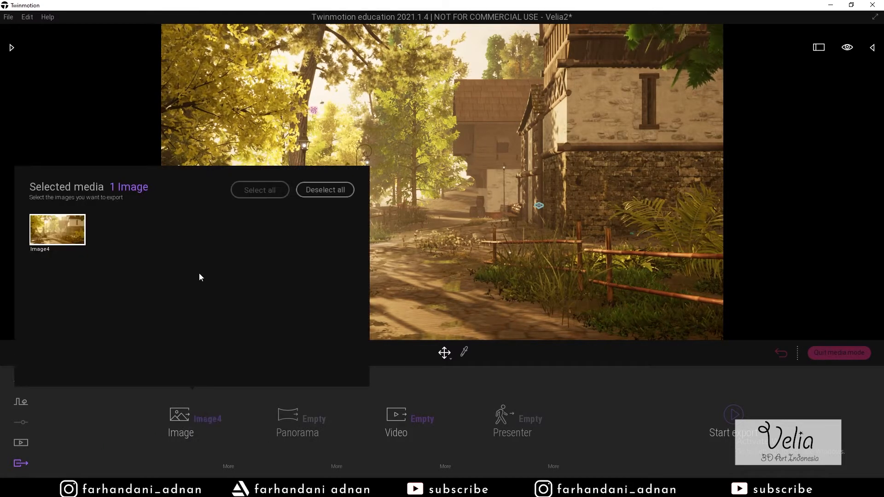
click(326, 190)
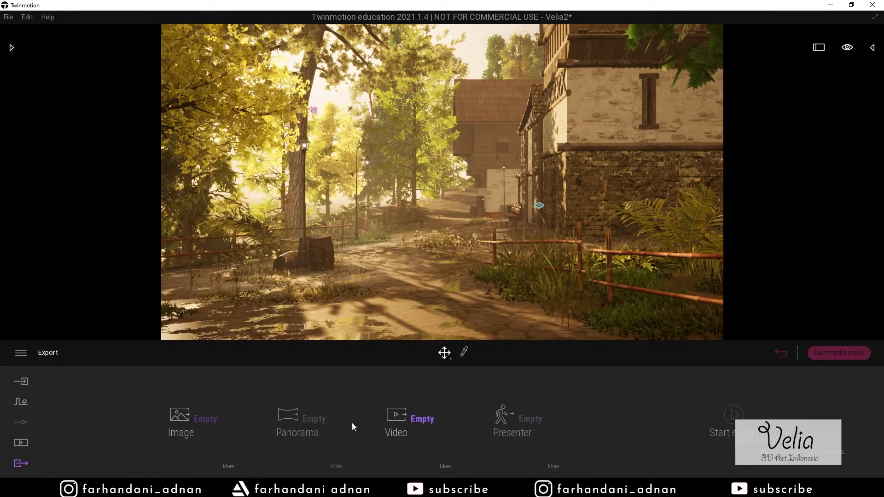
click(181, 423)
click(79, 237)
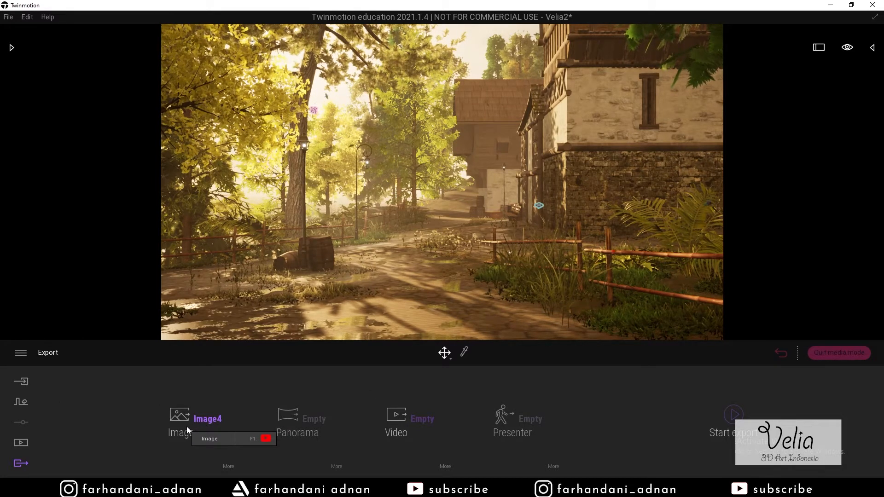
- Review the output size options in Image4's format settings
click(18, 444)
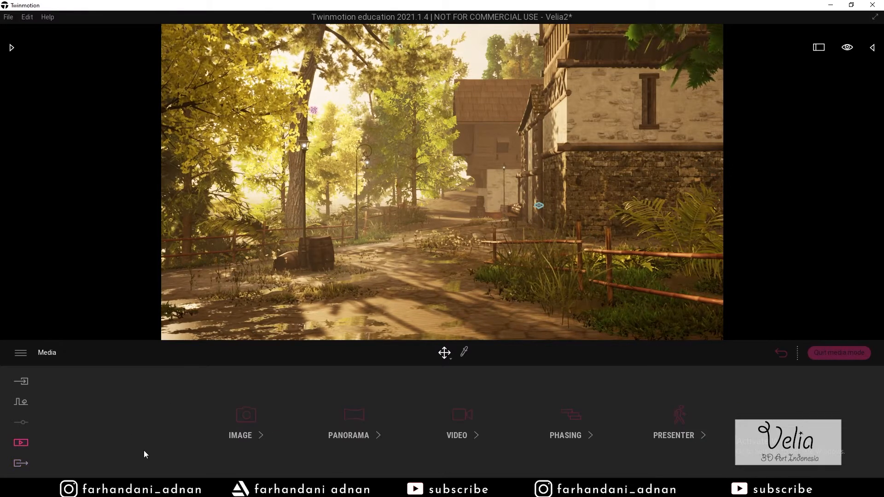
click(234, 428)
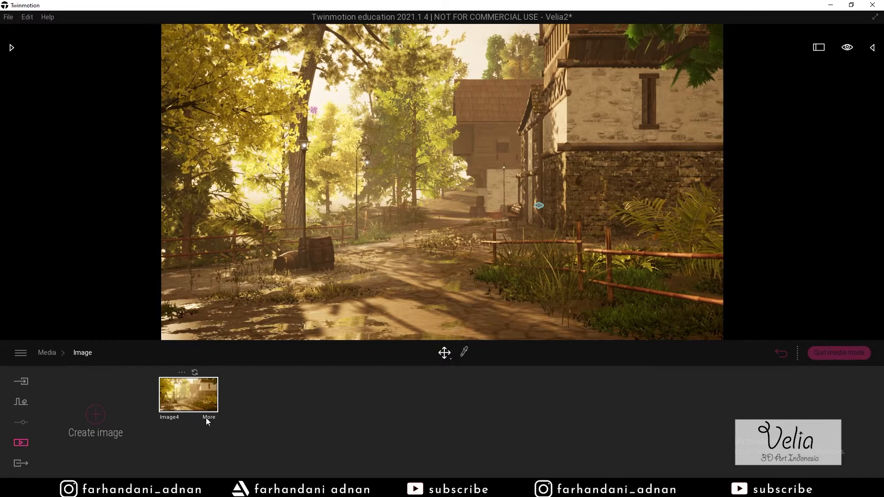
double_click(205, 396)
click(692, 413)
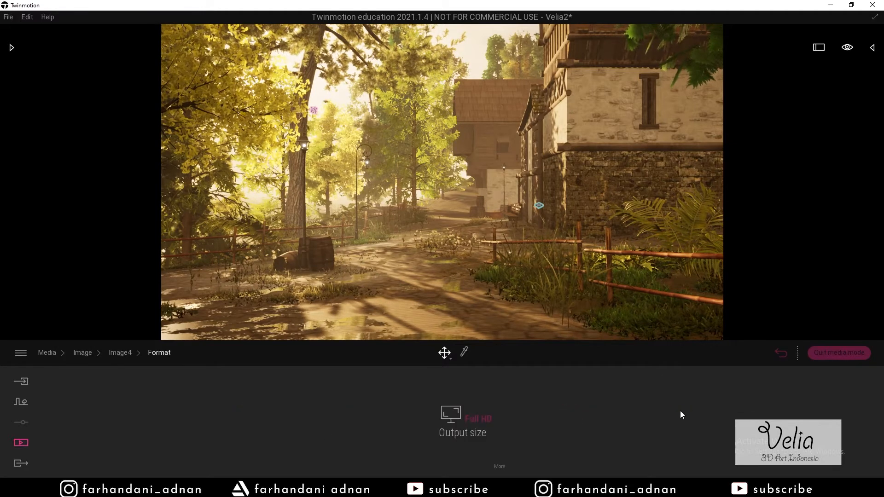
click(471, 417)
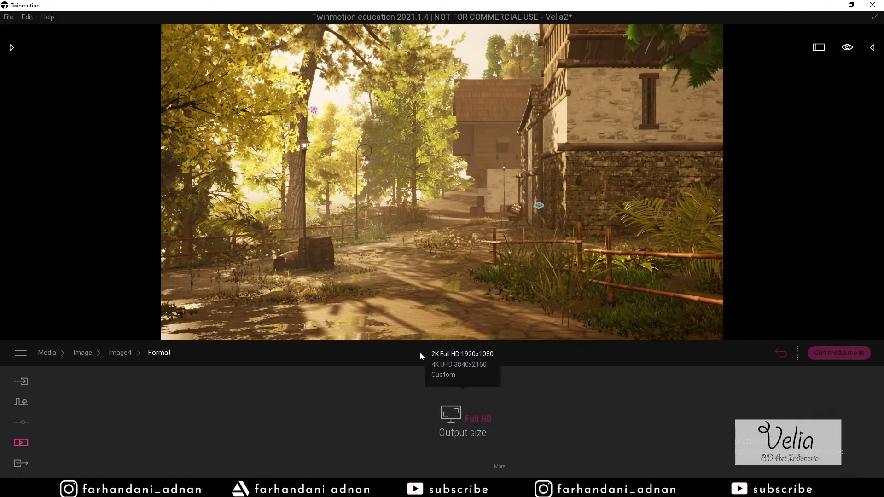
- Export Image4 to the Videos folder
click(21, 463)
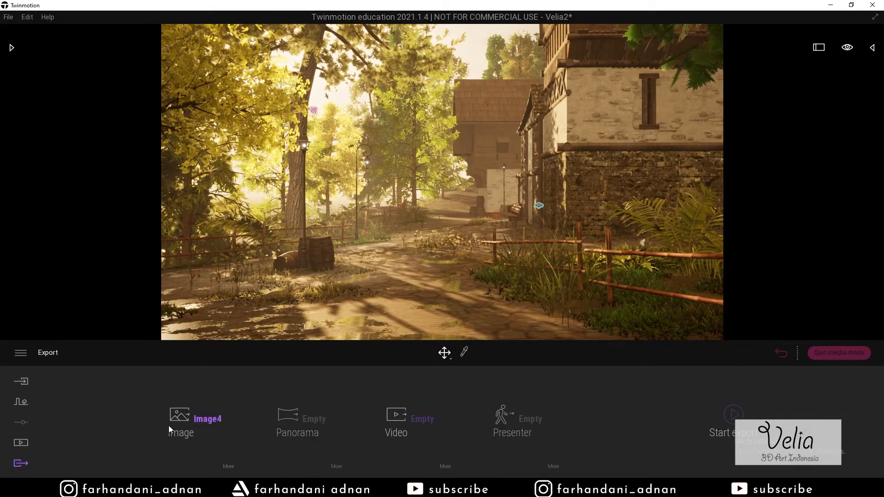
click(732, 415)
scroll(260, 226, down, 2)
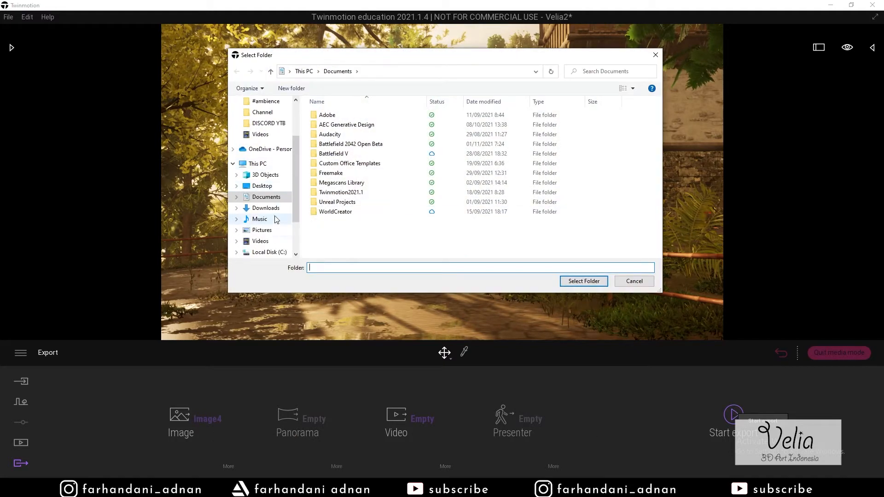
click(260, 241)
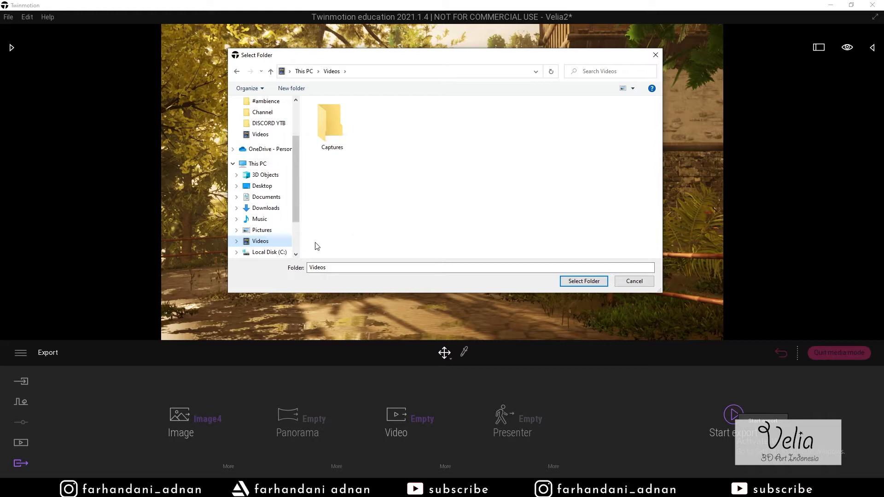
click(584, 281)
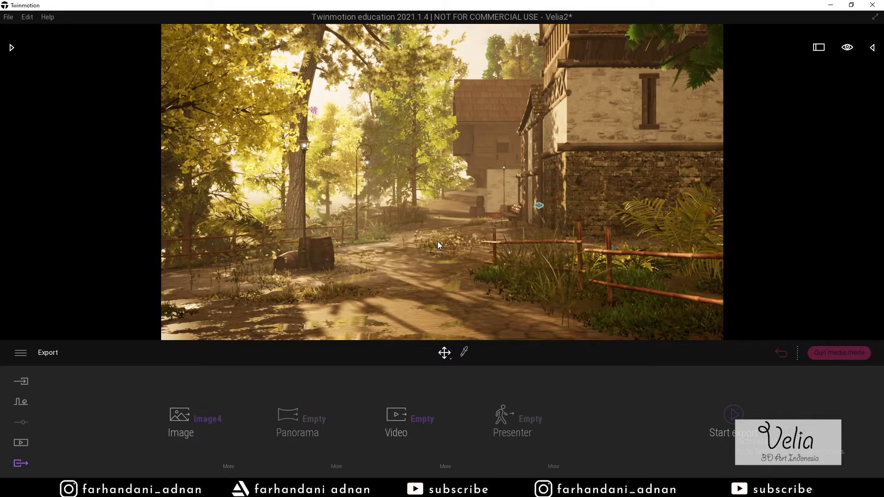
- Switch to File Explorer, view the exported Image4 from the Videos folder, and close the viewer
click(195, 488)
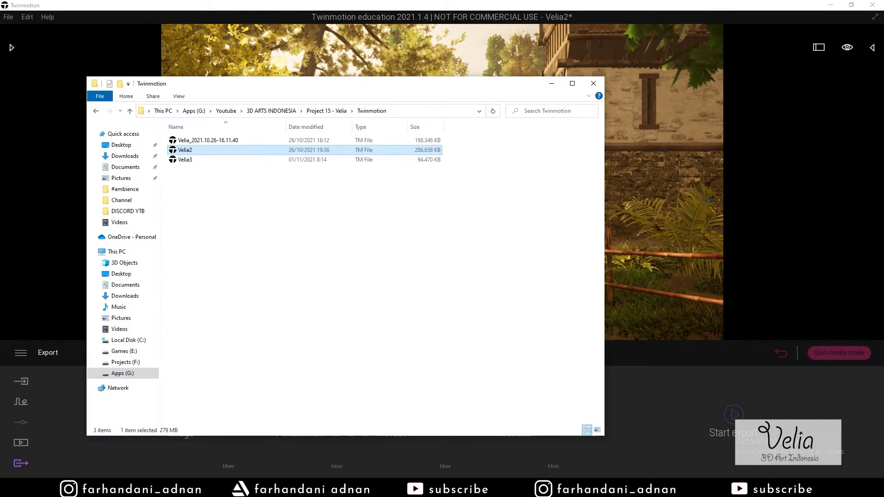
click(120, 329)
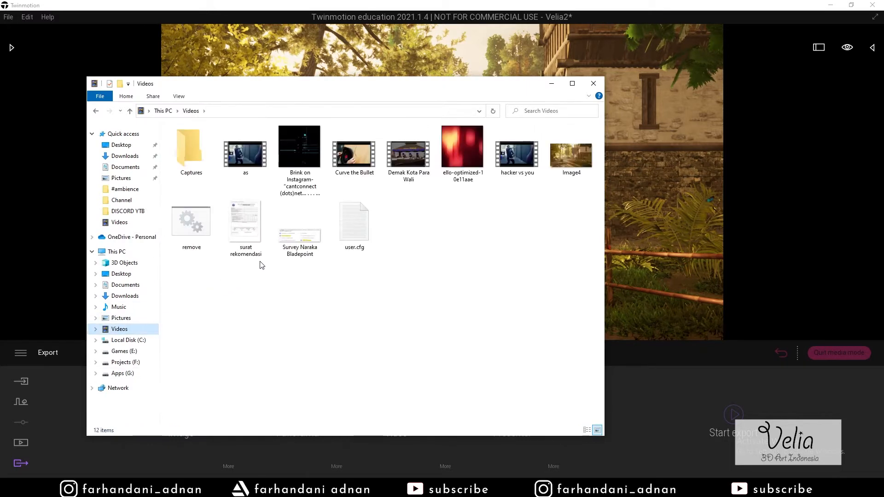
double_click(570, 155)
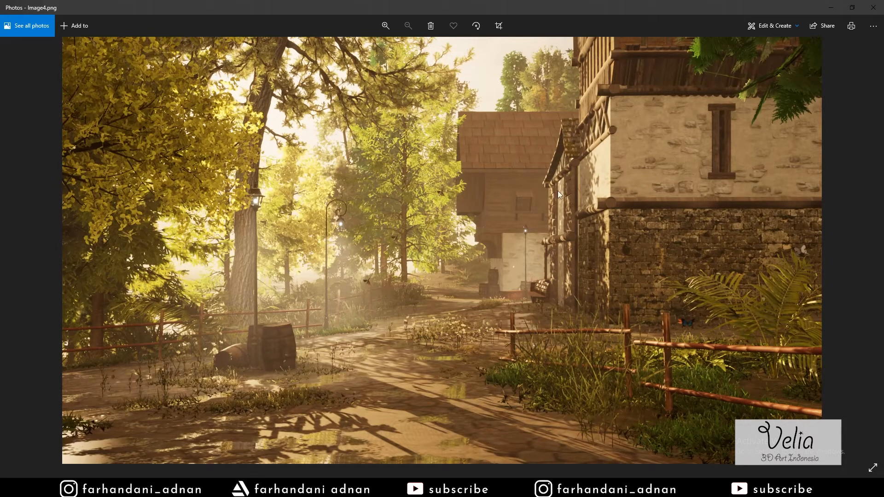
click(865, 5)
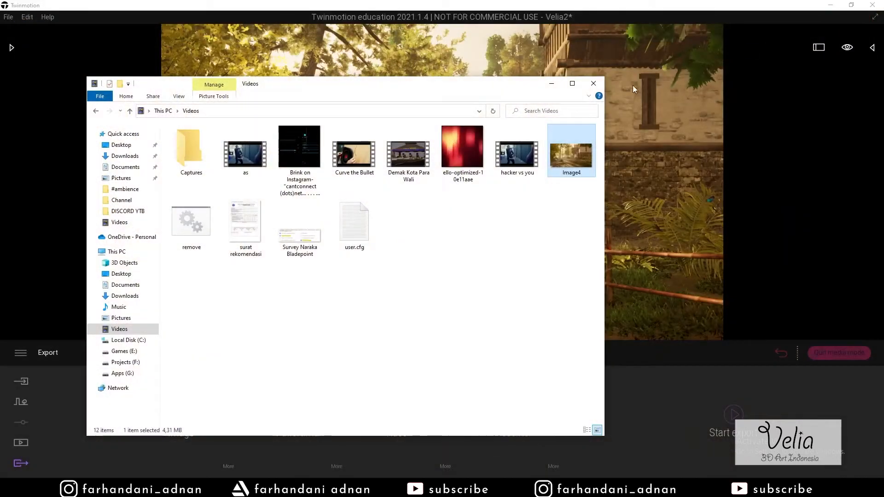
- Close File Explorer, quit media mode, and create a new video in the media section
click(593, 83)
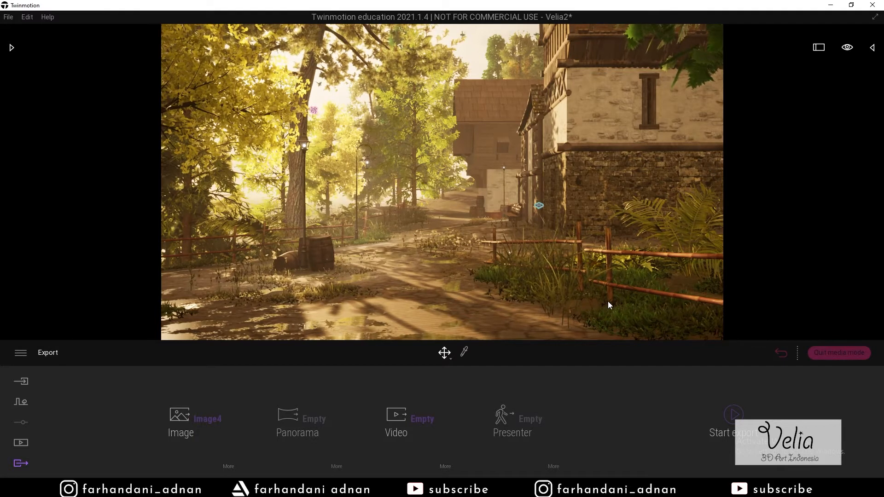
click(841, 353)
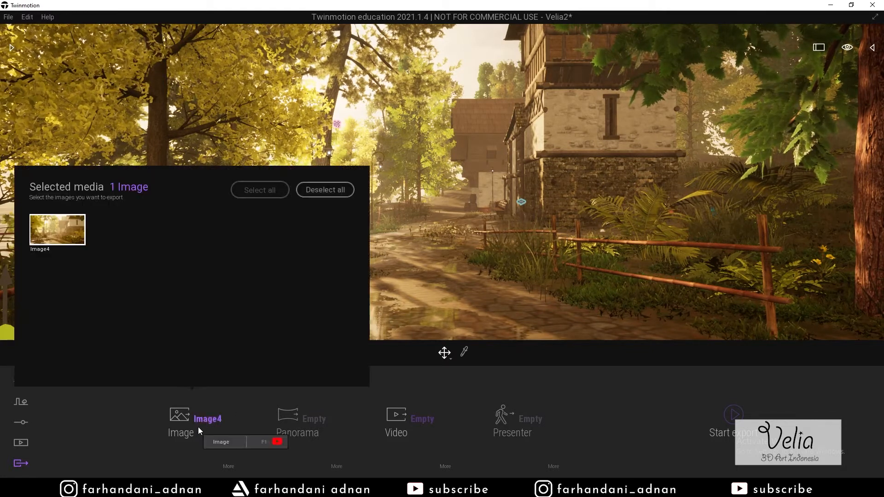
click(21, 443)
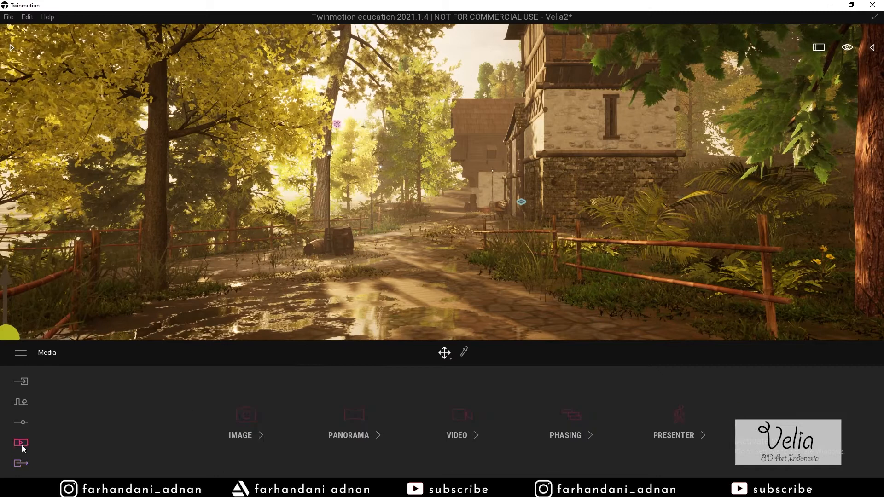
mouse_move(452, 418)
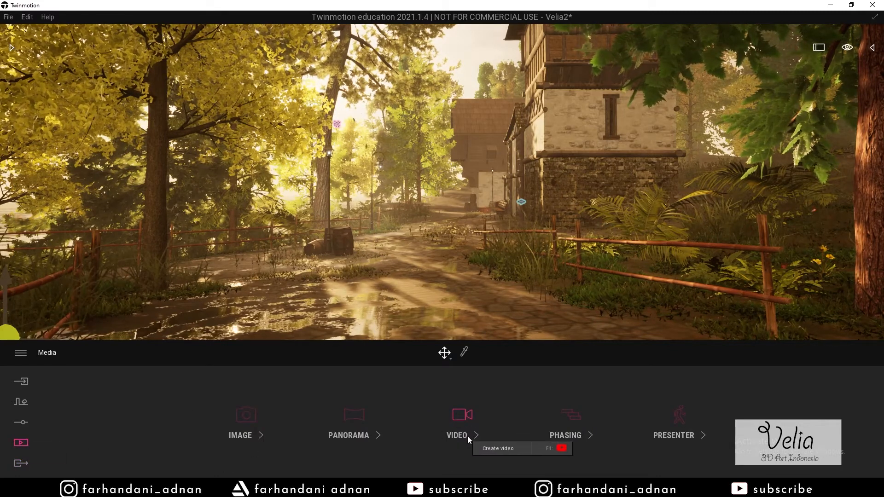
click(467, 415)
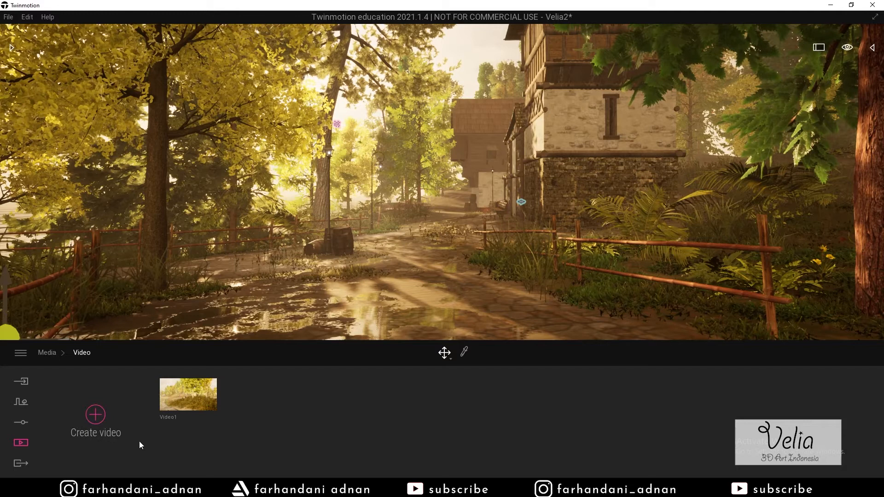
click(97, 415)
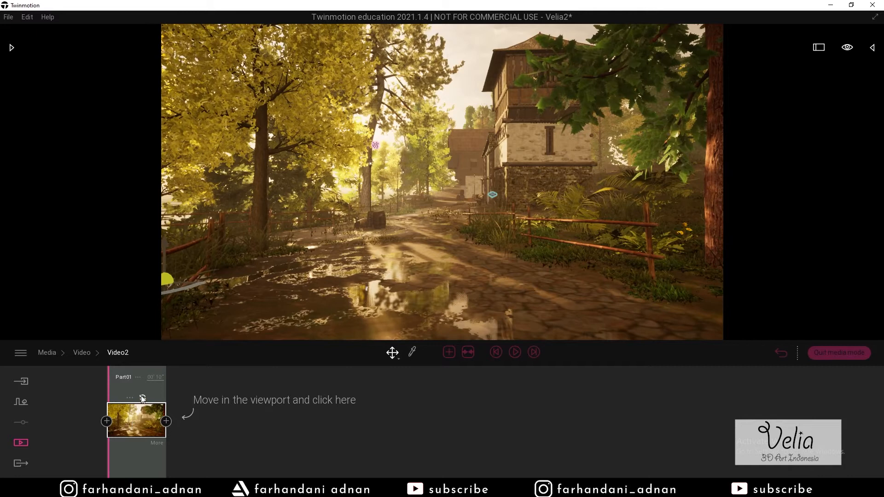
- Turn on Parallelism in the new video's camera settings
click(156, 443)
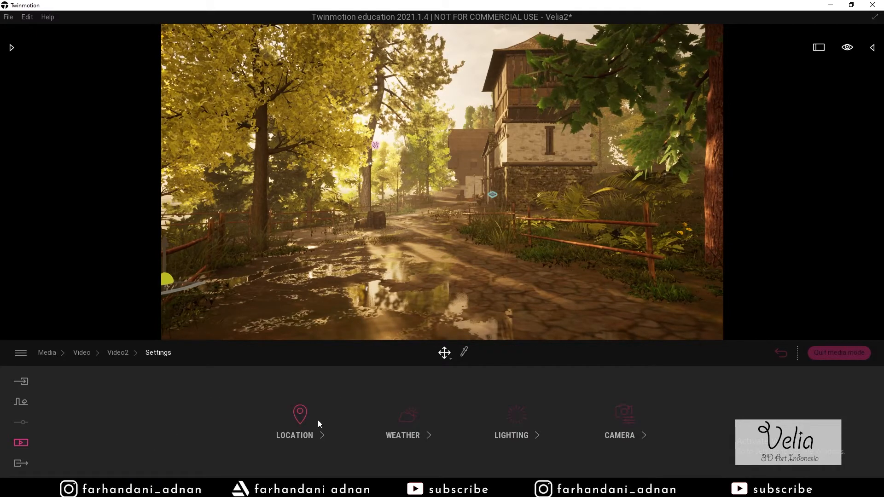
click(621, 415)
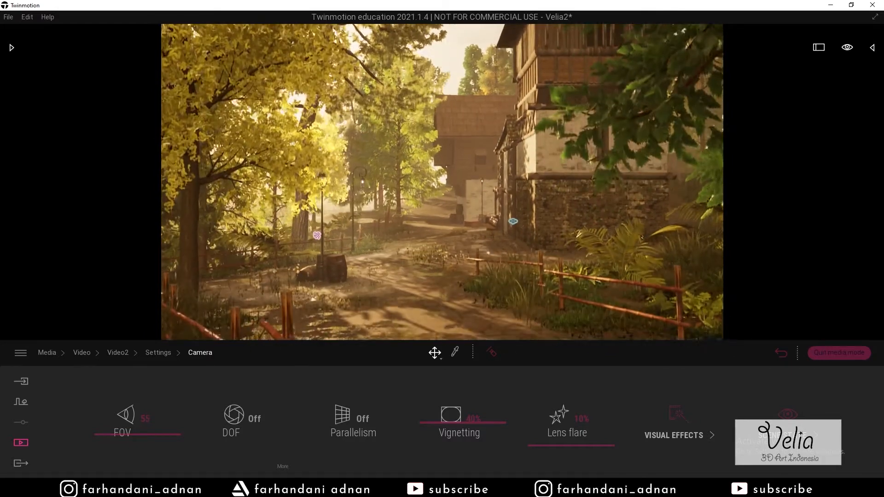
click(354, 419)
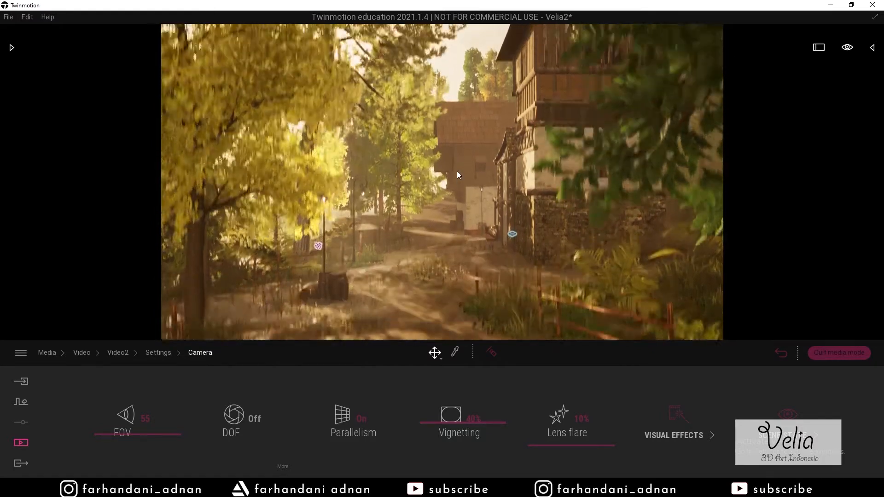
- Set the navigation to walk speed 1, reframe the shot behind the red fence beside the yellow tree, and refresh the first keyframe with it
mouse_move(847, 49)
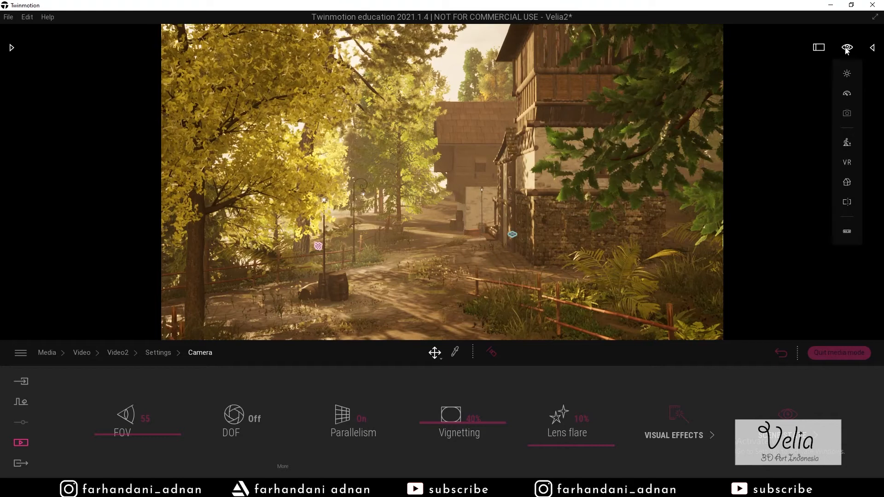
mouse_move(847, 95)
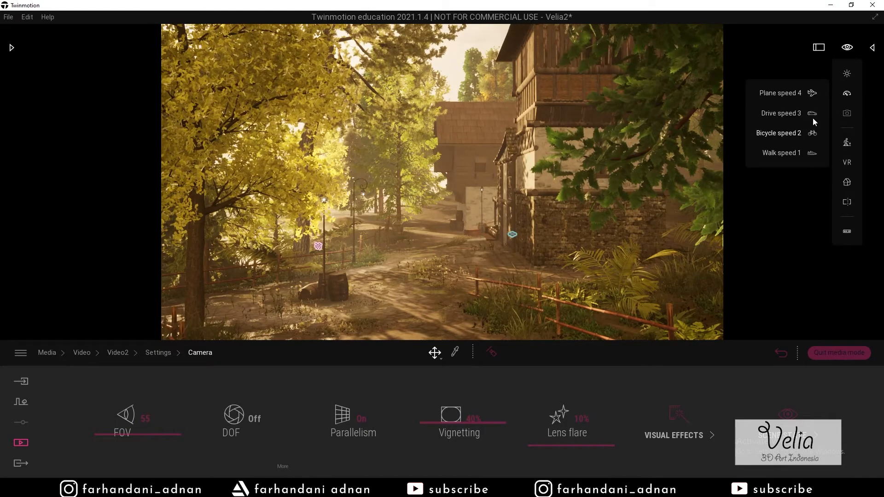
click(789, 152)
key(q)
key(q)
key(e)
key(a)
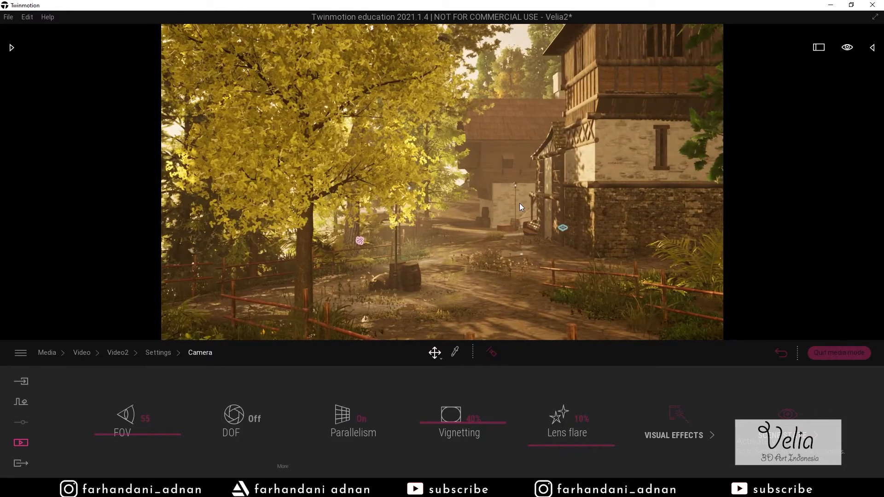
key(w)
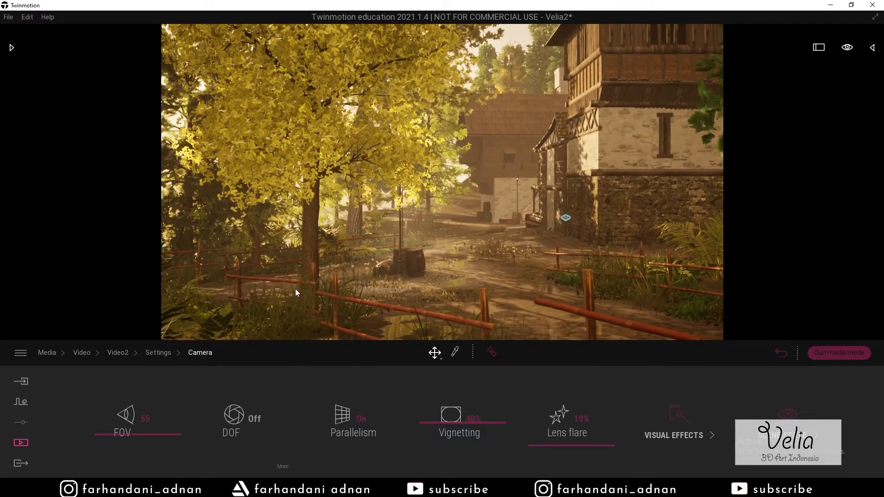
click(117, 352)
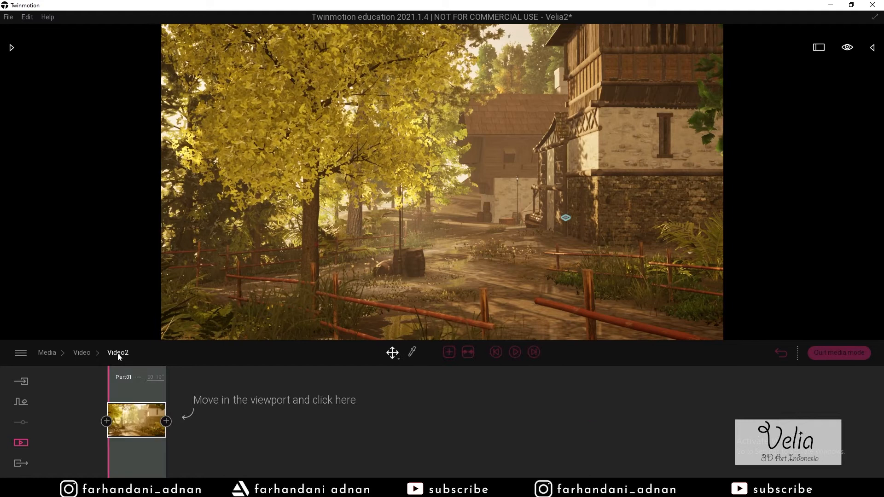
click(142, 399)
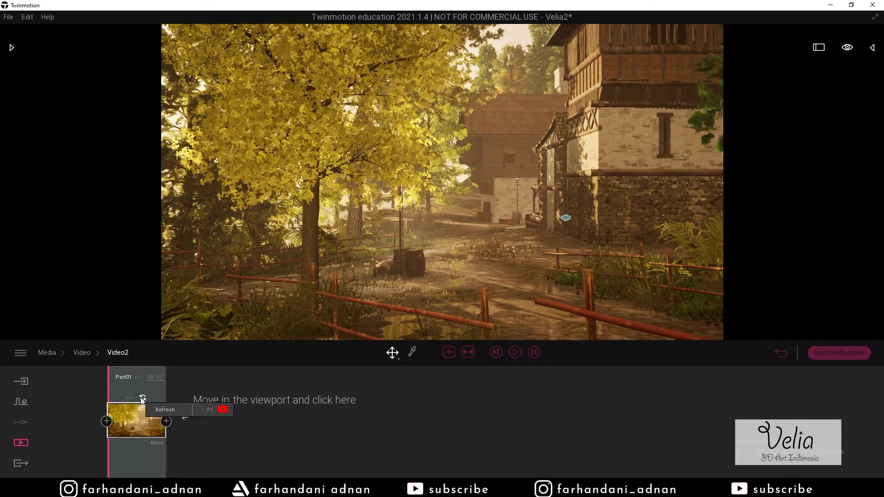
- Add a second keyframe and refresh it with the view shifted right to the green-leaved tree trunk
click(167, 422)
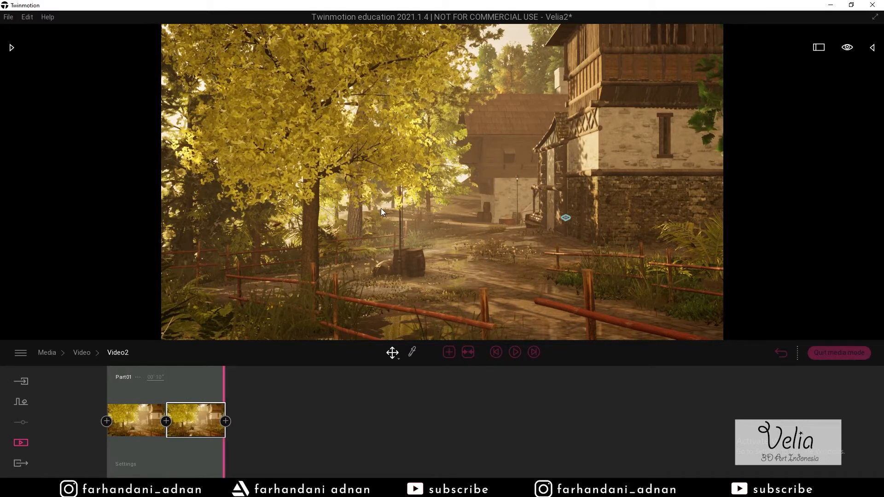
key(d)
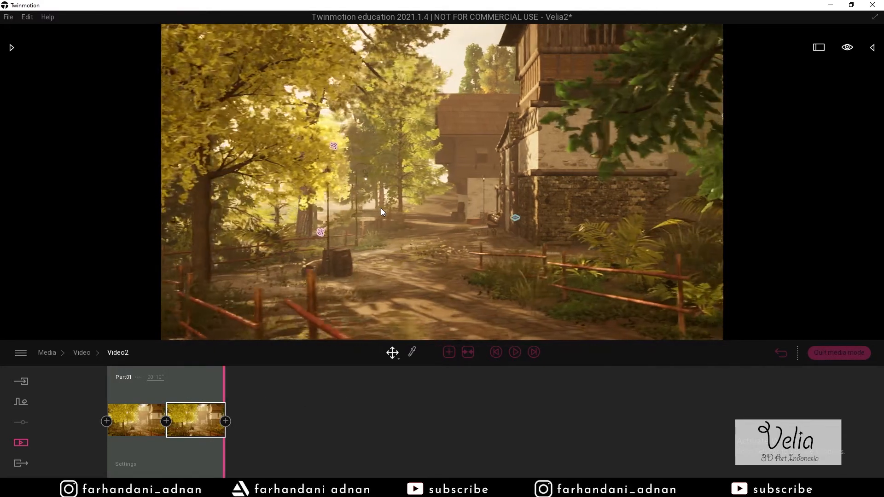
key(d)
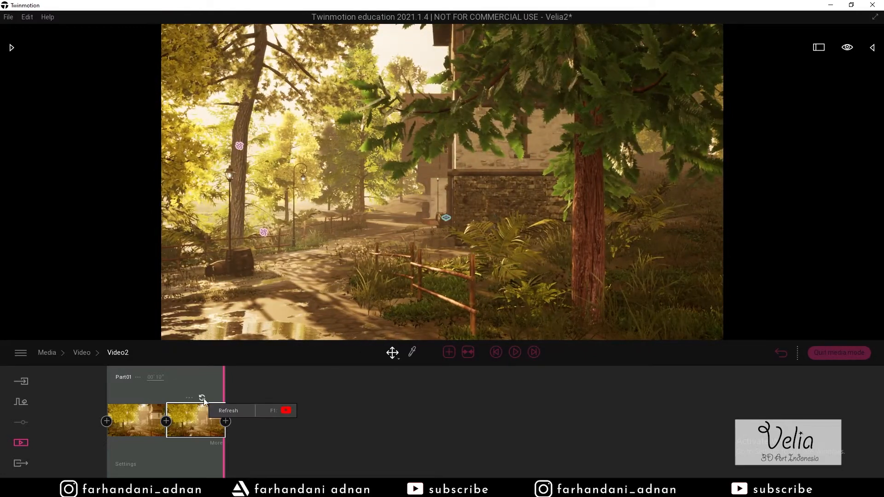
click(202, 398)
- Play the camera move from the start of the clip and stop it partway
drag(225, 378, 106, 392)
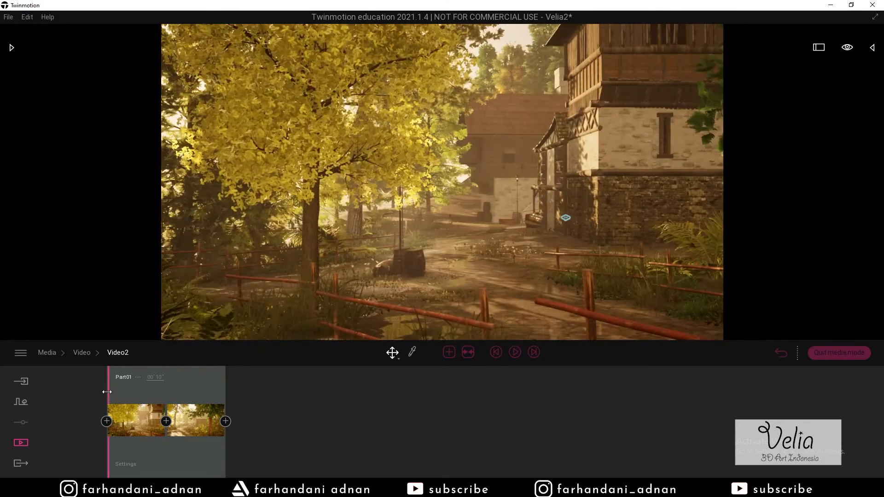
click(515, 352)
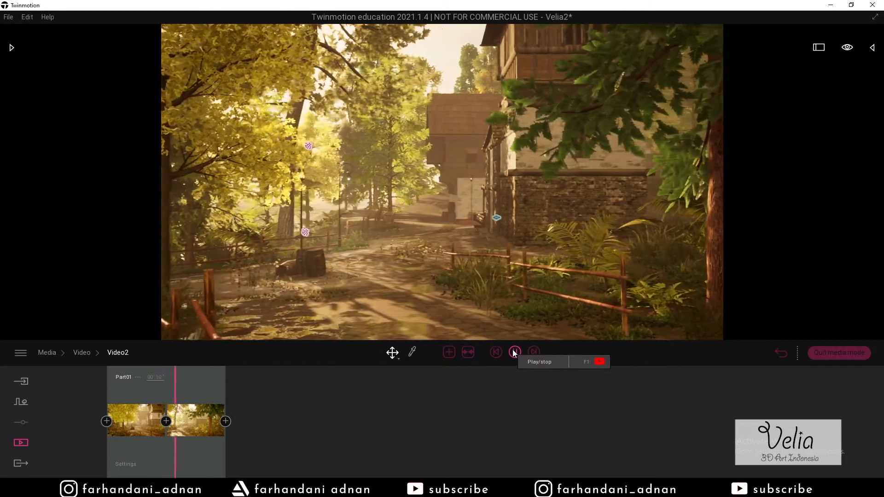
click(515, 352)
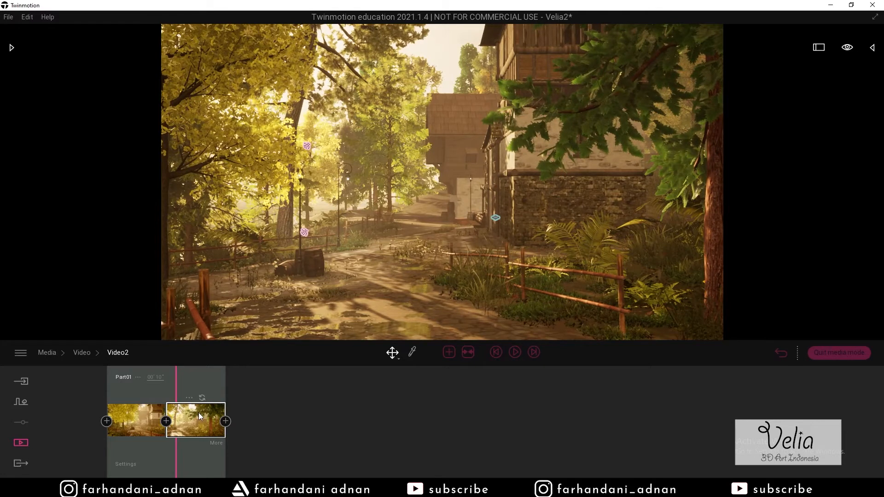
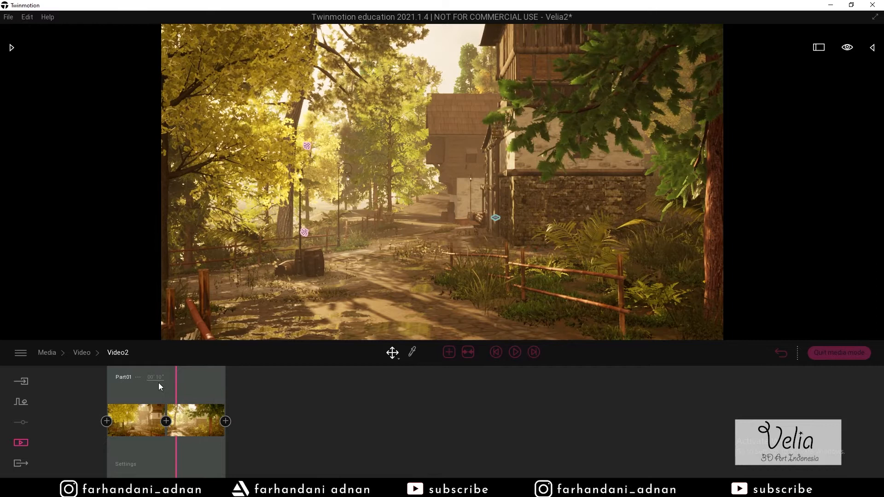
- Try durations of 20 and 5 seconds for Part01, then return it to 10 seconds
double_click(158, 378)
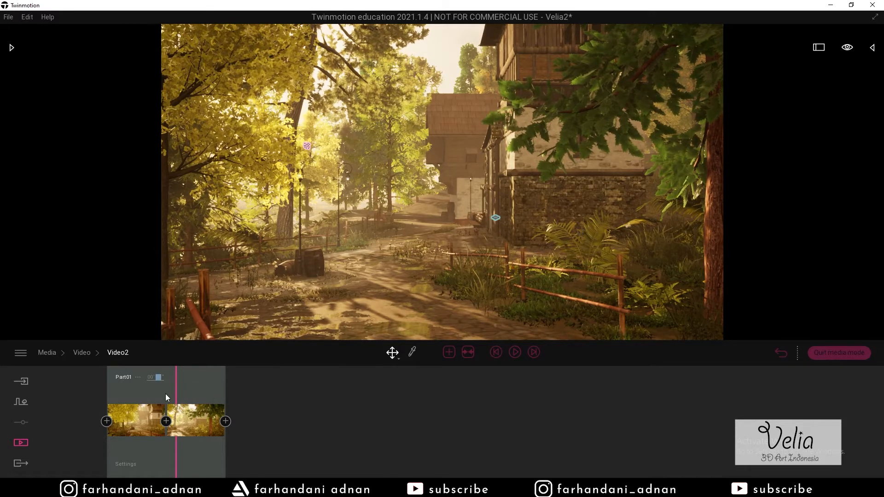
click(261, 394)
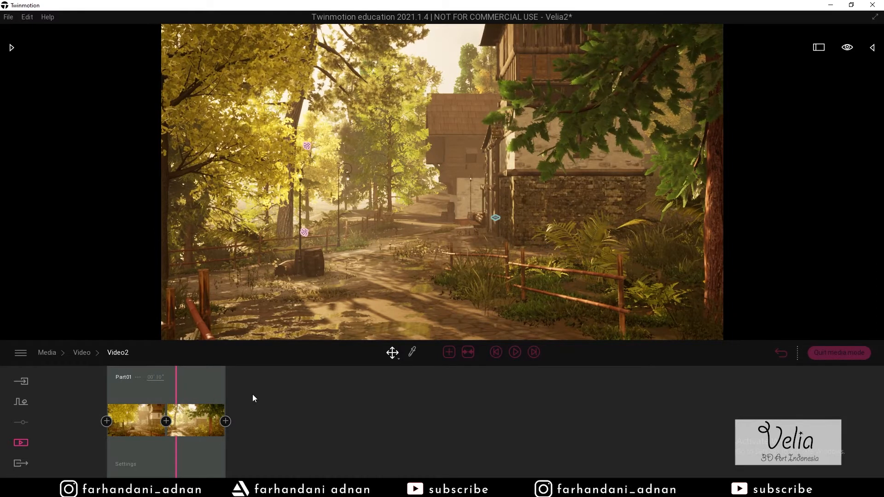
double_click(159, 378)
text(20)
key(Return)
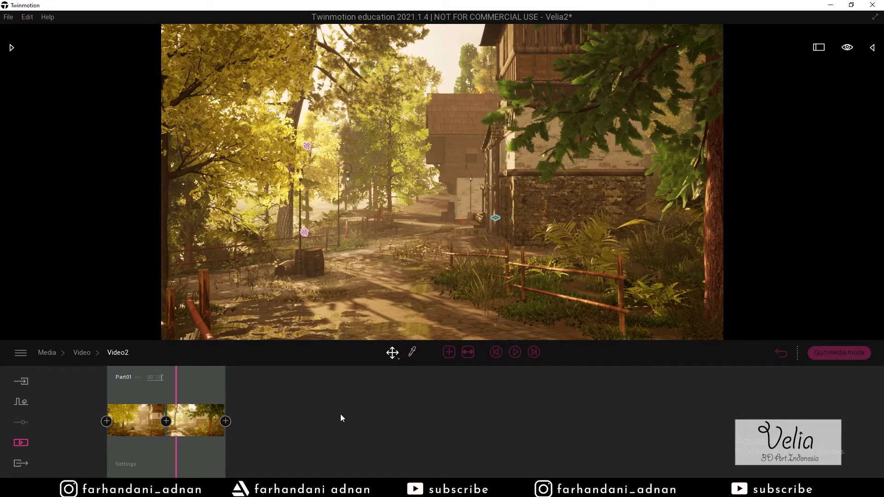
double_click(158, 378)
text(0)
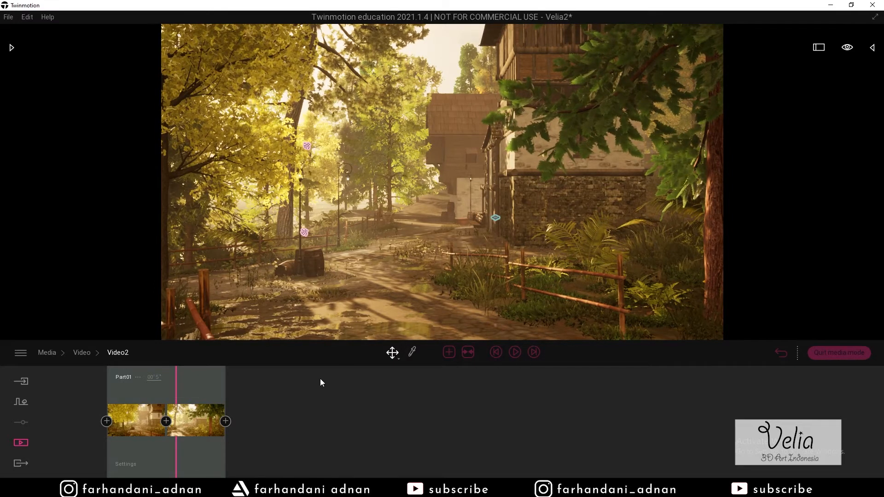
text(5)
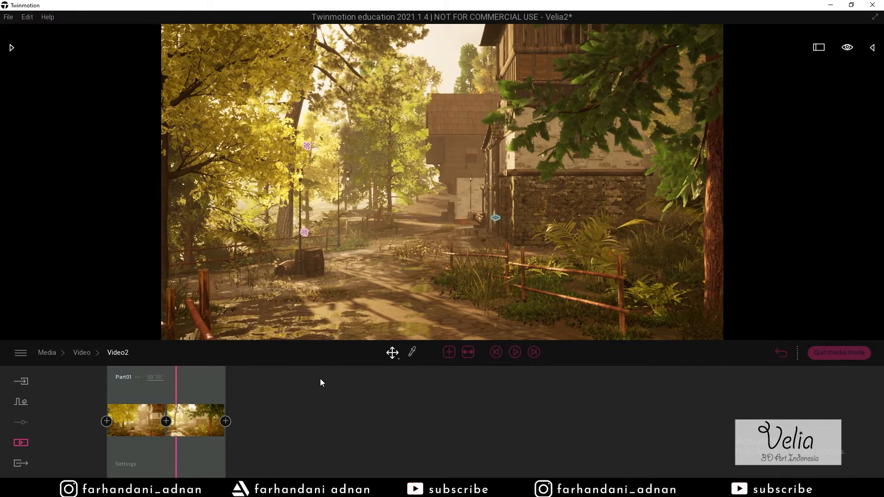
double_click(159, 378)
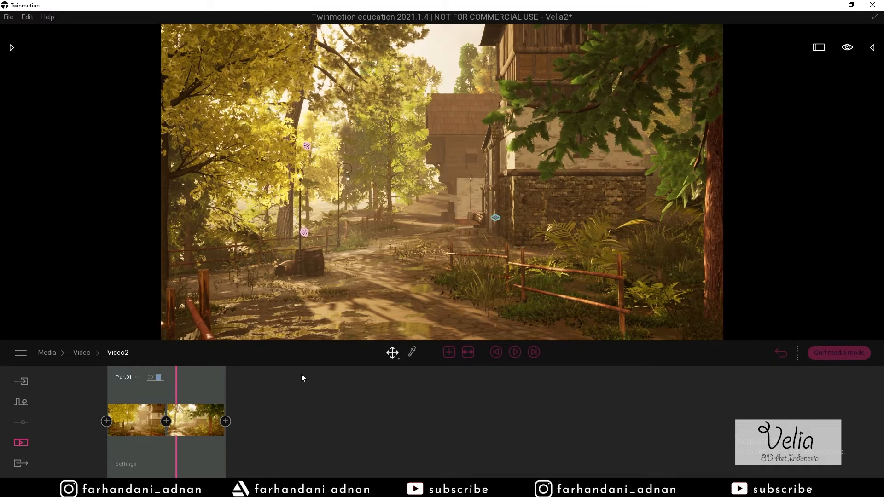
text(10)
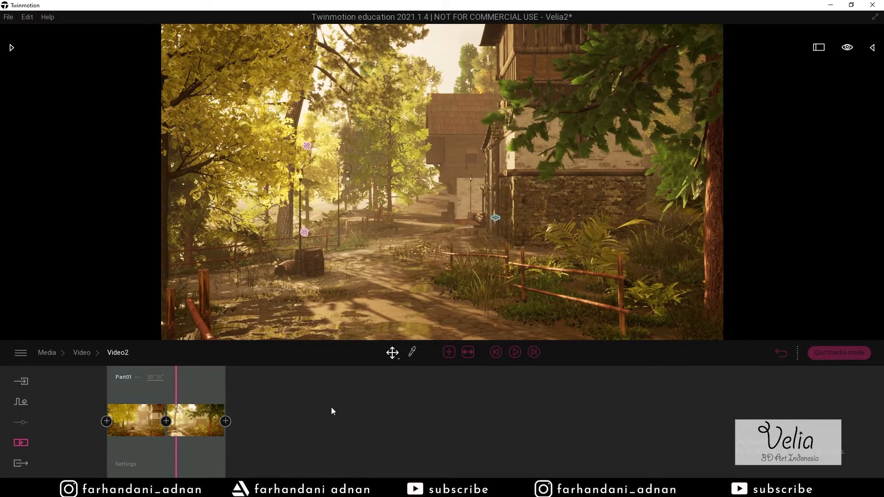
- Try adding a second part to the video timeline, and delete that part again
mouse_move(175, 388)
mouse_down()
mouse_move(221, 392)
mouse_move(118, 396)
mouse_move(213, 396)
mouse_move(131, 398)
mouse_move(181, 398)
mouse_up()
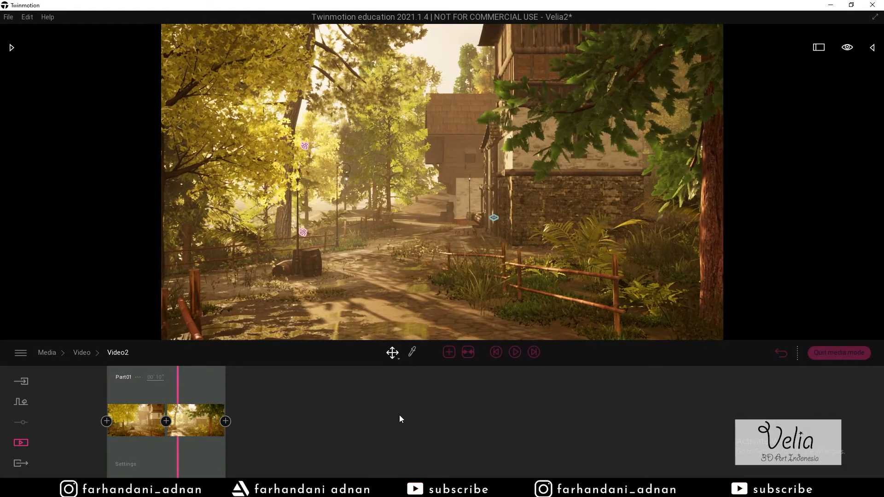
click(447, 353)
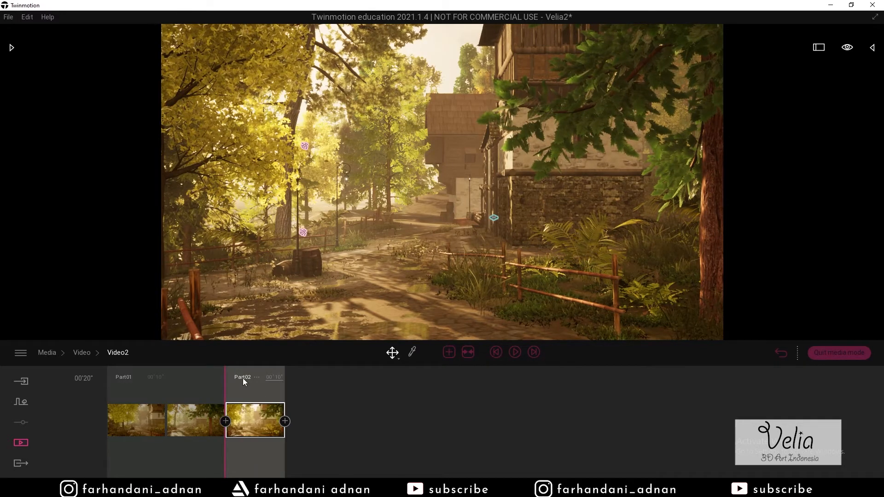
mouse_move(266, 401)
key(Delete)
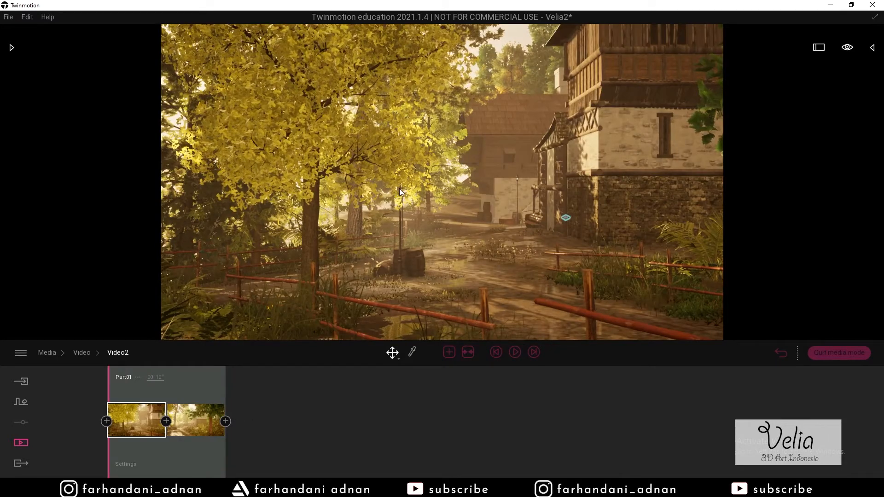
- Set the camera navigation speed to Drive speed and move the view to the white timber-framed house beside the lamp post
drag(109, 388, 198, 388)
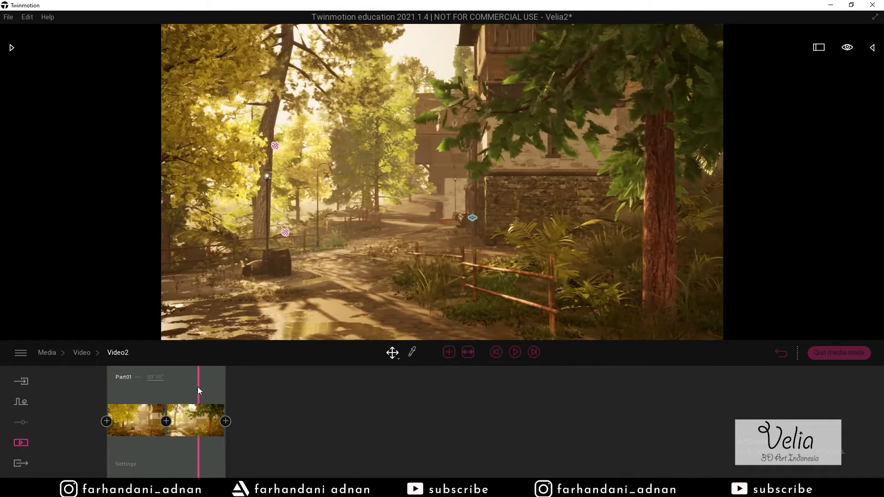
right_drag(425, 156, 840, 27)
key(w)
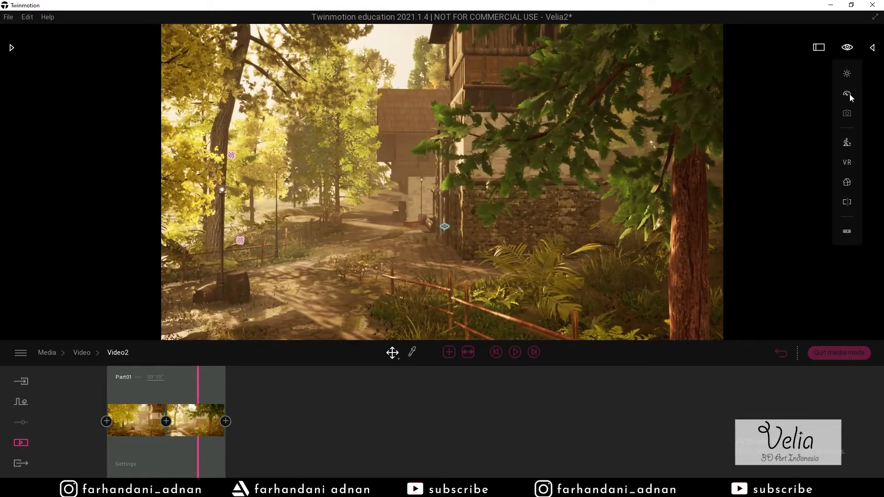
mouse_move(847, 93)
click(780, 133)
click(777, 116)
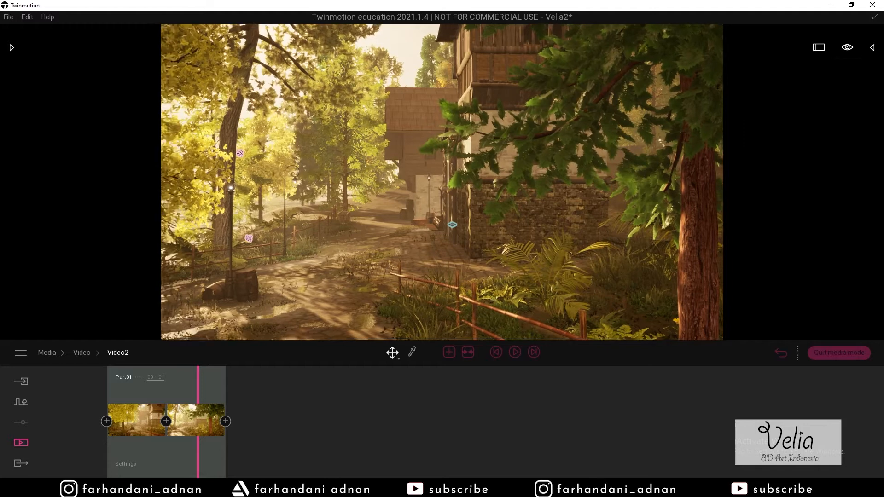
key(w)
mouse_move(442, 183)
right_down()
mouse_move(691, 203)
mouse_move(683, 182)
mouse_move(474, 210)
mouse_move(448, 184)
right_up()
key(s)
key(q)
key(e)
key(q)
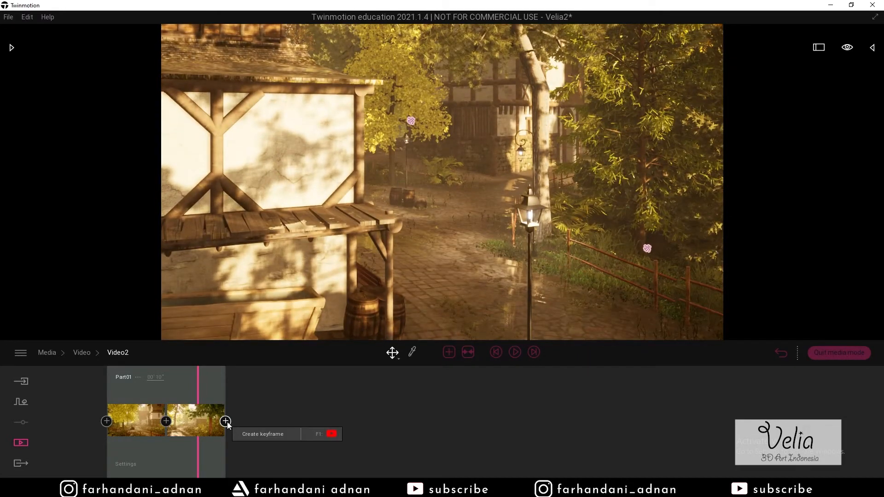
- Try a third keyframe in Part01 at the timber-framed house view, play the camera move, and delete that keyframe
click(225, 422)
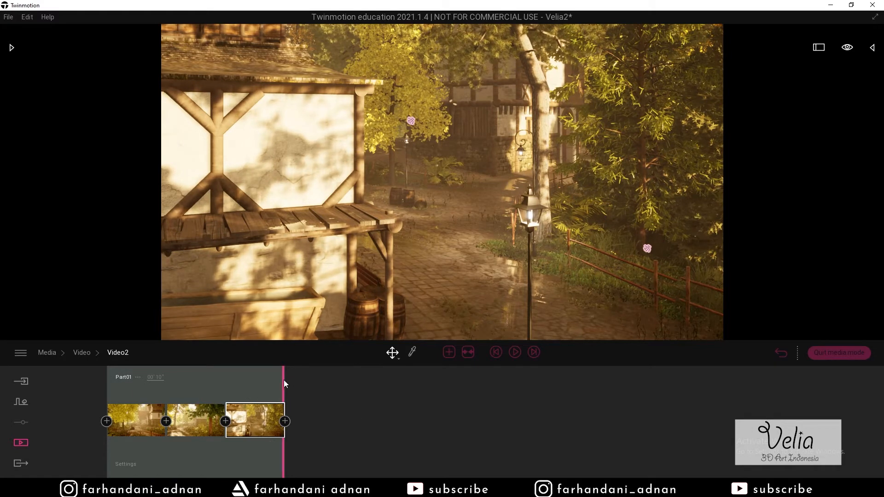
drag(284, 375, 176, 388)
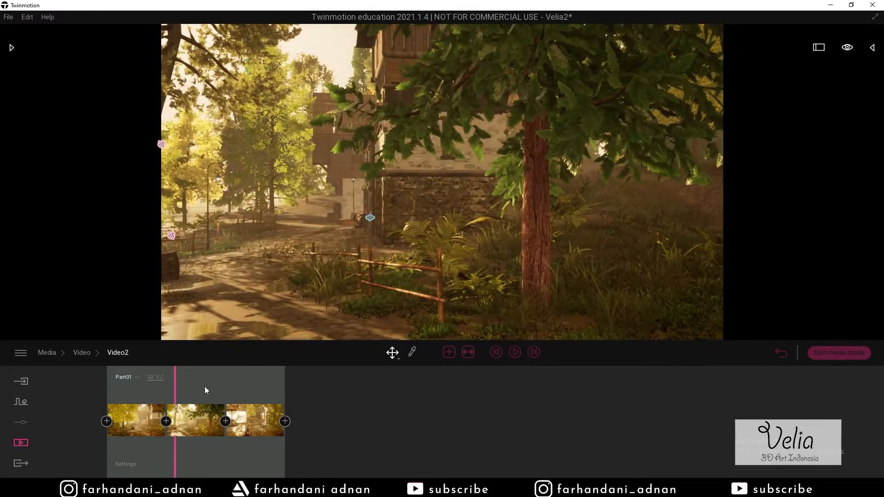
click(514, 353)
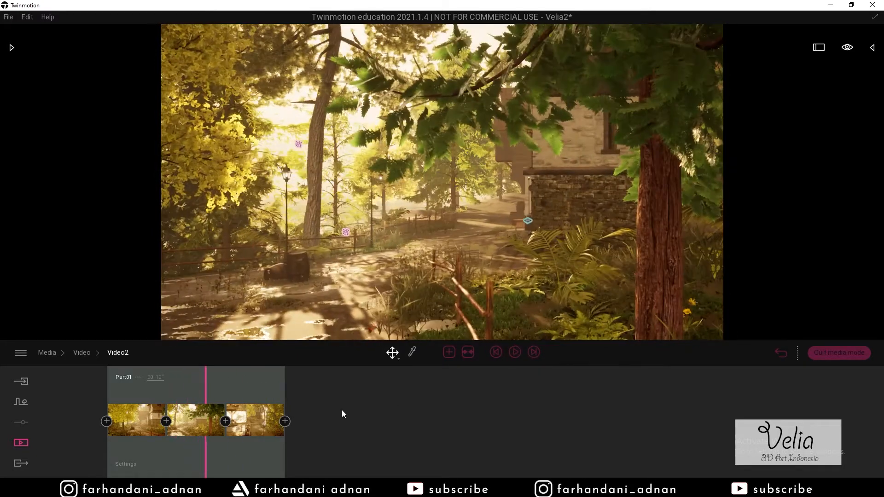
drag(205, 390, 137, 399)
click(509, 352)
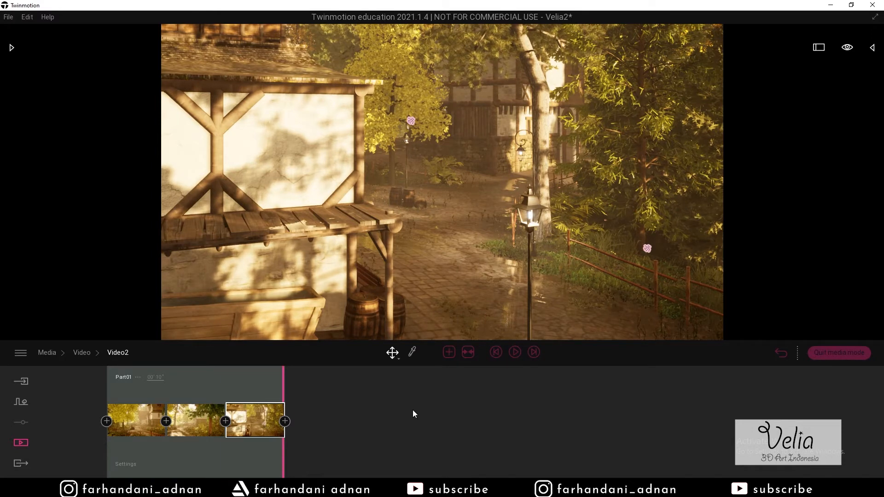
key(Delete)
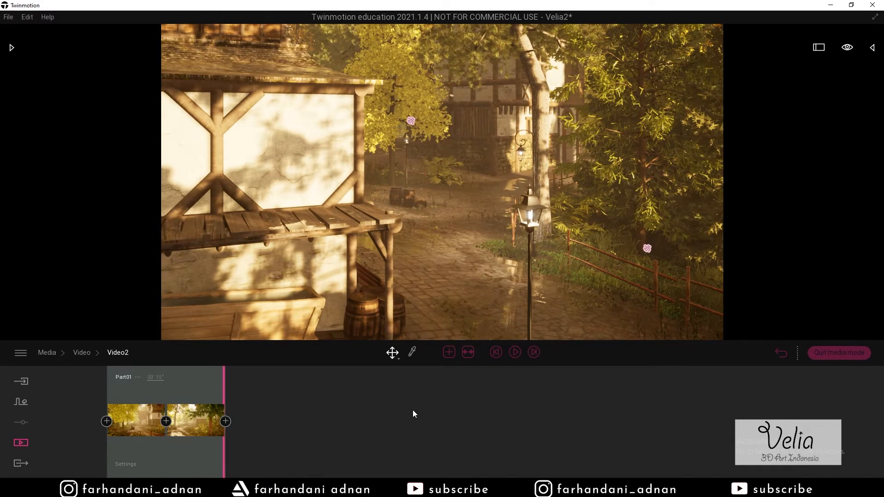
- Add a second part to the video and refresh its first keyframe with the view lowered to the barrels and fence
click(448, 352)
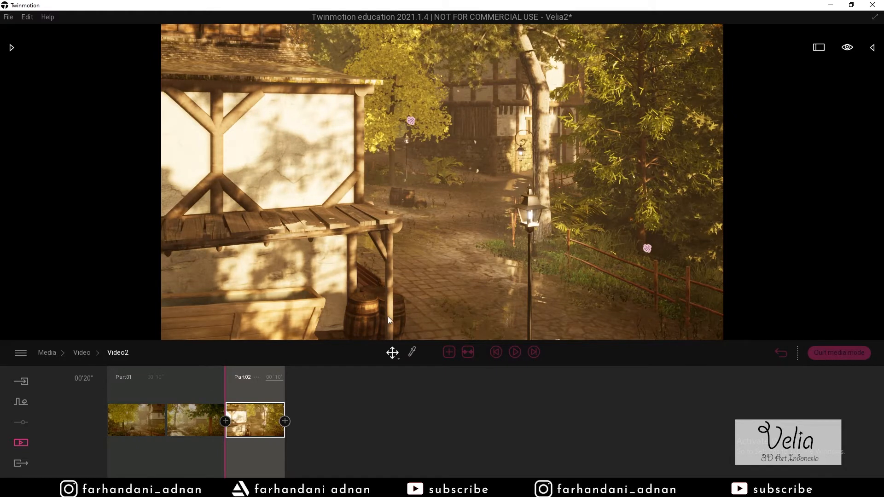
key(q)
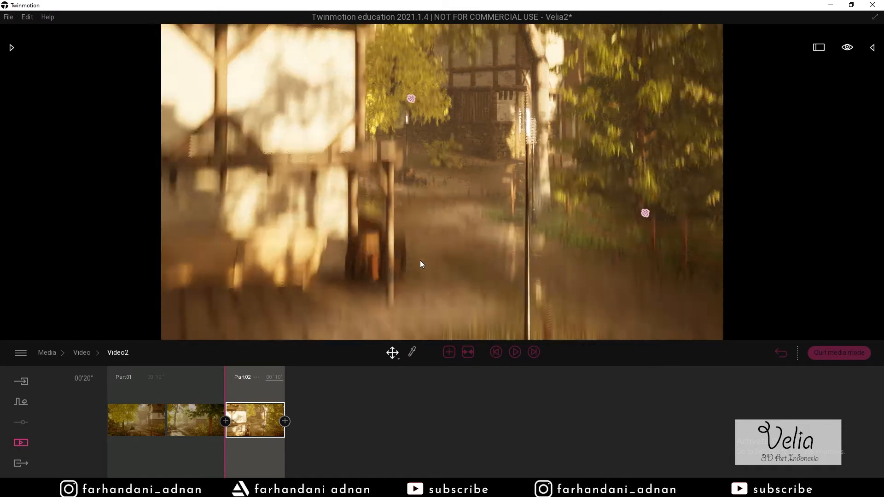
key(e)
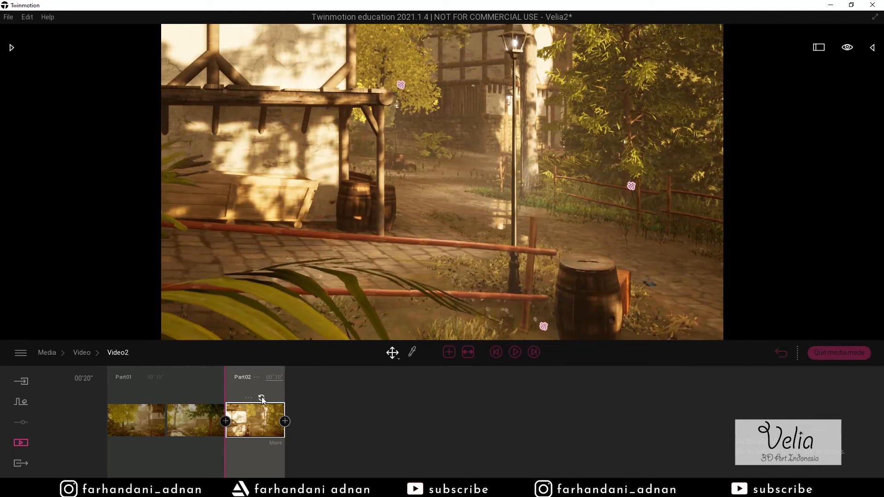
click(262, 398)
- Add a second keyframe to Part02 and refresh it with the view raised above the house's tiled roof
click(285, 421)
key(w)
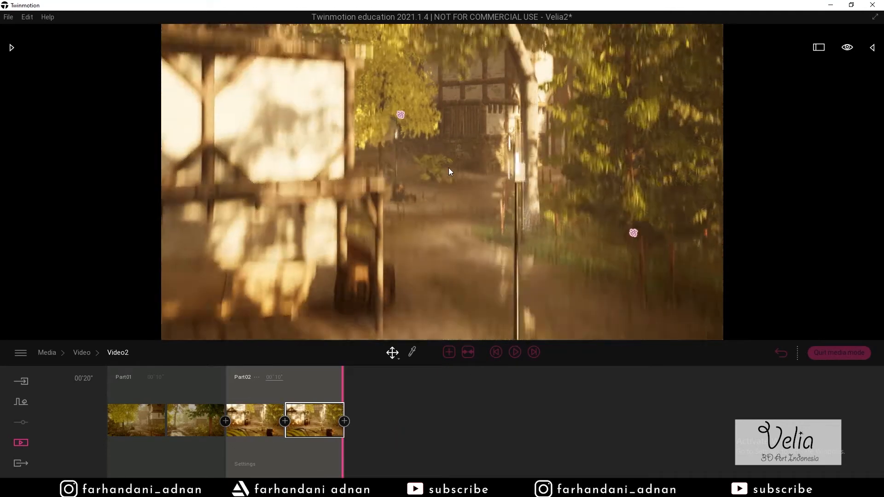
key(e)
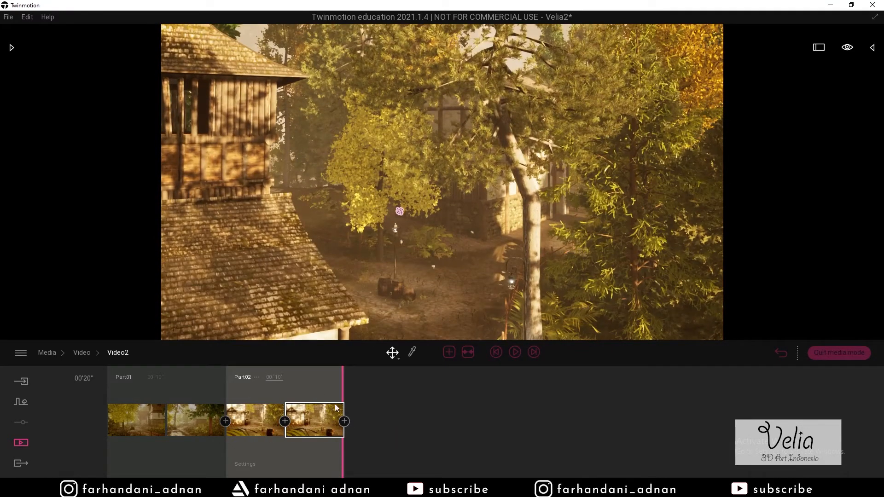
click(321, 399)
- Play the two-part video from the start, set the navigation speed to Walk speed 1 meanwhile, and pause within Part02
drag(341, 378, 91, 392)
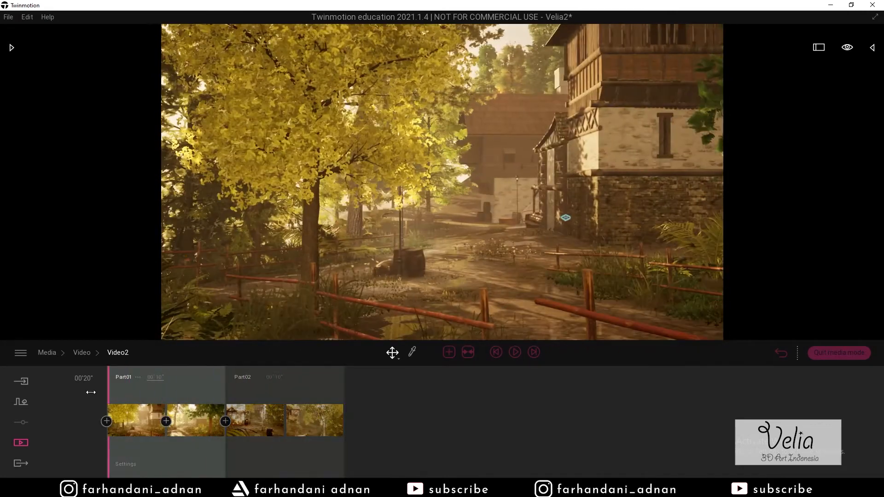
click(514, 353)
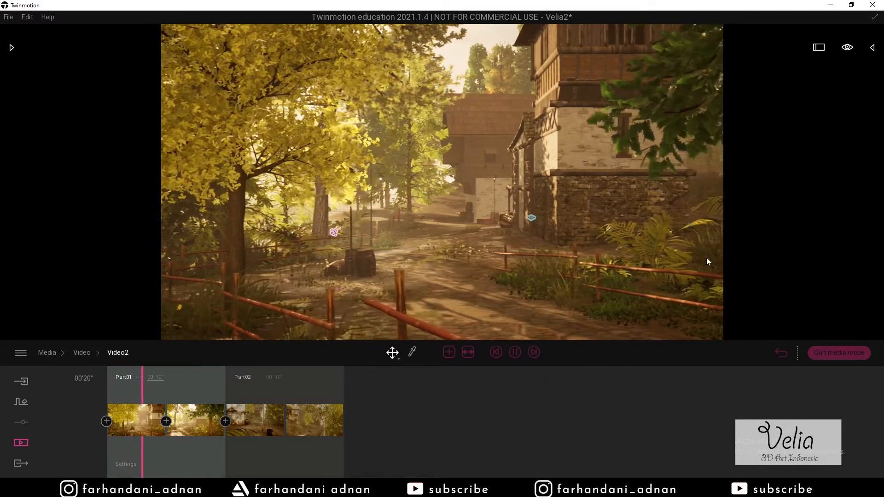
click(847, 48)
click(846, 94)
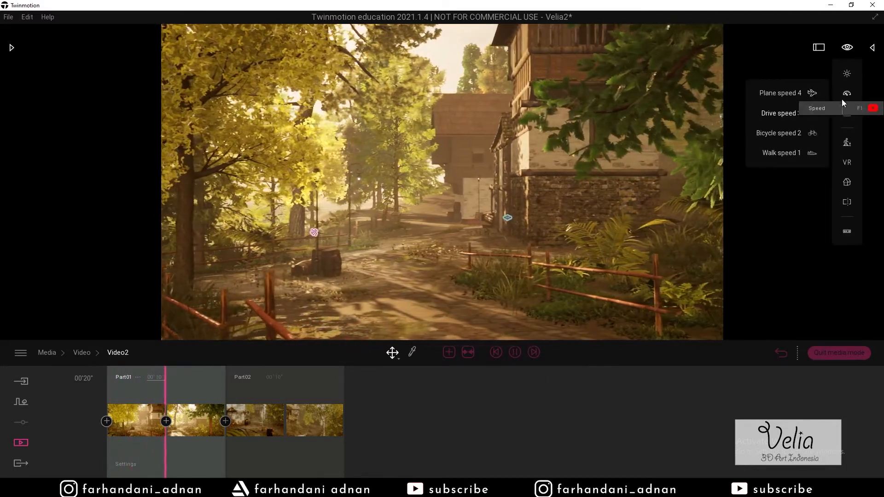
click(779, 155)
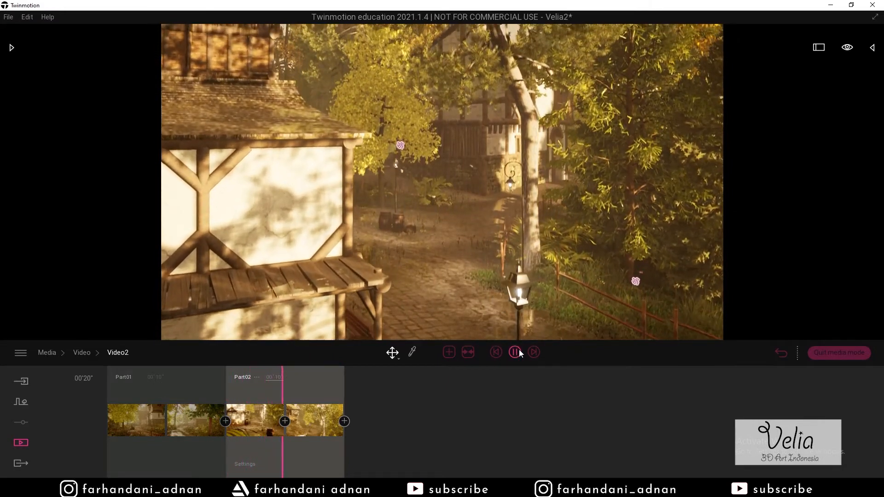
click(515, 352)
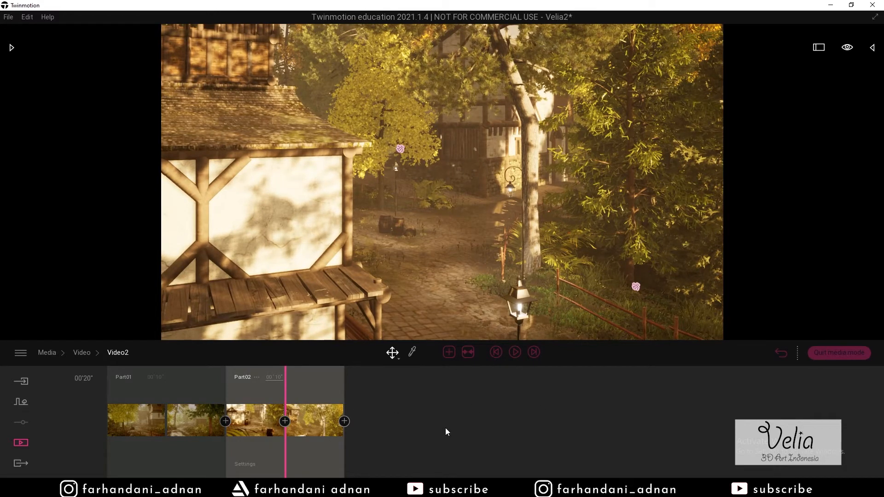
drag(286, 391, 323, 388)
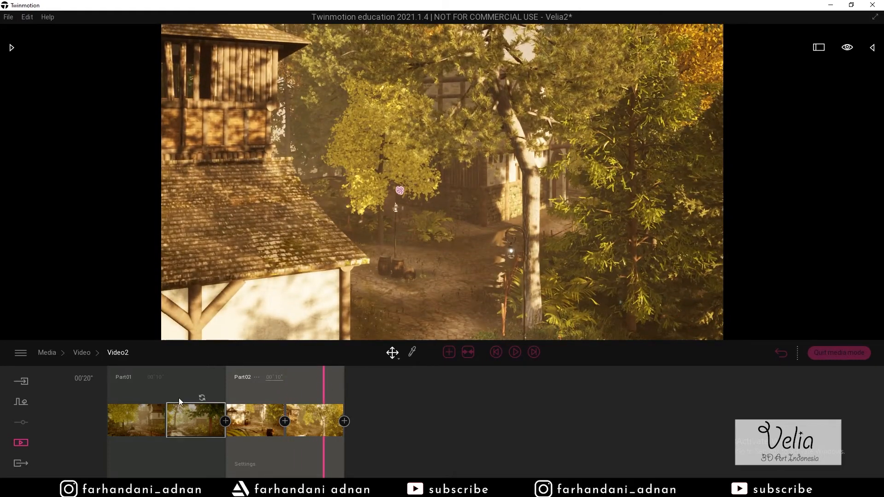
- Open the export settings and select Video2 as the video to export
click(18, 463)
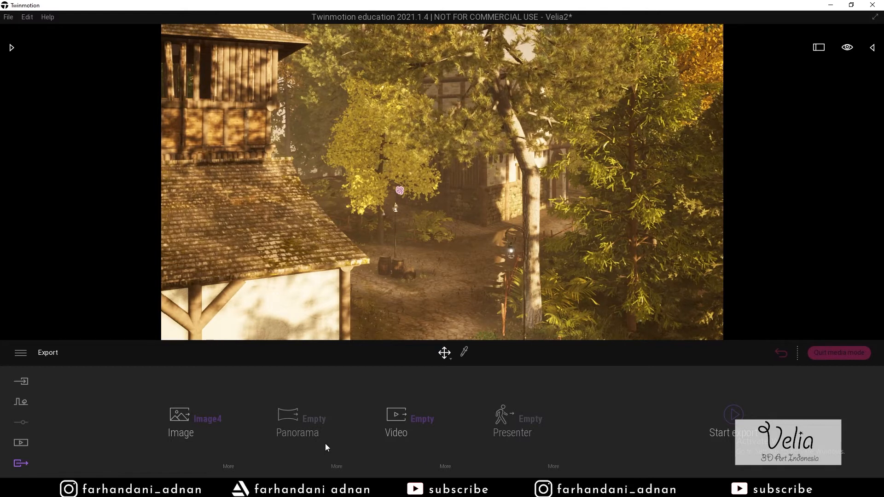
click(407, 413)
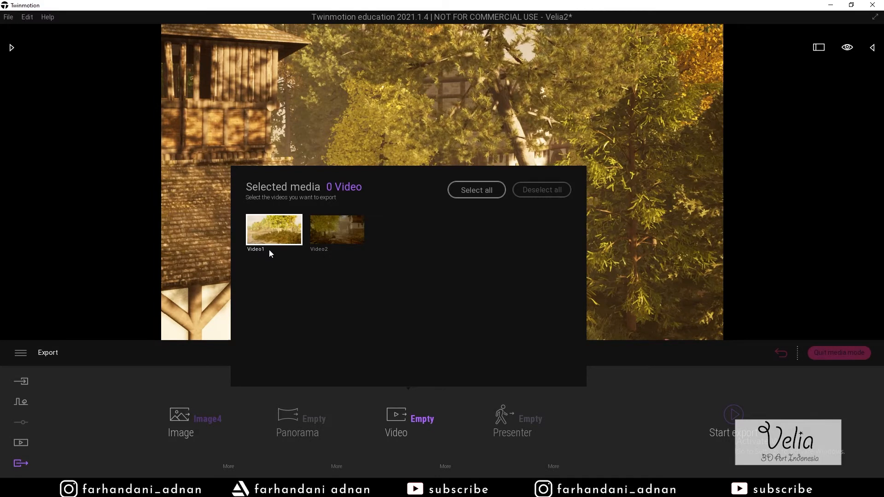
click(344, 225)
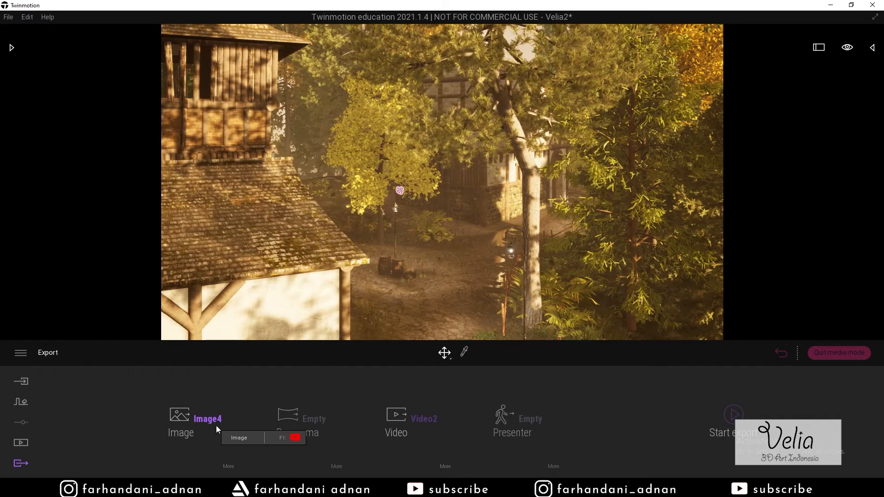
- Remove Image4 from the export selection so that no still image is exported
click(187, 438)
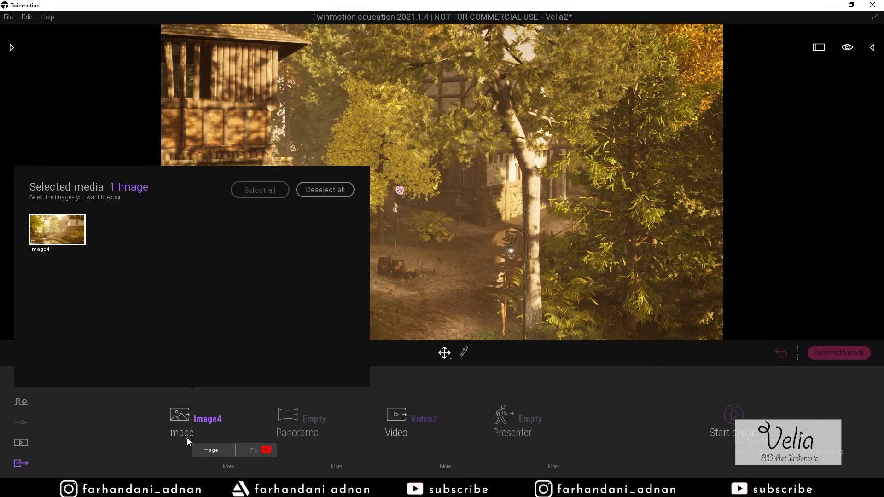
click(316, 189)
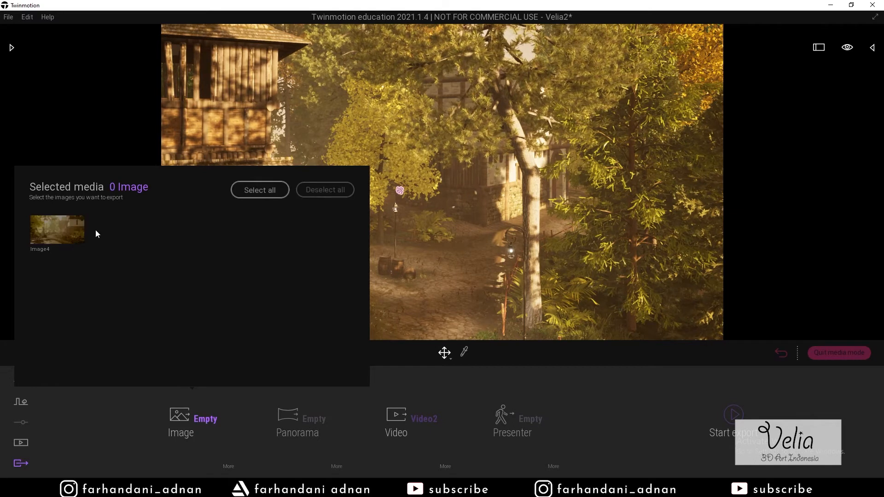
click(78, 231)
click(57, 229)
click(57, 230)
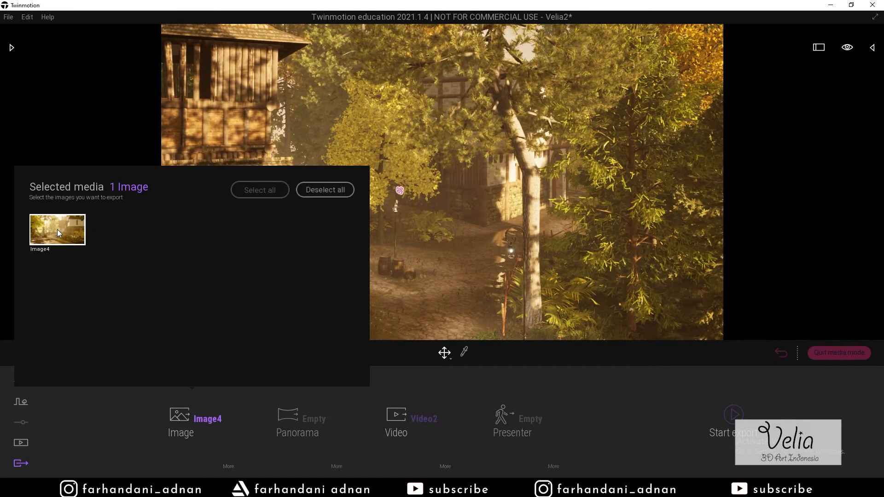
click(70, 234)
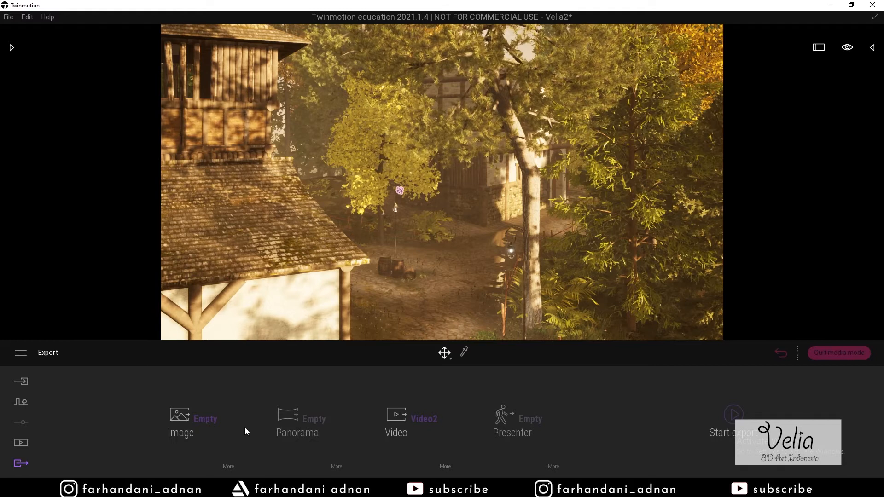
- Examine the video export settings and Video2's output size options, and return to the list of videos
click(443, 466)
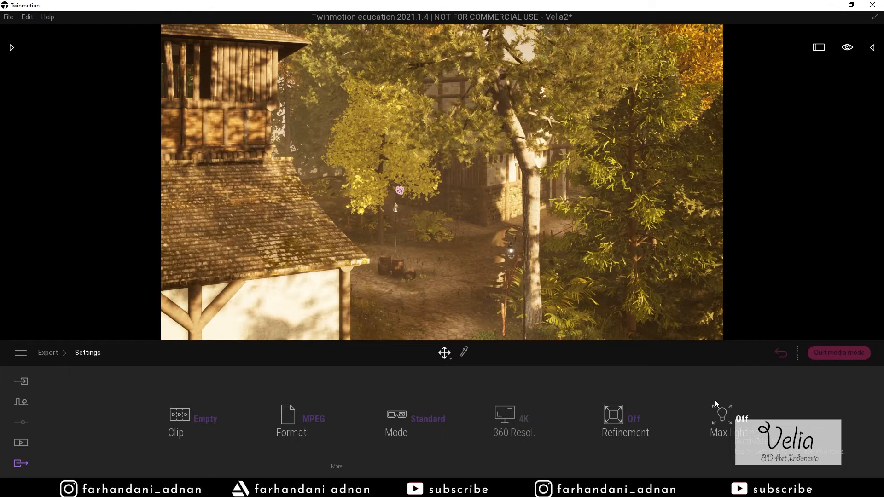
click(20, 463)
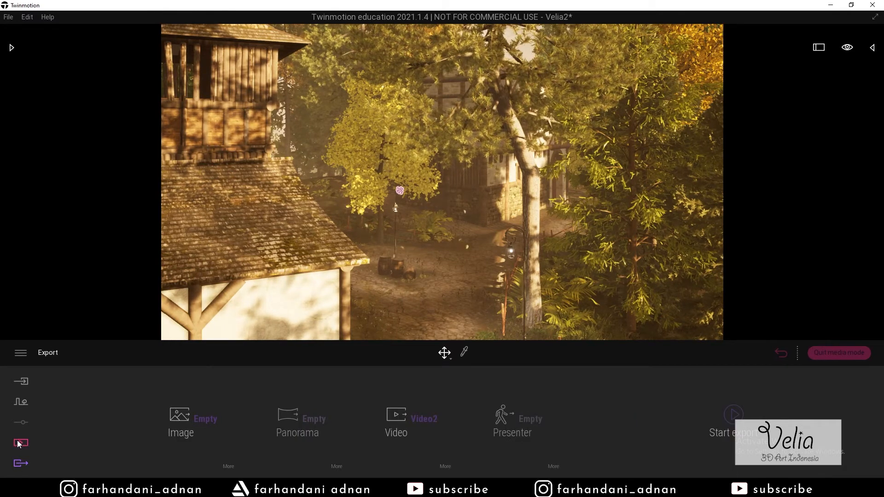
click(20, 443)
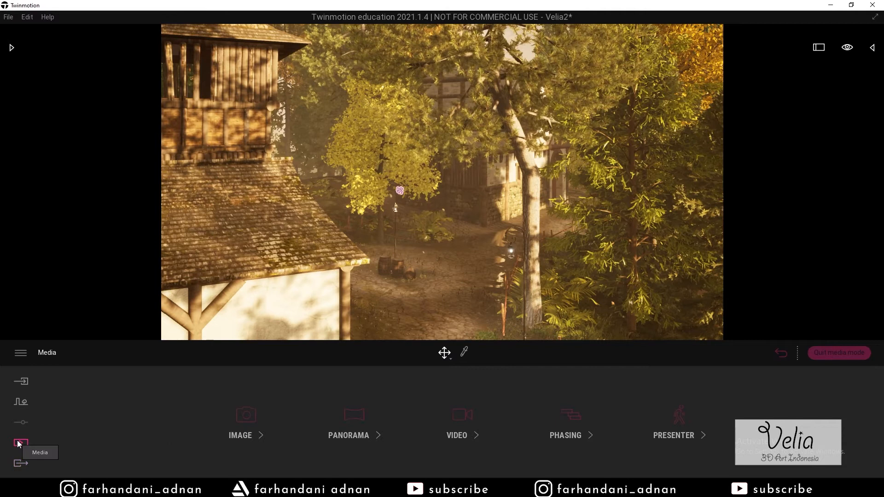
click(458, 423)
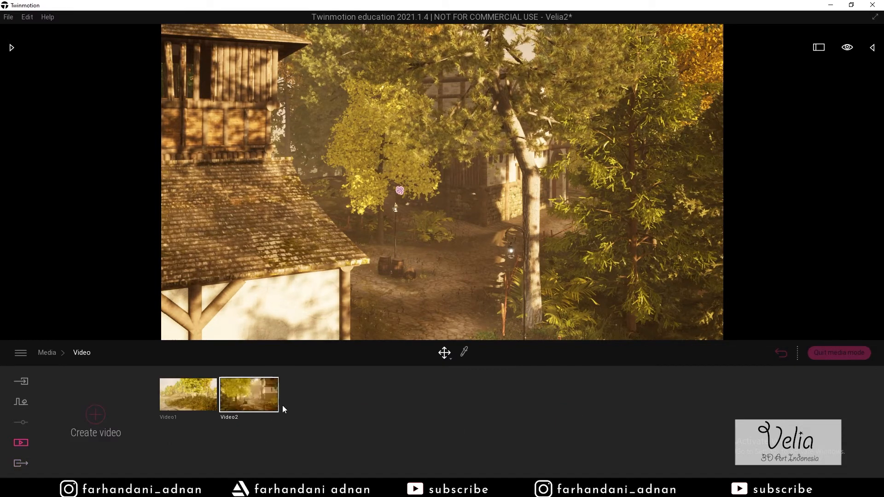
double_click(252, 395)
click(408, 424)
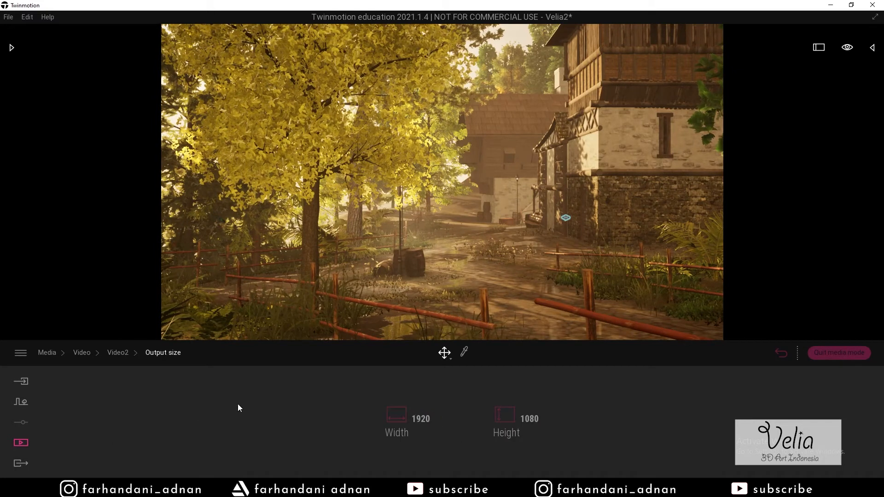
click(118, 353)
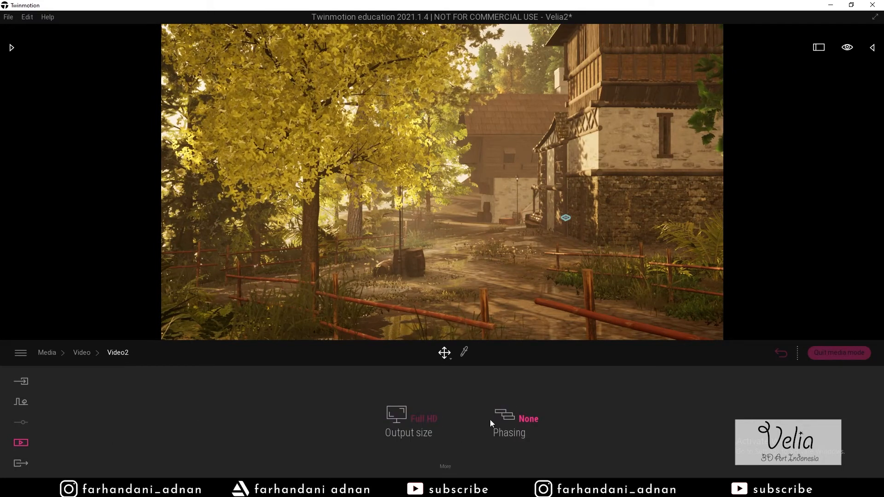
click(21, 443)
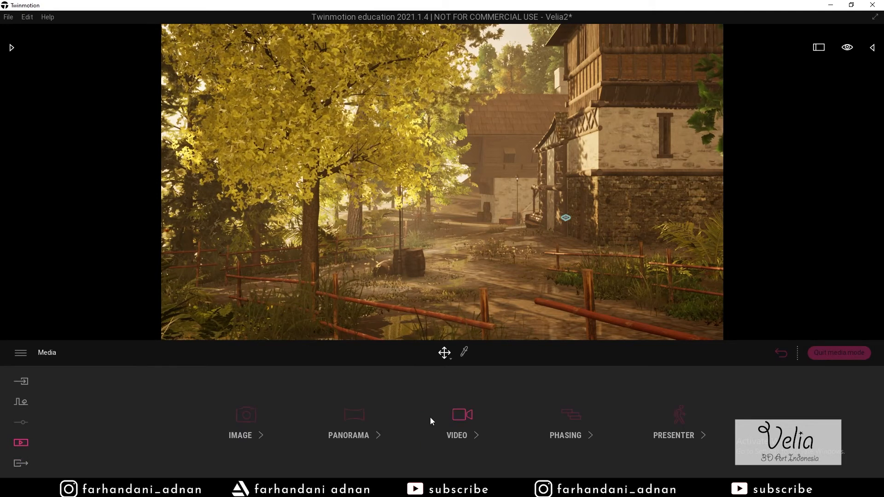
click(457, 417)
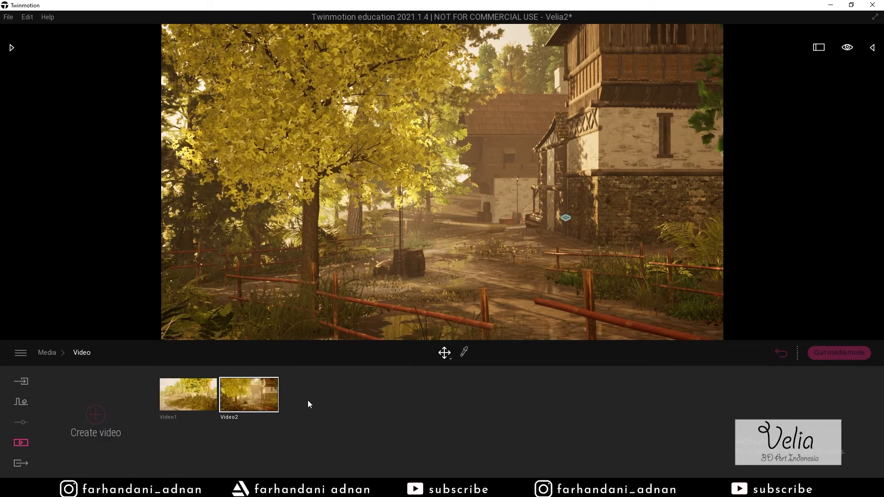
- Open Video2 and scrub back and forth between Part01 and Part02 to compare their camera views
click(249, 394)
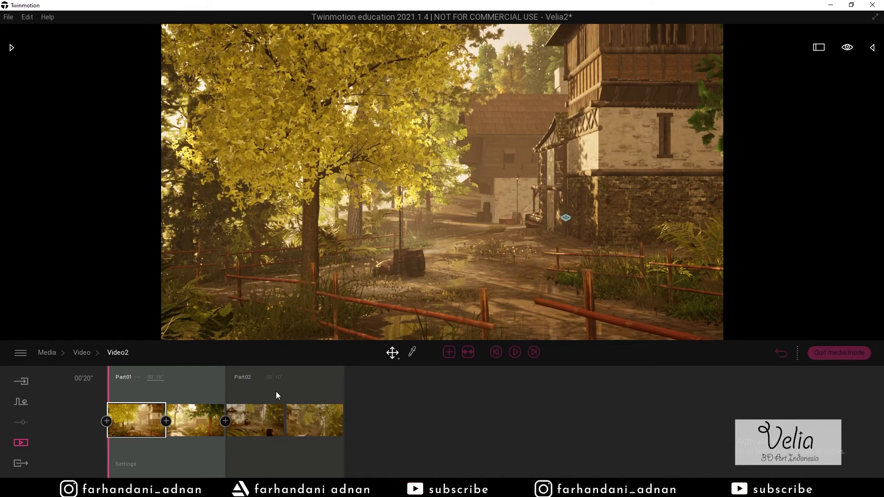
click(267, 451)
click(184, 461)
click(261, 461)
click(189, 461)
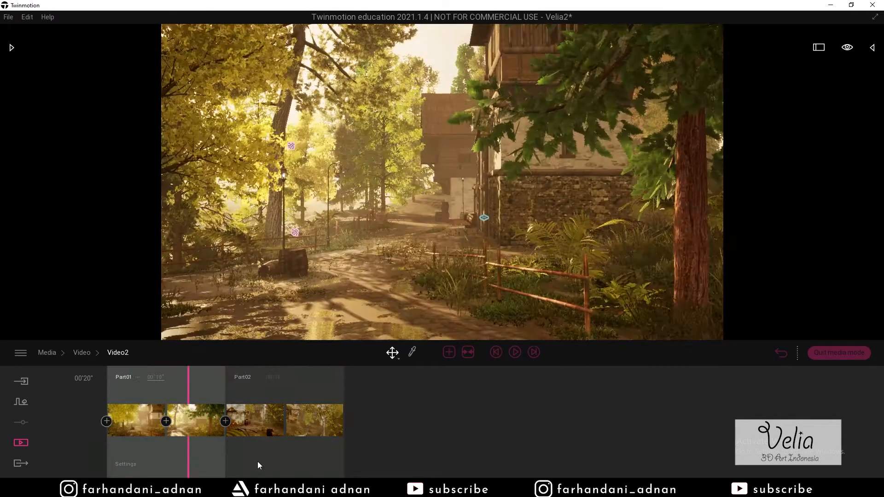
click(261, 461)
click(185, 461)
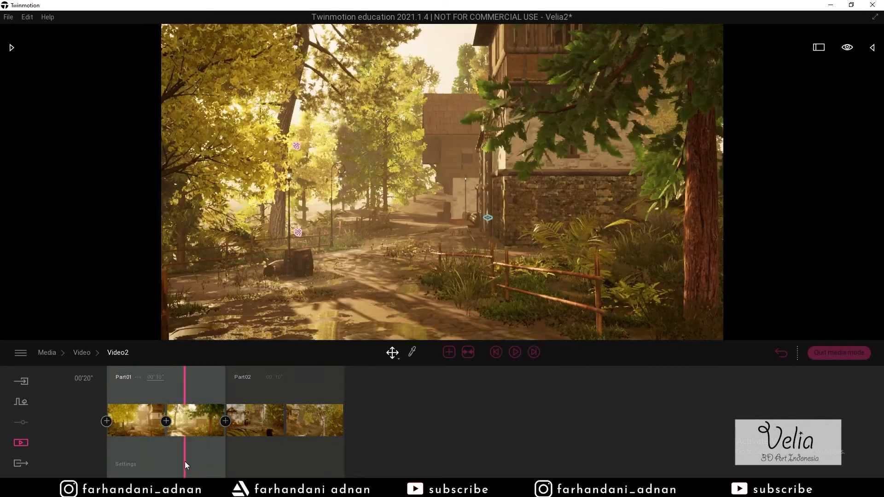
click(250, 452)
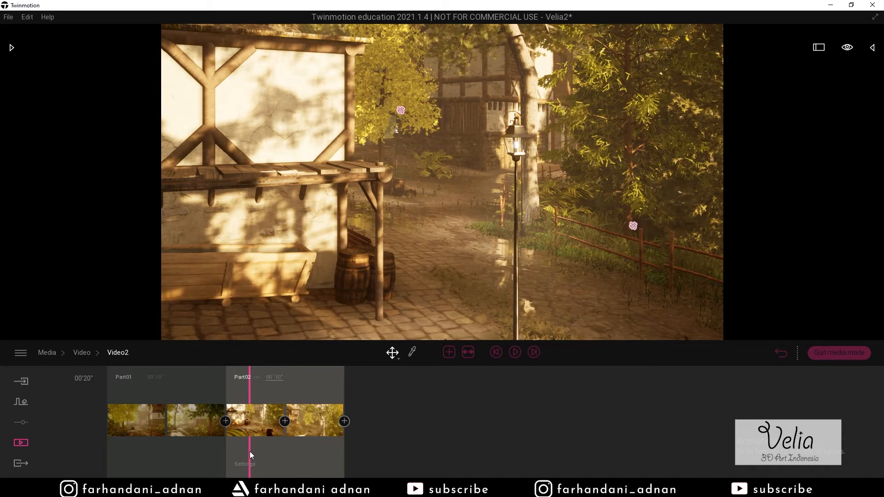
click(247, 446)
drag(249, 445, 259, 455)
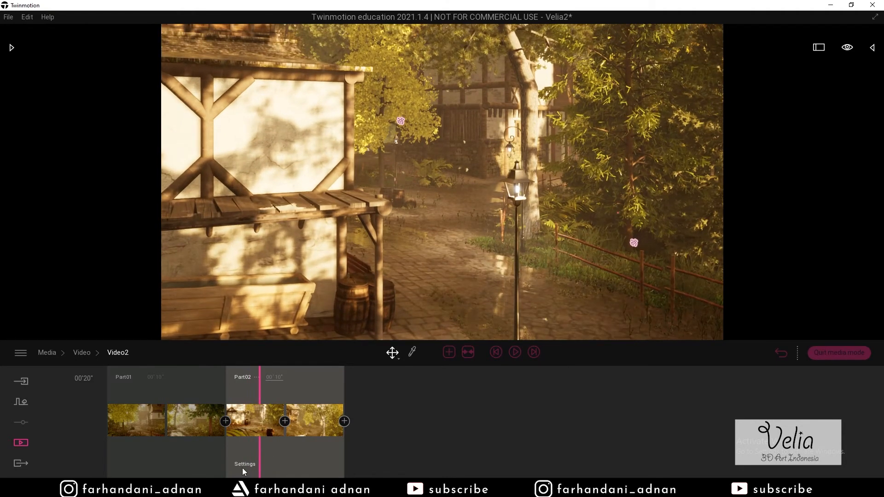
- Set the camera field of view of Part02 to 90 and return to the Video2 timeline
click(247, 466)
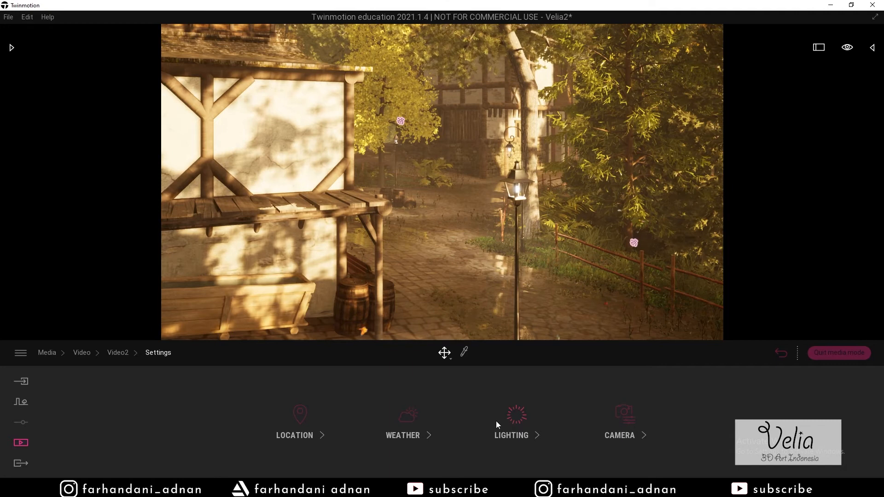
click(611, 406)
click(145, 418)
text(90)
key(Return)
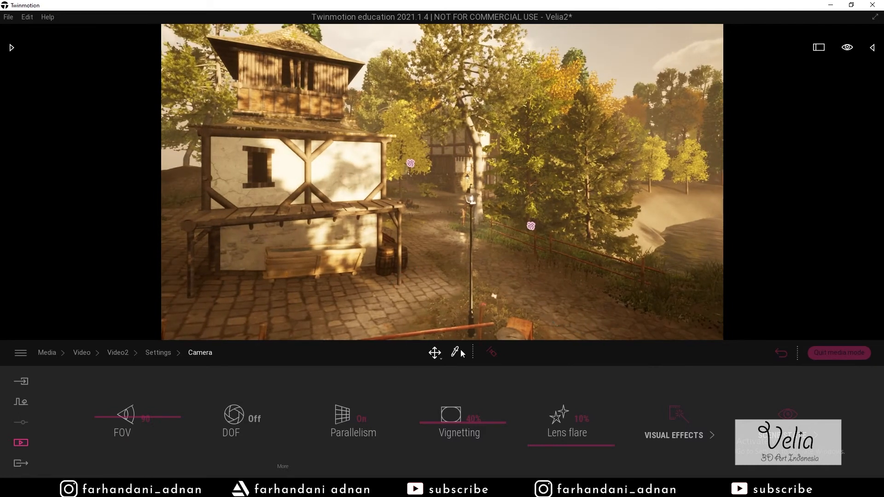
click(122, 353)
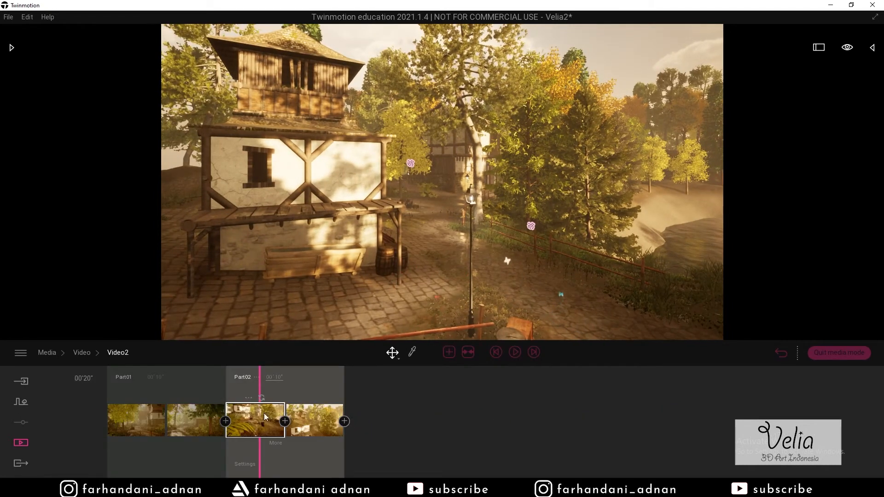
- Review Part02's last keyframe and play Video2 from late in Part01 across the transition, pausing early in Part02
click(303, 418)
right_drag(422, 272, 426, 231)
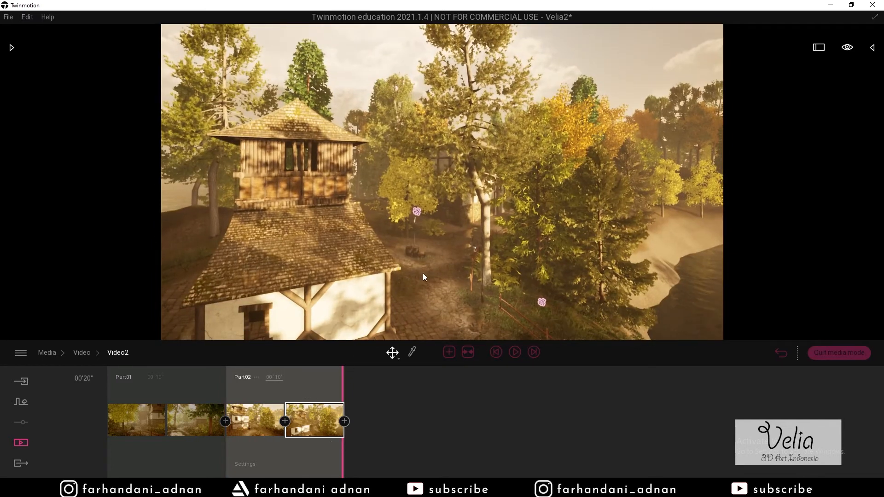
click(338, 409)
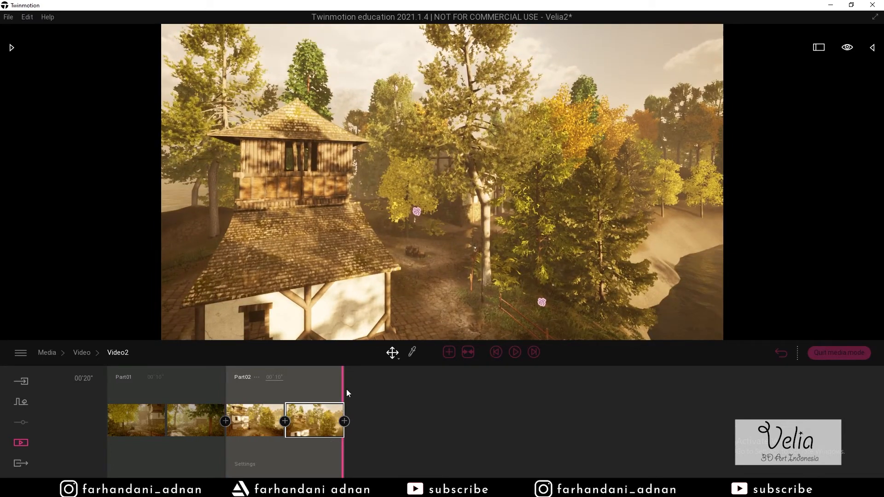
drag(343, 383, 194, 389)
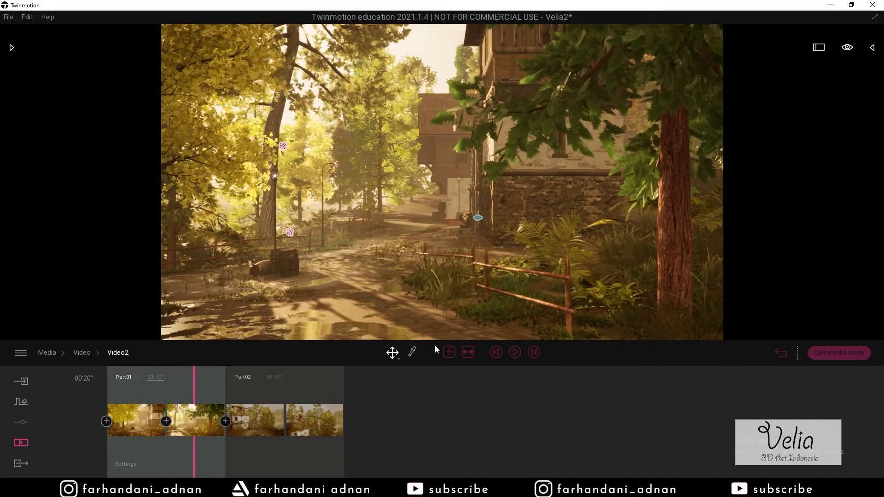
click(514, 352)
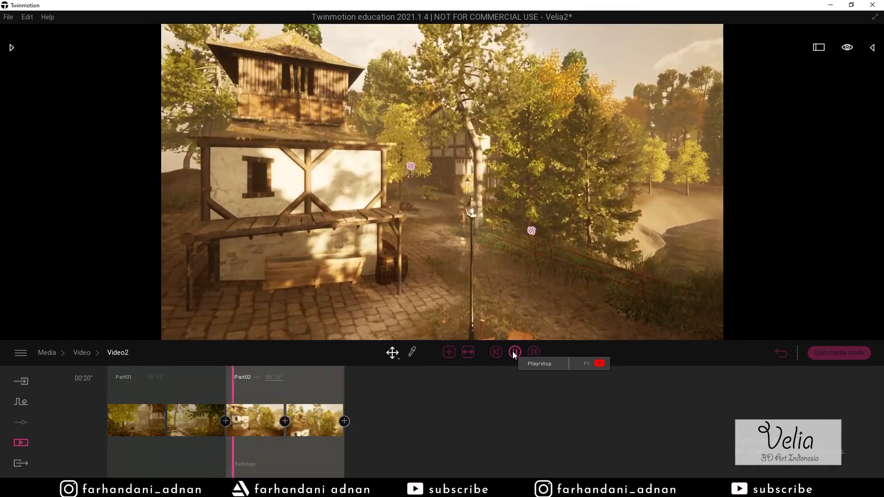
click(514, 352)
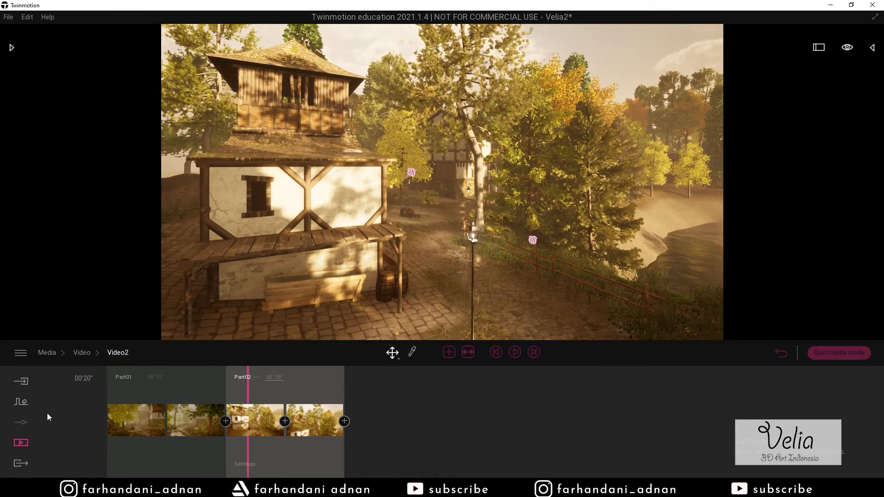
- Start exporting Video2 with the Videos folder as the destination
click(21, 463)
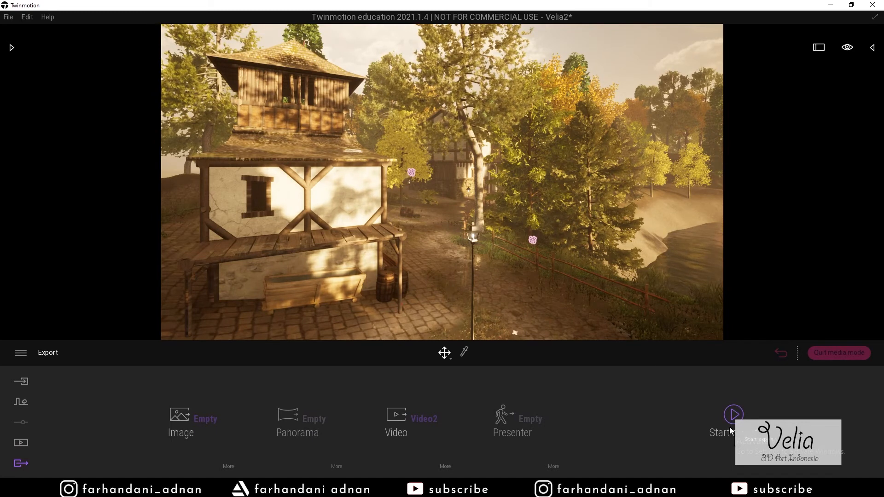
click(733, 415)
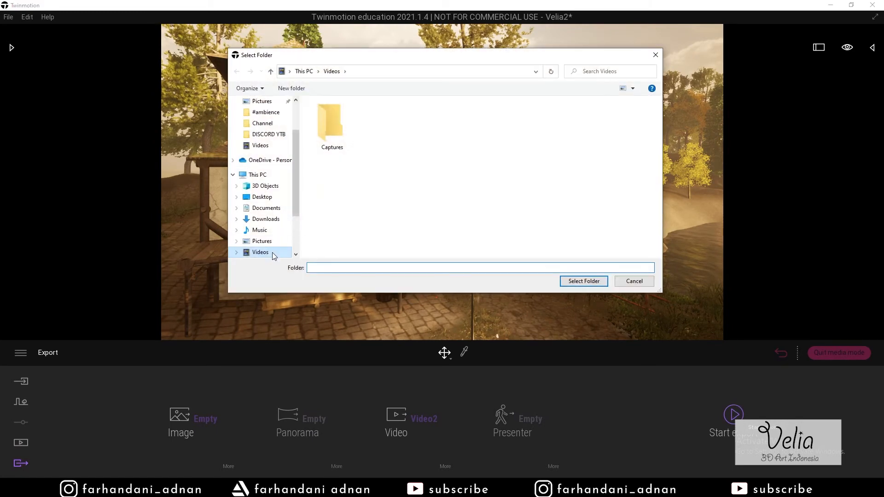
click(582, 282)
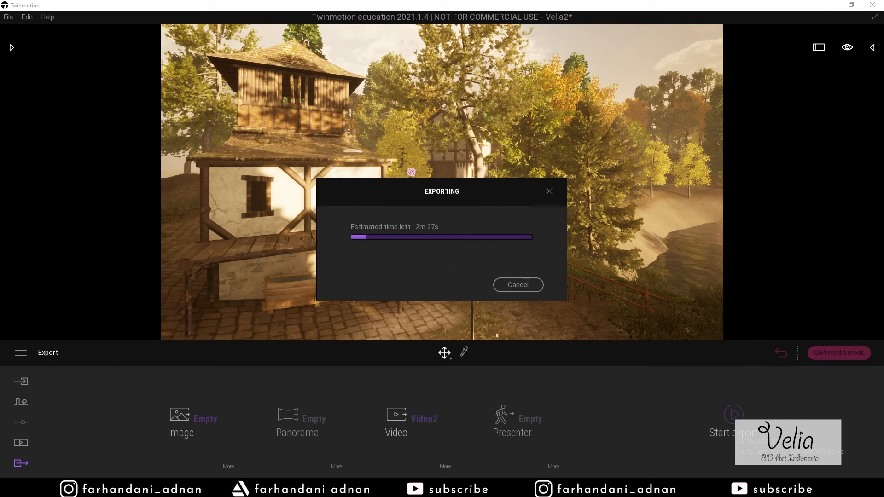
- Check the Videos folder in File Explorer during the export, return to Twinmotion and cancel the running export
click(194, 488)
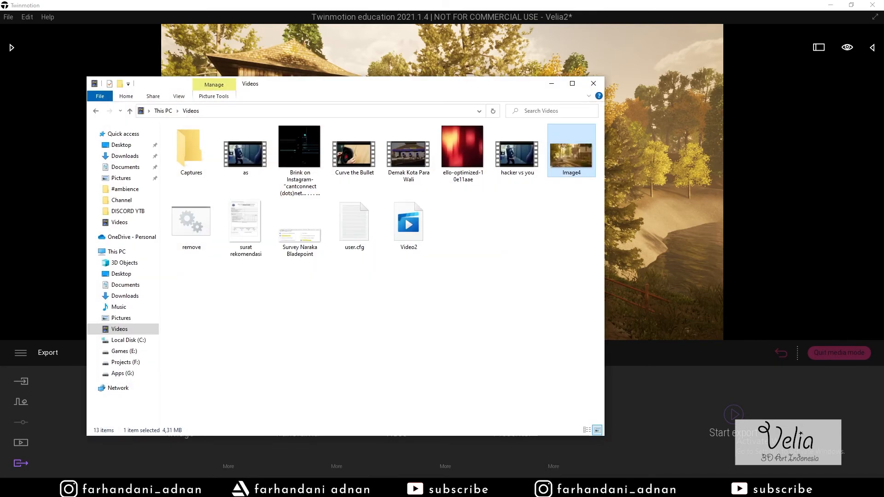
click(194, 488)
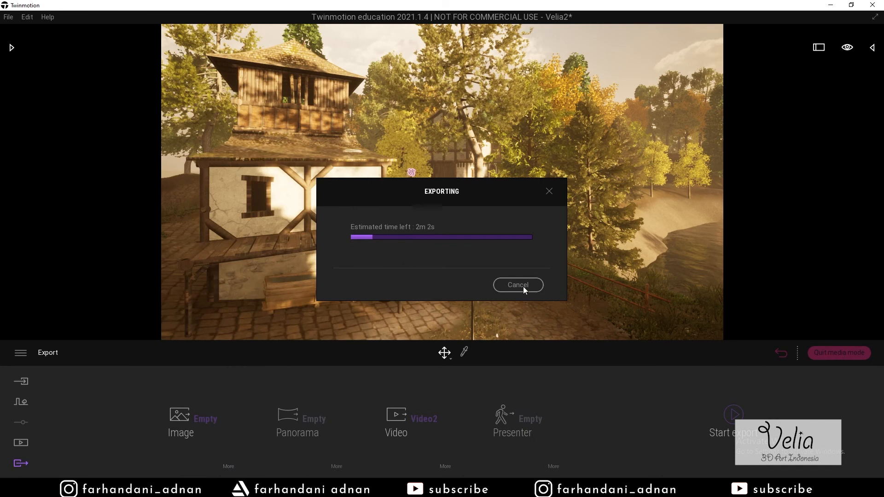
click(502, 286)
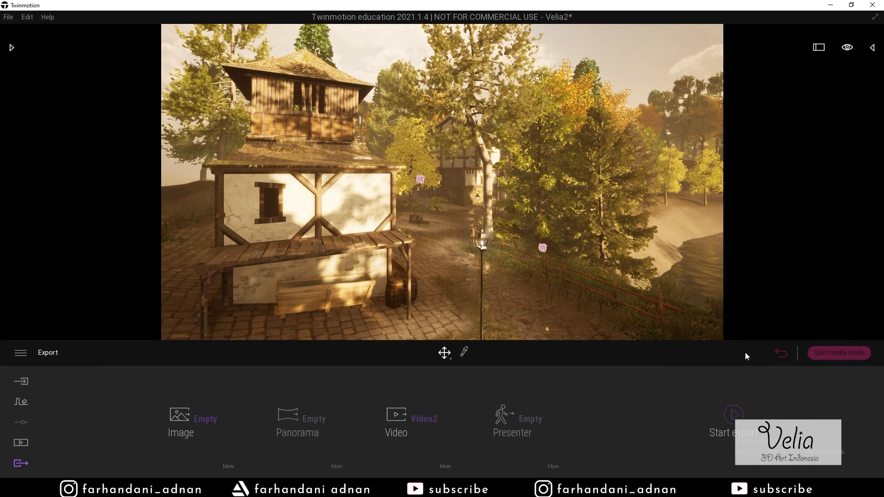
- Quit media mode and set the navigation speed to Bicycle speed 2
click(839, 353)
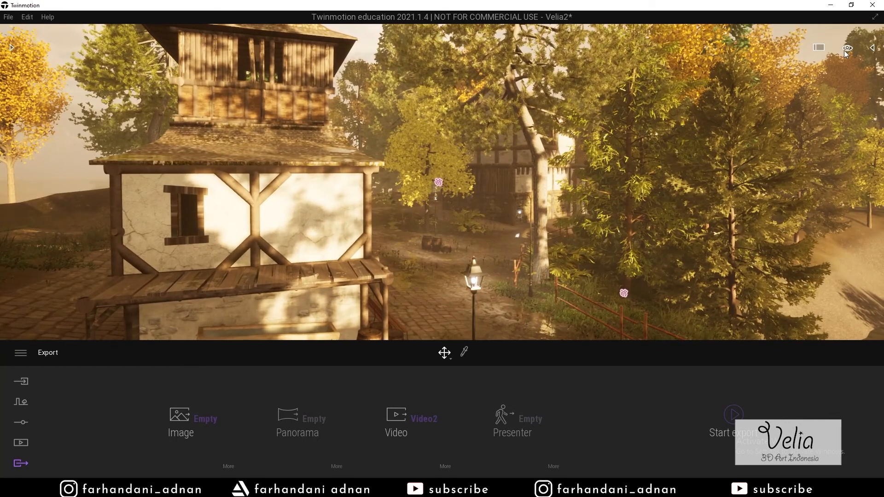
mouse_move(845, 50)
mouse_move(847, 94)
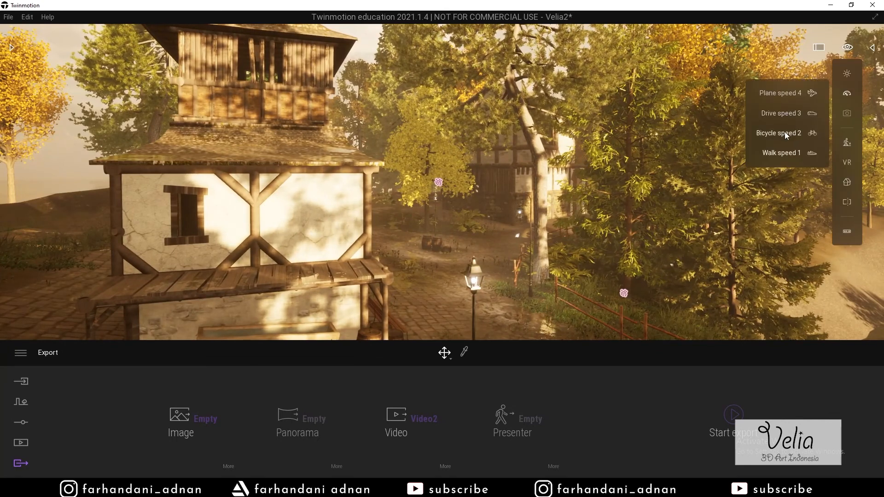
click(785, 133)
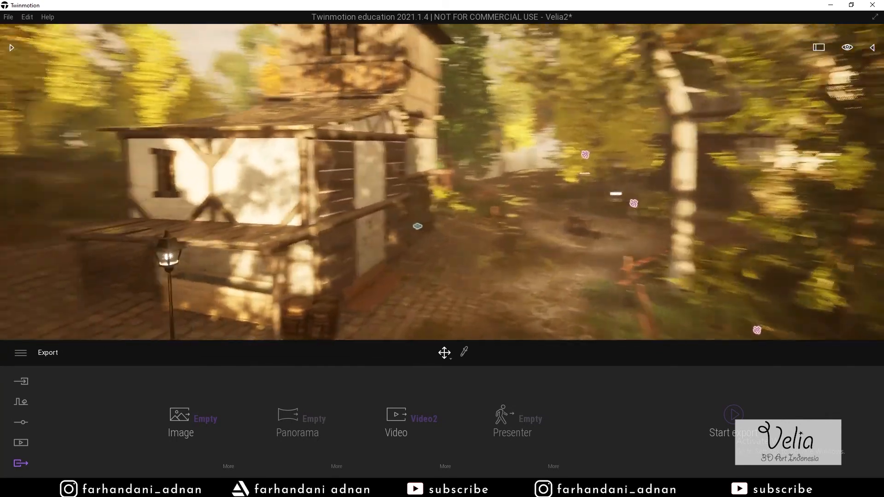
- Fly through the village to inspect the houses, trees and paths, ending at the fenced path facing the stone-based tower
key(d)
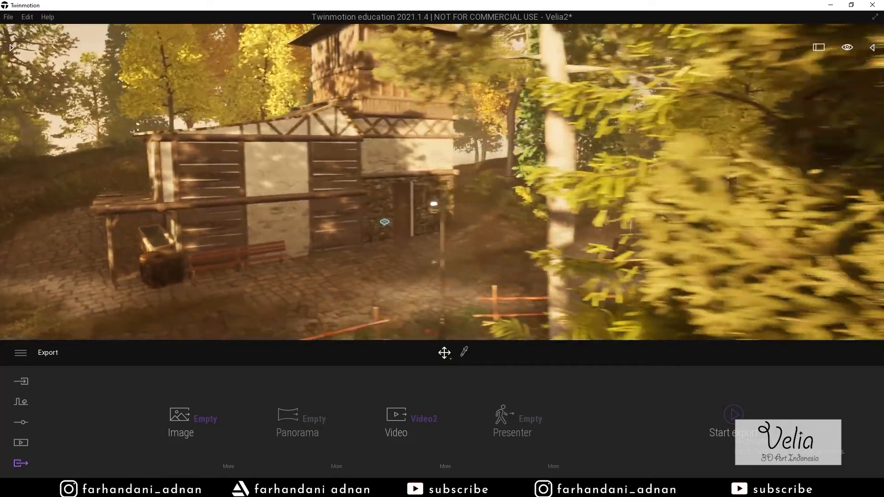
key(a)
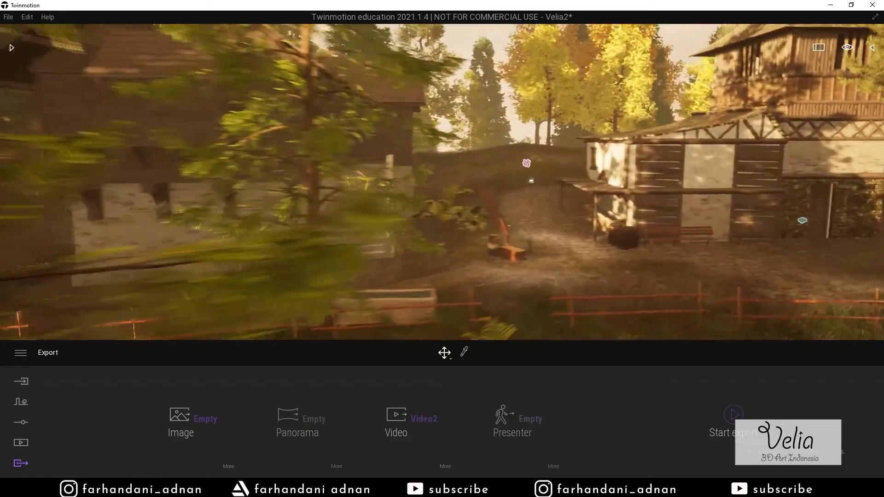
key(s)
key(w)
key(d)
key(w)
key(s)
key(w)
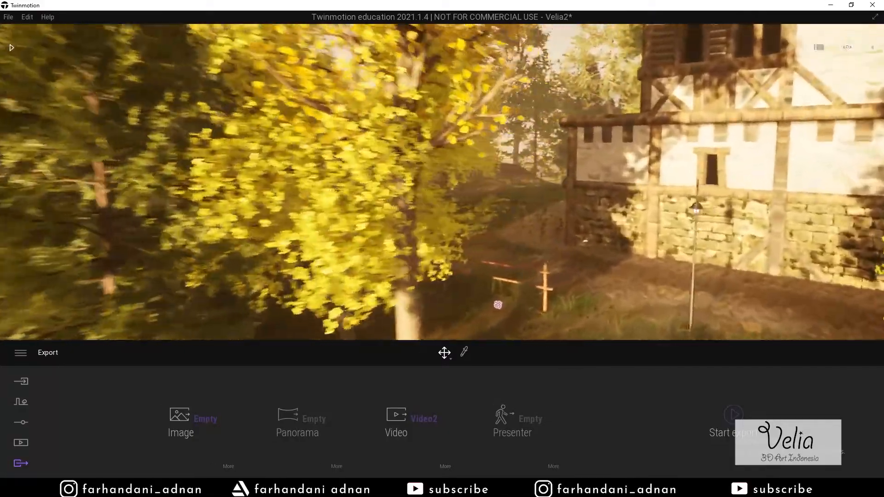
key(w)
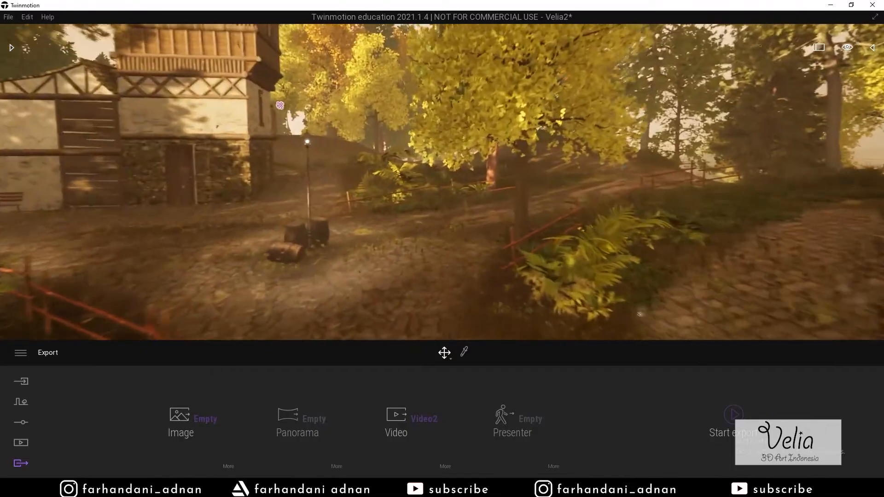
key(d)
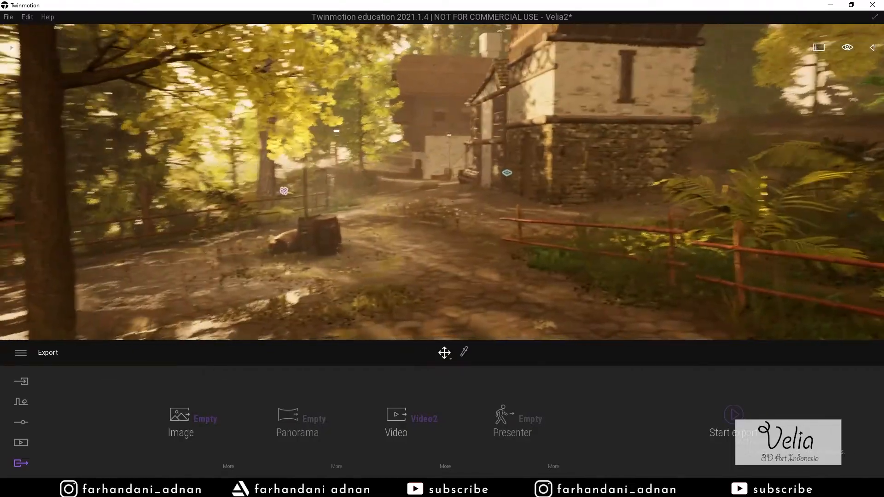
key(d)
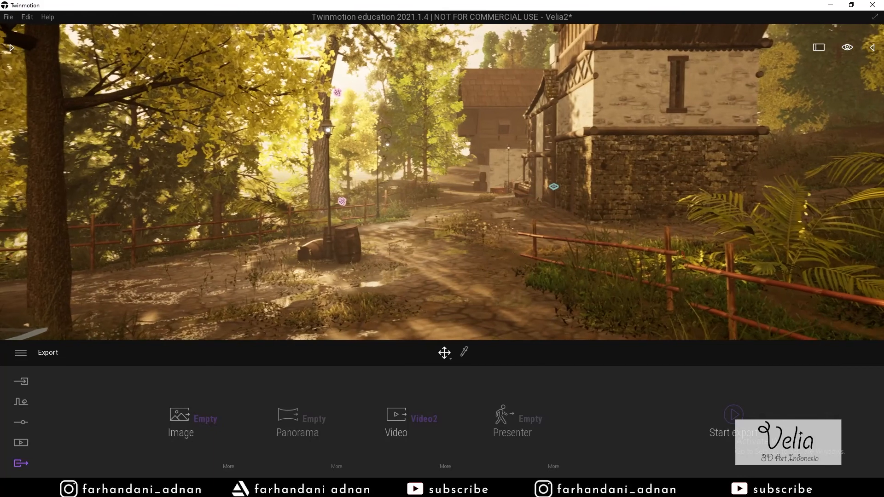
key(s)
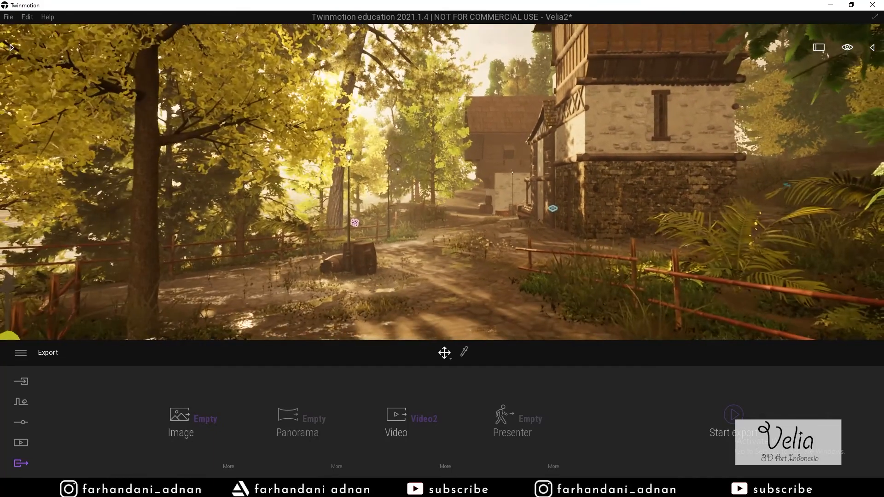
key(s)
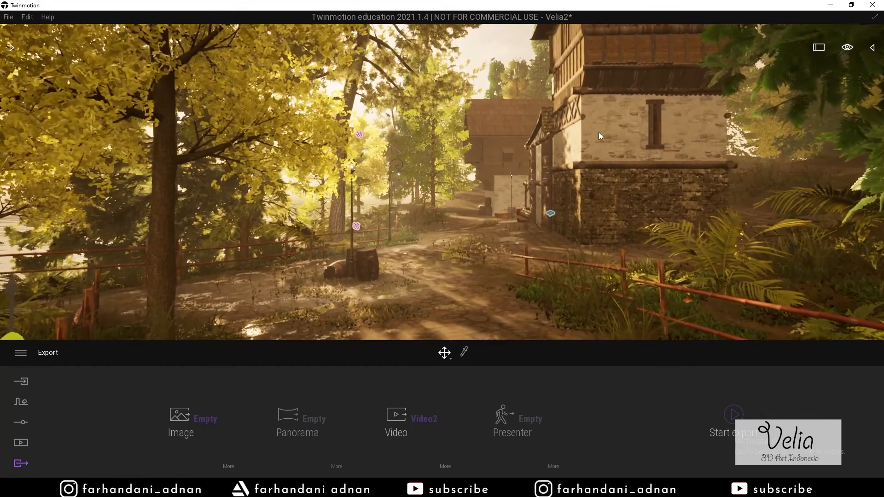